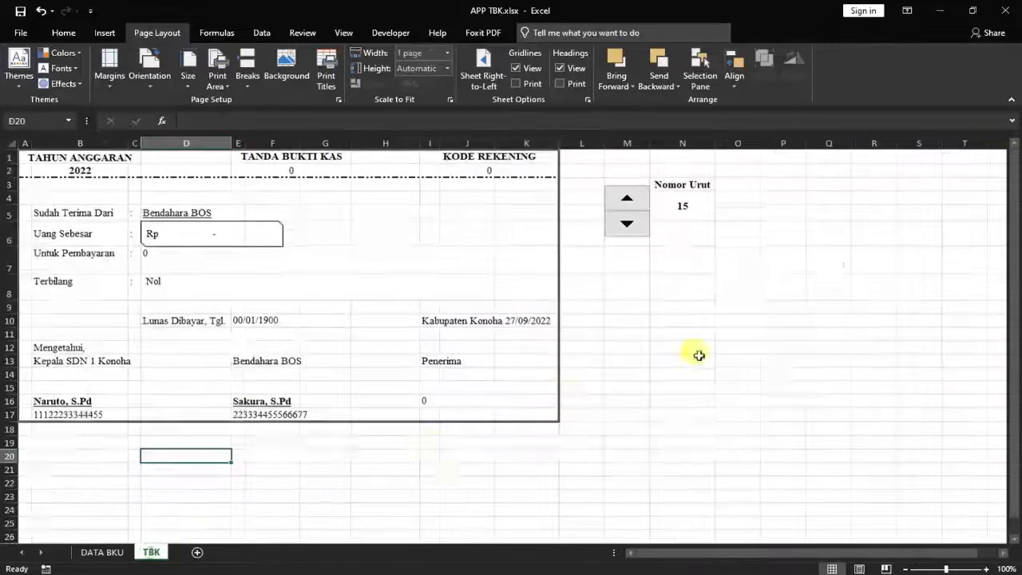
left_click(628, 224)
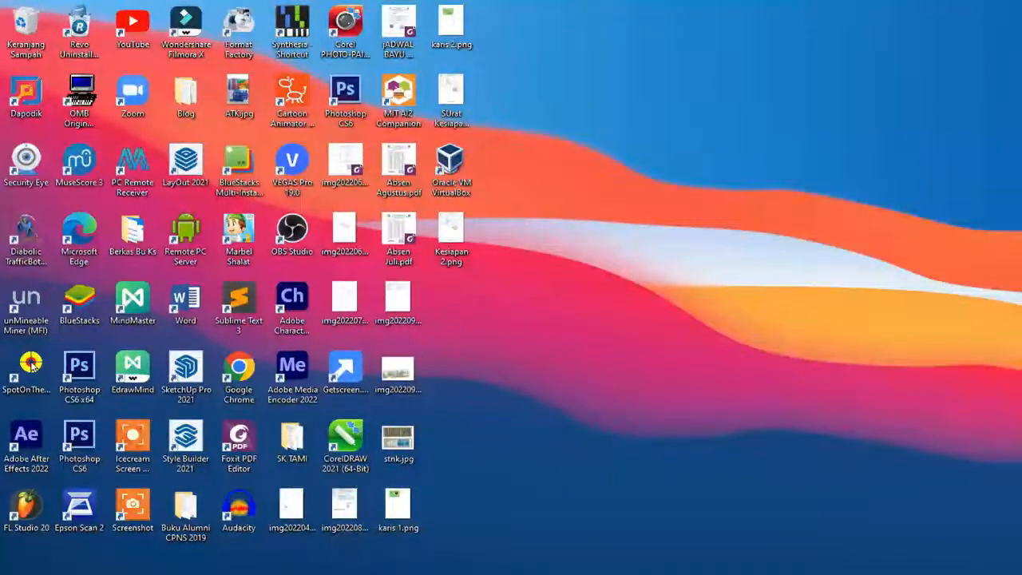
Switch to the APP TBK workbook in Excel and widen column K of the TBK sheet to fit the NOMOR REKENING heading
left_click(257, 537)
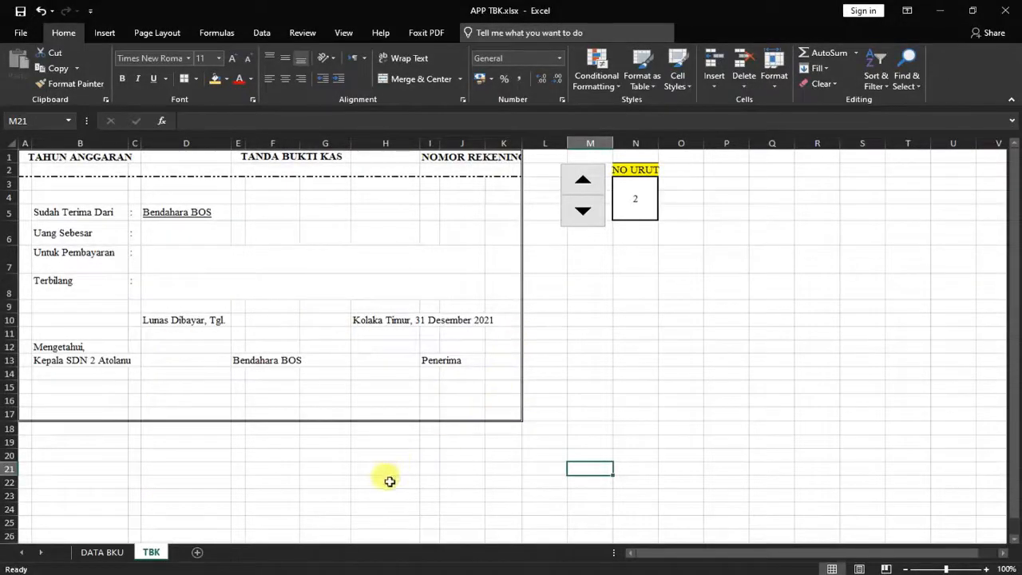
left_click_drag(522, 142, 540, 141)
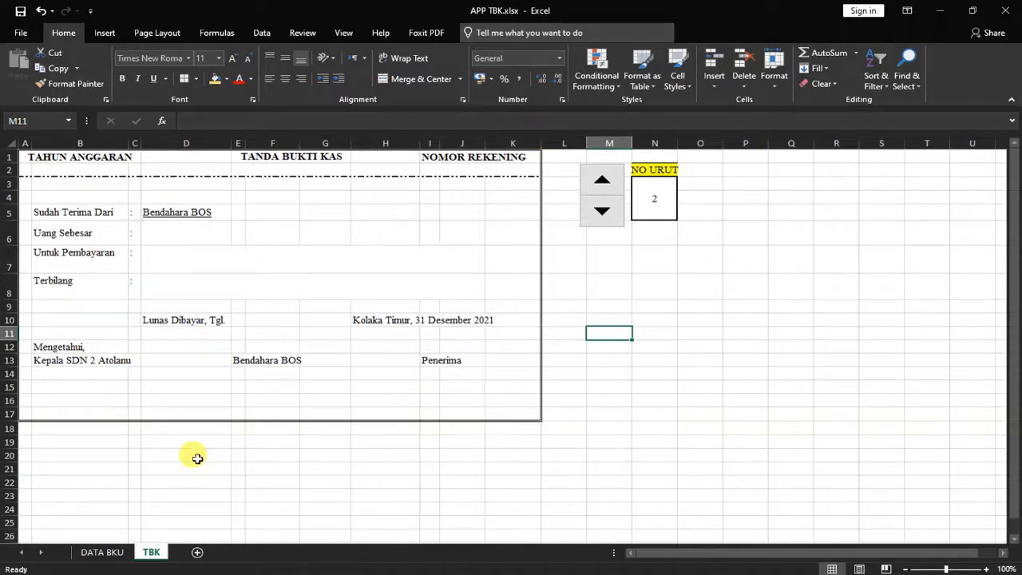
scroll(197, 458, "down", 3)
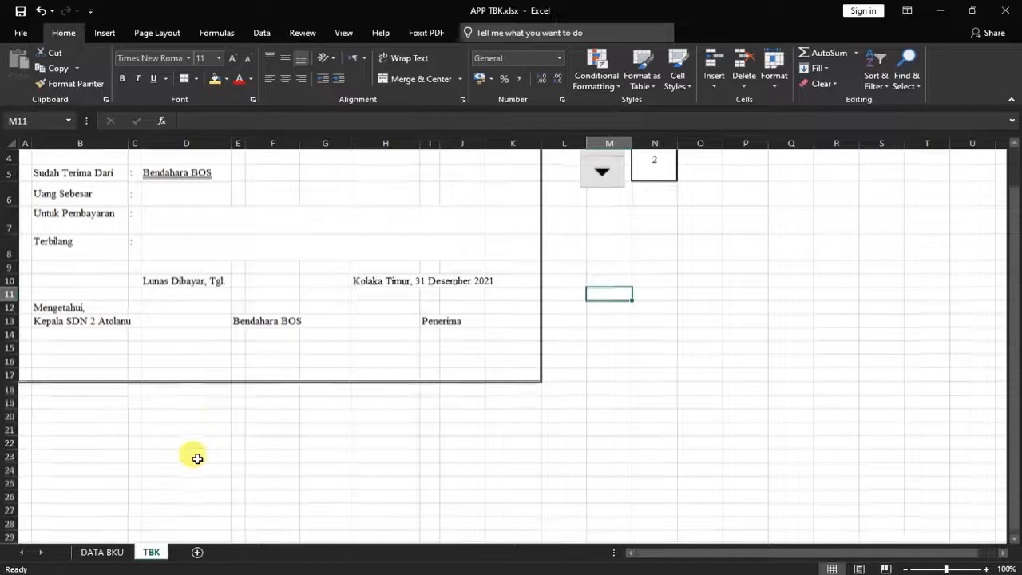
scroll(197, 458, "up", 4)
scroll(197, 458, "down", 2)
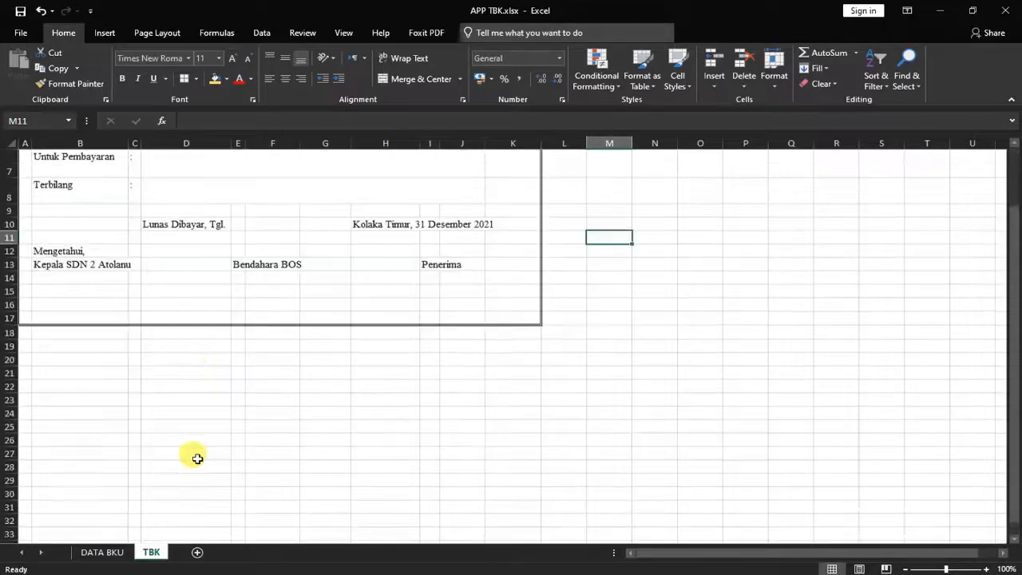
scroll(197, 458, "up", 2)
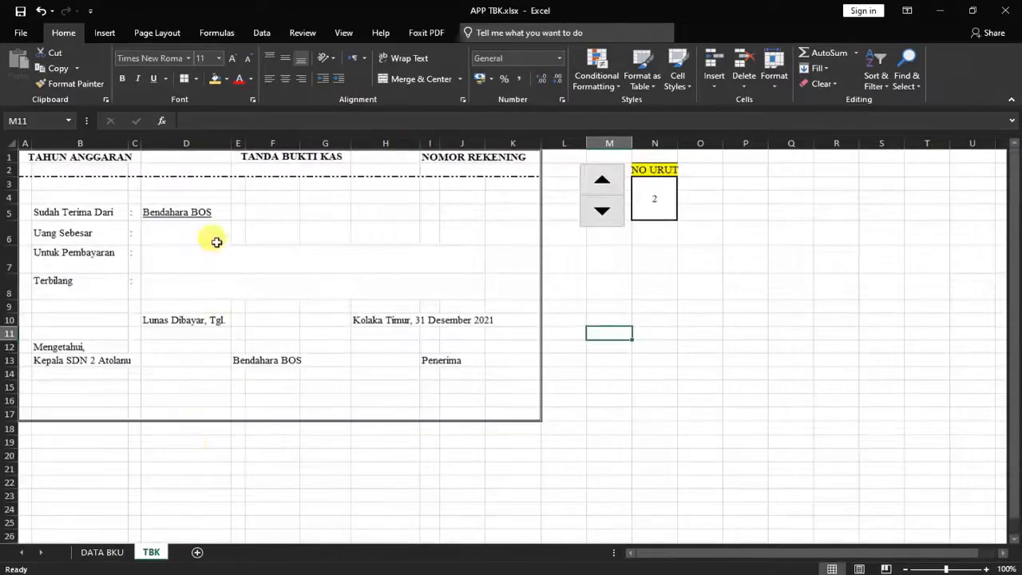
Switch to the SDN 2 ATOLANU workbook and examine the dates, account codes and descriptions in the September 2021 cash book
left_click(295, 574)
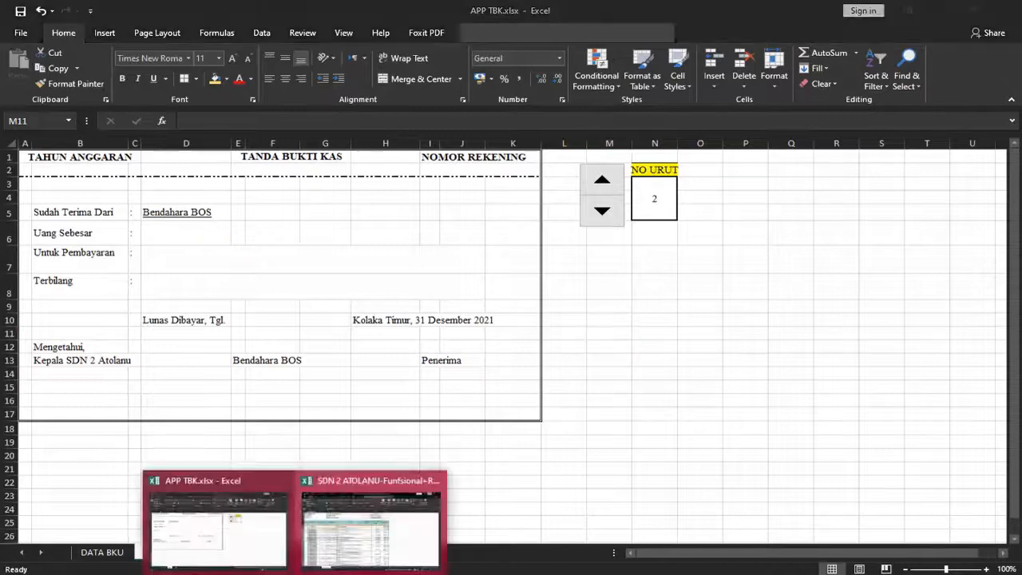
left_click(320, 542)
scroll(118, 403, "up", 1)
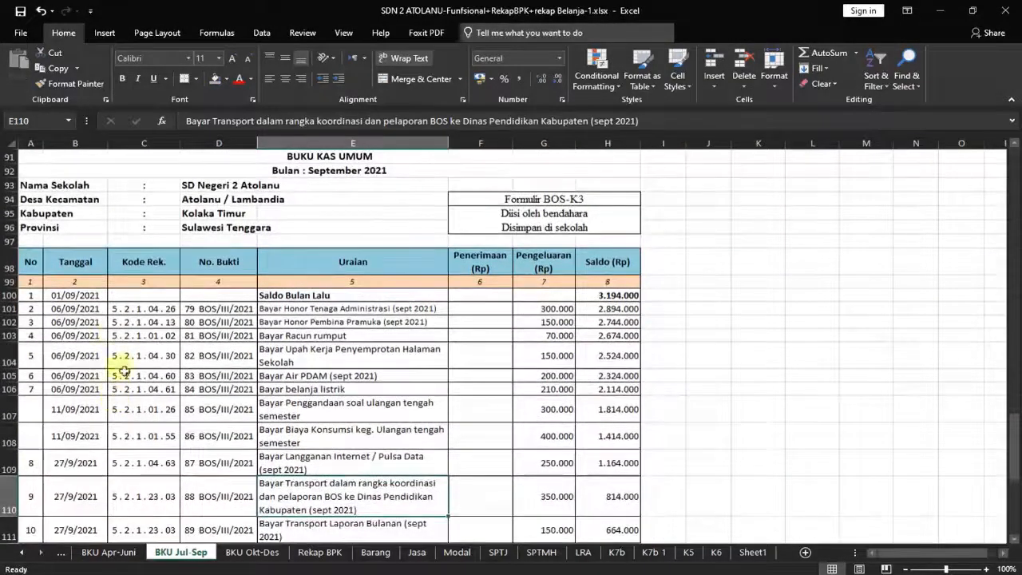
left_click(65, 309)
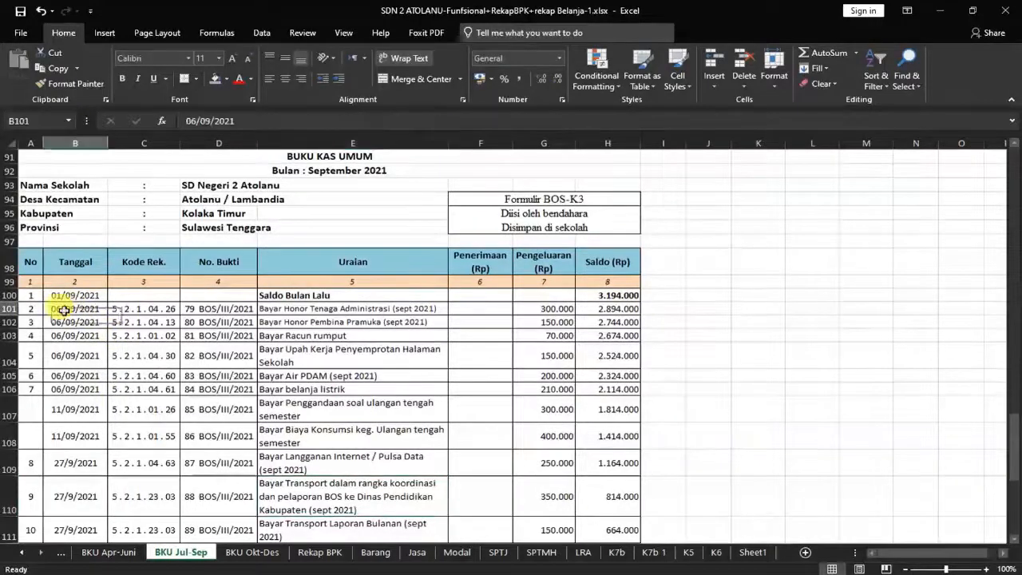
left_click(67, 322)
left_click(68, 334)
left_click(72, 355)
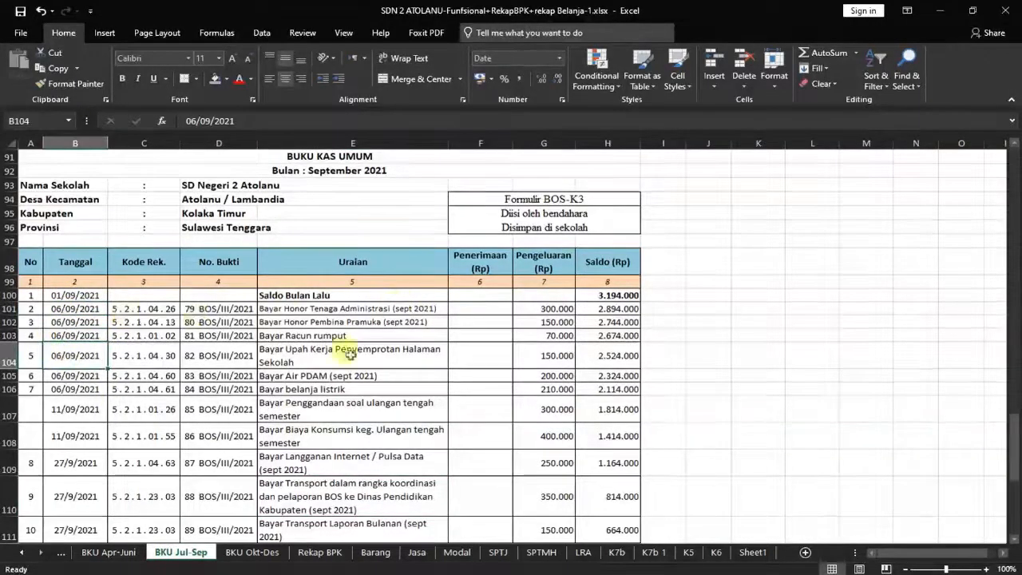
scroll(373, 436, "down", 2)
scroll(383, 441, "up", 1)
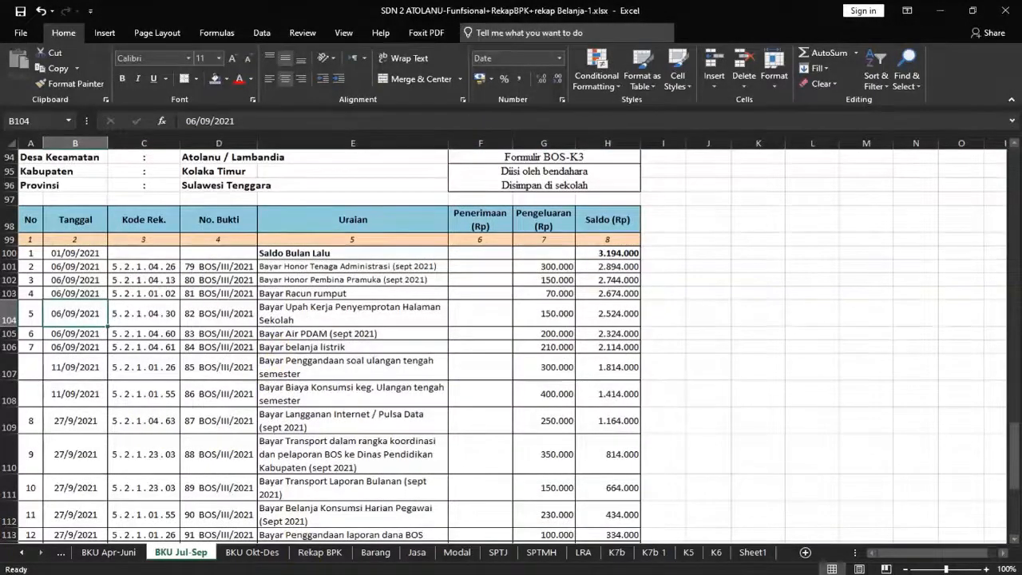
left_click(295, 574)
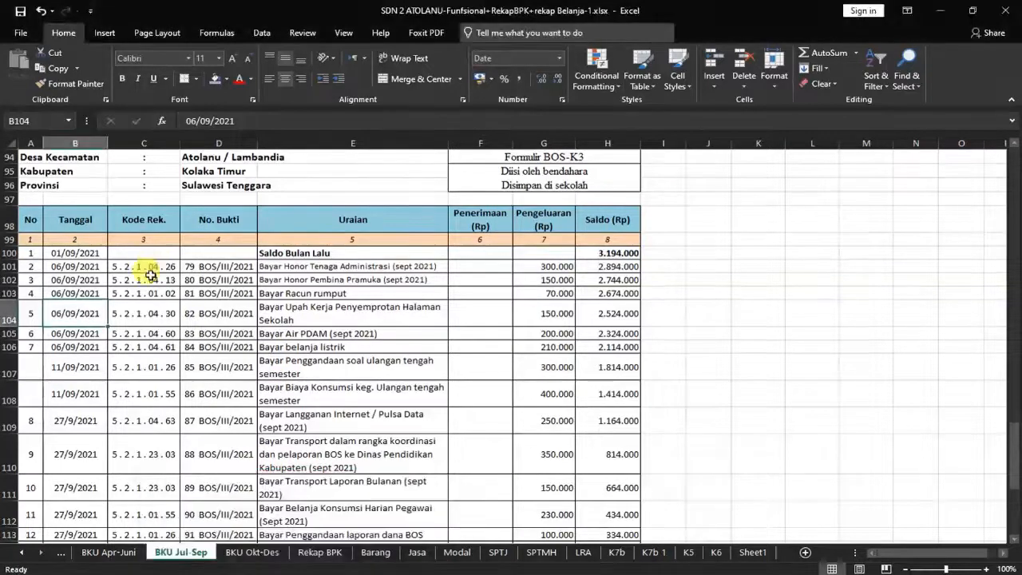
left_click(147, 279)
Return to the APP TBK workbook and open the DATA BKU sheet
left_click(295, 574)
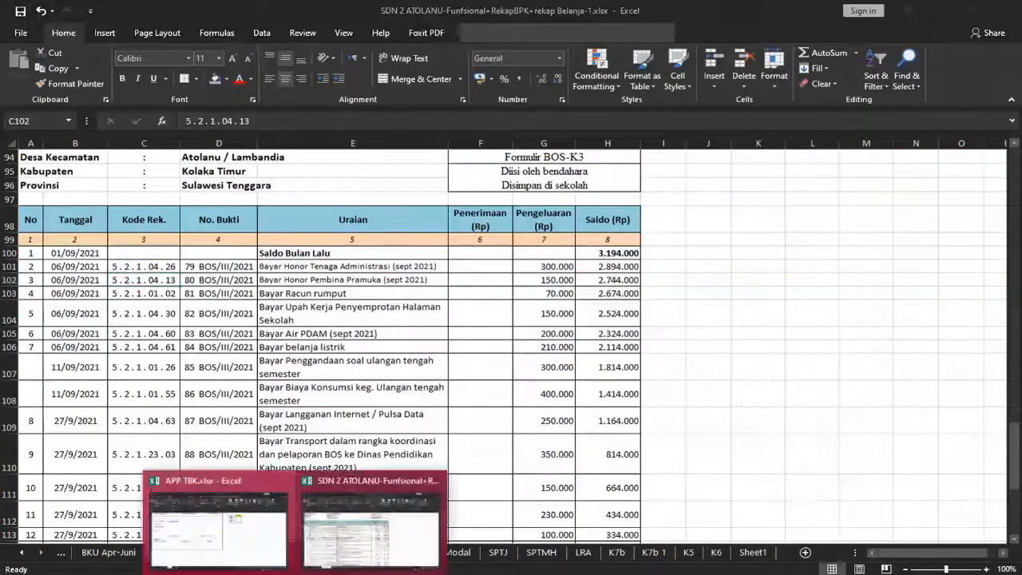
left_click(218, 523)
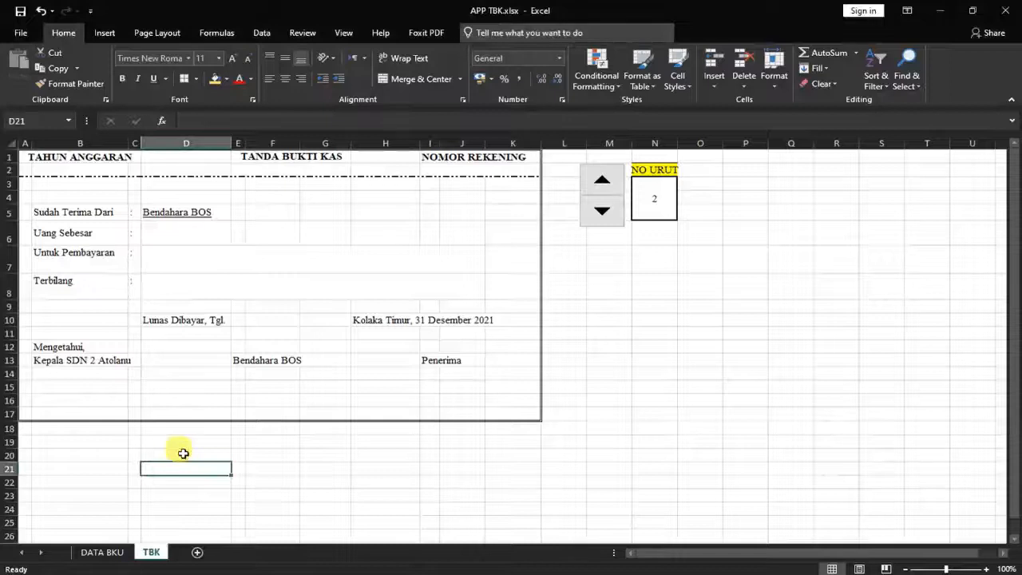
left_click(75, 468)
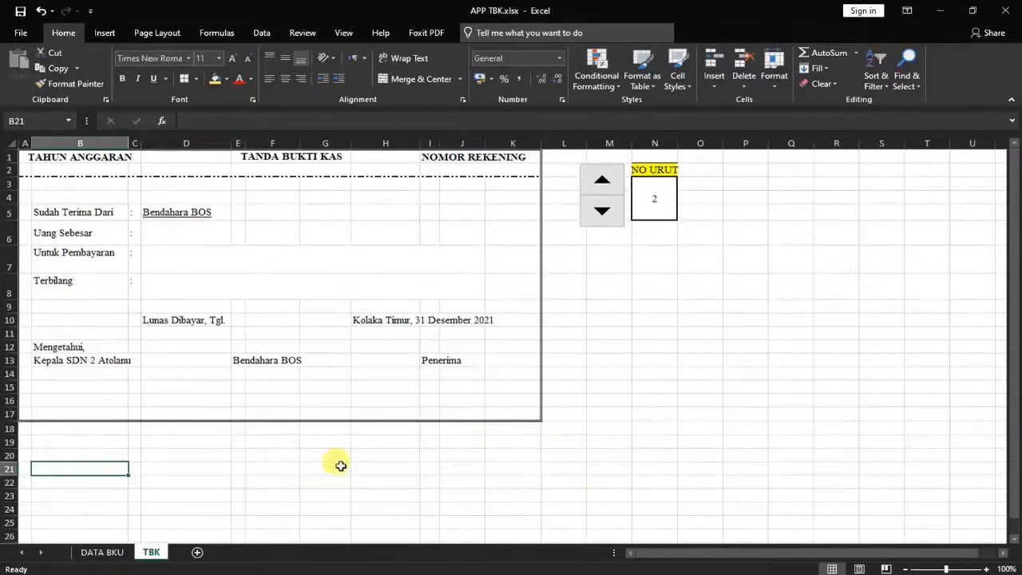
left_click(103, 551)
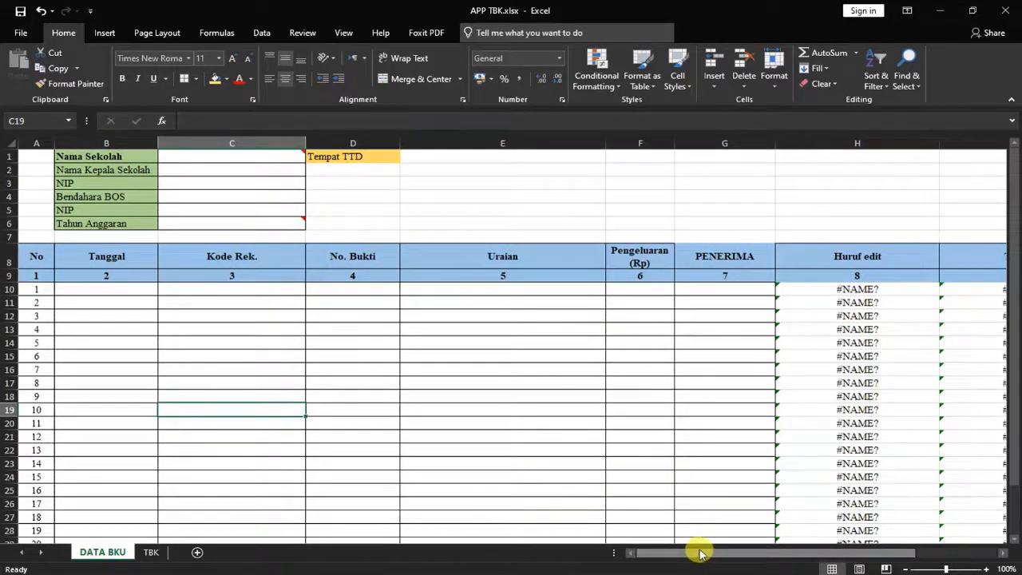
Examine the row 10 formulas in the Huruf edit and Terbilang columns and the Pengeluaran cell they depend on
left_click_drag(700, 553, 718, 553)
left_click(830, 291)
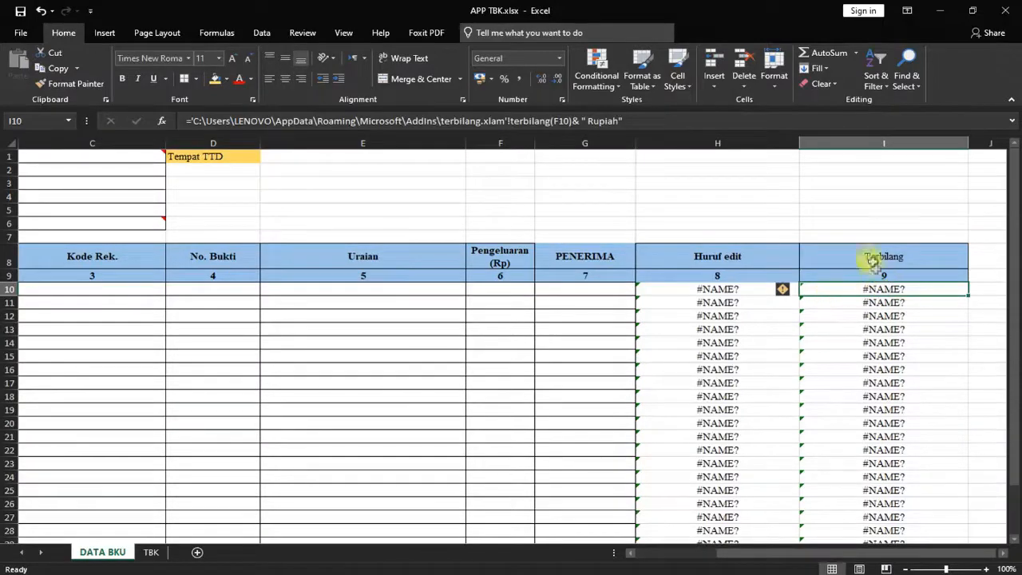
left_click(528, 293)
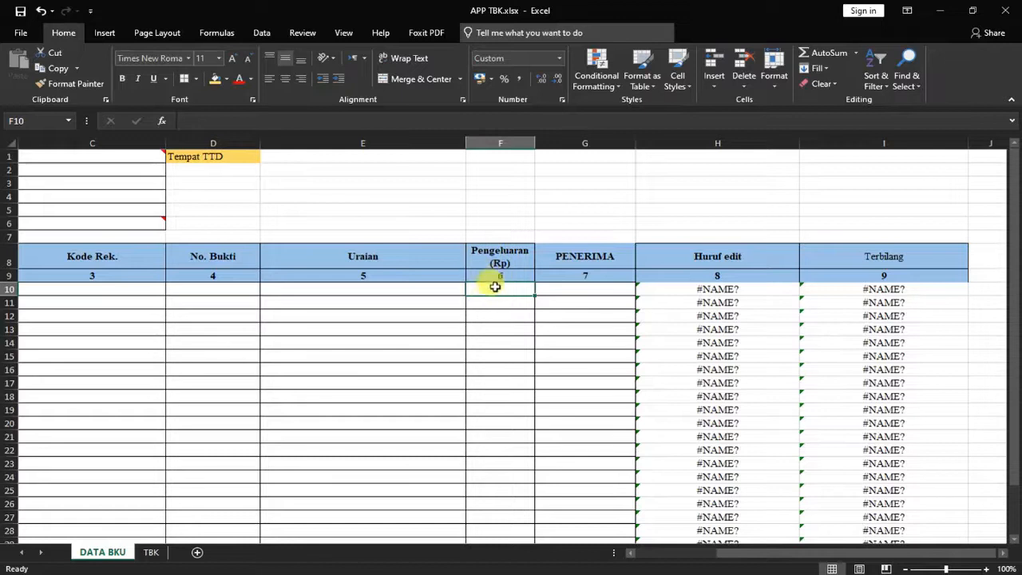
left_click(877, 294)
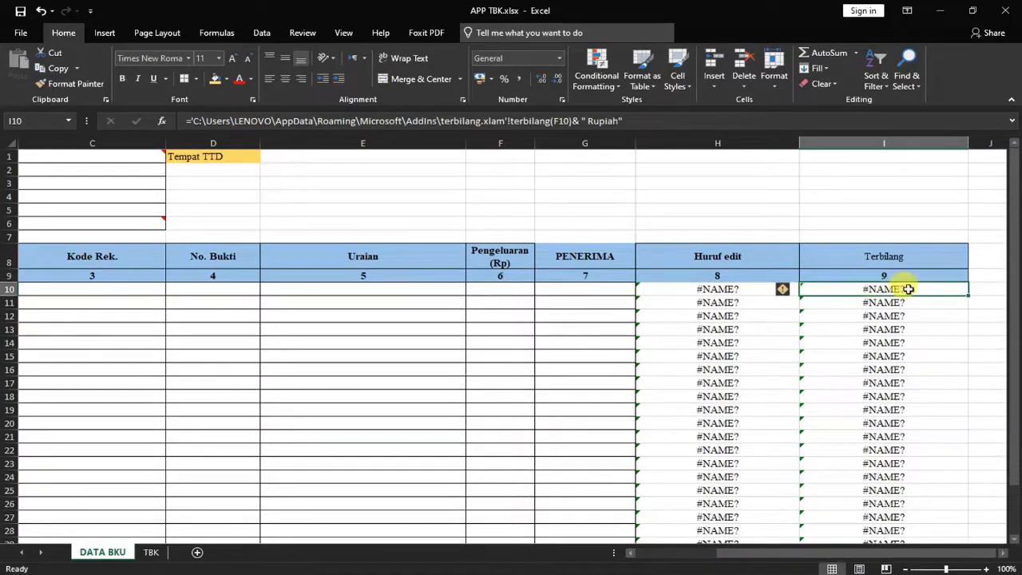
left_click(746, 256)
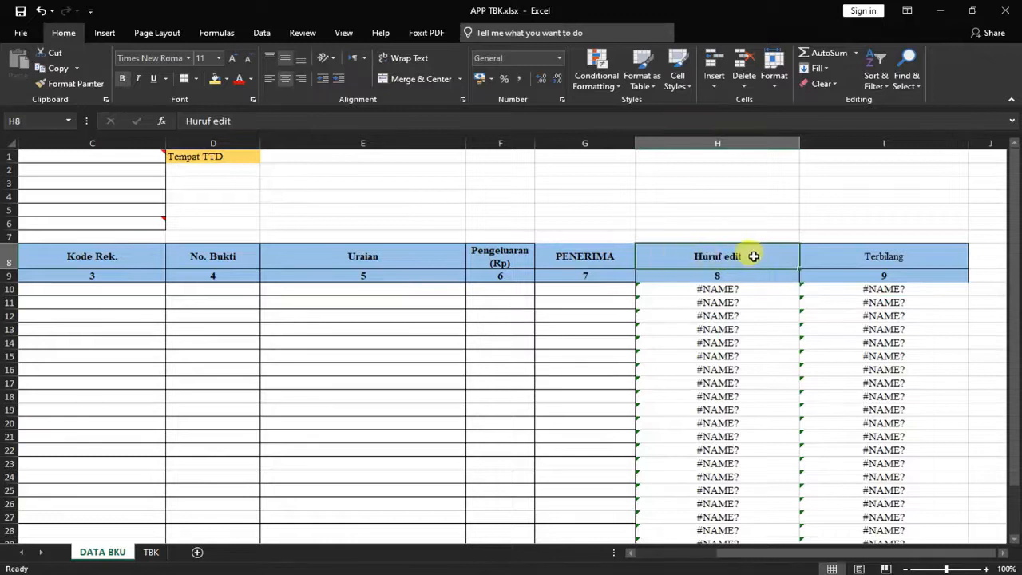
left_click(722, 290)
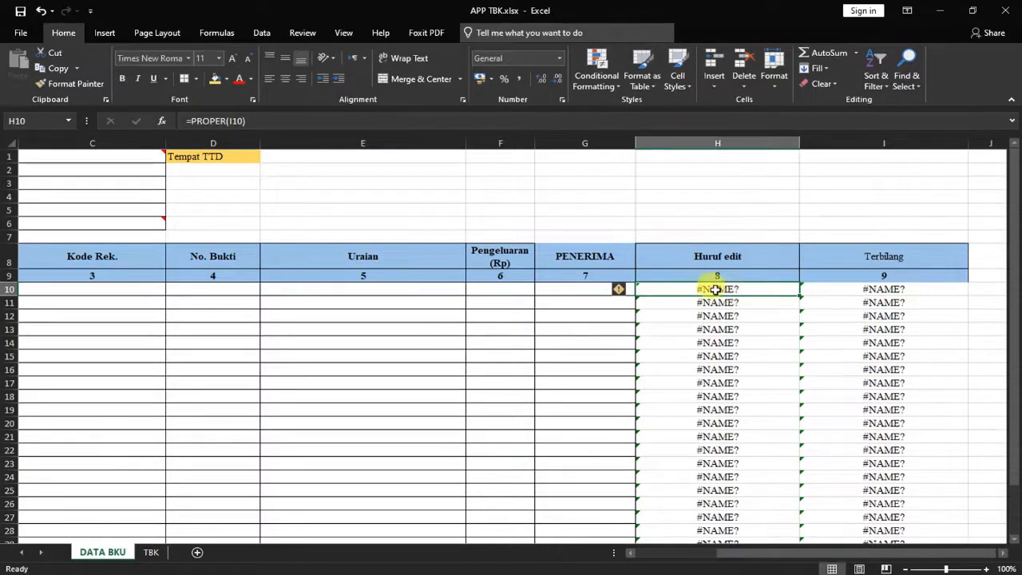
left_click(873, 290)
left_click(731, 290)
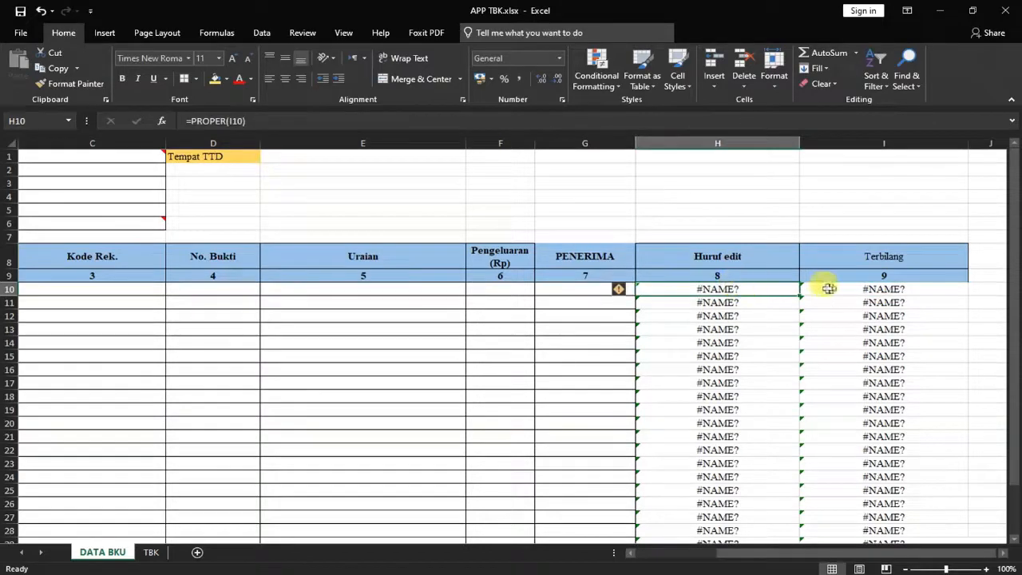
left_click(852, 288)
left_click(742, 290)
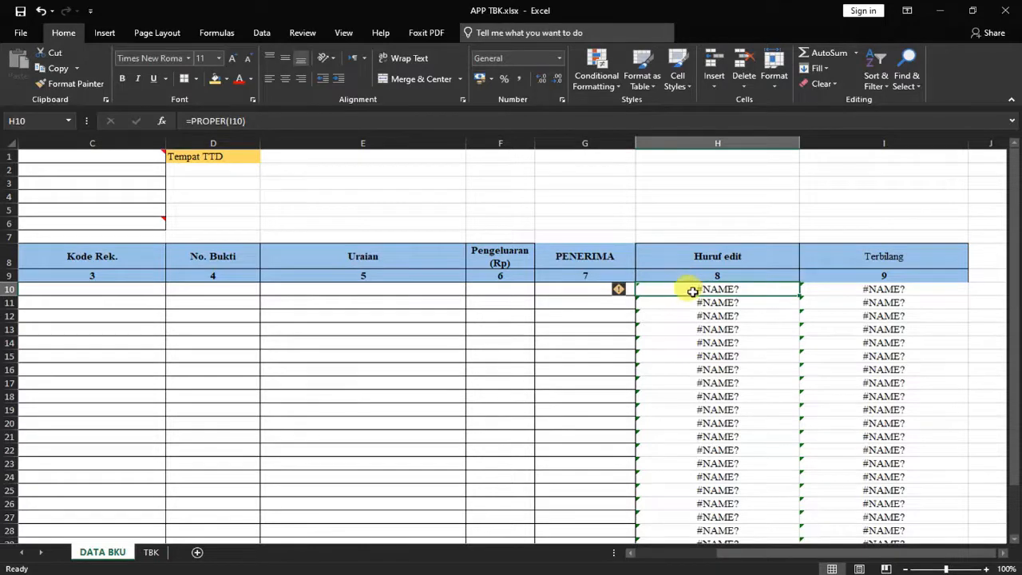
left_click(620, 342)
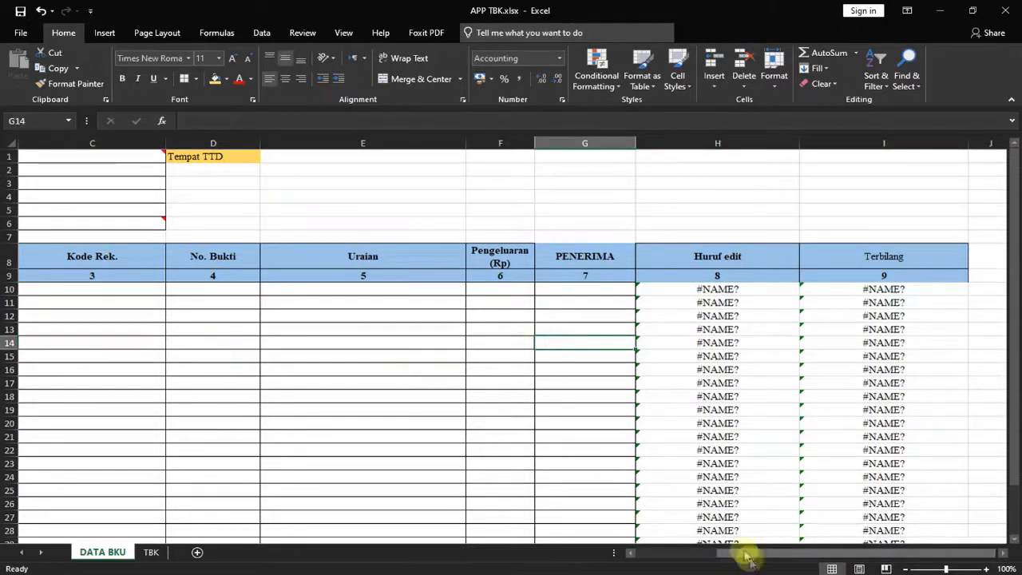
left_click_drag(753, 554, 671, 550)
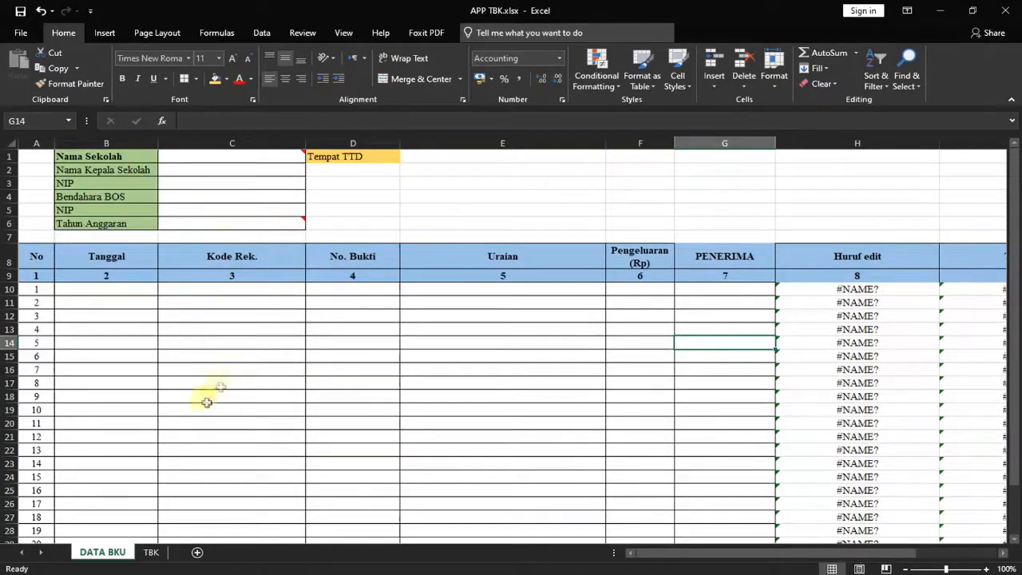
Review the blank cash receipt form on the TBK sheet, from TAHUN ANGGARAN down to the signature area
left_click(150, 551)
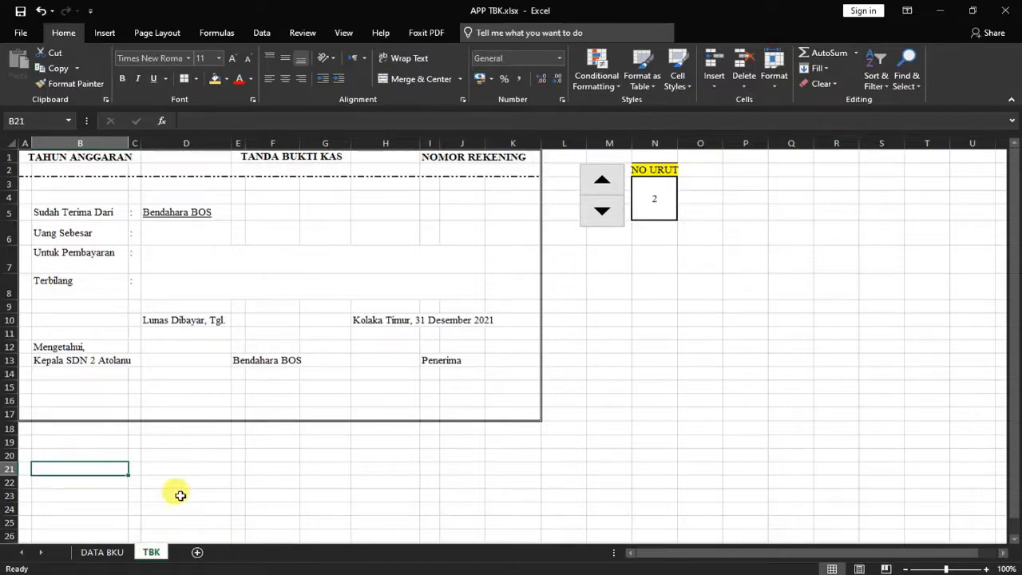
left_click(276, 470)
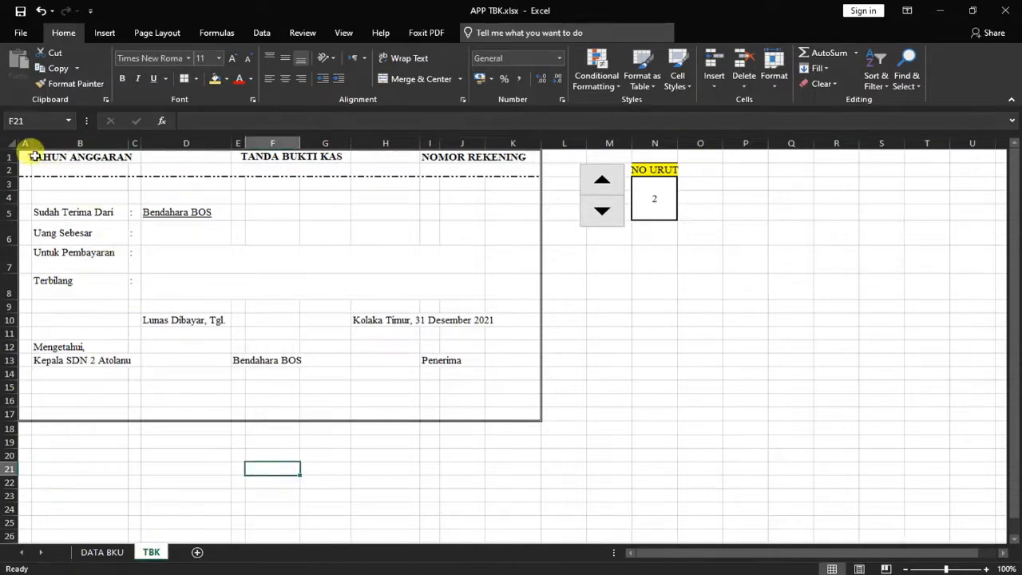
left_click_drag(35, 156, 223, 266)
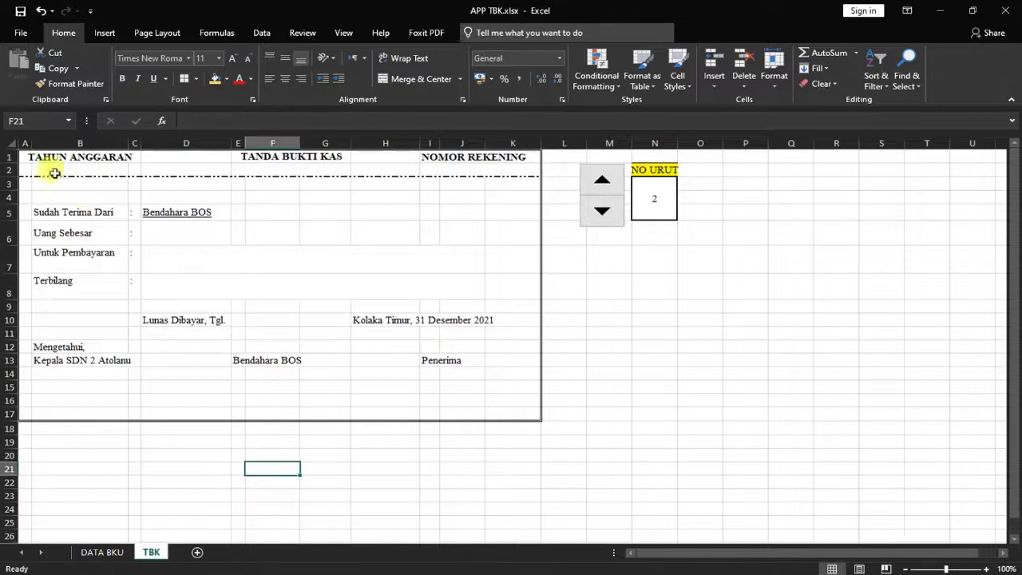
left_click_drag(33, 156, 486, 413)
left_click(475, 452)
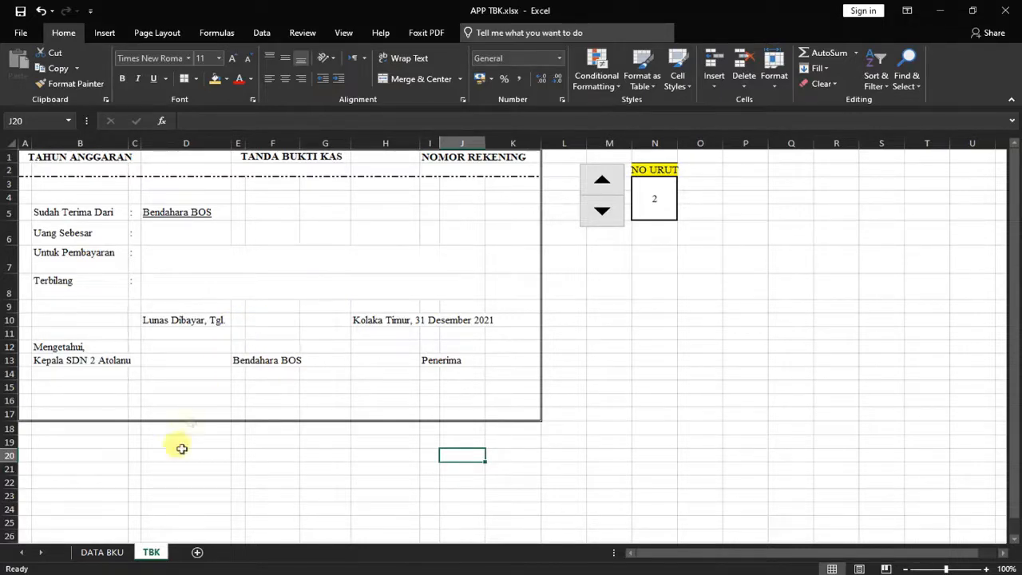
Copy the September 2021 entries from Tanggal through Uraian (B101:E114) on the BKU Jul-Sep sheet of the SDN 2 ATOLANU workbook
left_click(102, 552)
left_click(235, 411)
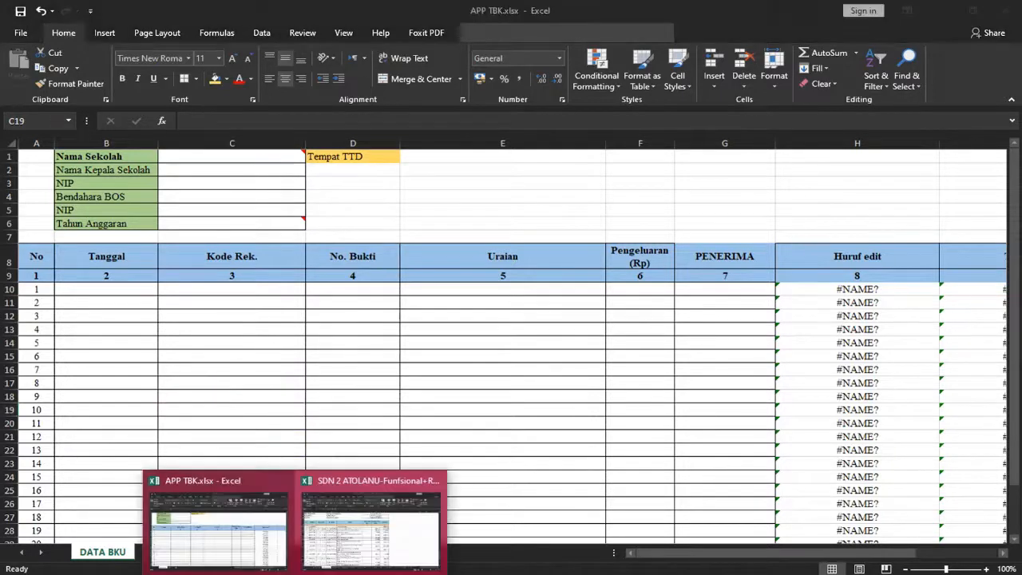
left_click(342, 522)
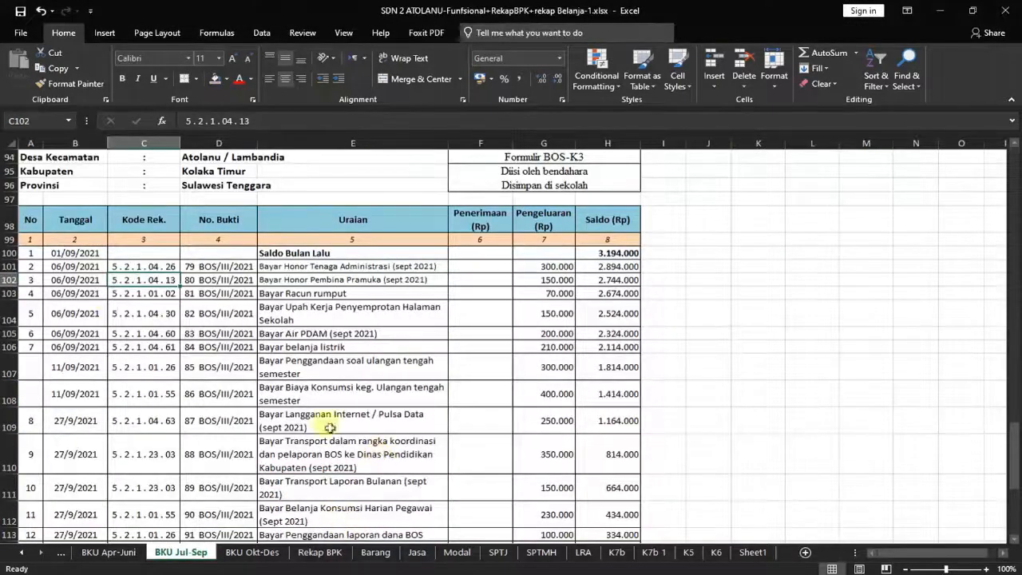
left_click(75, 252)
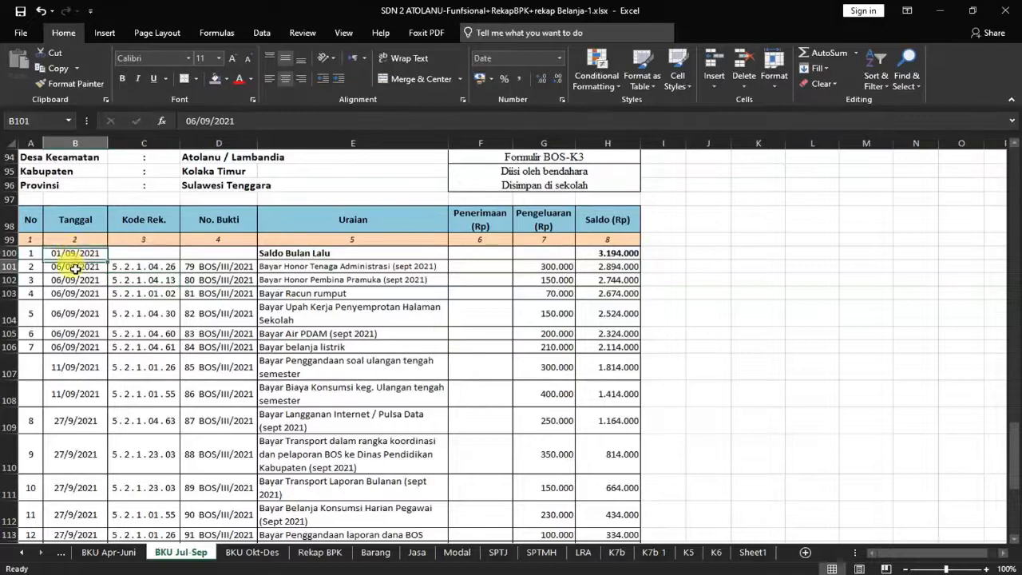
left_click(75, 267)
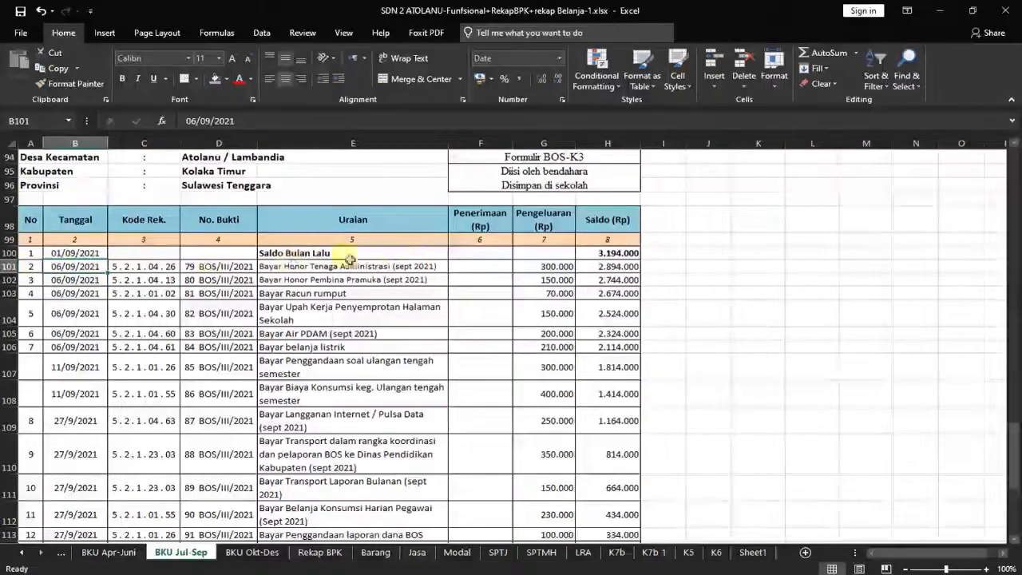
scroll(434, 399, "down", 2)
scroll(433, 402, "up", 2)
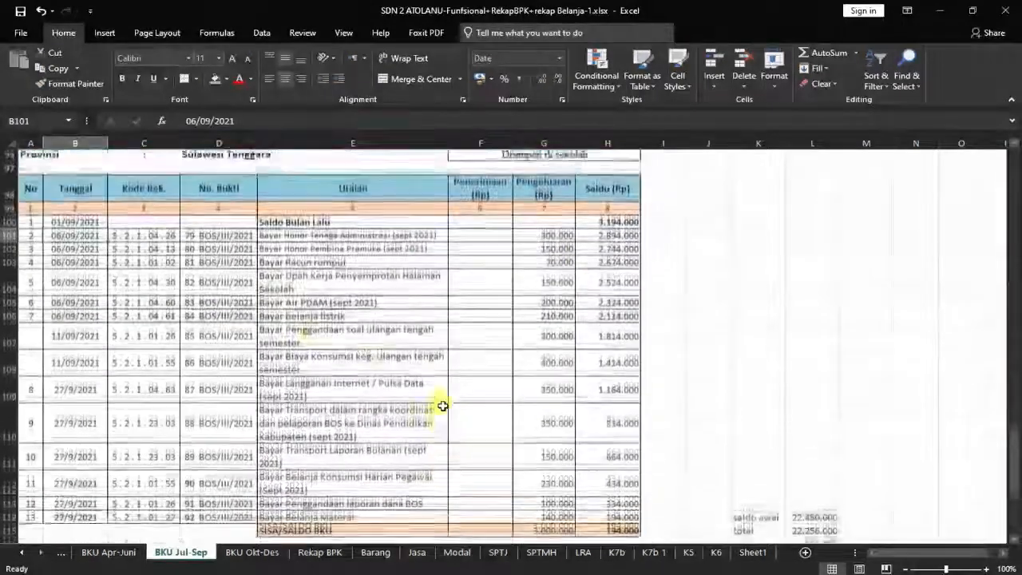
left_click_drag(82, 269, 395, 505)
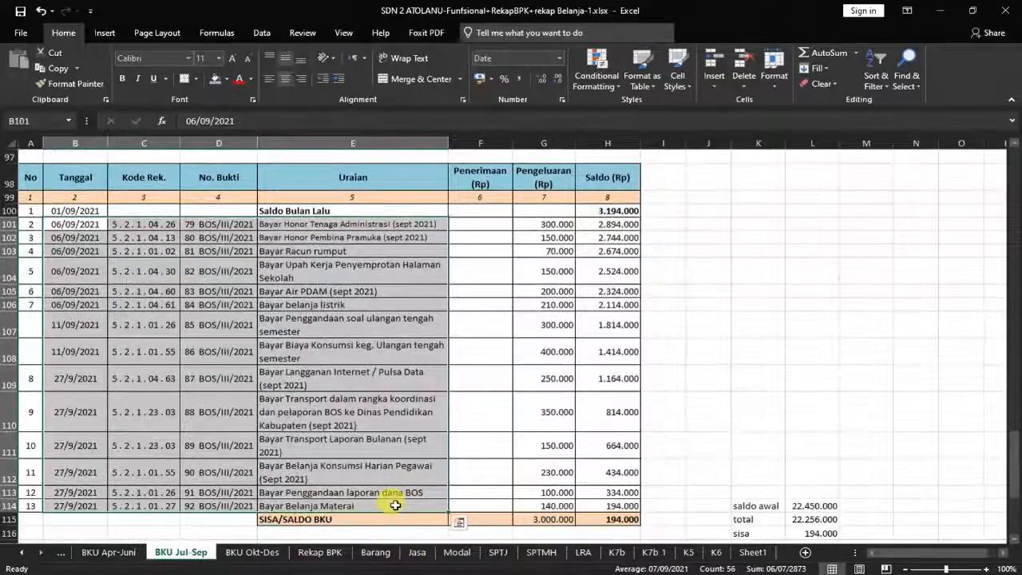
key("ctrl+c")
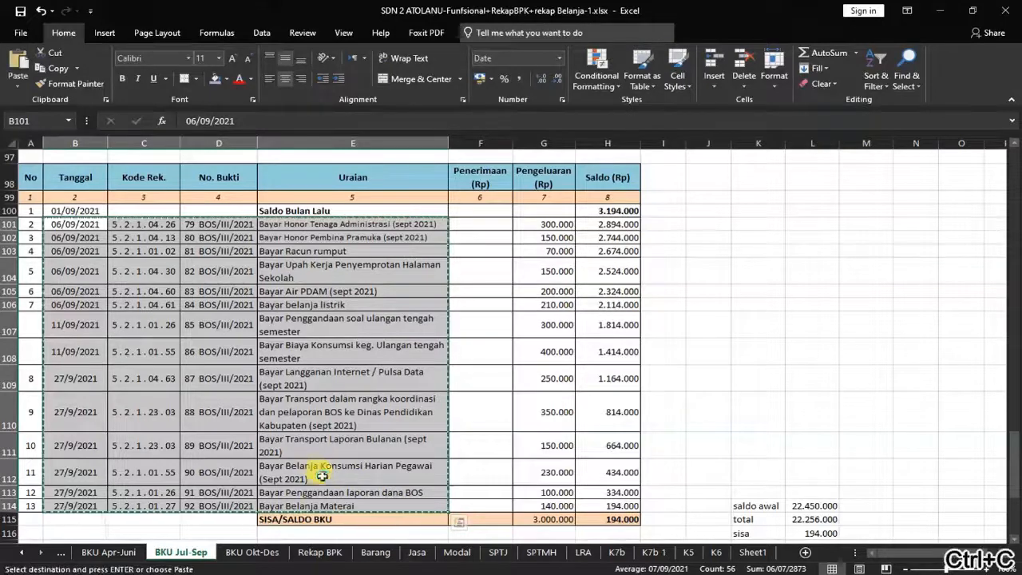
Paste the copied entries into the DATA BKU sheet of the APP TBK workbook, starting at Tanggal cell B10
mouse_move(339, 572)
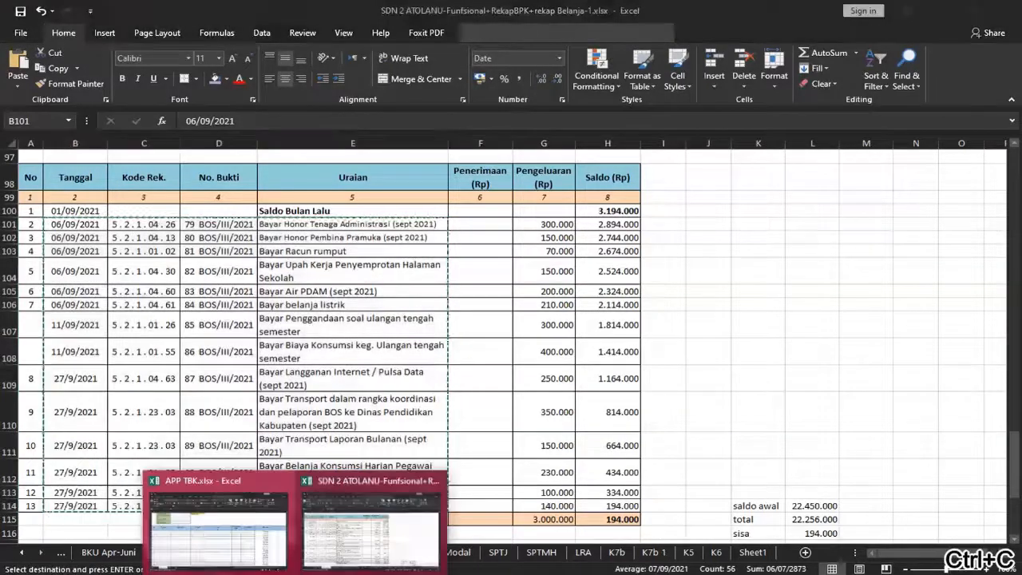
left_click(271, 551)
left_click(99, 290)
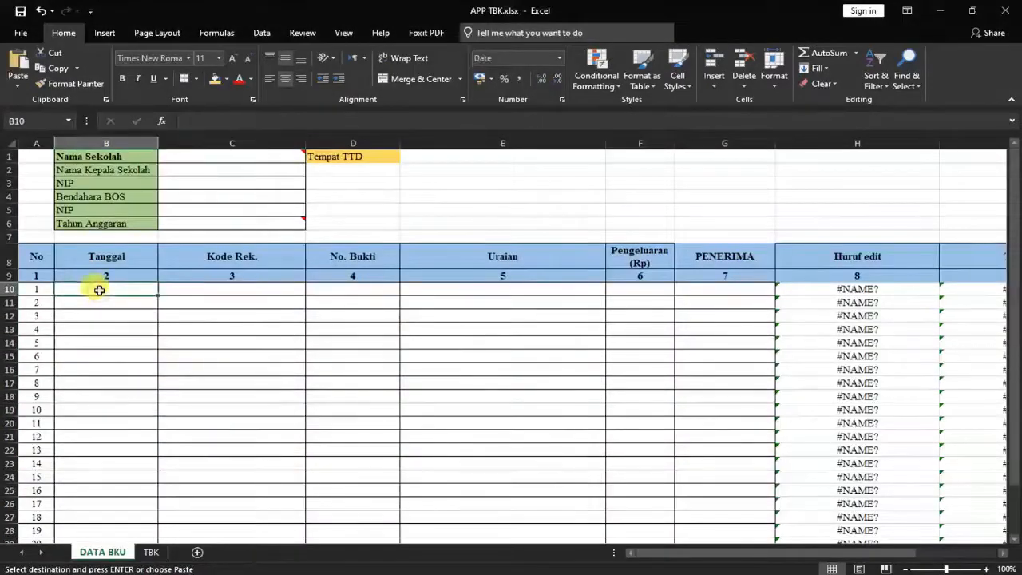
key("ctrl+v")
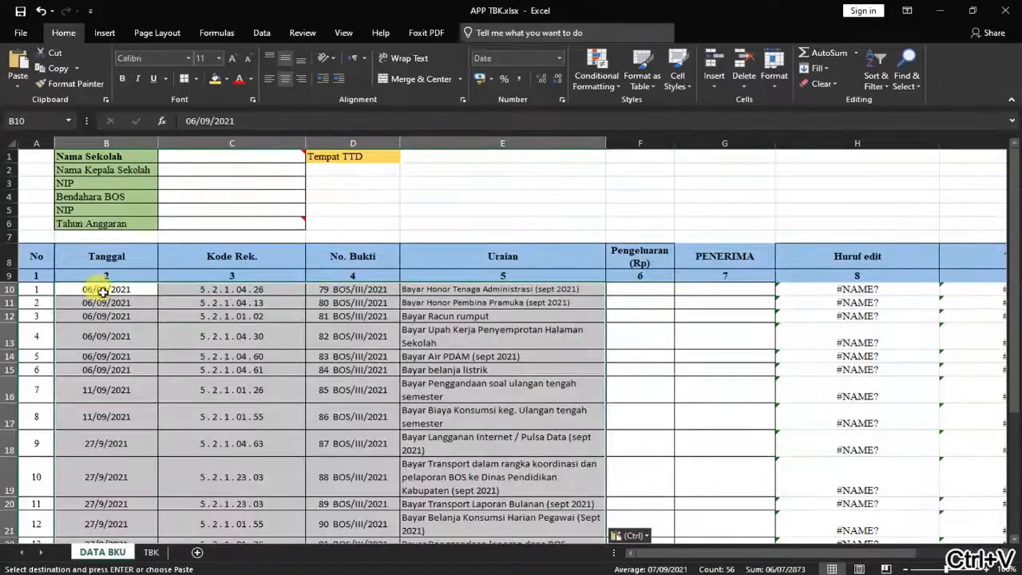
scroll(403, 386, "down", 2)
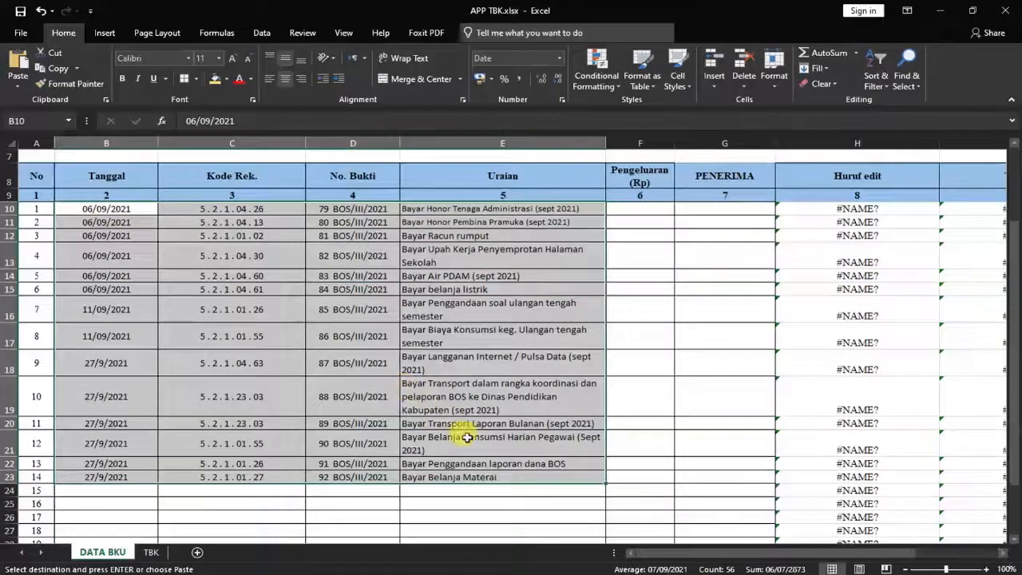
scroll(467, 437, "up", 1)
Copy the Pengeluaran amounts in G101:G114 of the SDN 2 ATOLANU cash book into the DATA BKU sheet, starting at F10
left_click(630, 249)
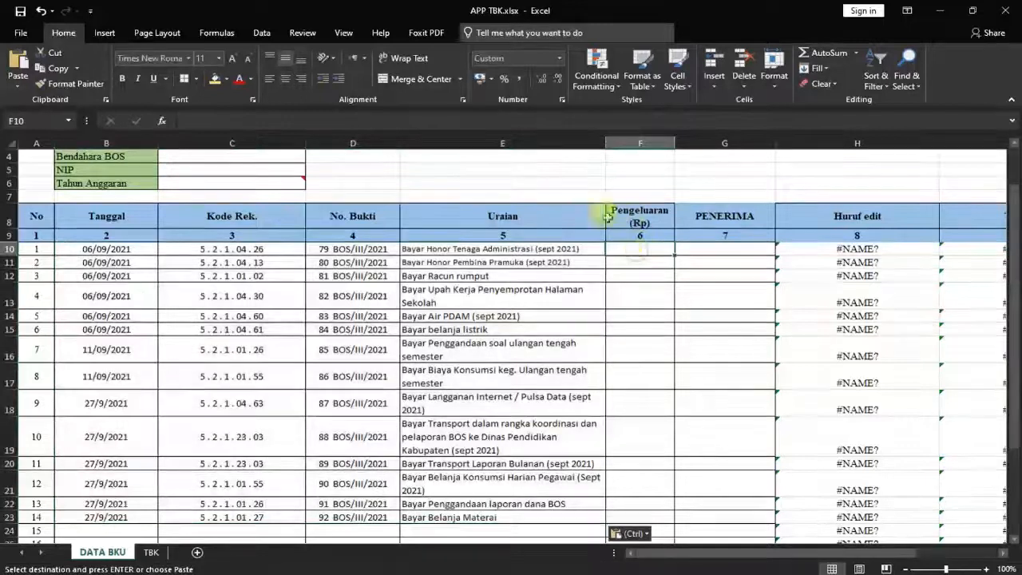
left_click(321, 573)
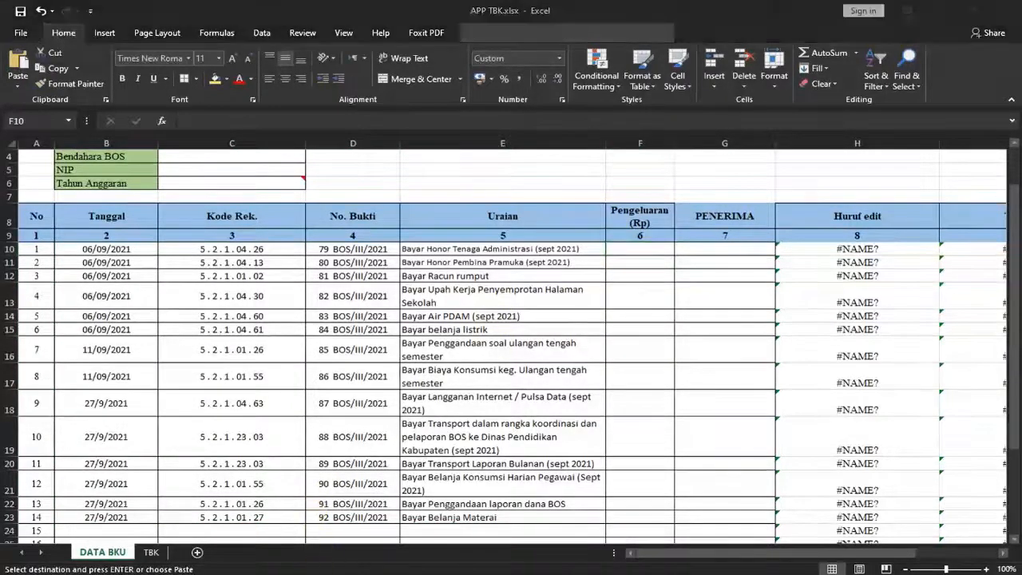
left_click(227, 539)
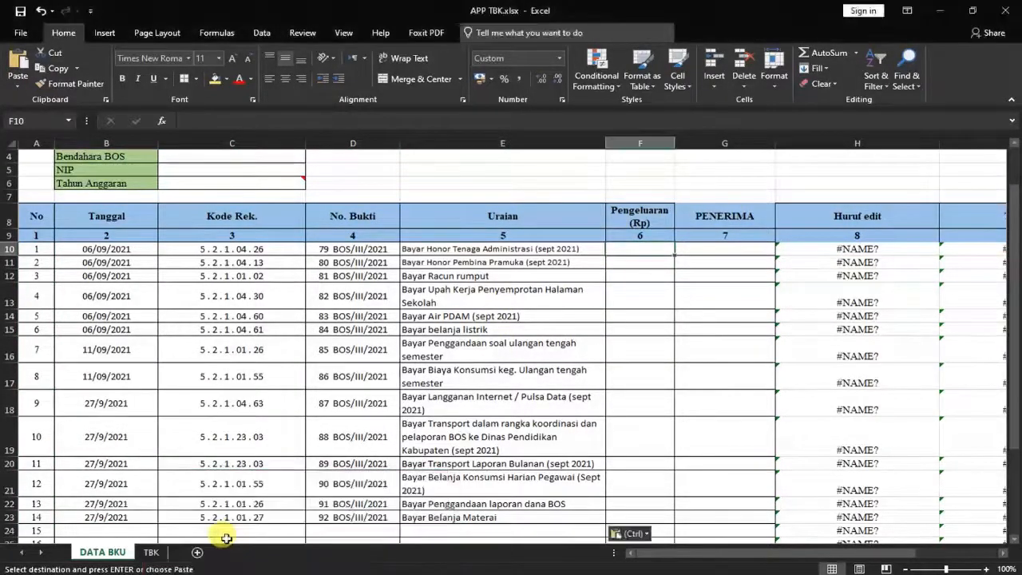
left_click(263, 569)
left_click(399, 542)
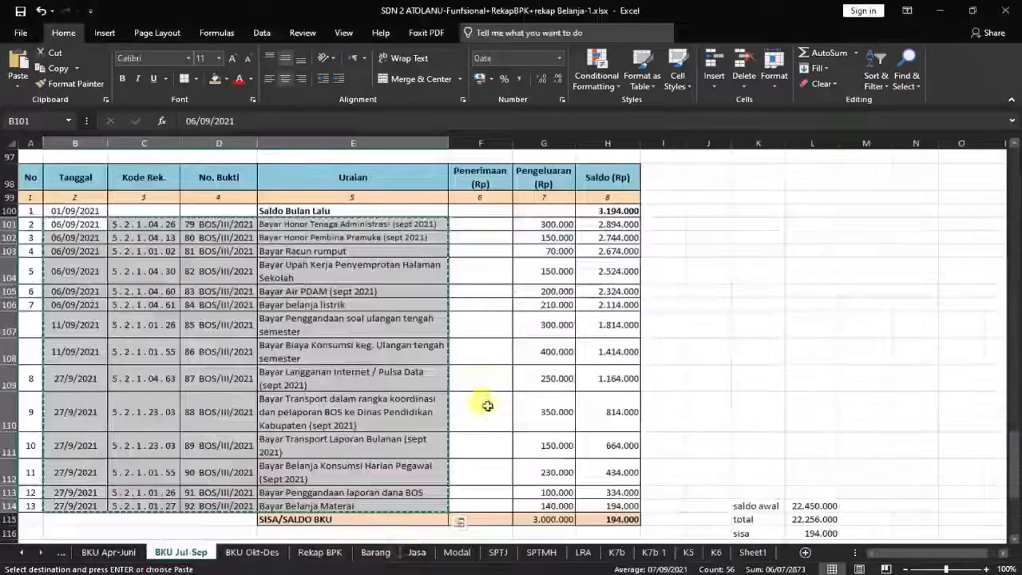
left_click_drag(543, 225, 555, 499)
key("ctrl+c")
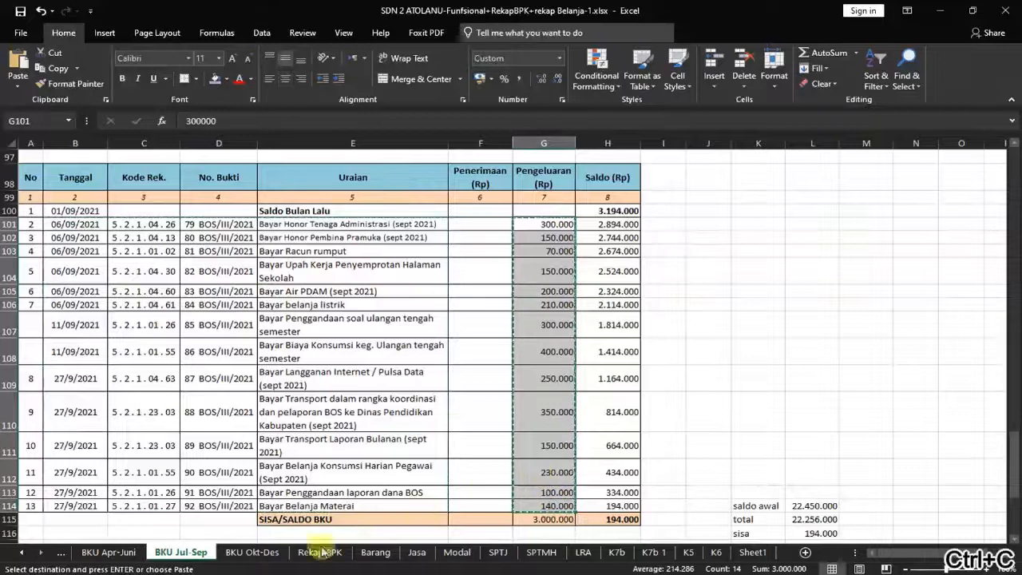
left_click(296, 571)
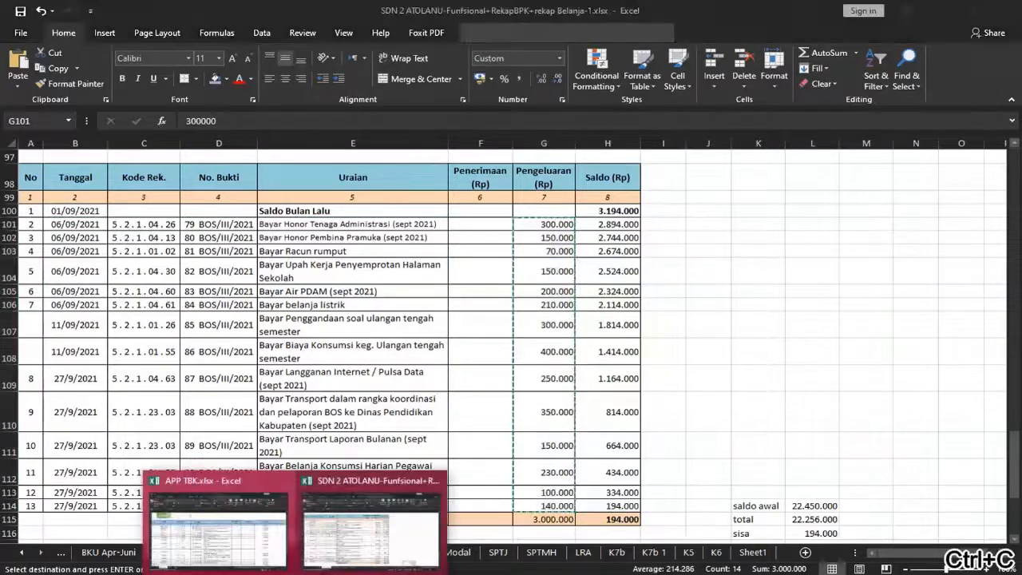
left_click(228, 541)
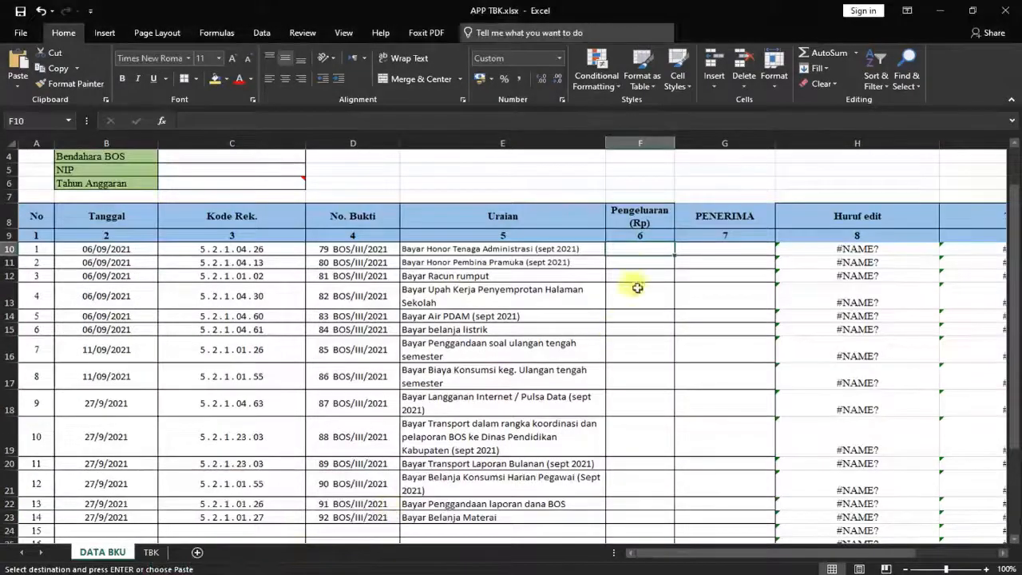
key("ctrl+v")
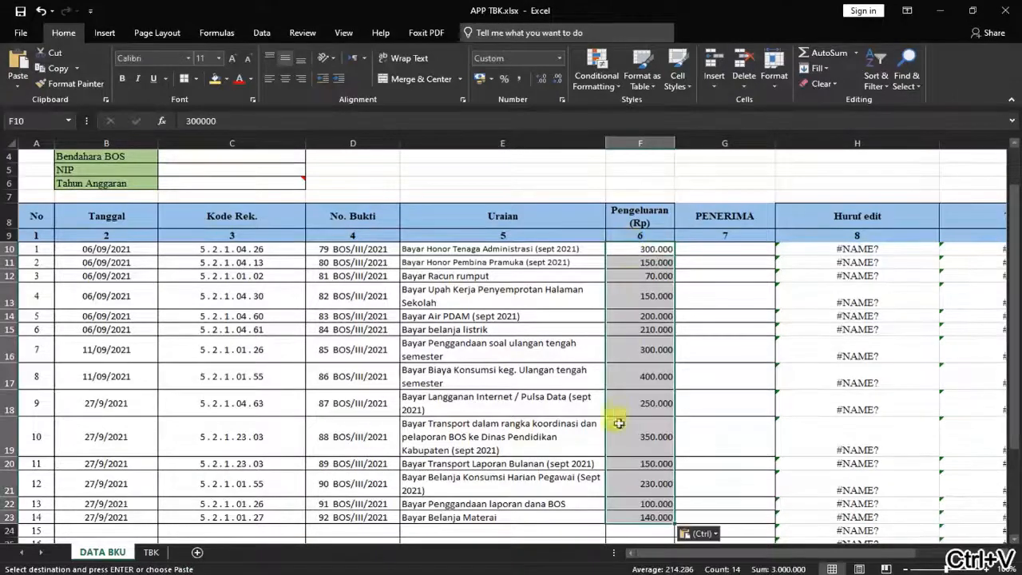
left_click(459, 444)
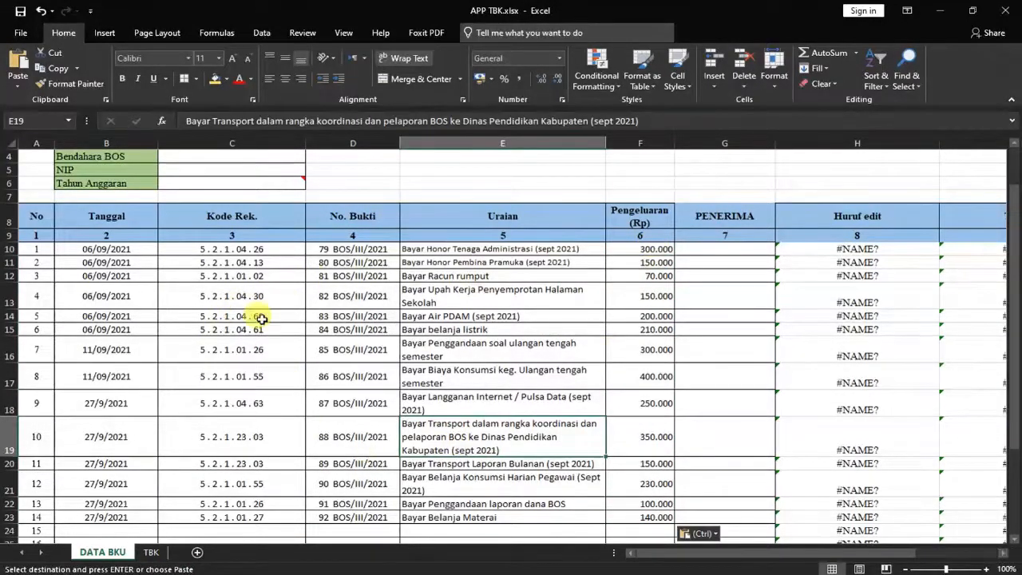
Compare the empty PENERIMA column with the columns of the SDN 2 ATOLANU cash book and return to the DATA BKU sheet
left_click(685, 249)
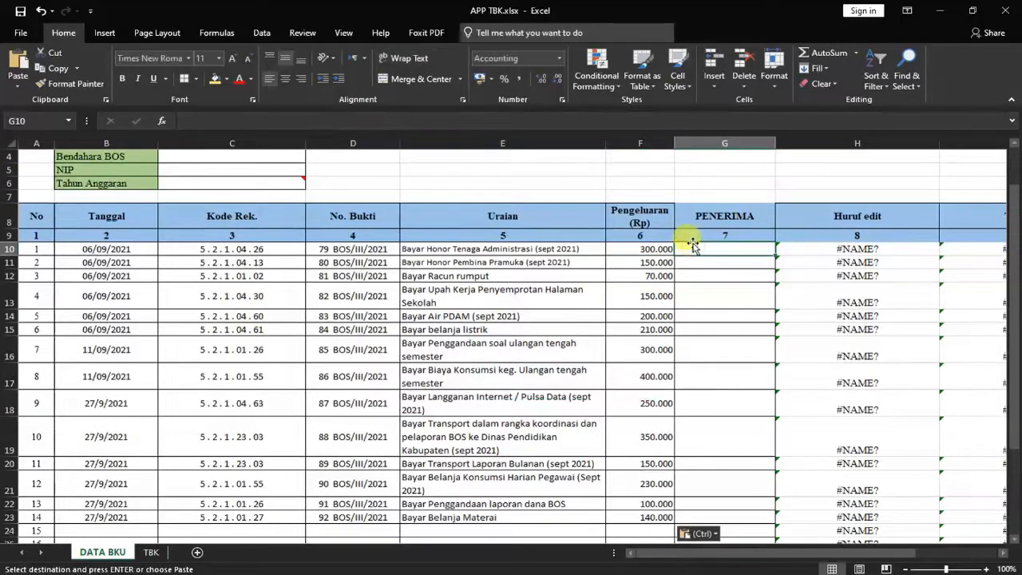
left_click(697, 517)
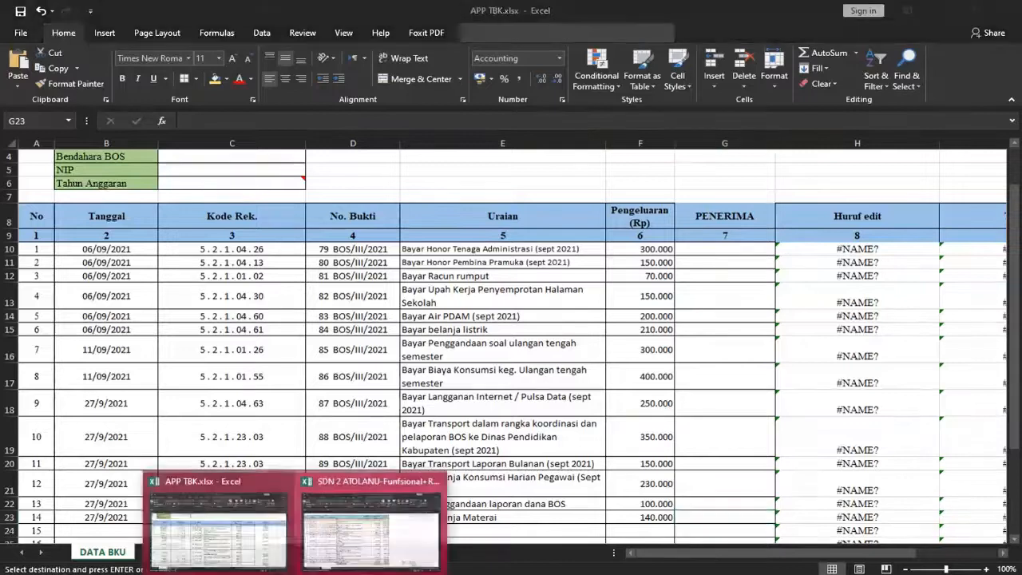
left_click(365, 490)
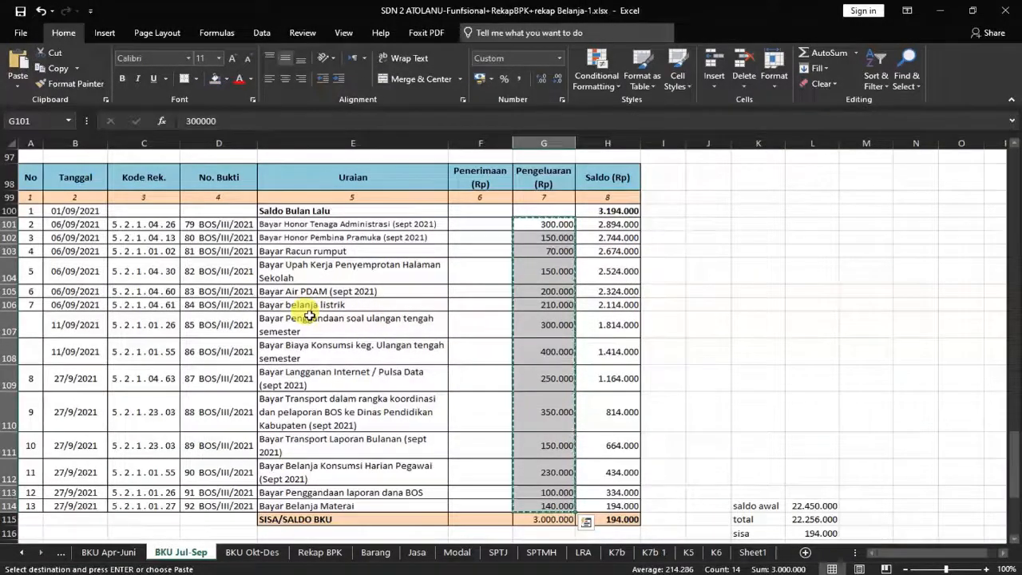
left_click(664, 213)
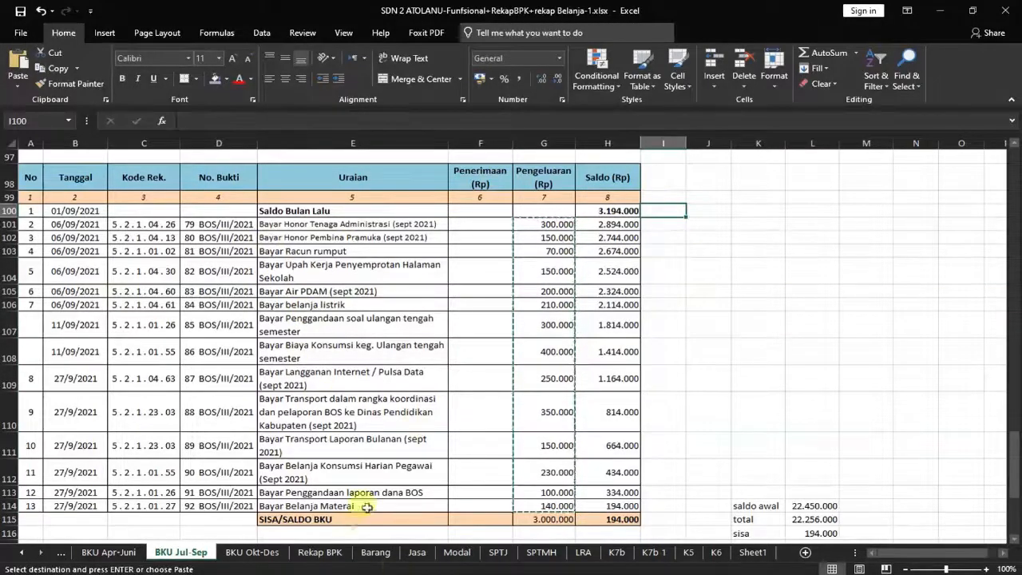
left_click(295, 573)
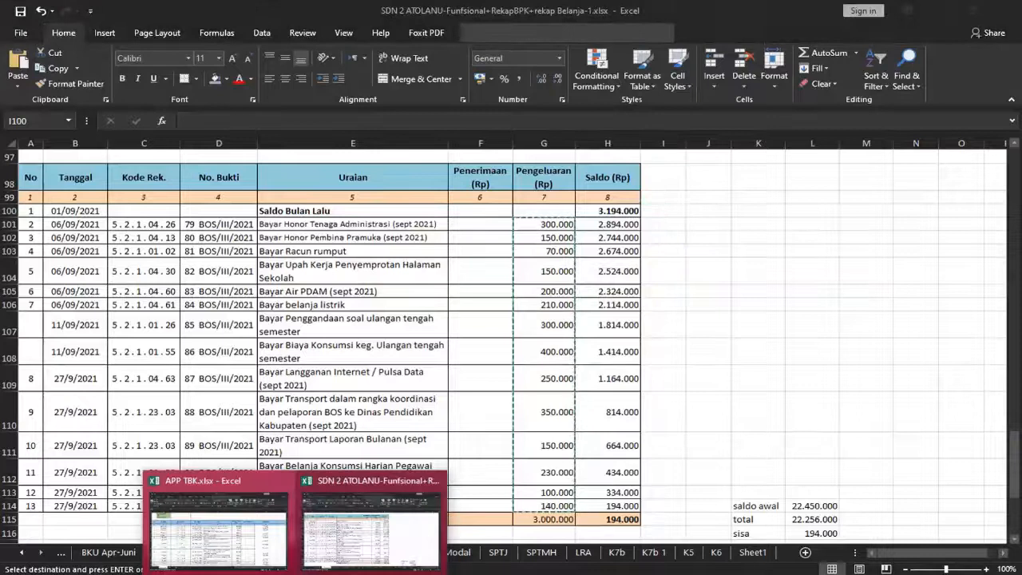
left_click(218, 523)
left_click(741, 343)
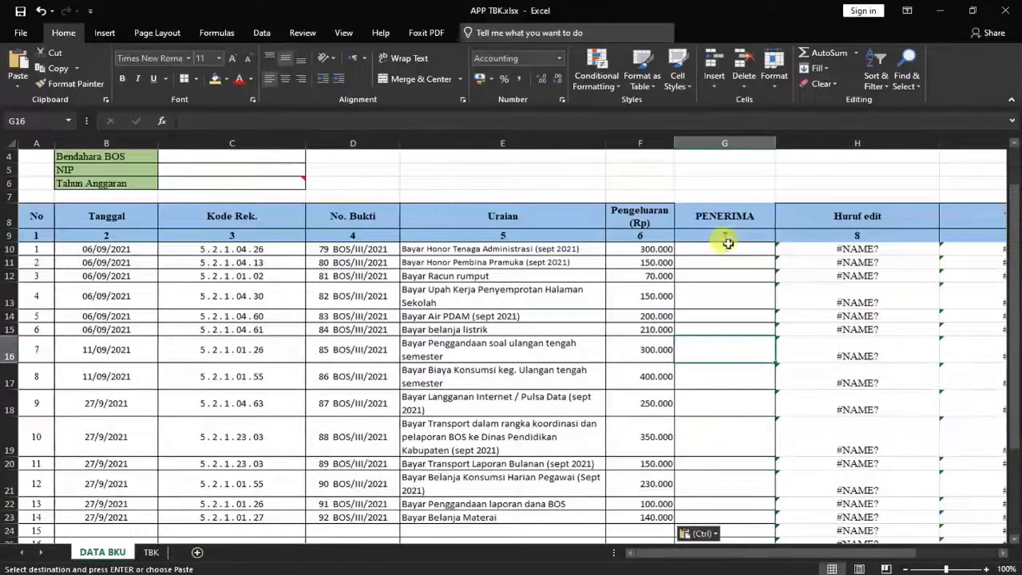
Enter the recipient's name in PENERIMA cell G10 and fill it down to row 23
left_click(728, 247)
type("Naruto")
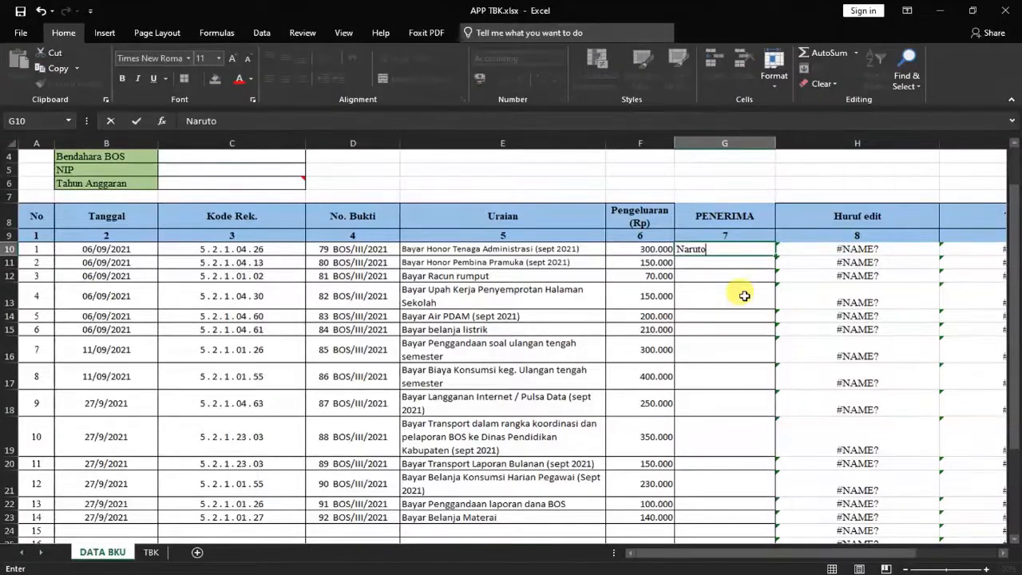
left_click(744, 295)
left_click(748, 251)
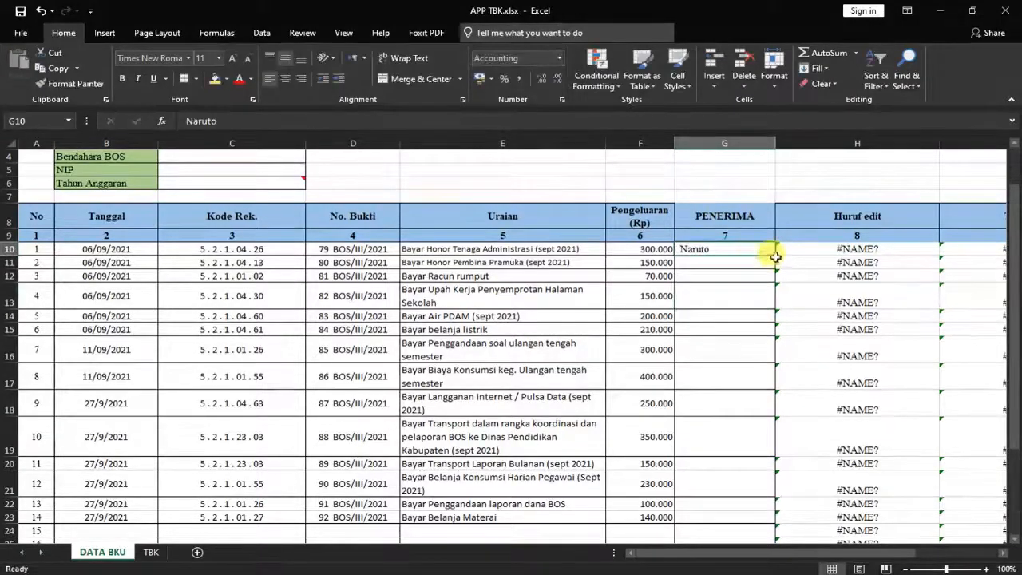
left_click_drag(775, 257, 787, 430)
scroll(732, 315, "up", 3)
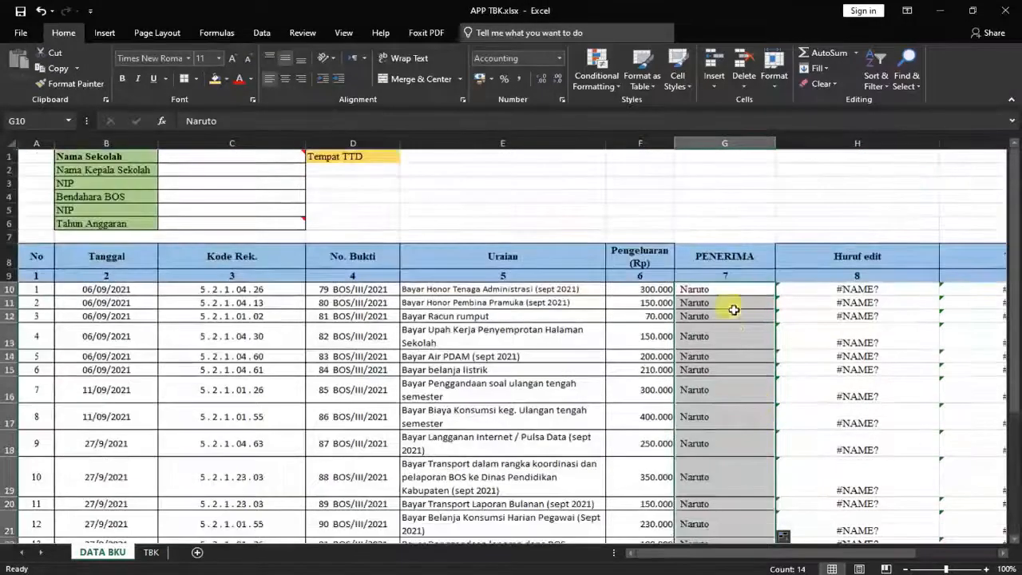
left_click_drag(732, 315, 731, 306)
left_click(715, 355)
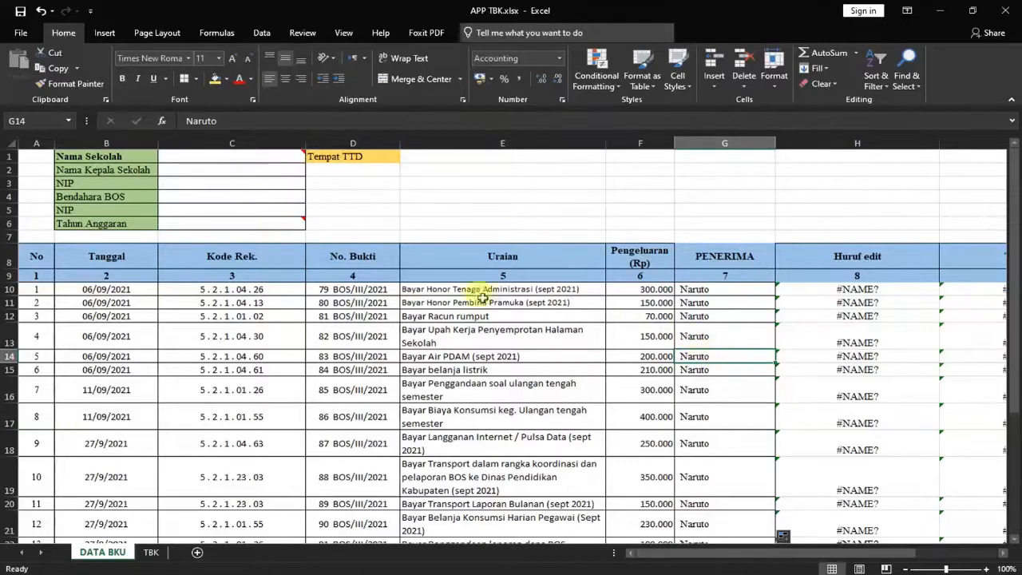
Examine the Pengeluaran amount in F10 and the Terbilang formula in I10 that converts it to words
left_click(630, 289)
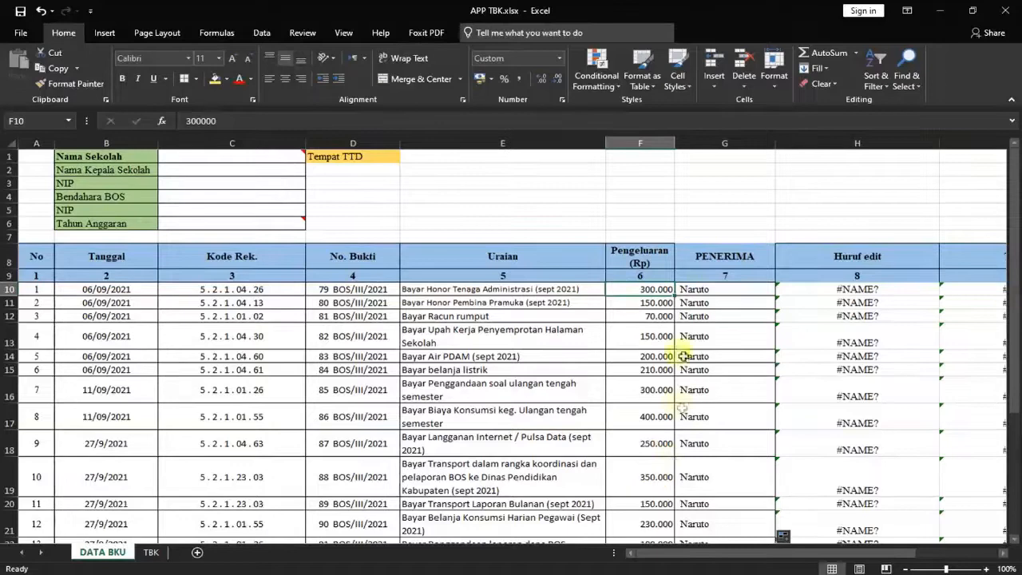
left_click_drag(695, 550, 778, 553)
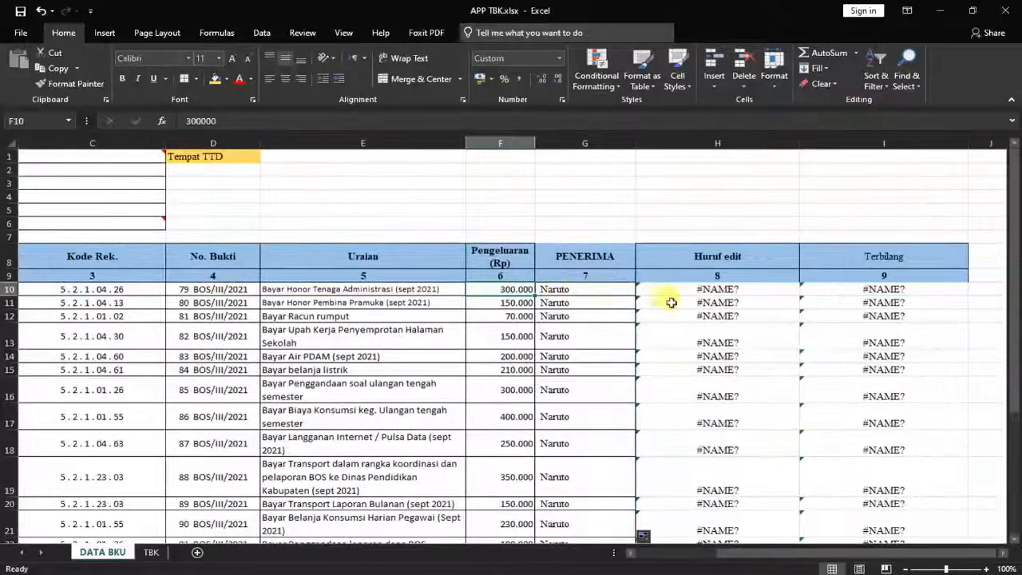
left_click(888, 288)
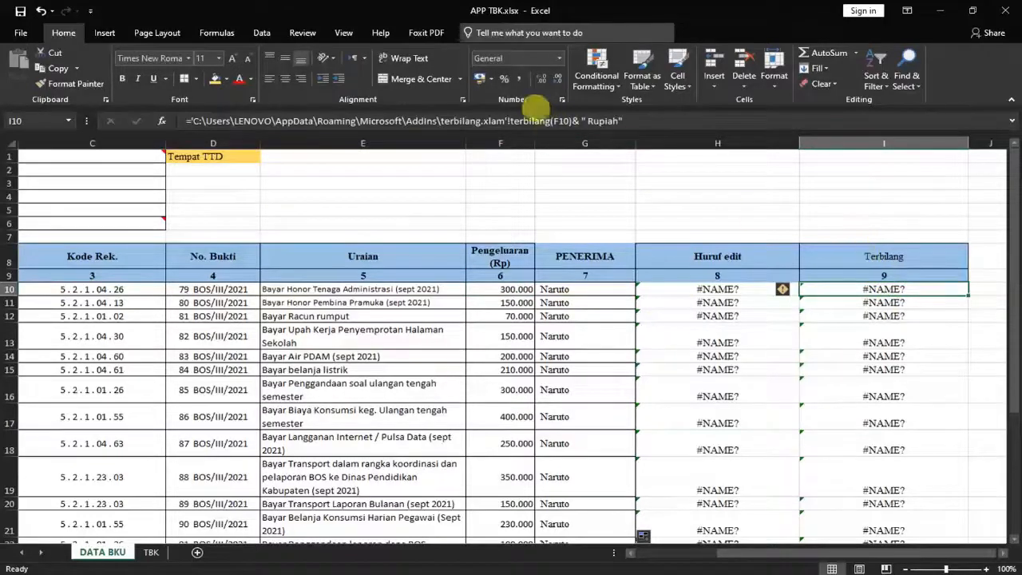
scroll(858, 216, "down", 2)
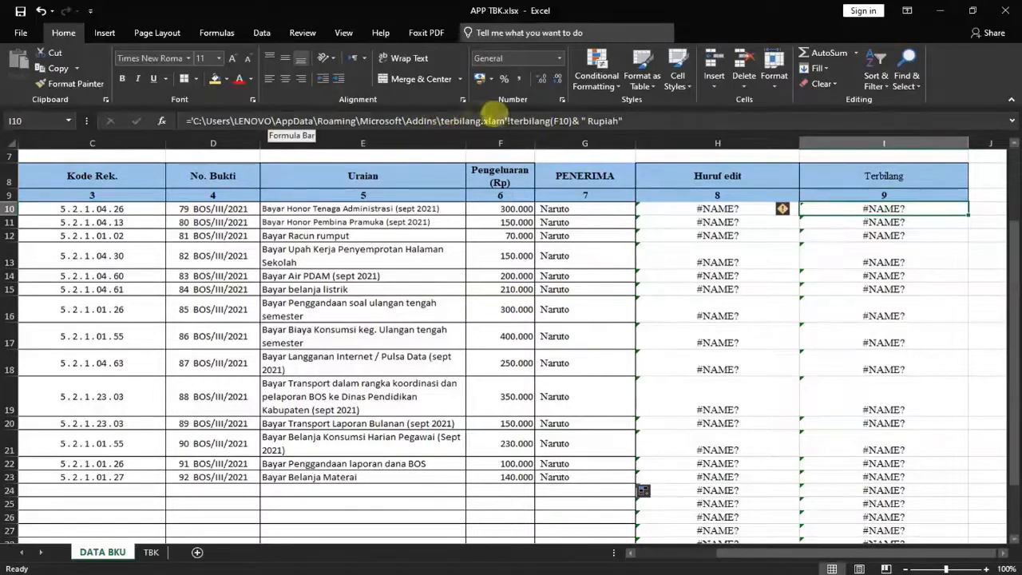
left_click(886, 289)
left_click(849, 208)
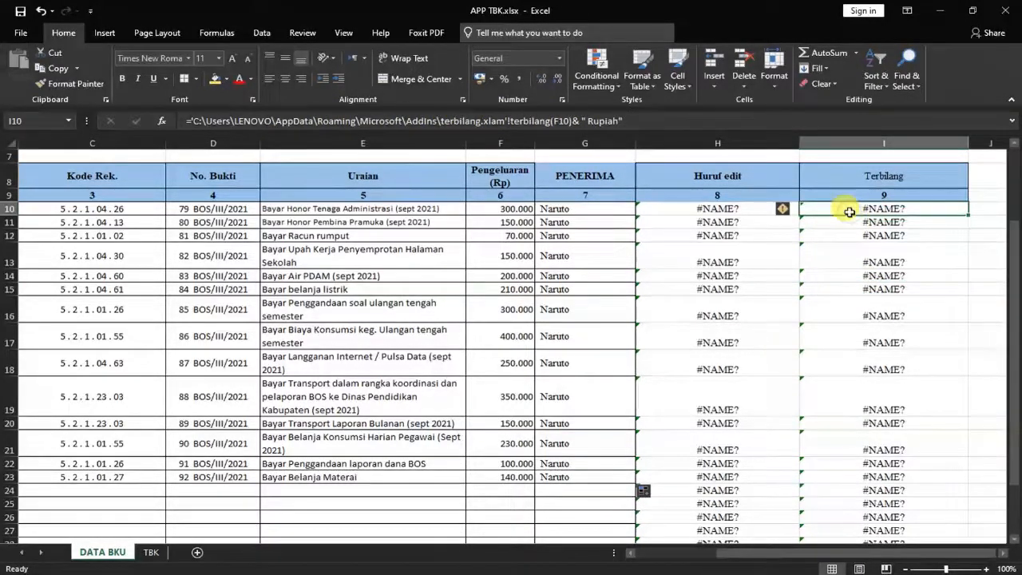
Clear the broken Terbilang formulas in column I from I10 down past the last table row
scroll(873, 346, "down", 3)
left_click(878, 436, "shift")
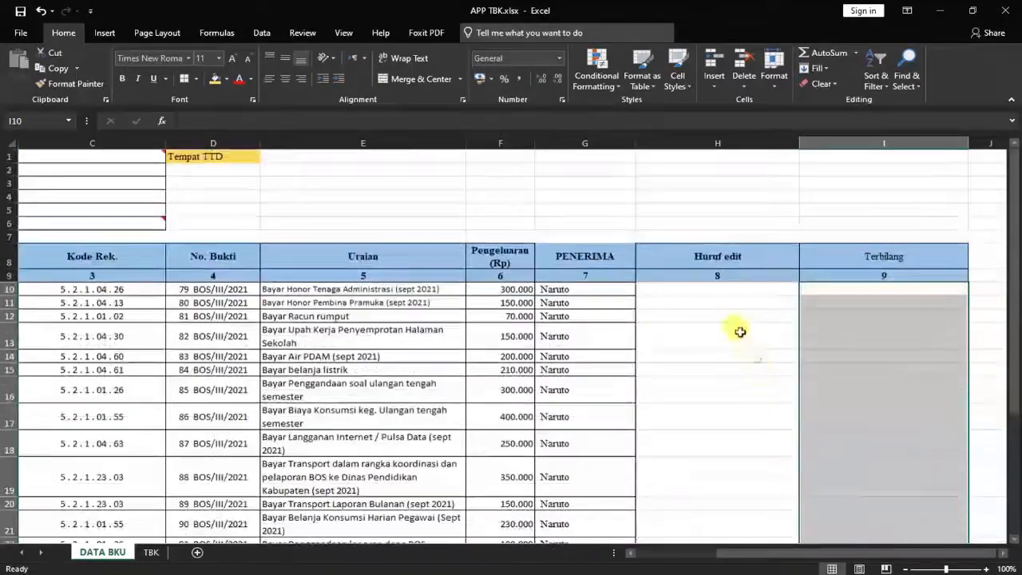
scroll(744, 343, "down", 5)
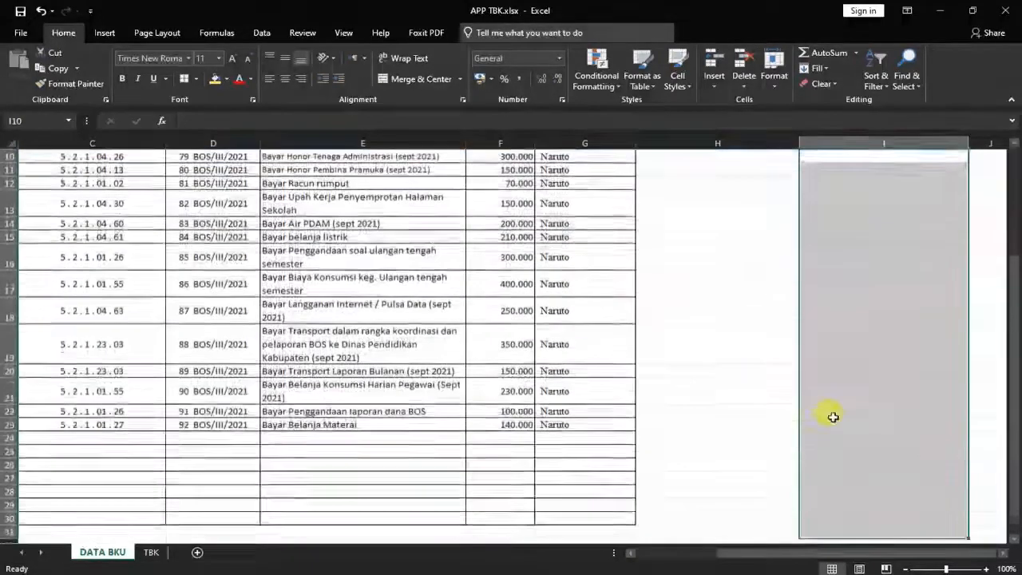
scroll(833, 417, "up", 4)
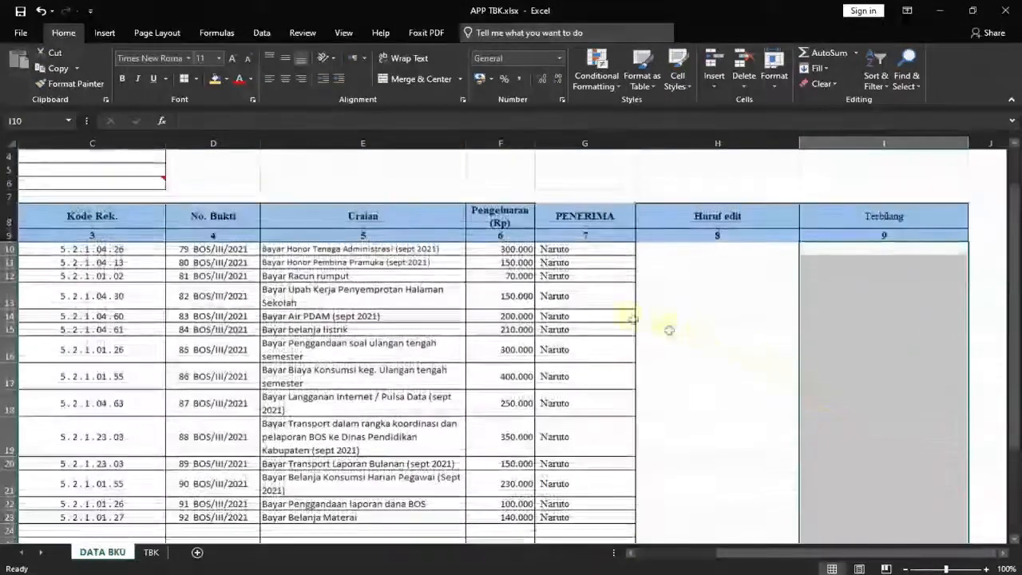
left_click(554, 296)
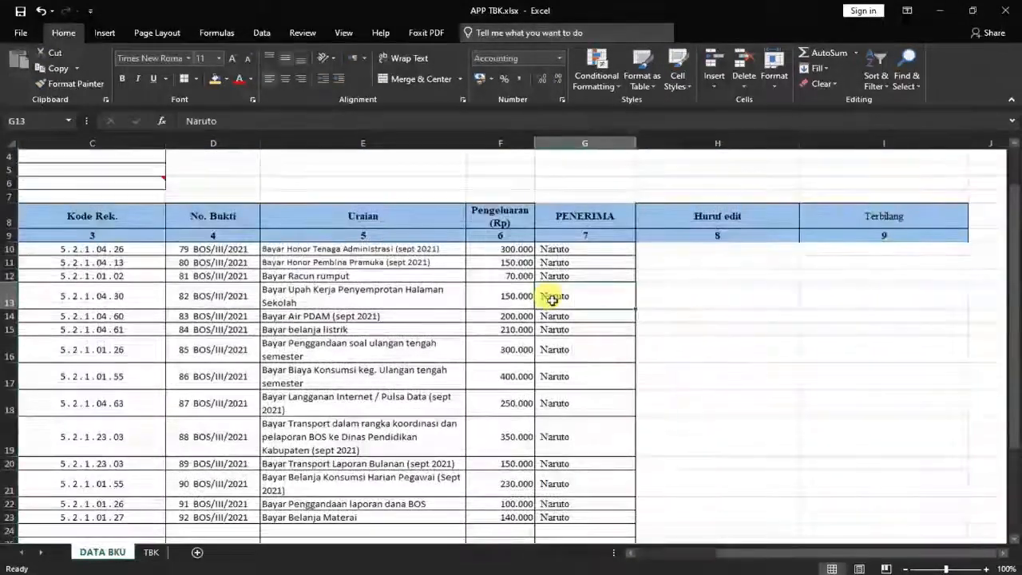
left_click(909, 251)
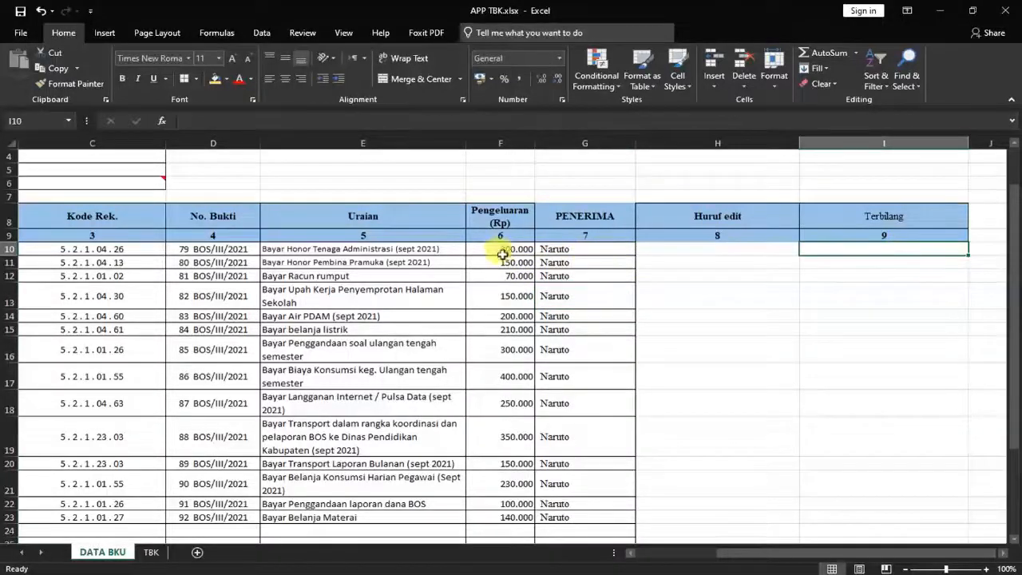
left_click(497, 251)
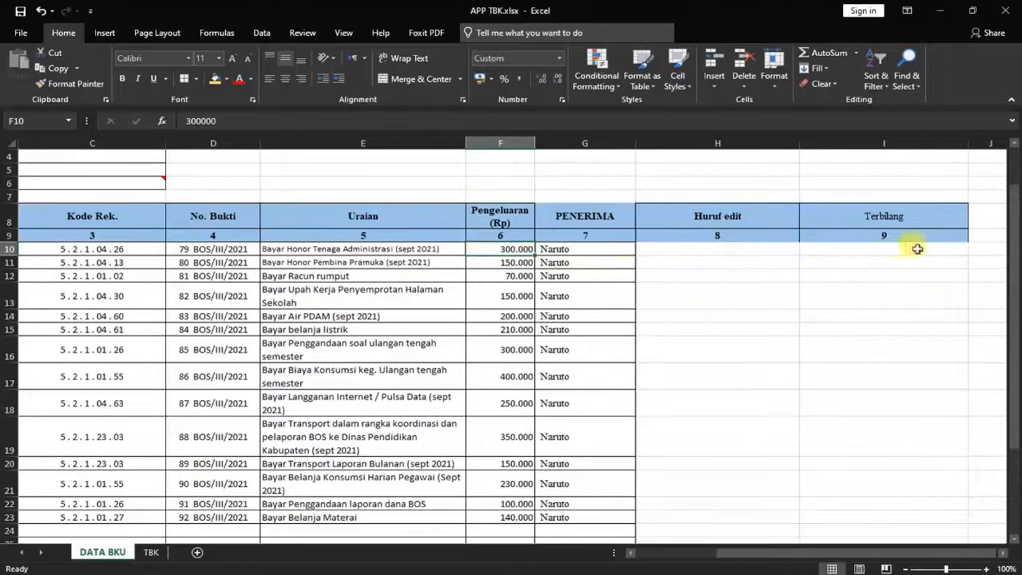
left_click(884, 252)
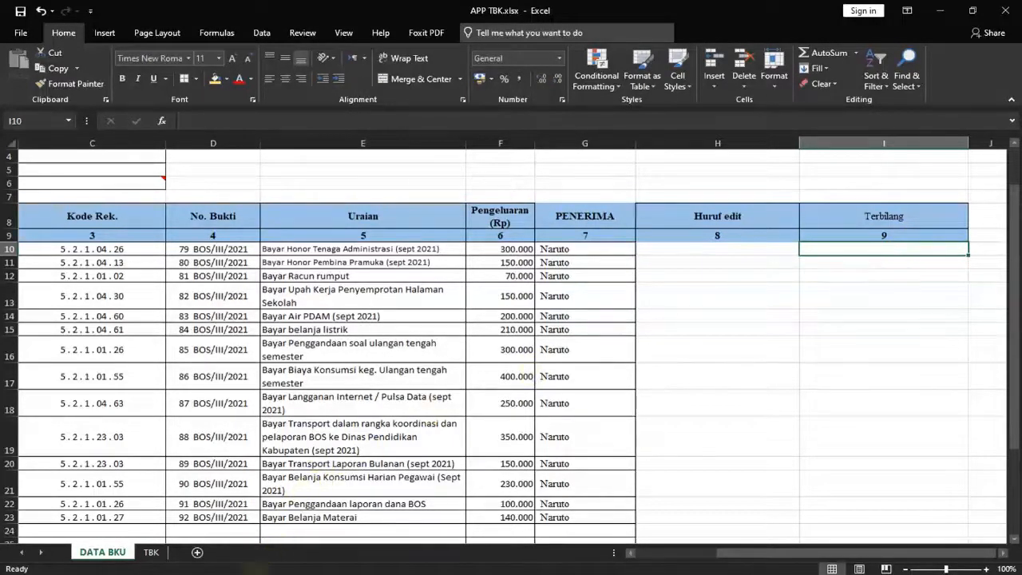
Locate the terbilang.xlam add-in file in the BOS 2021 folder in File Explorer and return to the APP TBK workbook
left_click(226, 559)
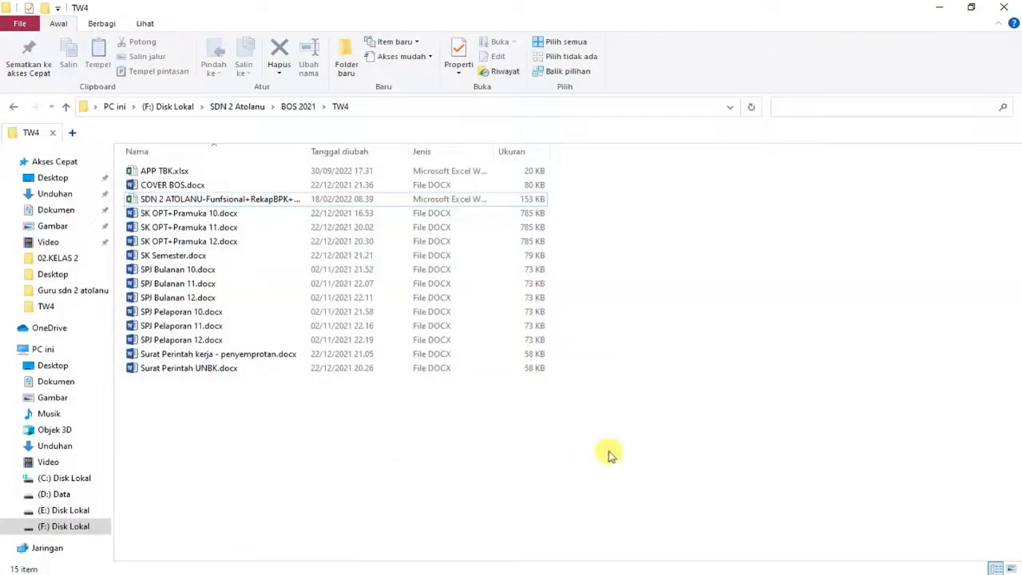
left_click(297, 107)
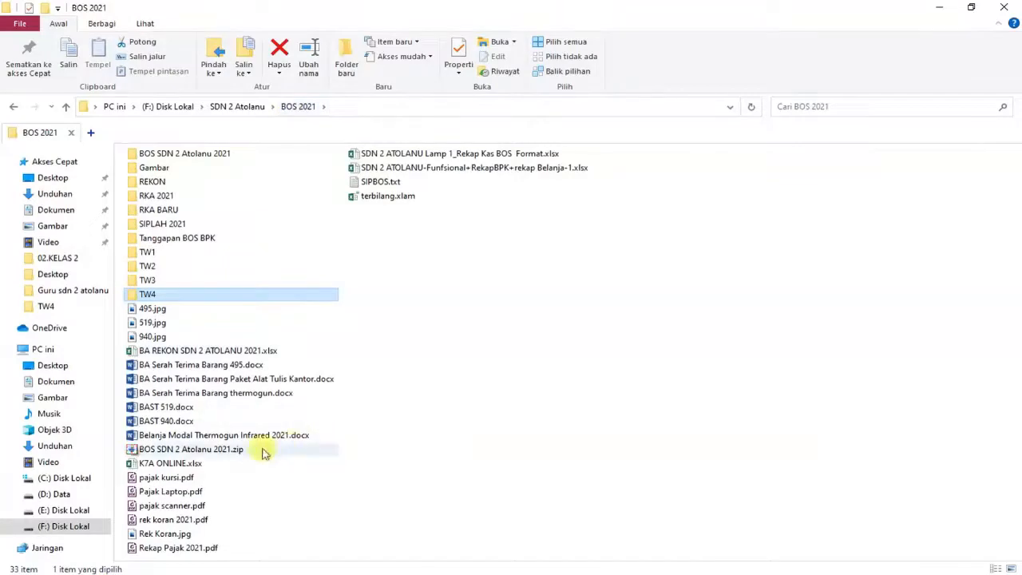
left_click(394, 202)
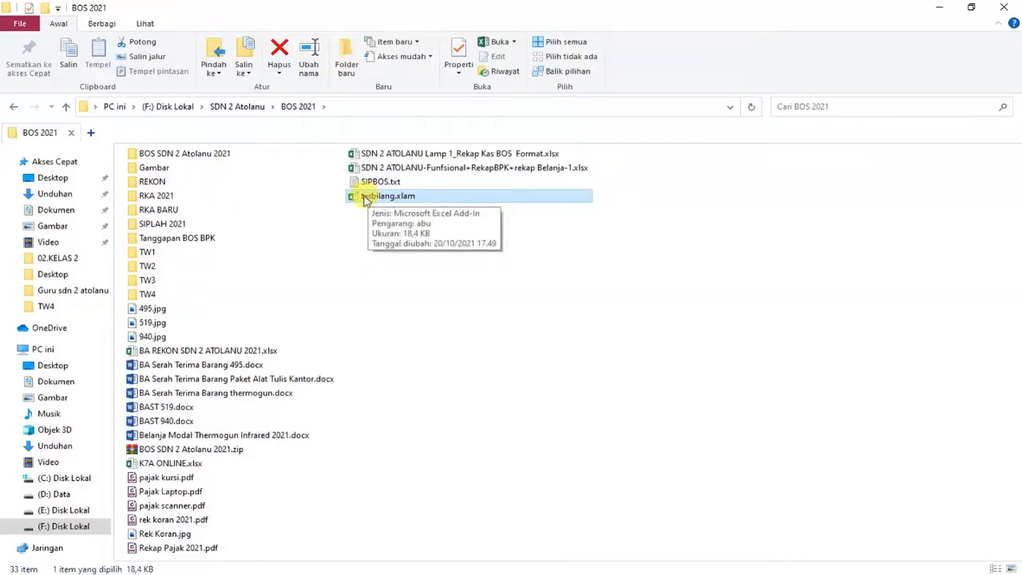
mouse_move(309, 571)
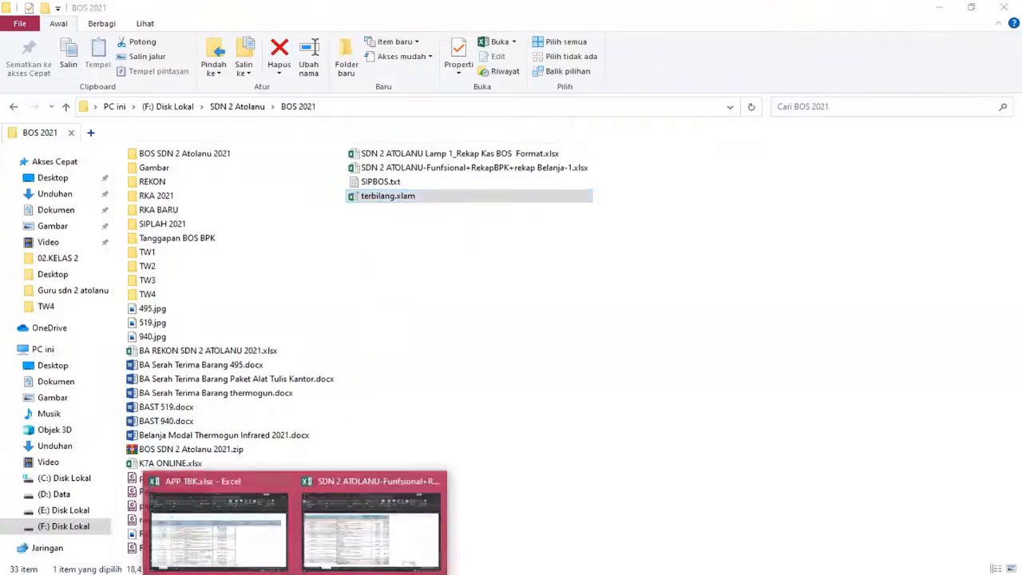
left_click(335, 527)
left_click(231, 523)
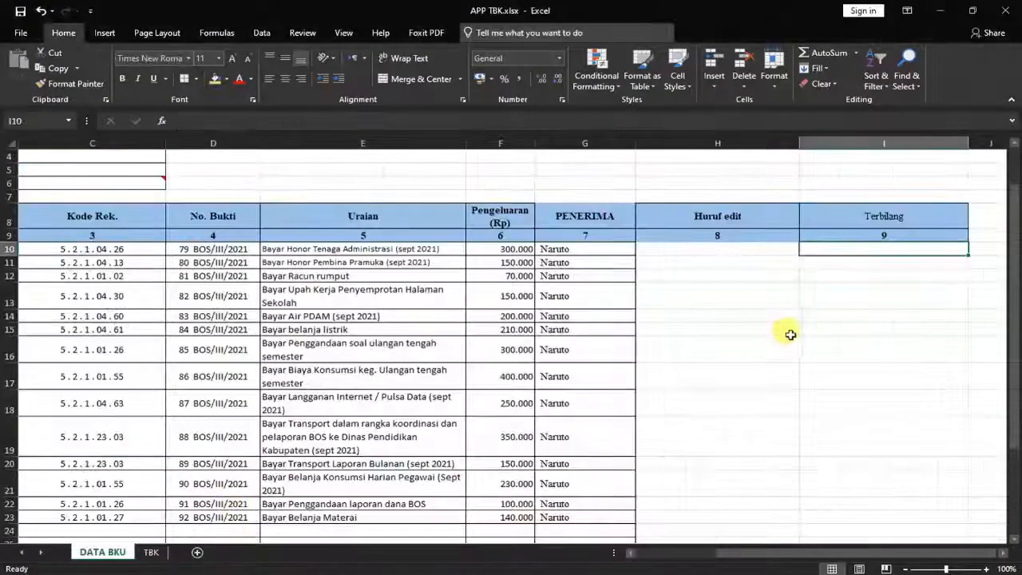
Load the terbilang.xlam Excel add-in from the Microsoft AddIns folder, replacing the existing copy and keeping Terbilang enabled
left_click(21, 33)
left_click(28, 409)
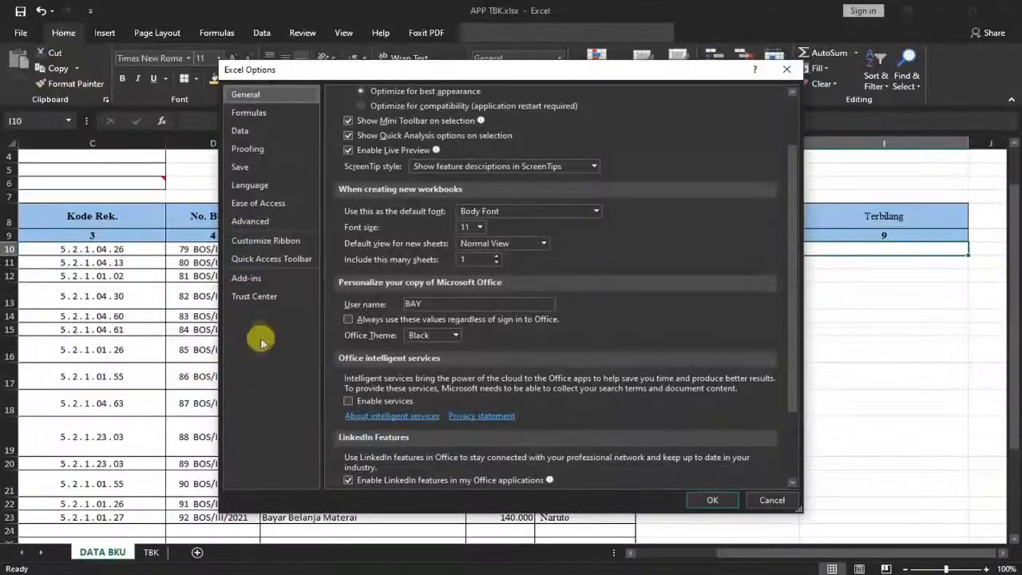
left_click(245, 279)
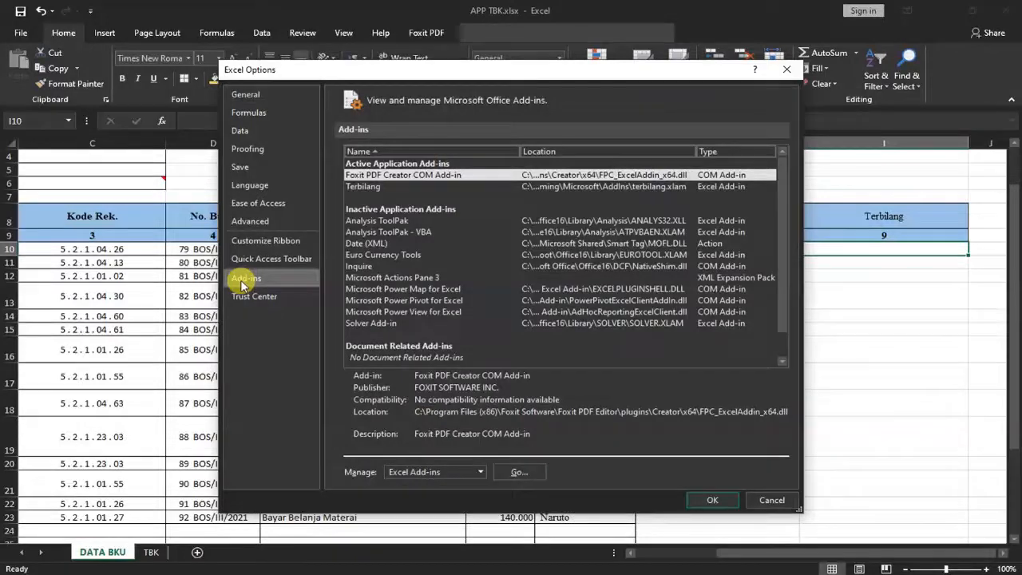
scroll(559, 321, "down", 1)
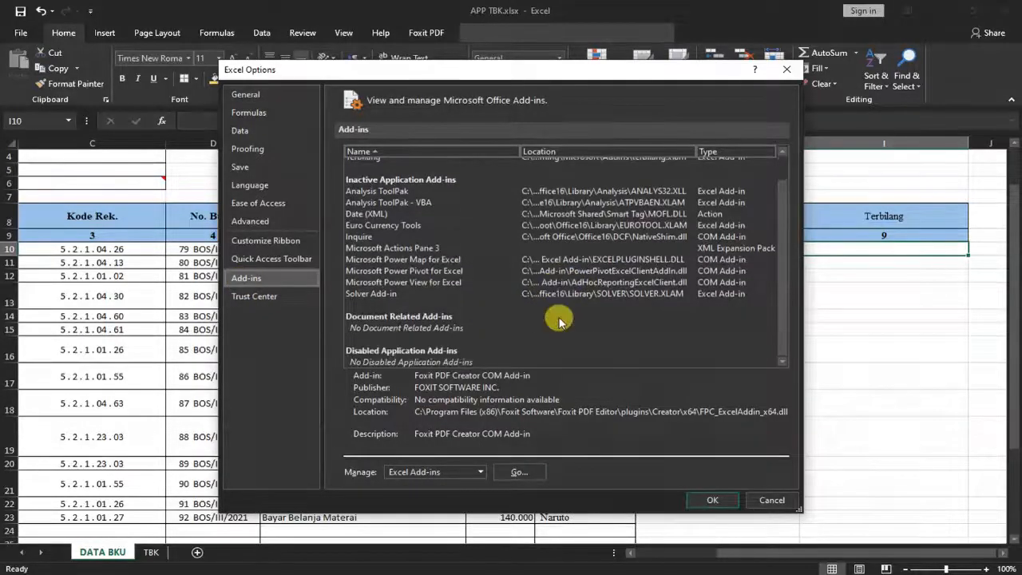
left_click(511, 474)
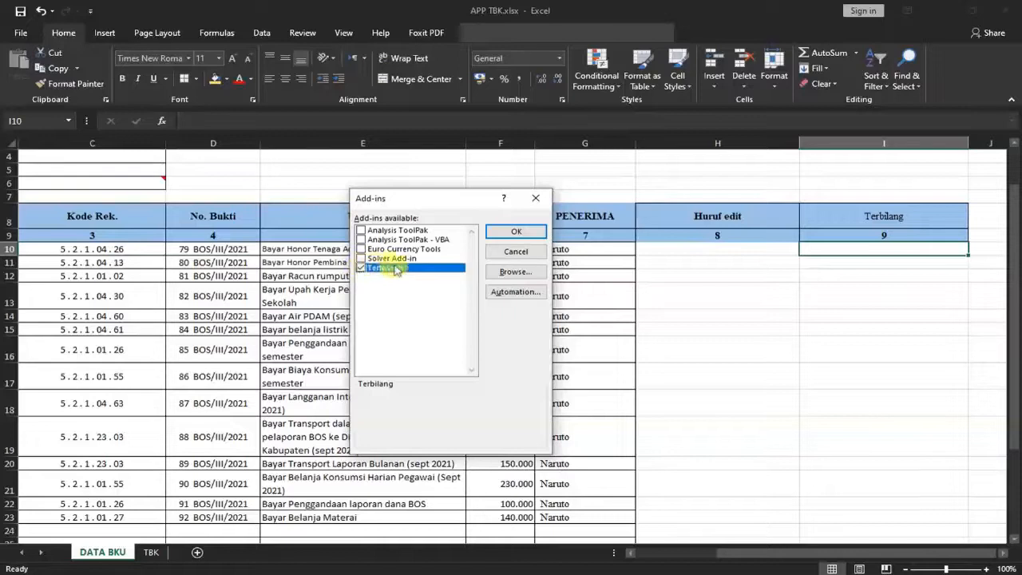
left_click(517, 272)
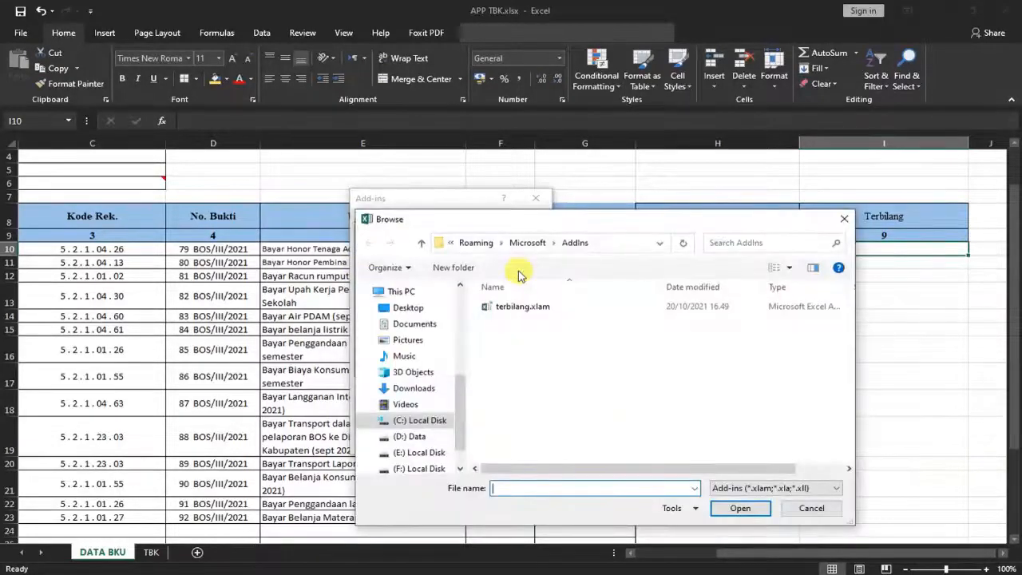
left_click(522, 309)
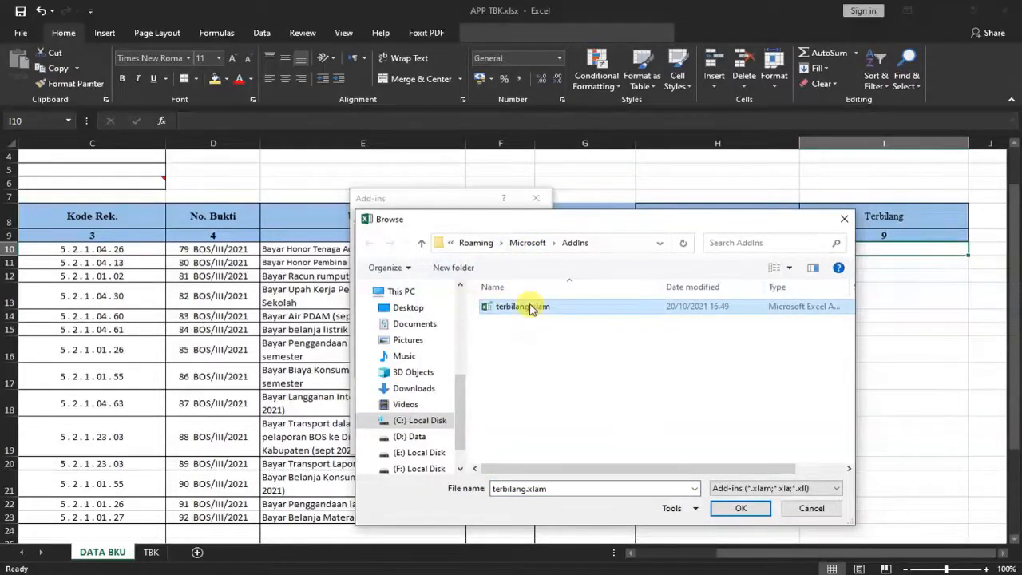
scroll(458, 401, "down", 1)
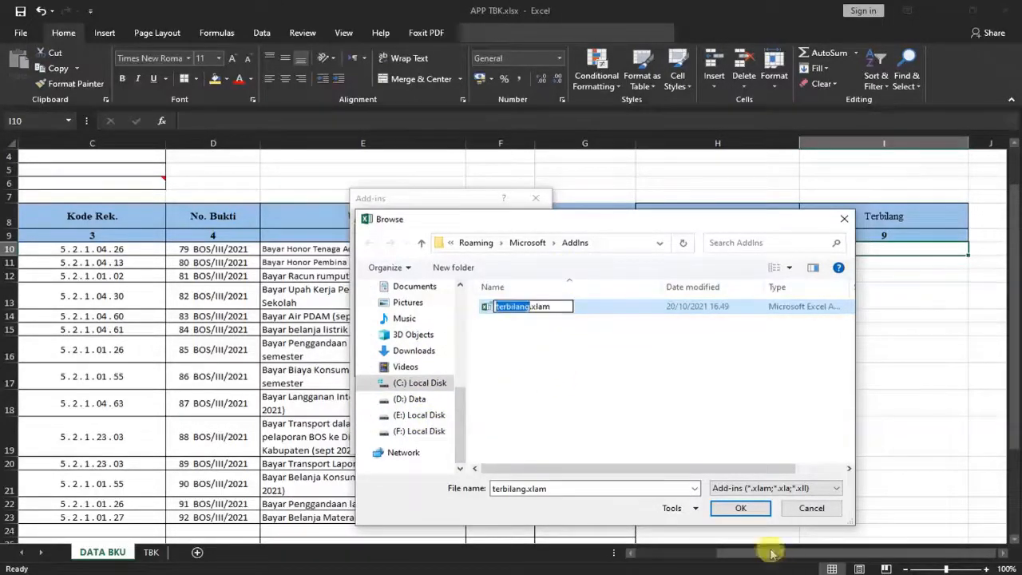
left_click(739, 507)
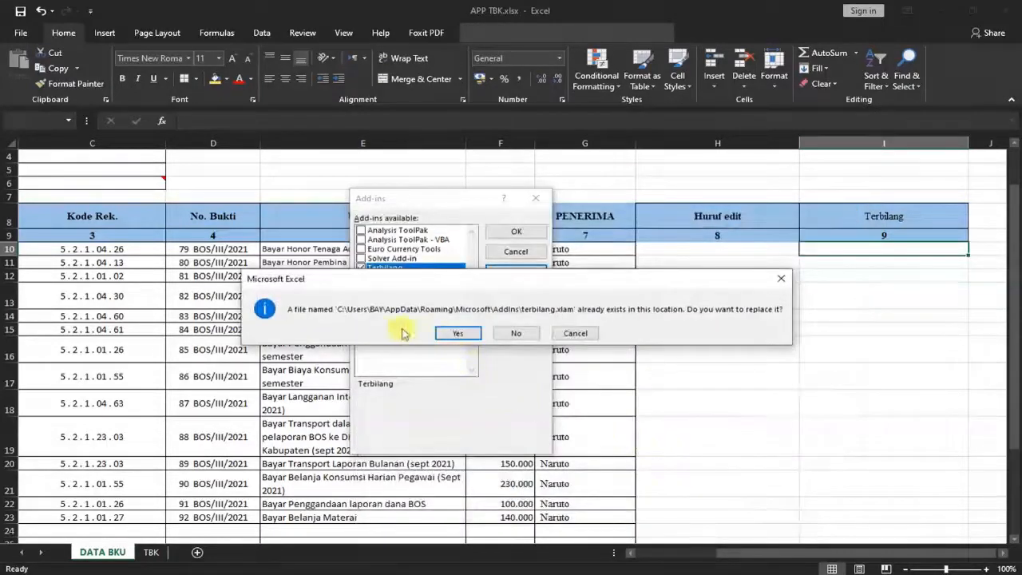
left_click(467, 336)
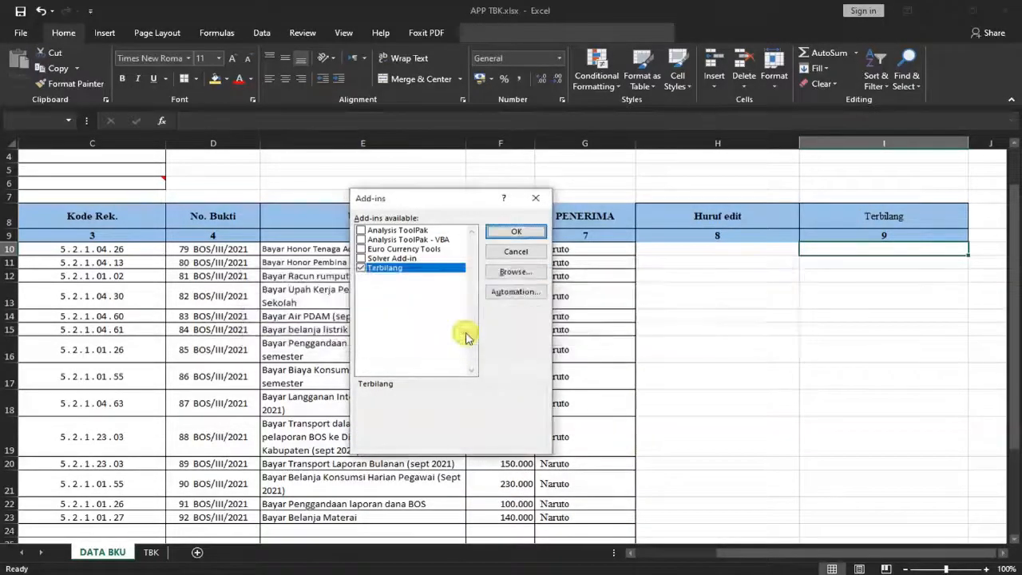
left_click(517, 231)
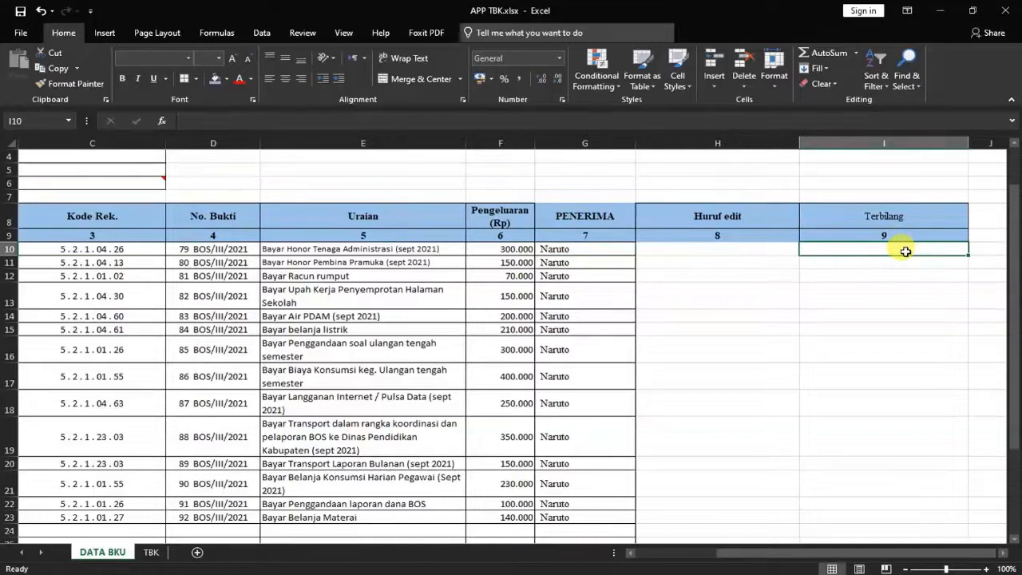
Enter the formula =terbilang(F10) in Terbilang cell I10 and fill it down to row 30
left_click(870, 251)
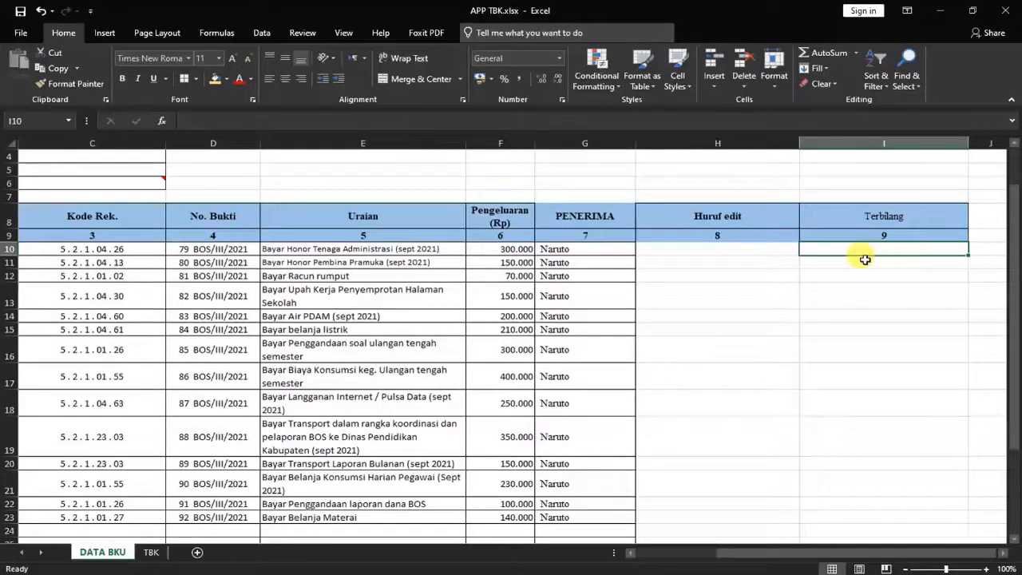
double_click(883, 249)
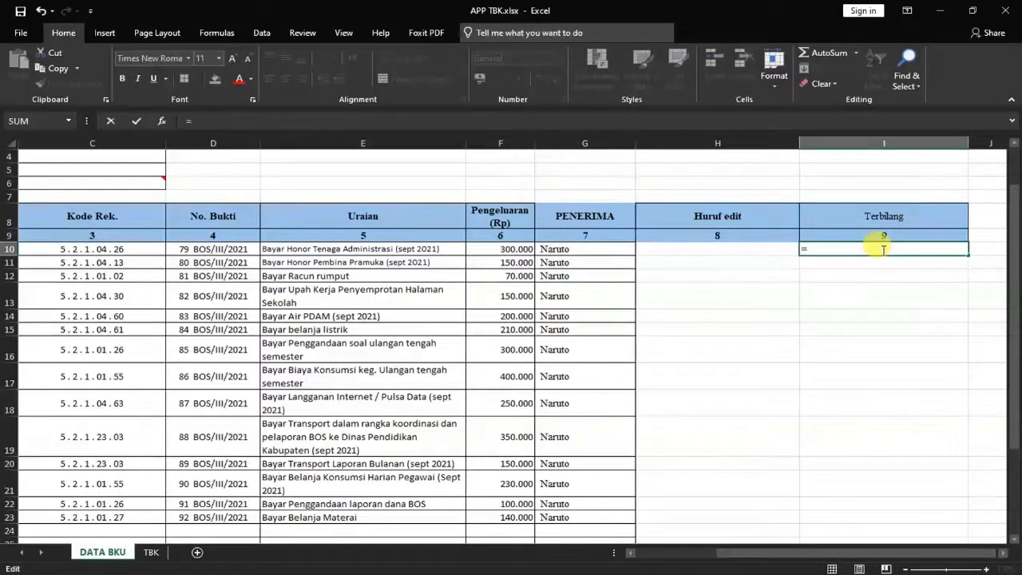
type("=ter")
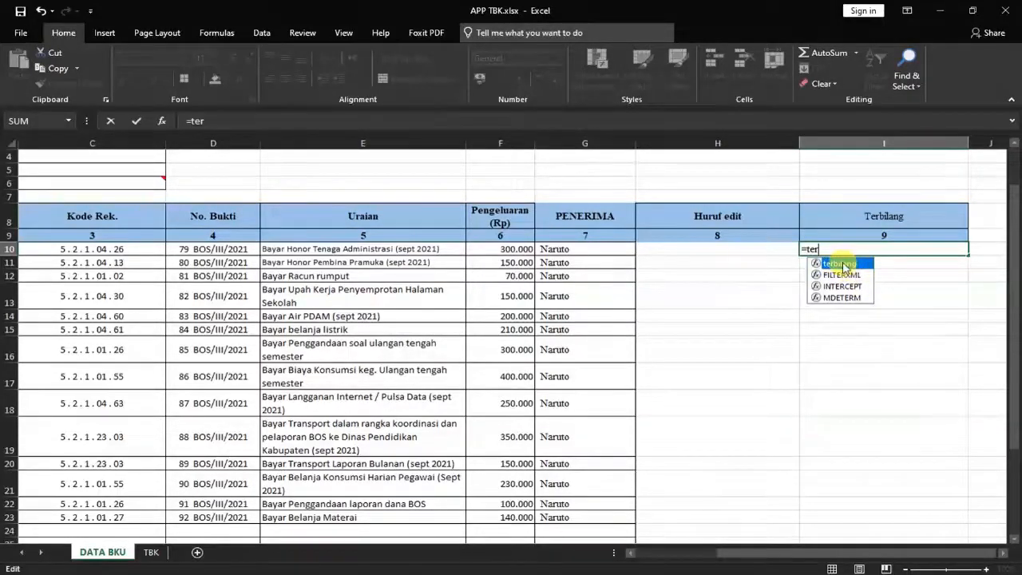
double_click(845, 266)
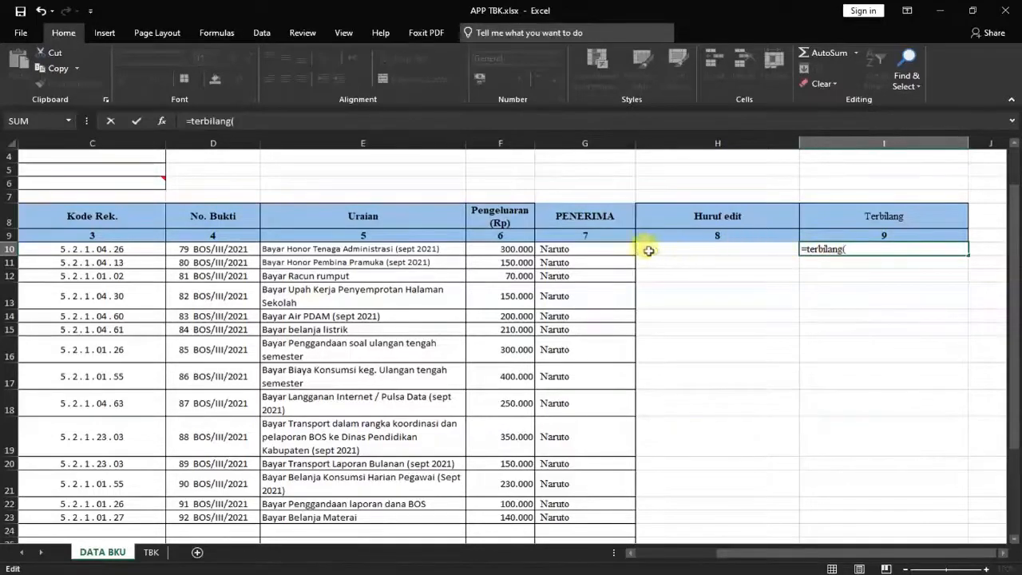
left_click(508, 251)
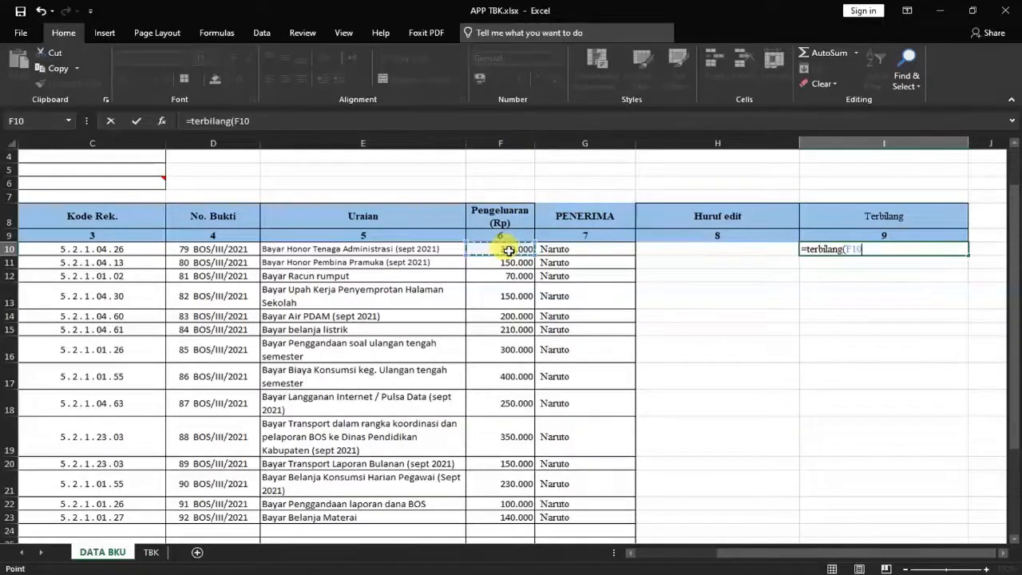
key("Return")
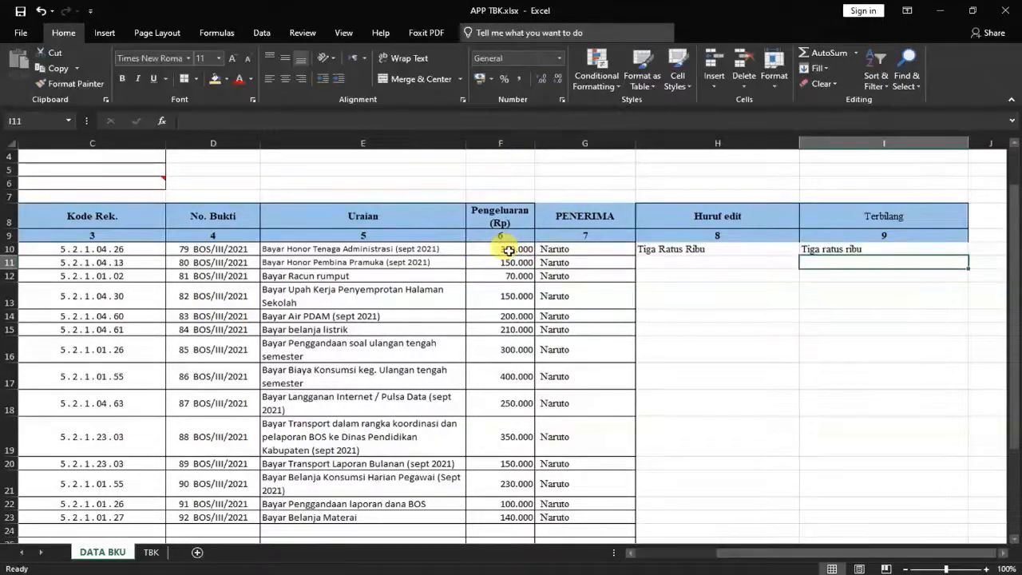
left_click(827, 251)
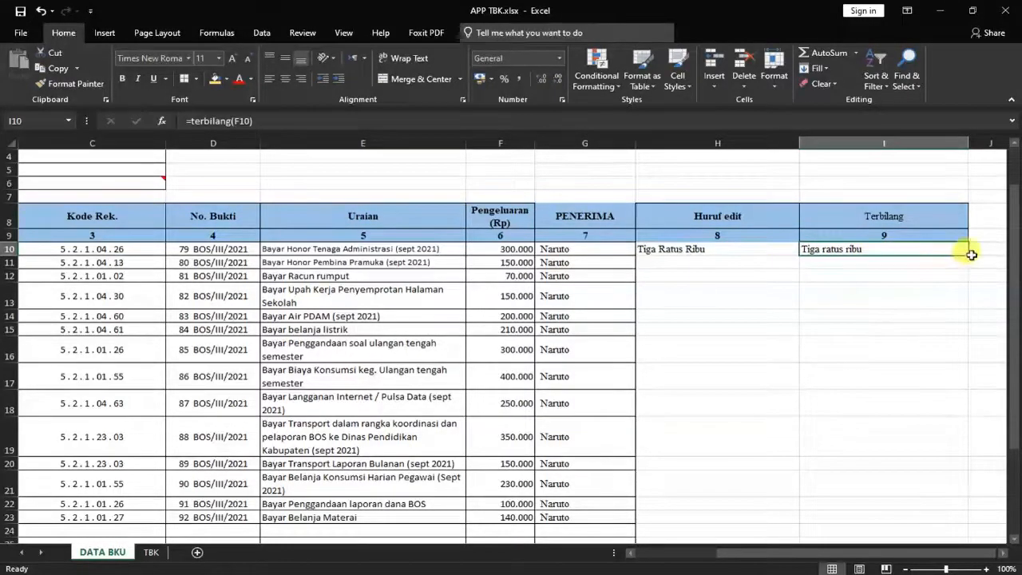
left_click_drag(967, 256, 968, 502)
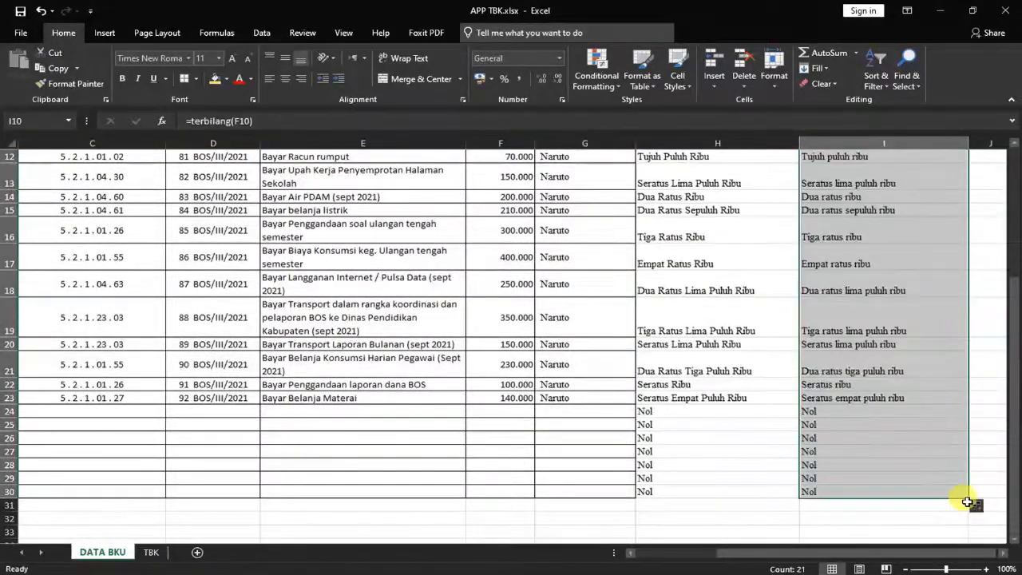
Compare the Pengeluaran amounts with their Terbilang words and examine the Huruf edit formula in H10
scroll(860, 418, "up", 3)
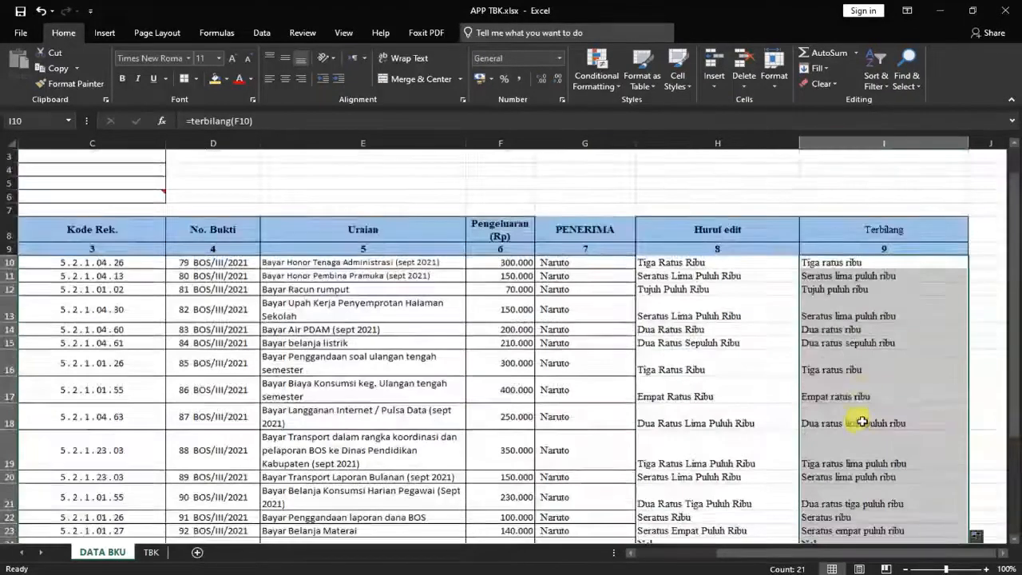
left_click(529, 291)
left_click(517, 275)
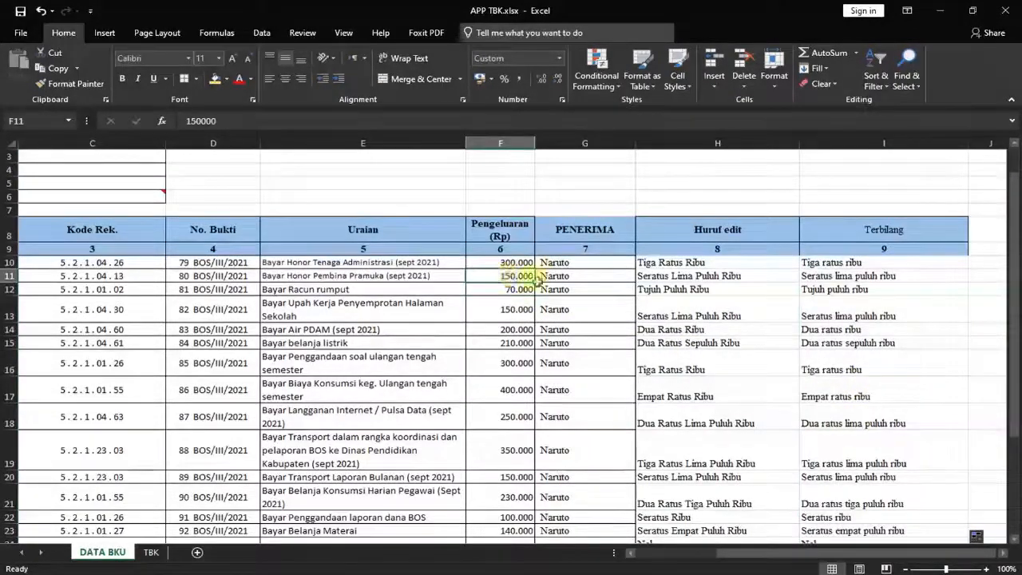
left_click(818, 280)
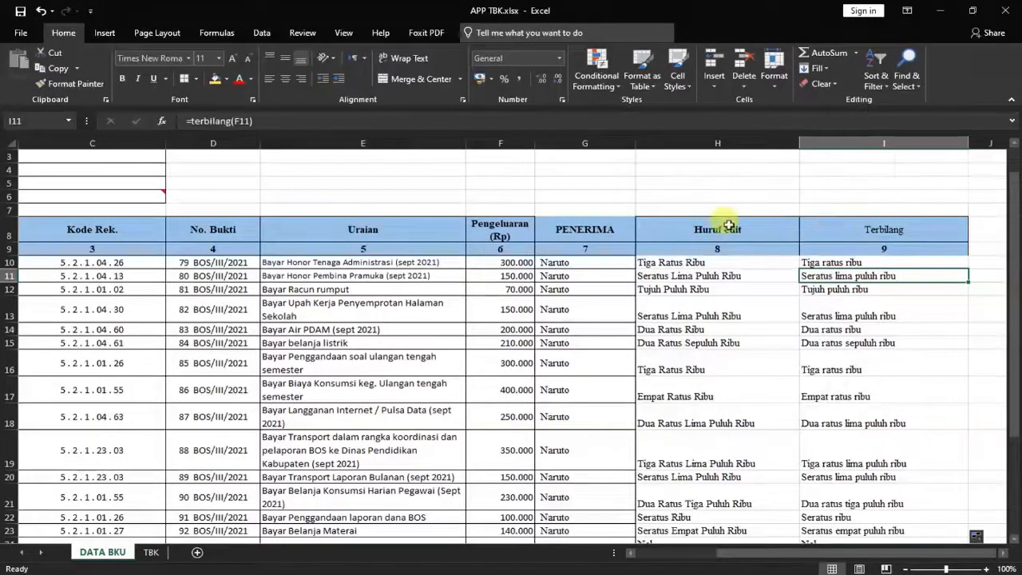
left_click(713, 226)
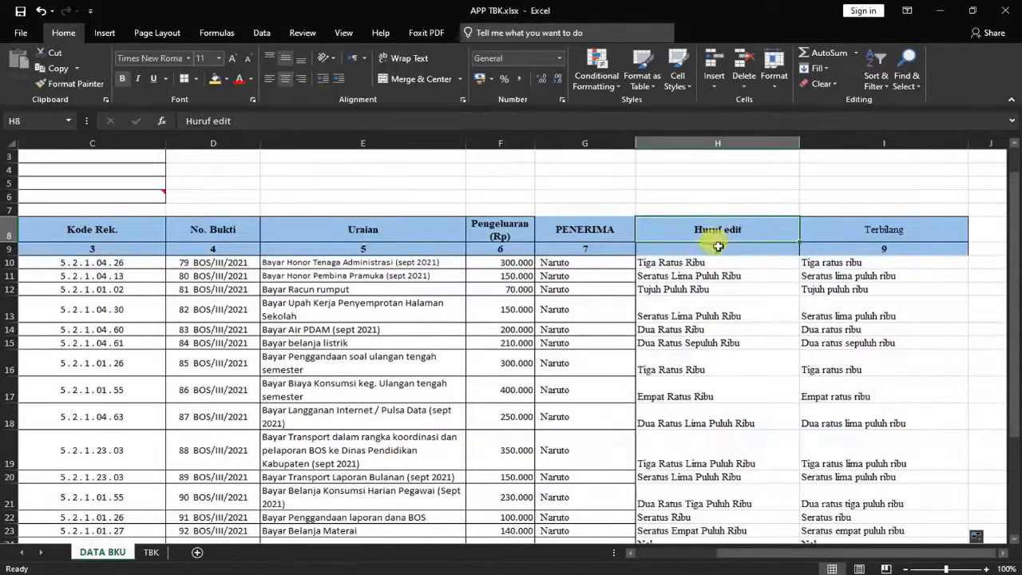
left_click(706, 262)
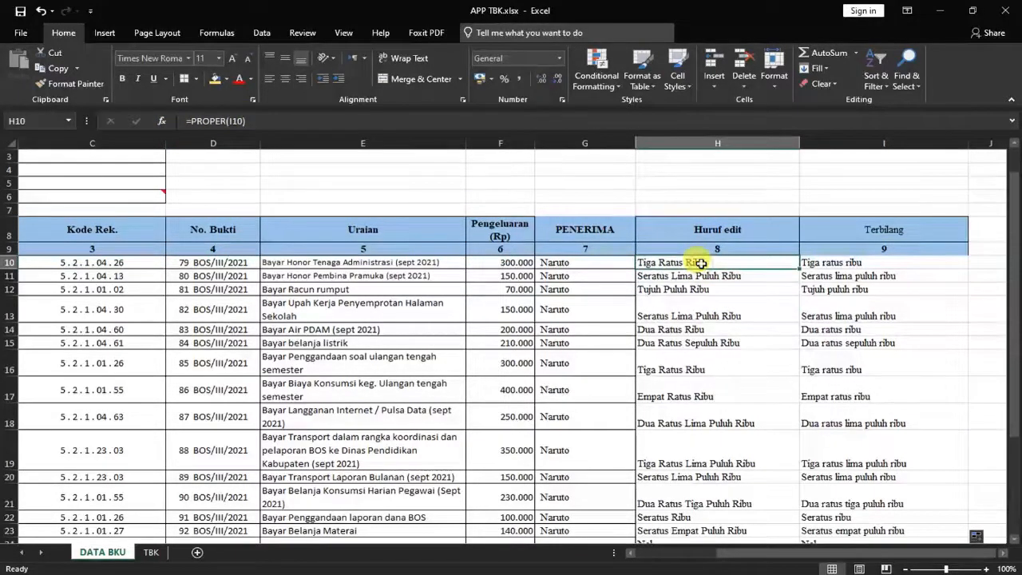
Clear Huruf edit cell H10 and re-enter the formula =PROPER(I10) there
key("Delete")
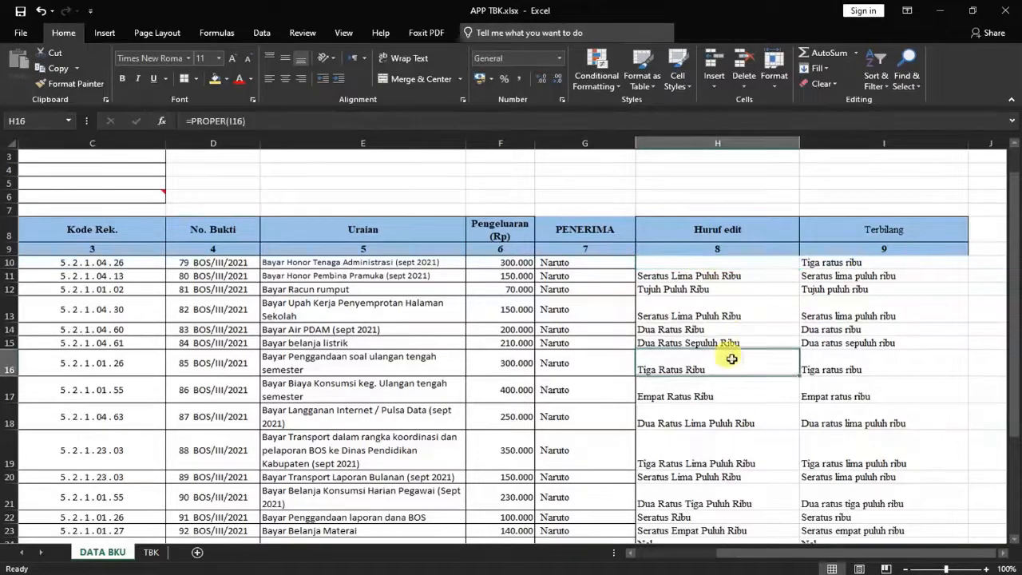
left_click(714, 267)
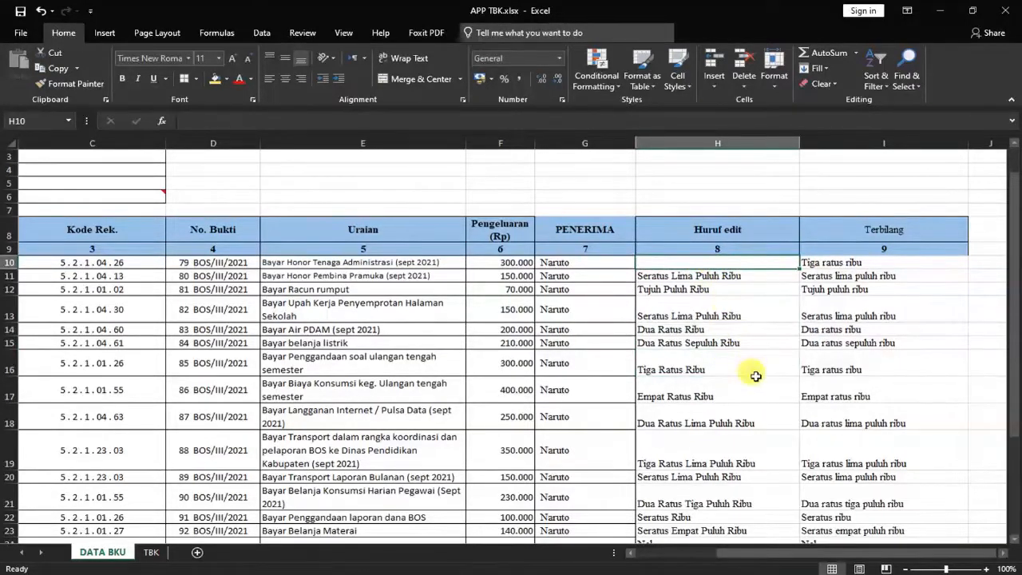
type("=")
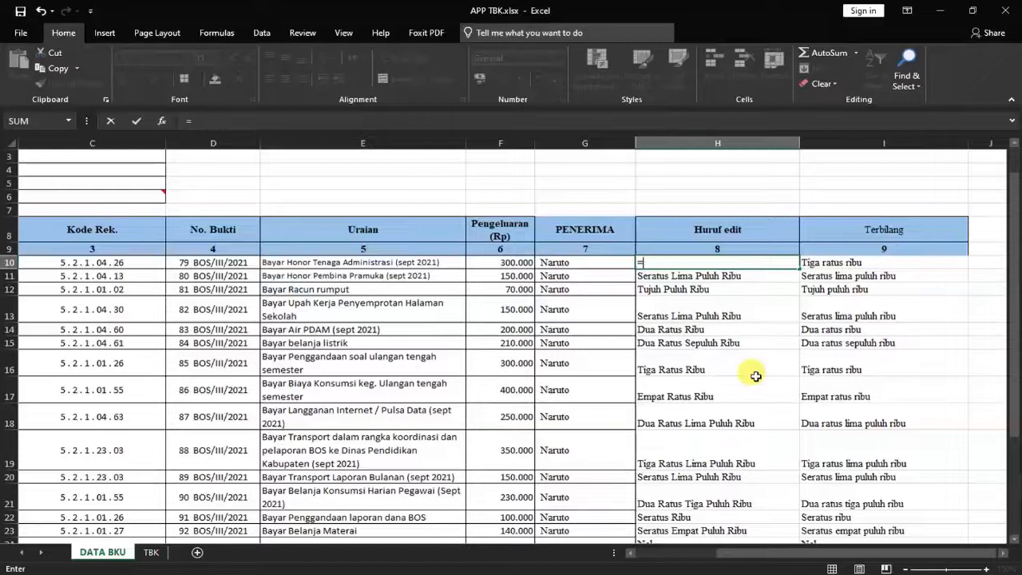
type("P")
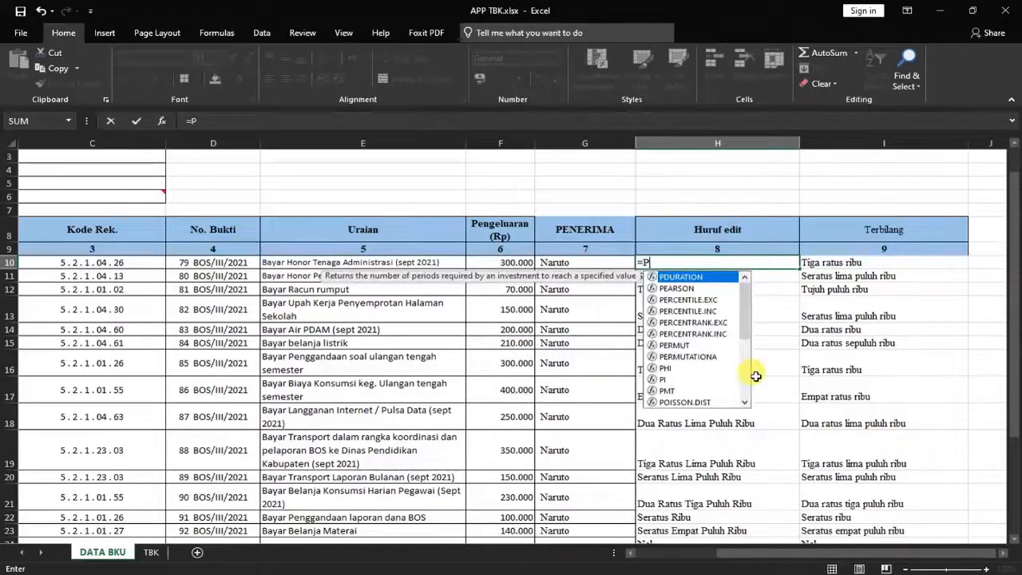
type("ROP")
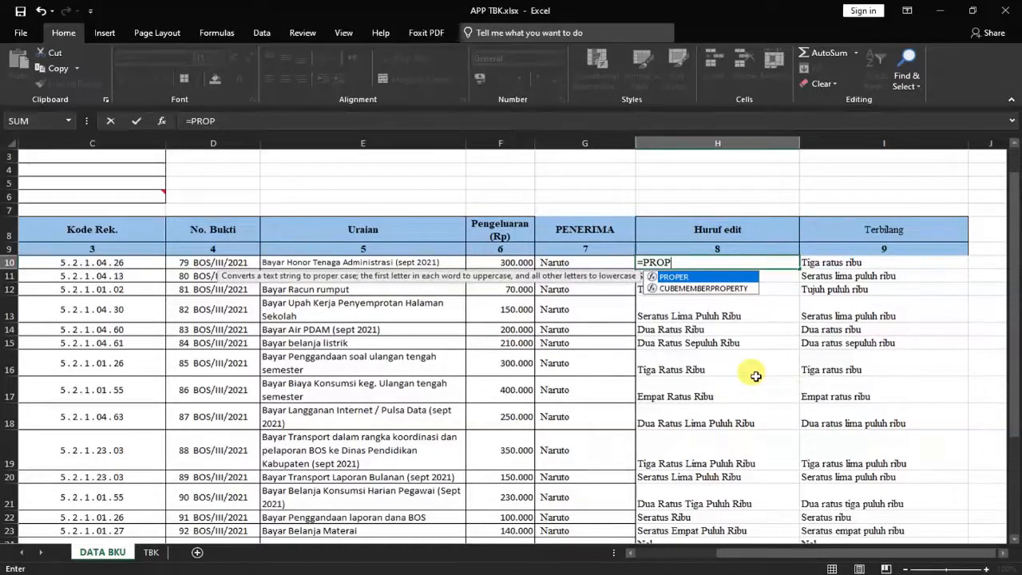
double_click(702, 277)
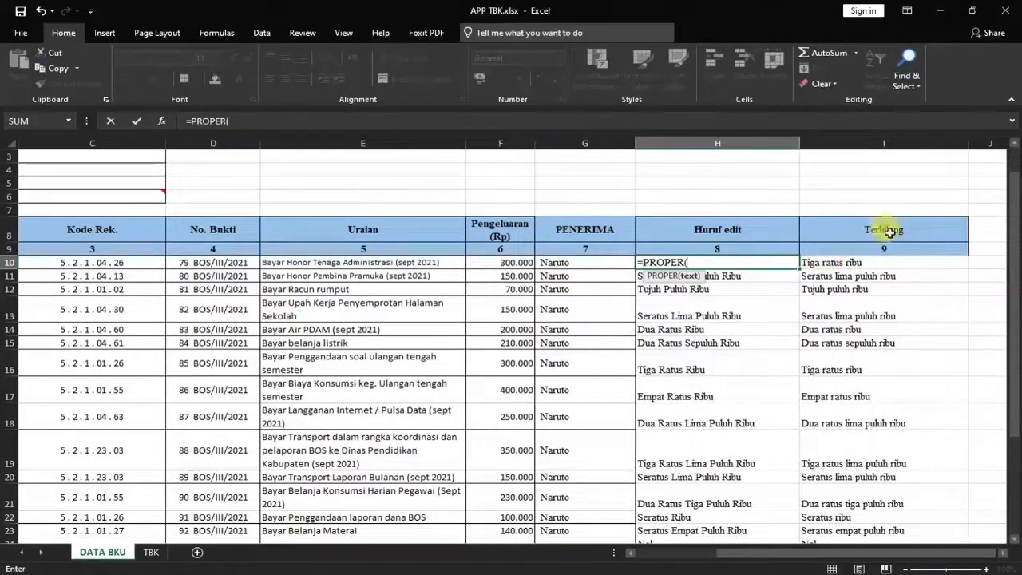
left_click(826, 262)
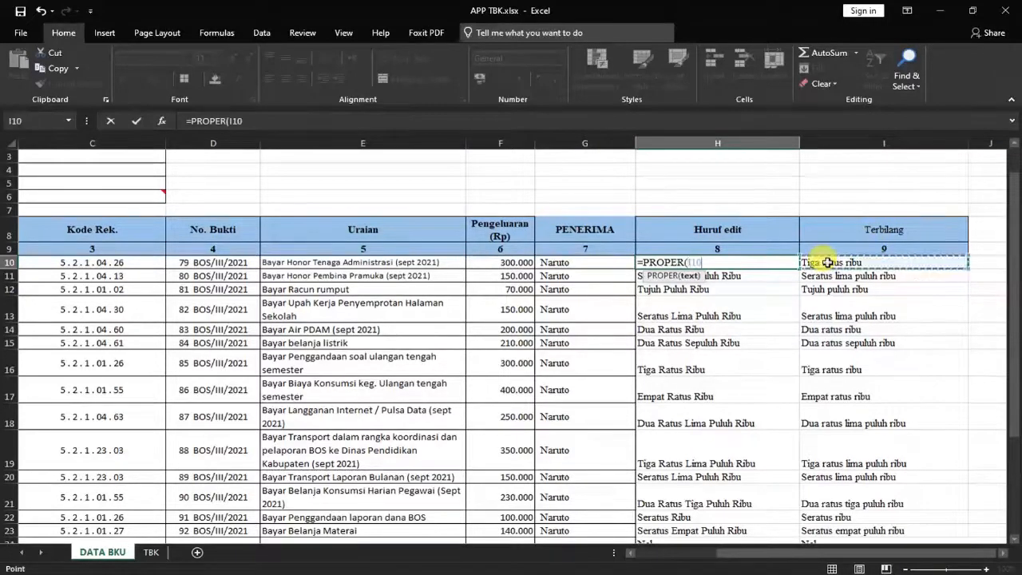
key("Return")
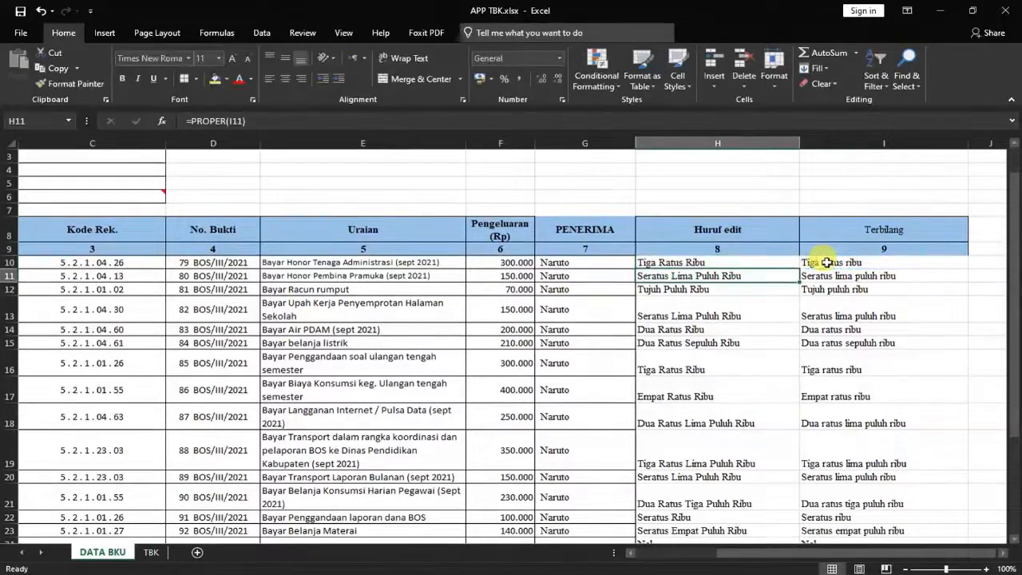
Compare the H10 and I10 formulas and fill the PROPER formula from H10 down to row 30
left_click(670, 262)
left_click(818, 263)
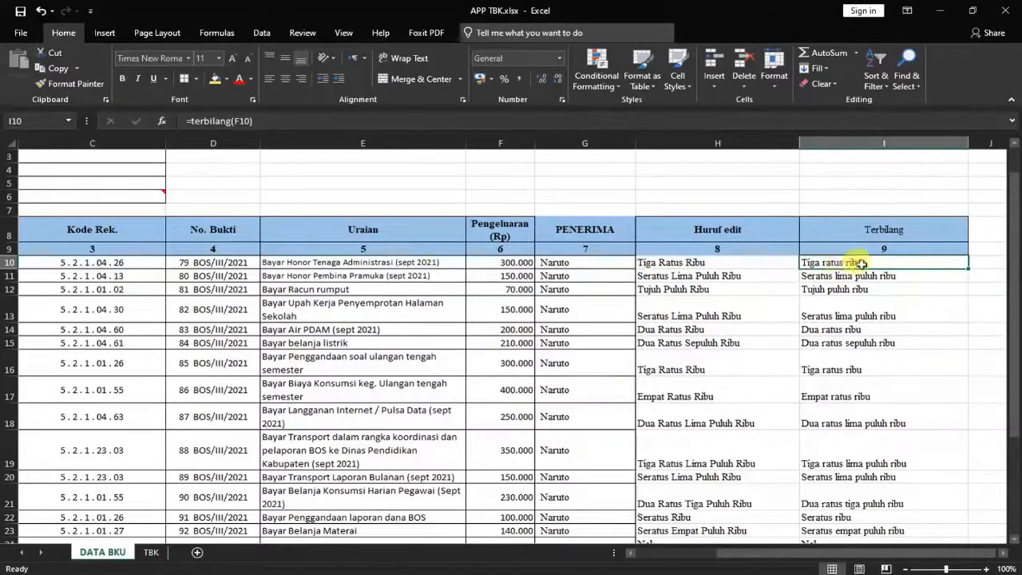
left_click(672, 262)
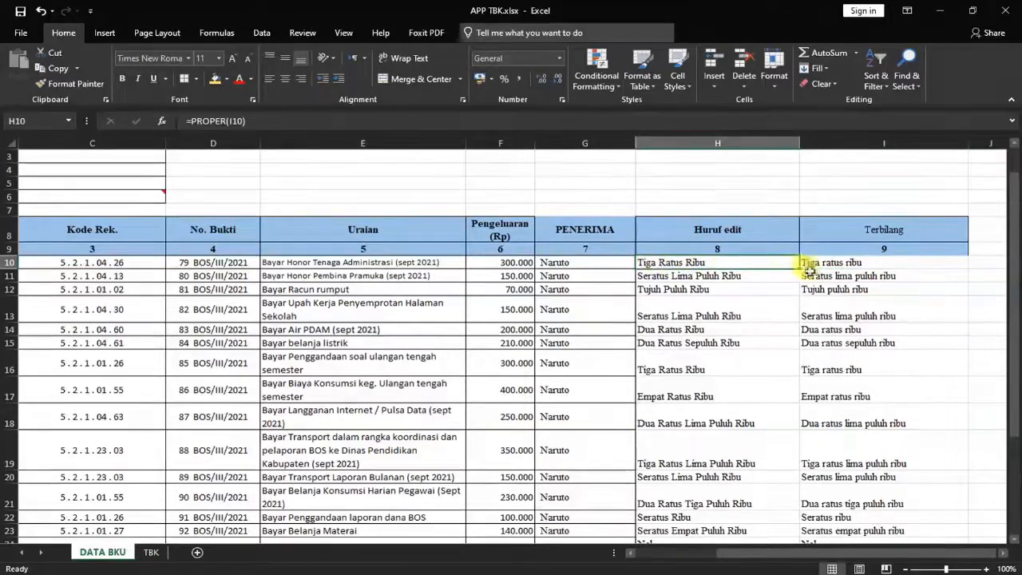
left_click_drag(797, 268, 790, 491)
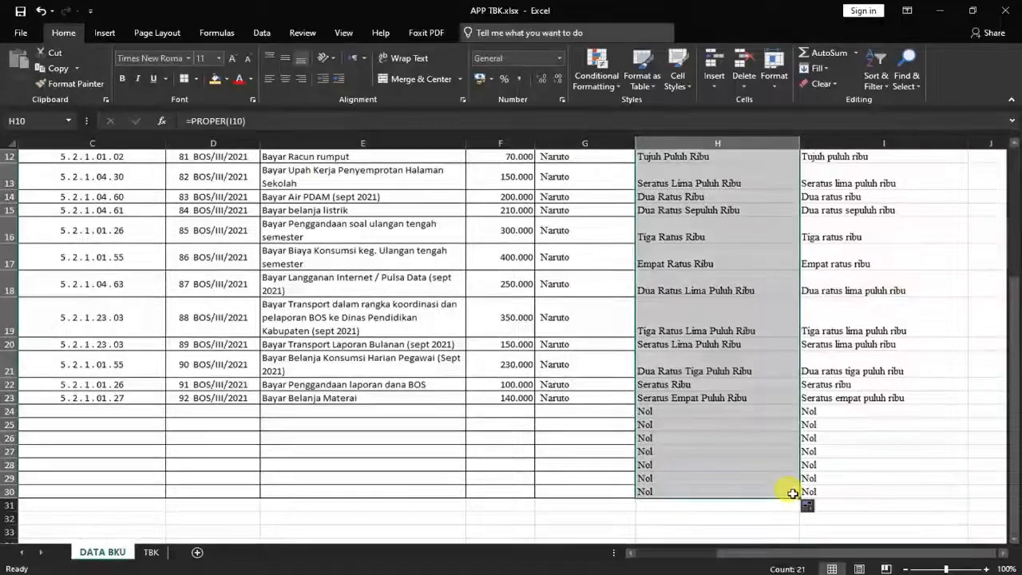
left_click(745, 466)
Review the DATA BKU table from the identity block to its last rows, checking the sequence numbers in column A
scroll(360, 442, "up", 4)
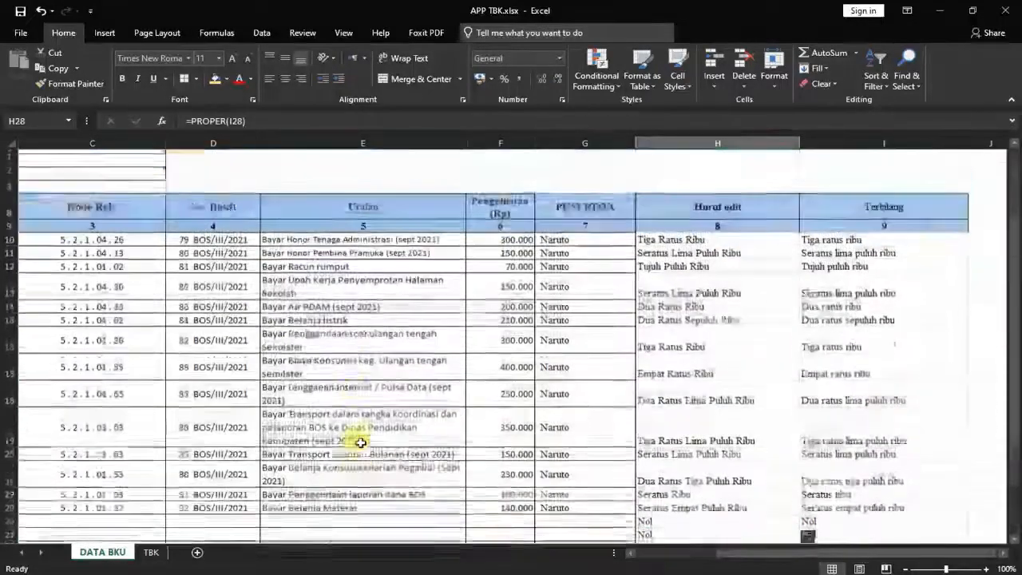
scroll(721, 520, "down", 3)
left_click_drag(744, 552, 686, 558)
scroll(39, 463, "up", 4)
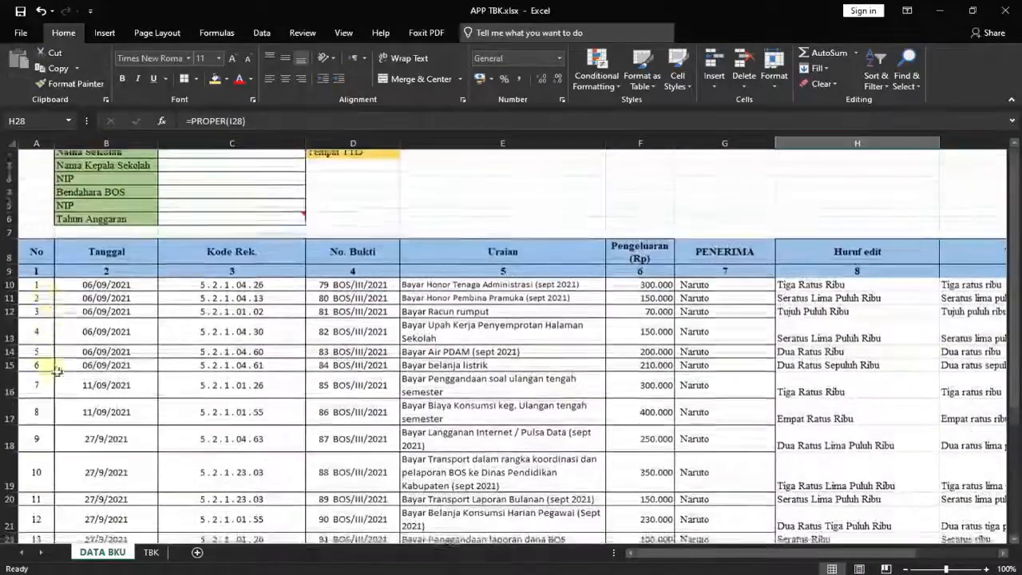
left_click(37, 293)
scroll(64, 319, "down", 3)
scroll(80, 375, "down", 2)
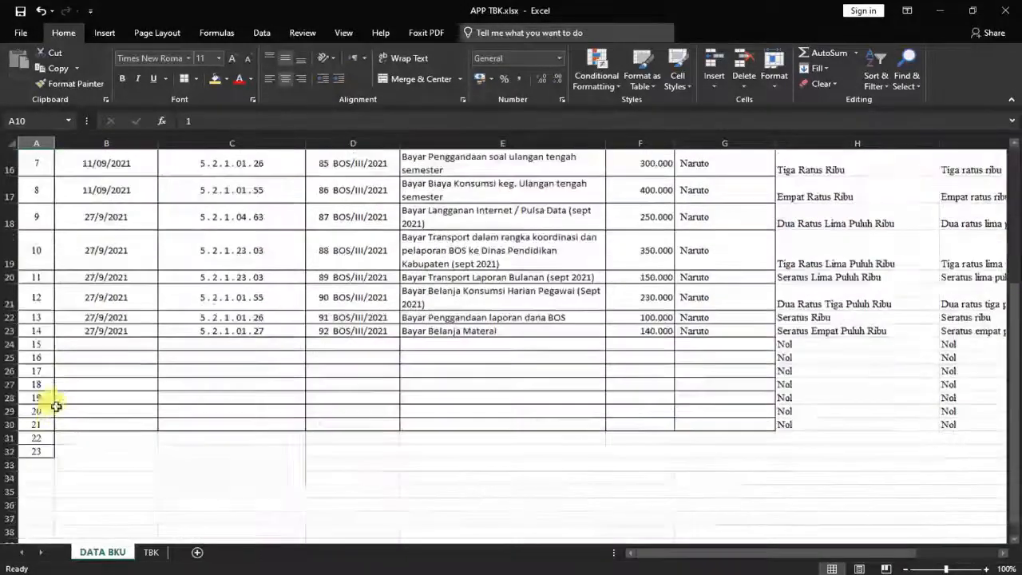
scroll(48, 411, "up", 4)
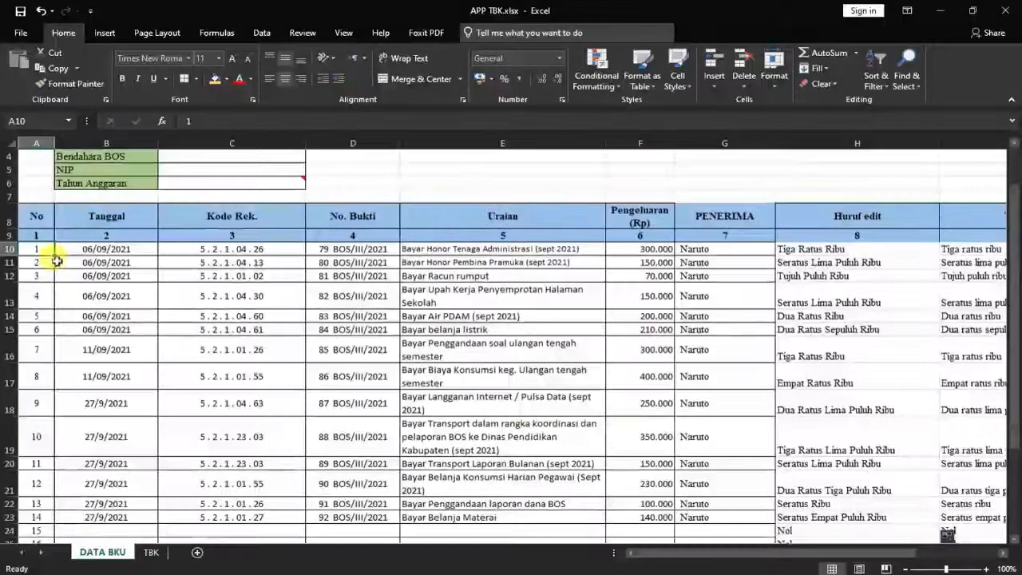
scroll(51, 418, "down", 6)
scroll(40, 413, "up", 4)
scroll(40, 412, "up", 1)
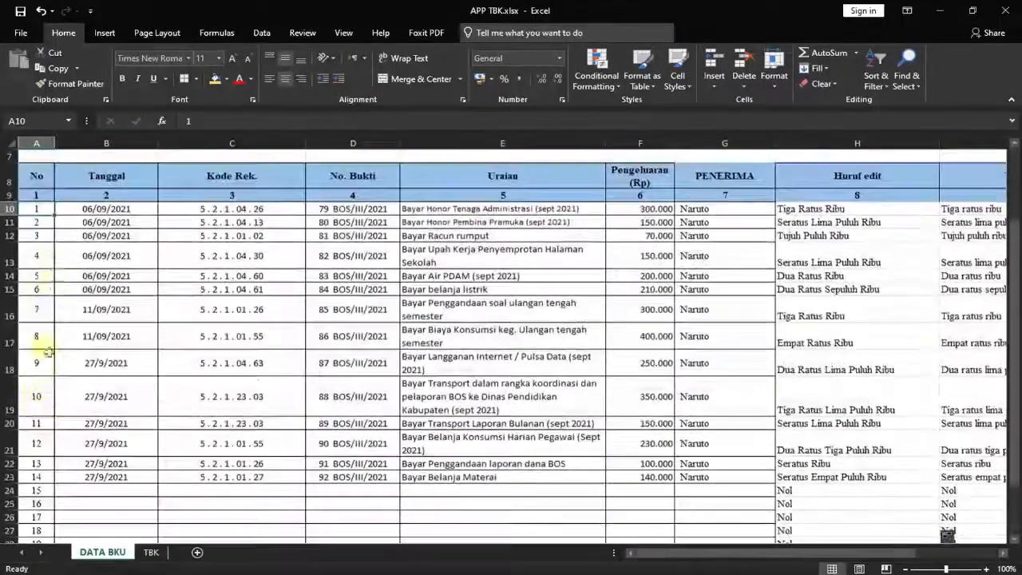
scroll(58, 215, "up", 1)
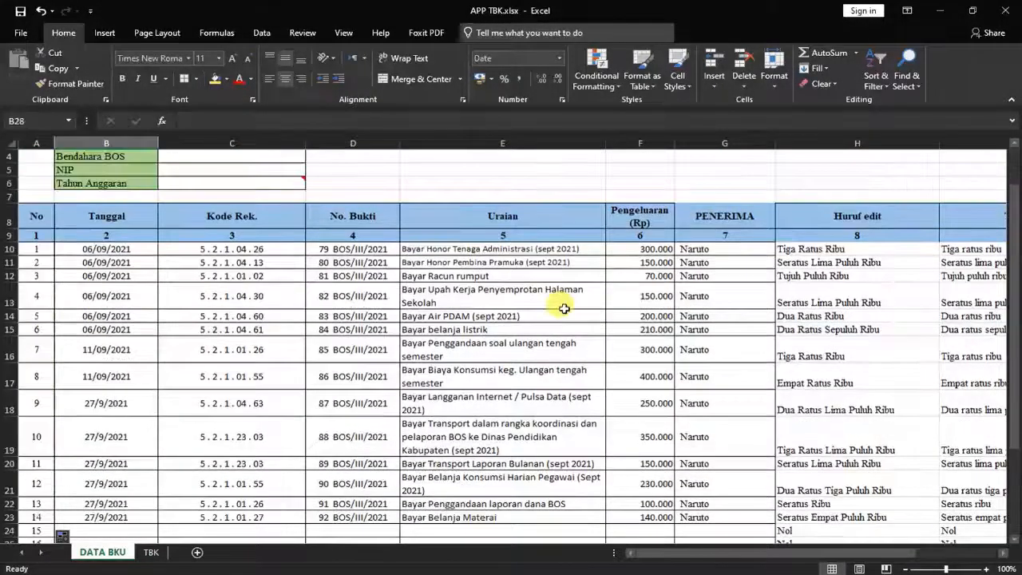
scroll(365, 307, "up", 1)
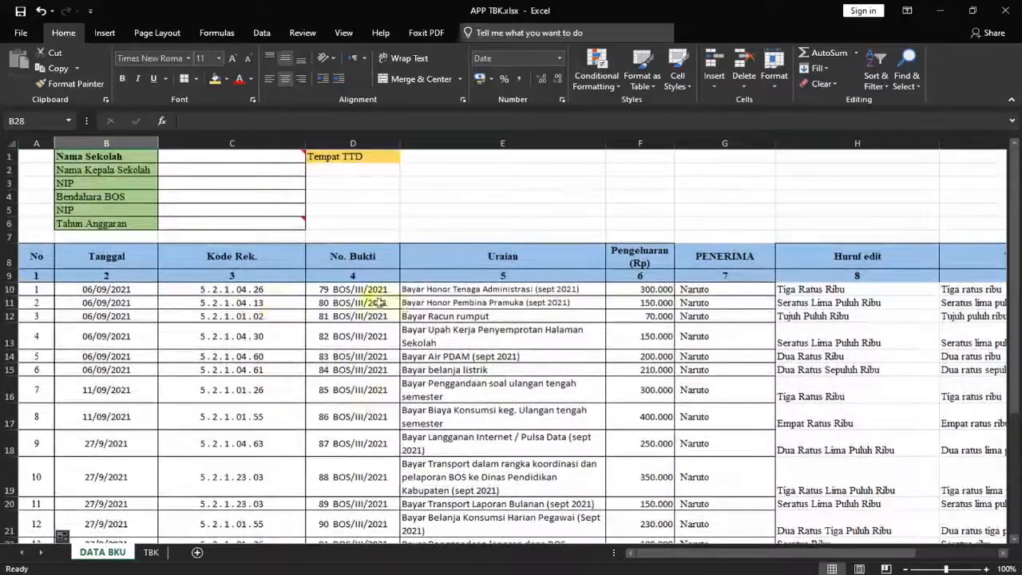
Fill the identity block with school SDN 1 Konoha, the principal's and treasurer's names and NIPs, year 2022 and signing place Kabupaten Konoha
left_click(248, 155)
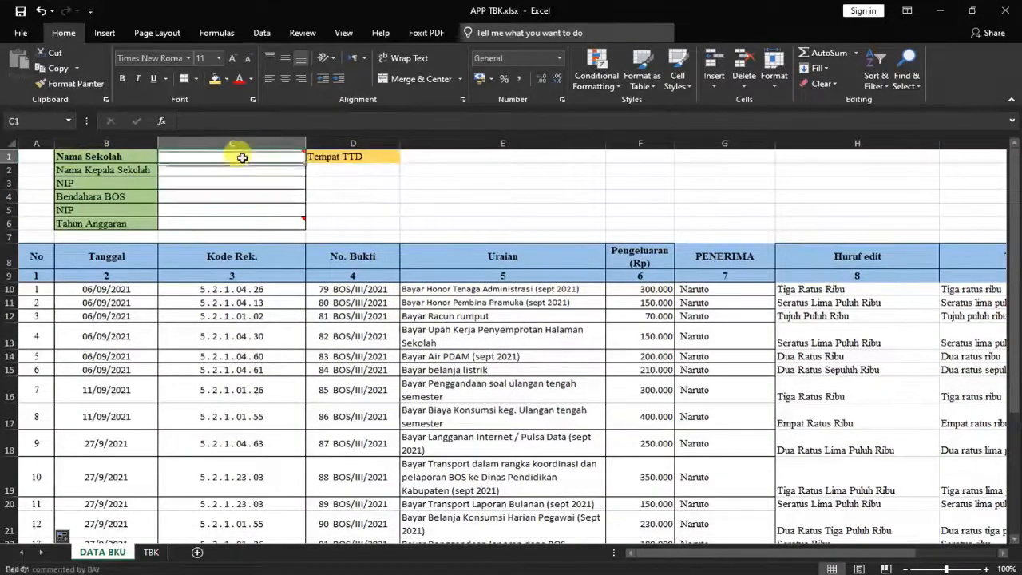
type("SDN 1 K")
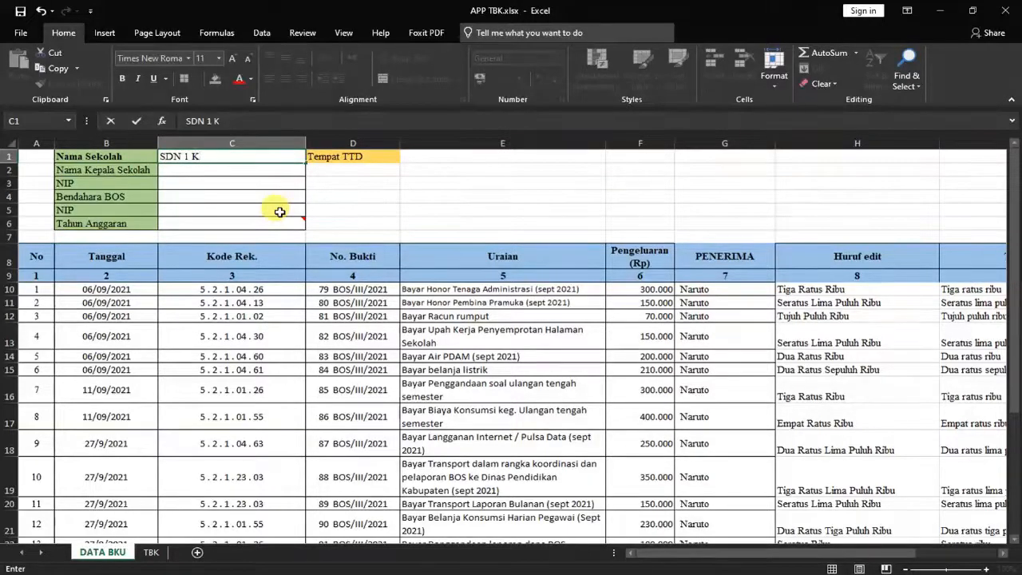
key("Return")
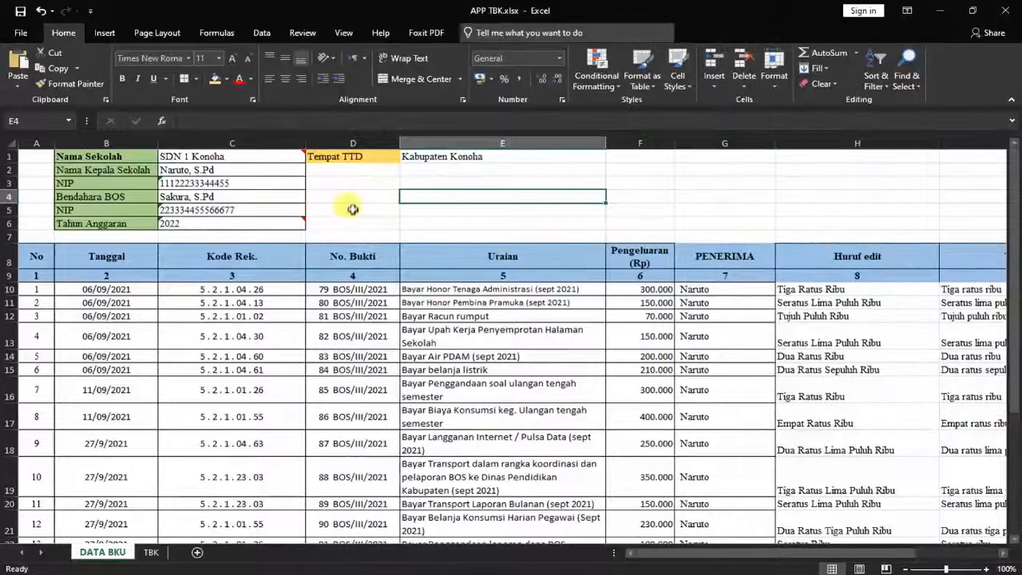
Delete the spinner and NO URUT block on the TBK sheet, merging and unmerging M1:O7 to remove the leftover fill and borders
left_click(152, 552)
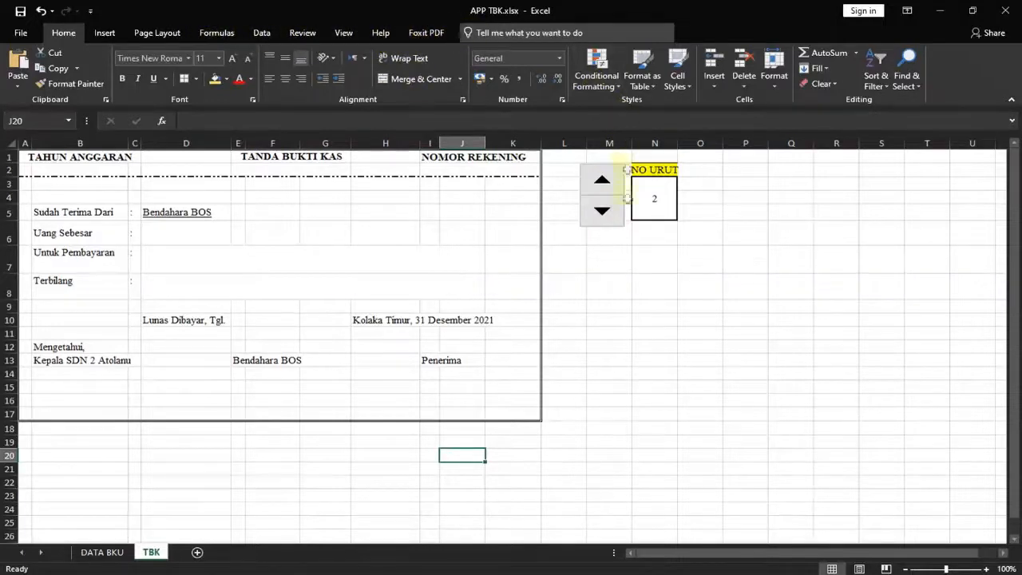
right_click(583, 217)
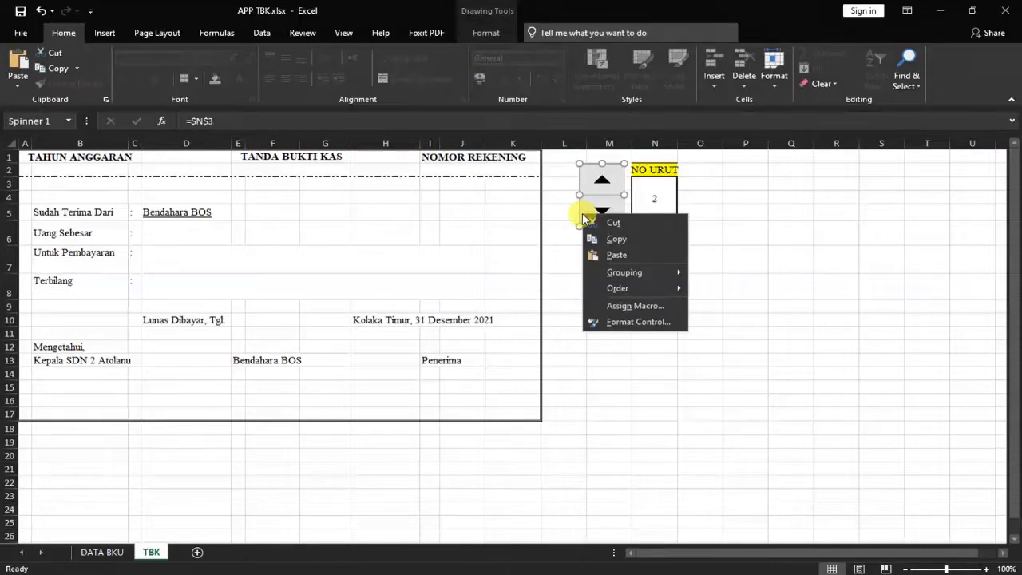
key("Escape")
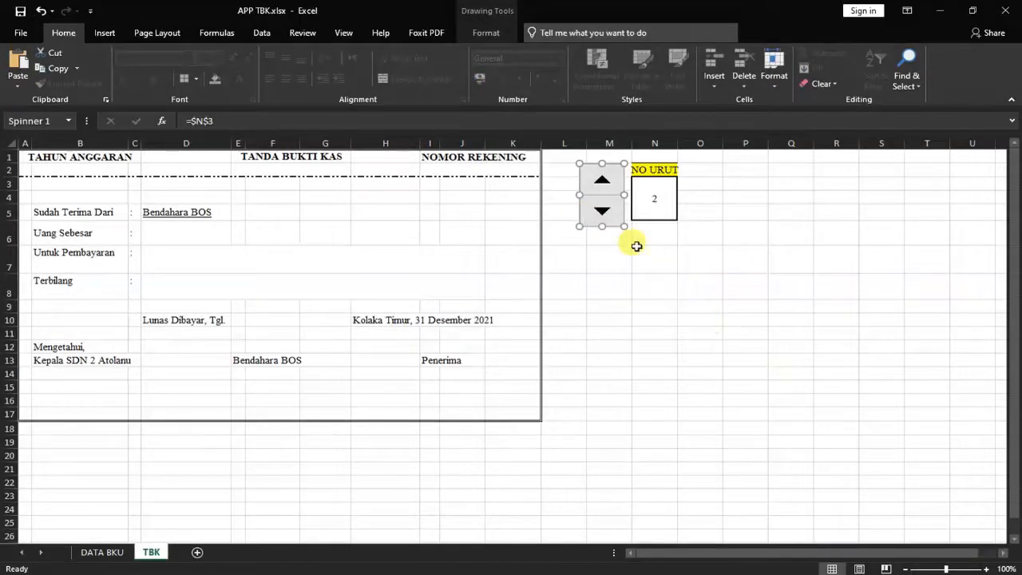
key("Delete")
left_click_drag(608, 156, 702, 246)
key("Delete")
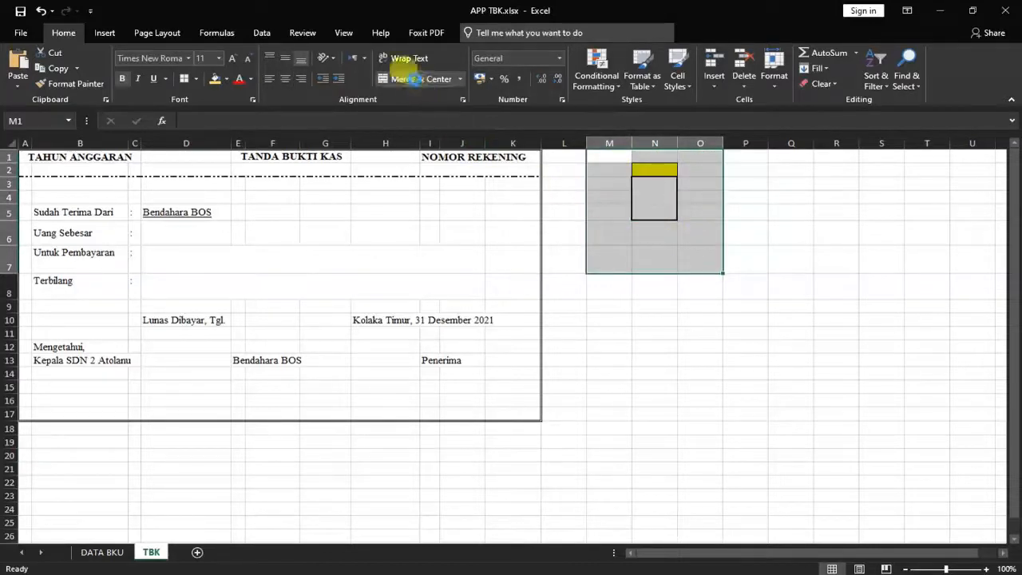
left_click(414, 80)
left_click(415, 80)
left_click(836, 360)
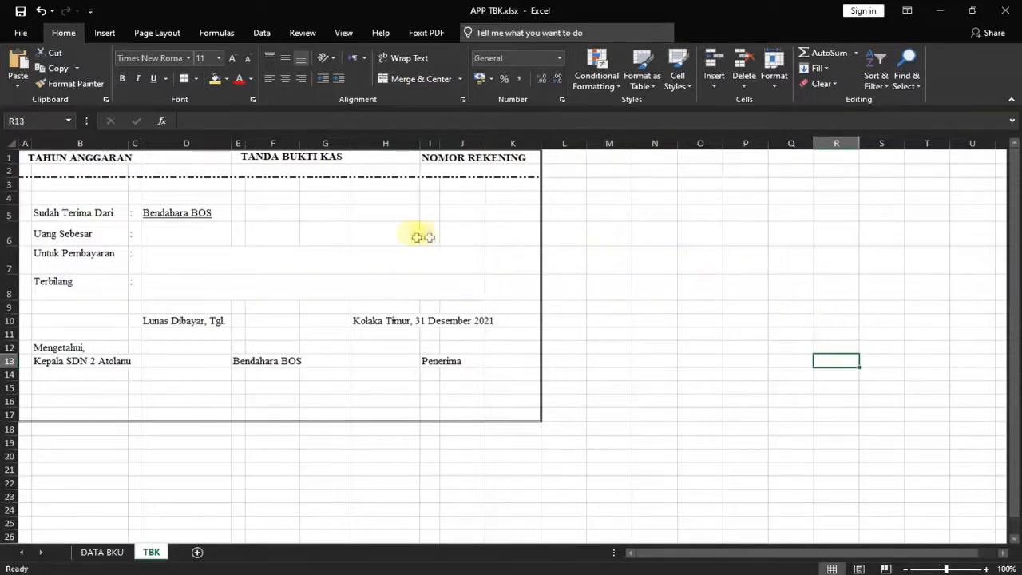
Examine the sequence numbers in the No column of the DATA BKU sheet
left_click(639, 198)
left_click(610, 254)
left_click(612, 200)
left_click(105, 551)
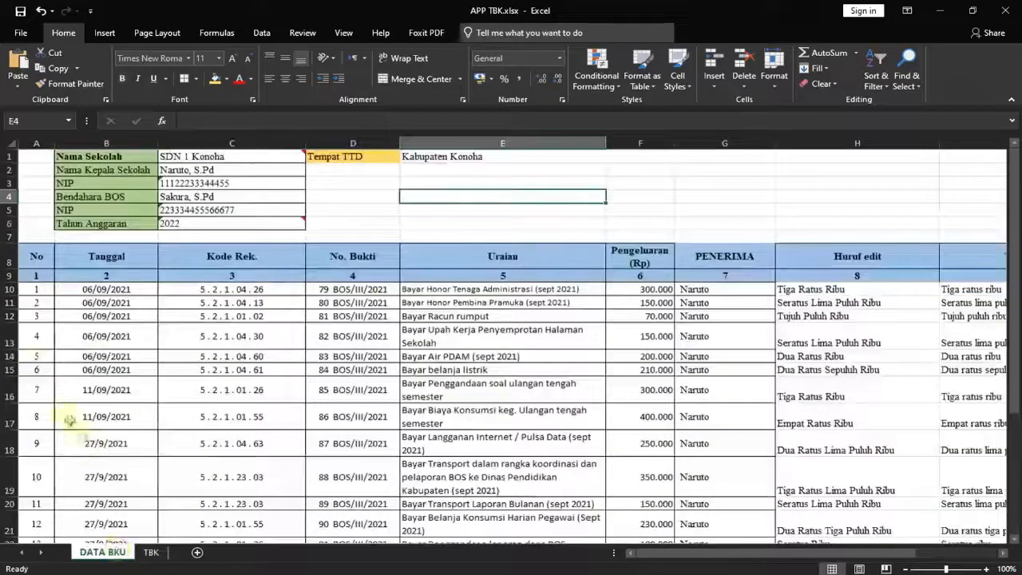
scroll(32, 475, "down", 4)
scroll(48, 415, "up", 1)
scroll(57, 363, "up", 1)
On the TBK sheet, enter the label Nomor Urut in N3, widen column N to fit it, and enter 1 in N4
left_click(152, 551)
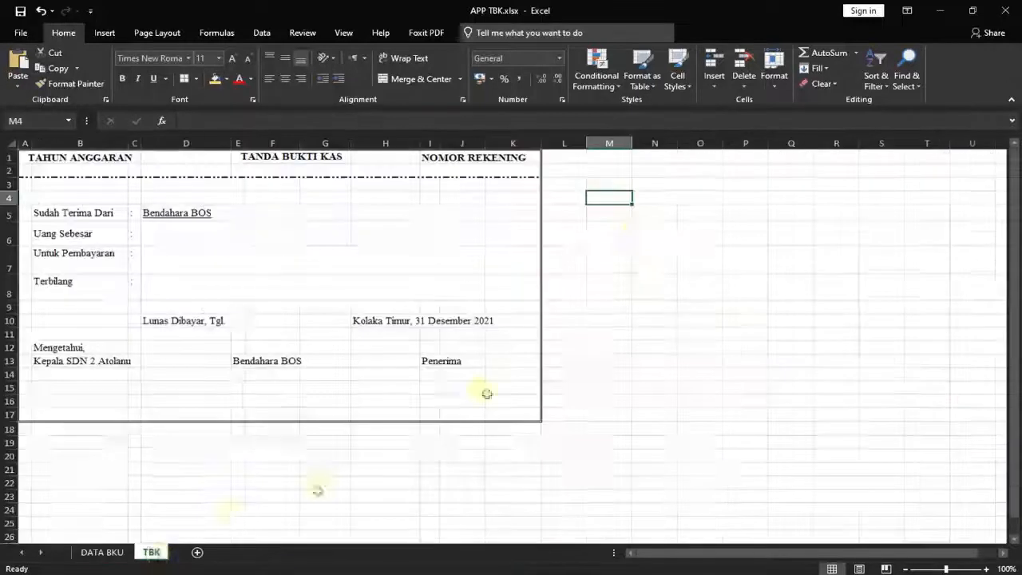
left_click(652, 182)
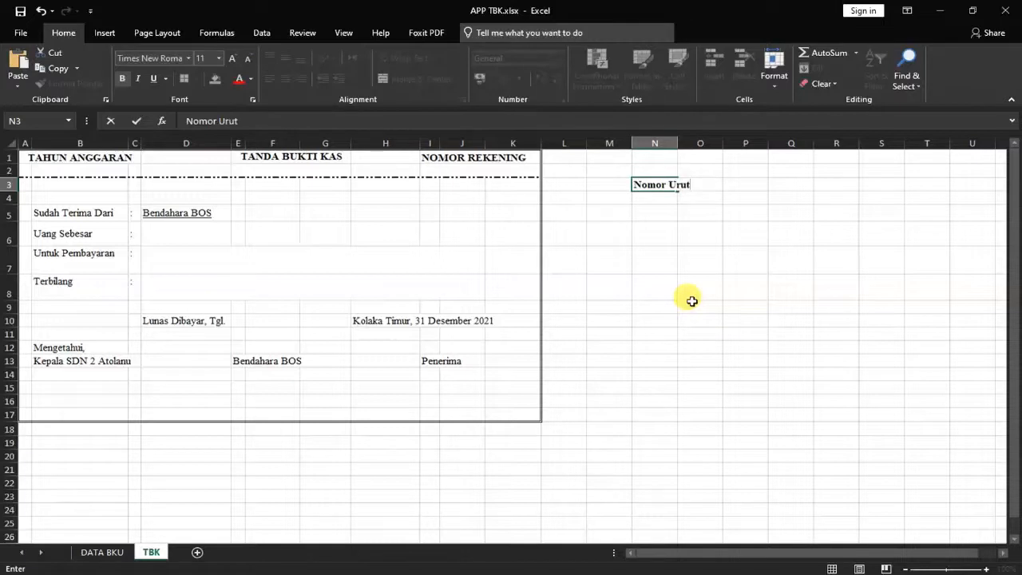
left_click(691, 301)
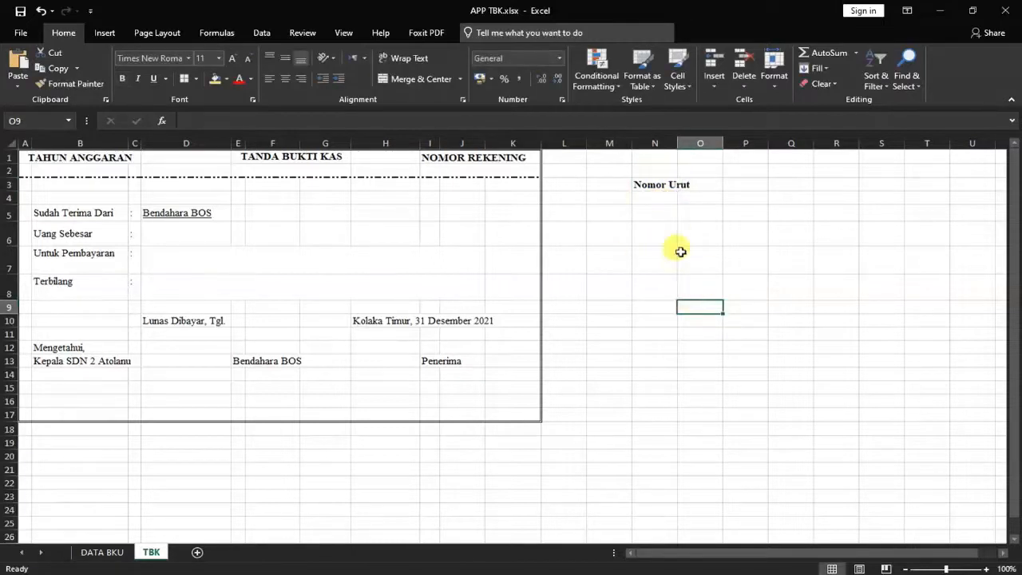
left_click_drag(677, 143, 699, 144)
left_click(678, 198)
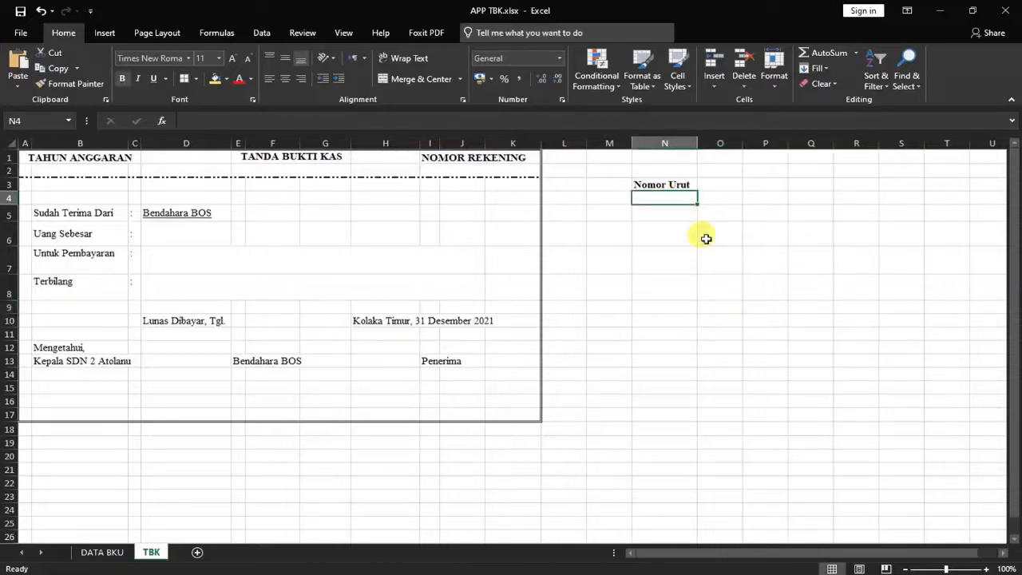
left_click(706, 239)
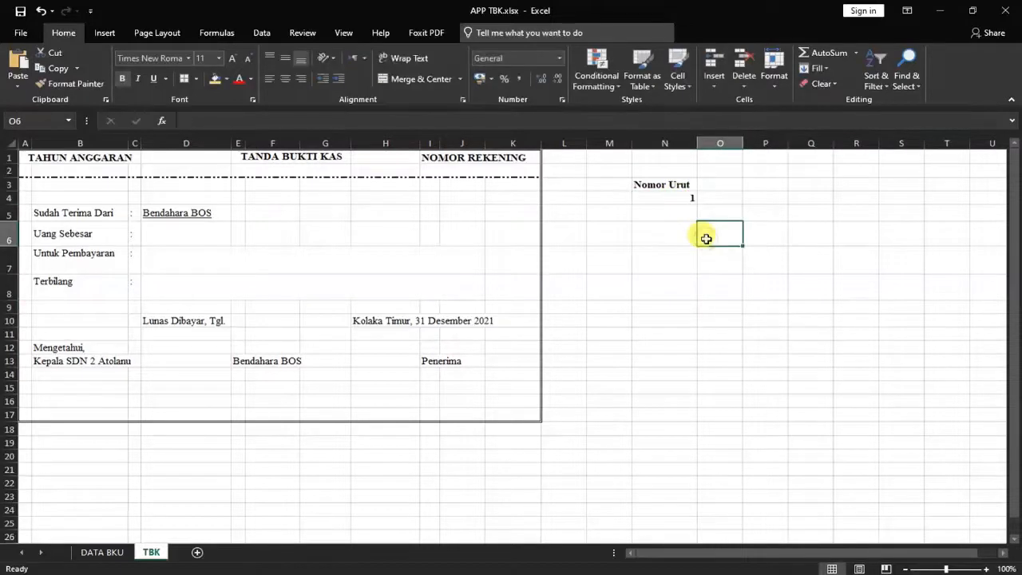
Center the Nomor Urut label and its number horizontally in N3:N4
left_click_drag(686, 185, 684, 198)
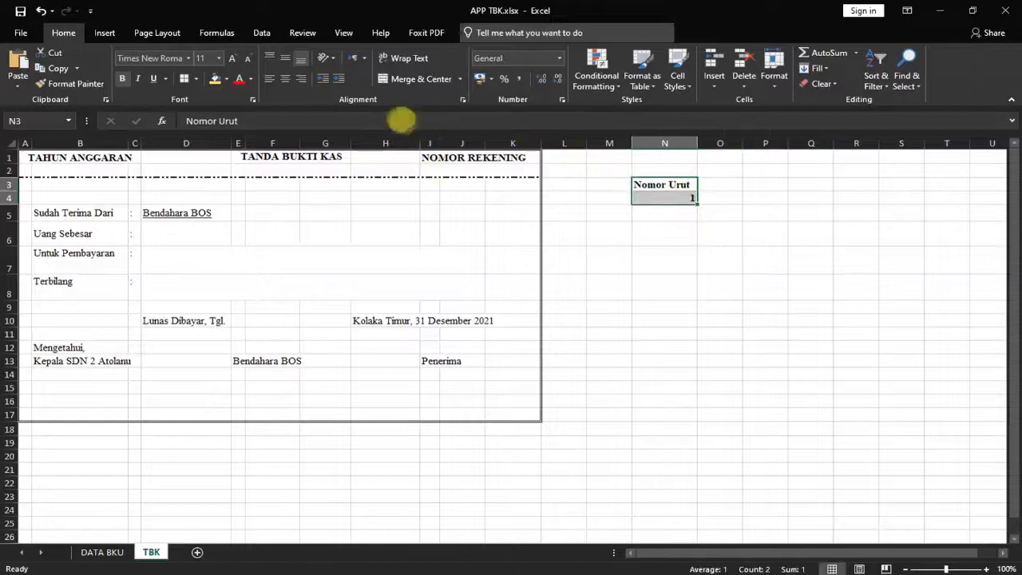
left_click(286, 78)
left_click(622, 285)
left_click(672, 209)
left_click(675, 200)
left_click_drag(674, 200, 670, 210)
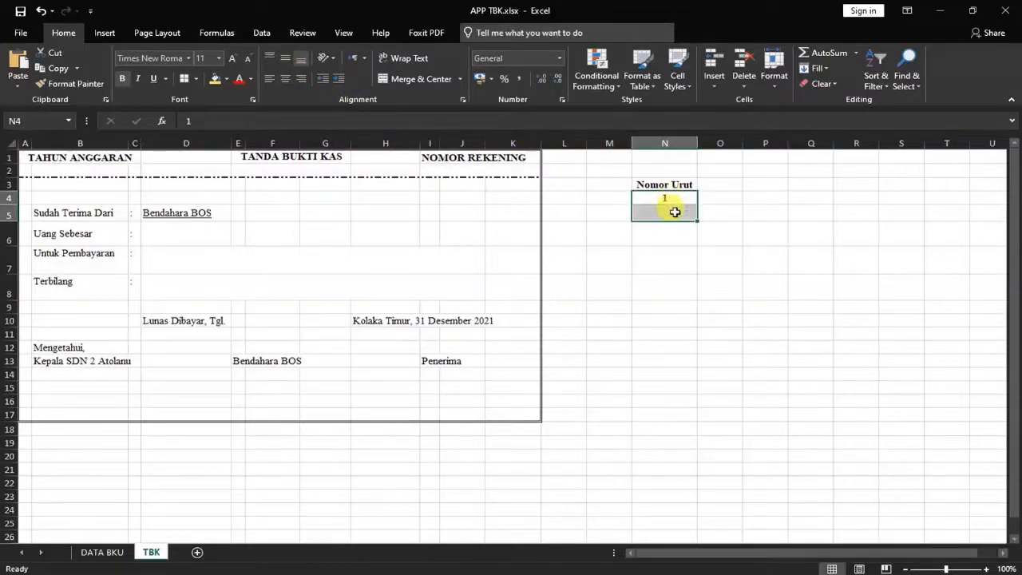
left_click(683, 256)
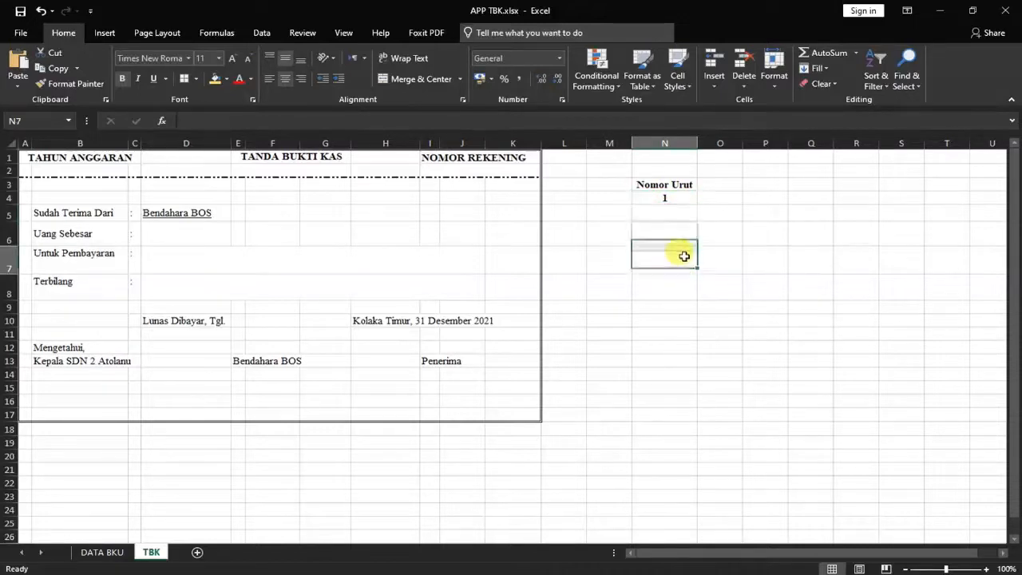
Merge and center cells N4:N5 holding the sequence number under Nomor Urut
left_click_drag(667, 198, 667, 212)
left_click(399, 78)
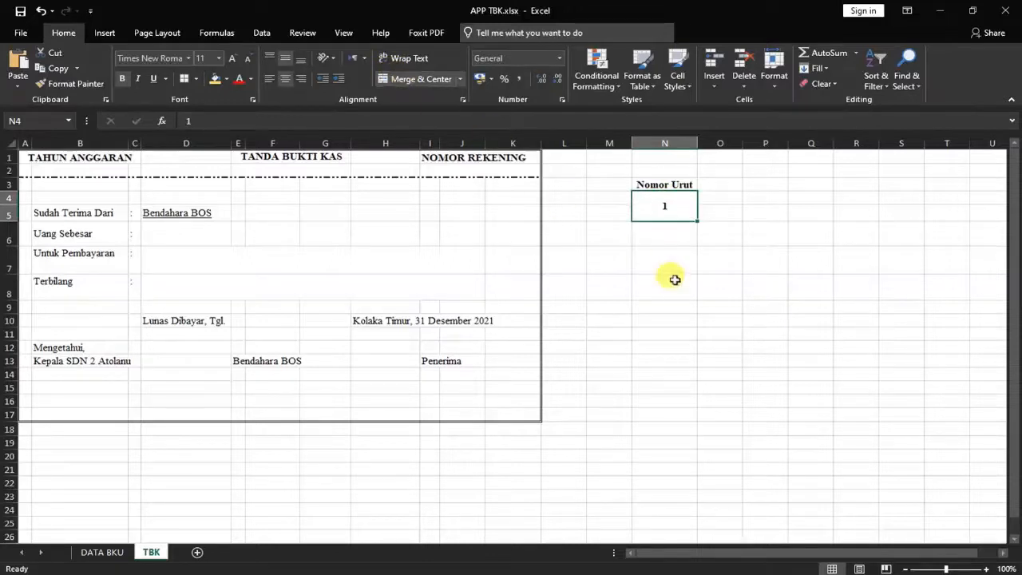
left_click(673, 279)
left_click(672, 206)
left_click(665, 256)
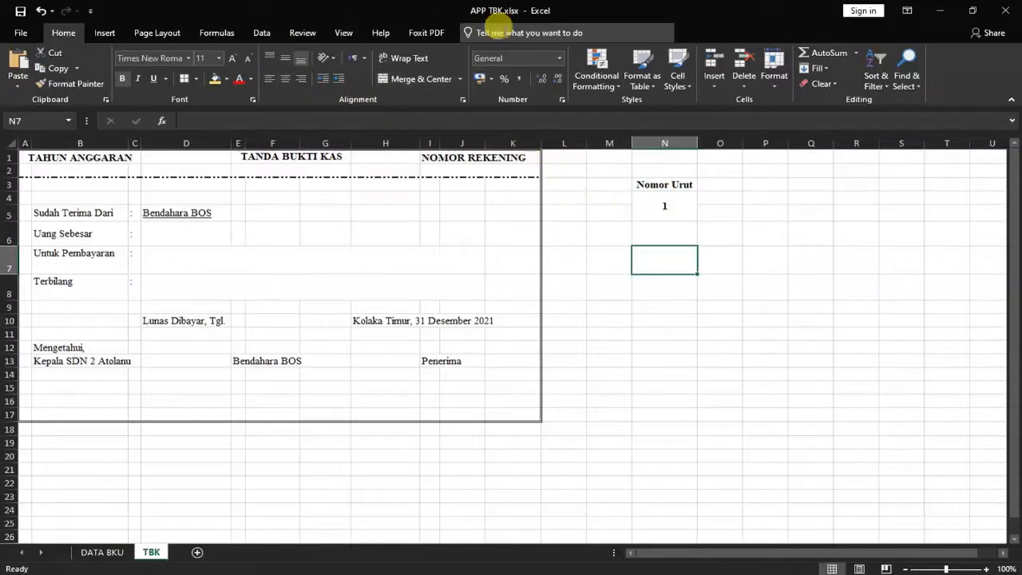
Enable the Developer tab in Excel's ribbon customization options
left_click(32, 36)
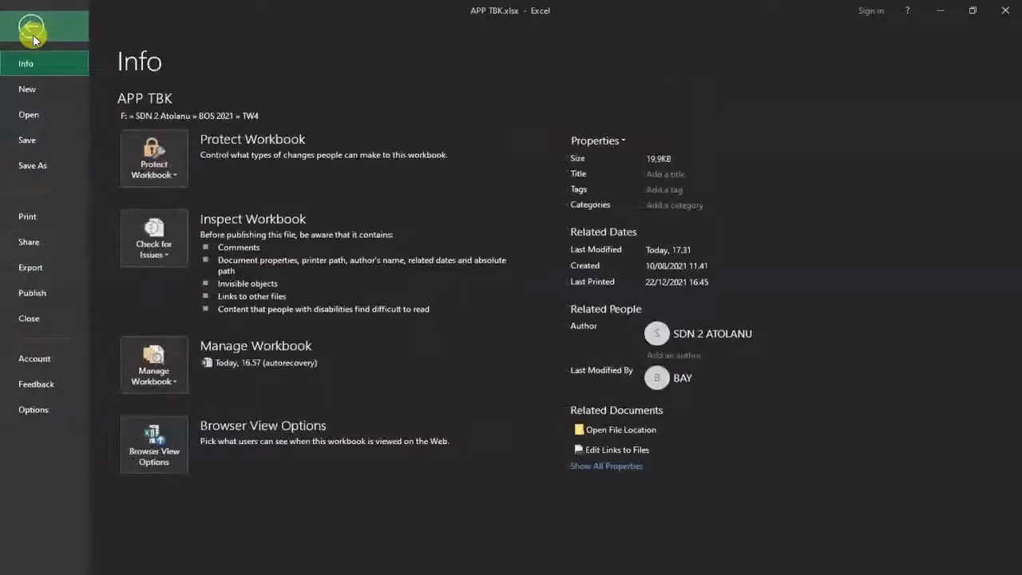
left_click(32, 410)
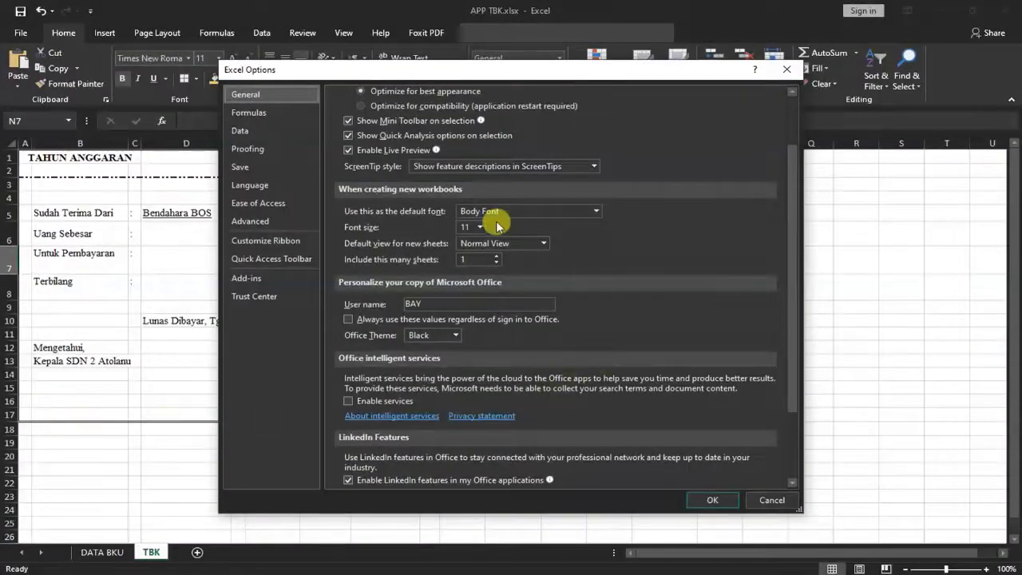
left_click(264, 242)
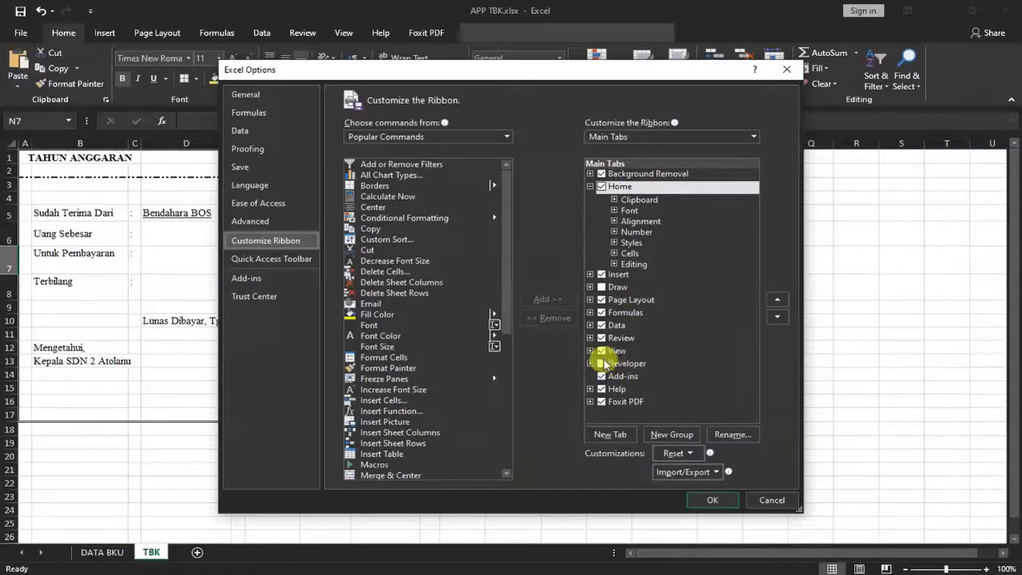
left_click(602, 366)
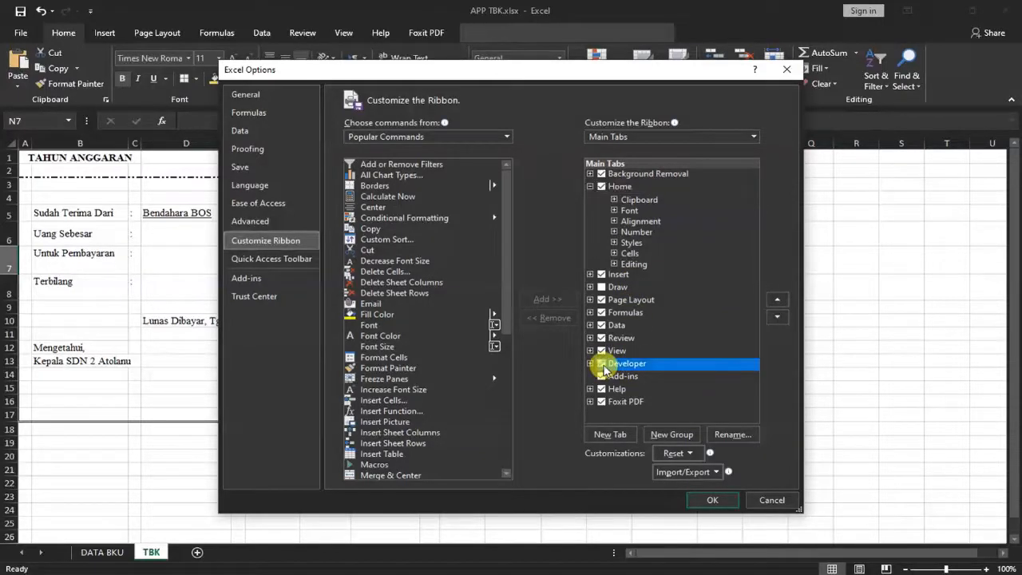
left_click_drag(510, 245, 515, 371)
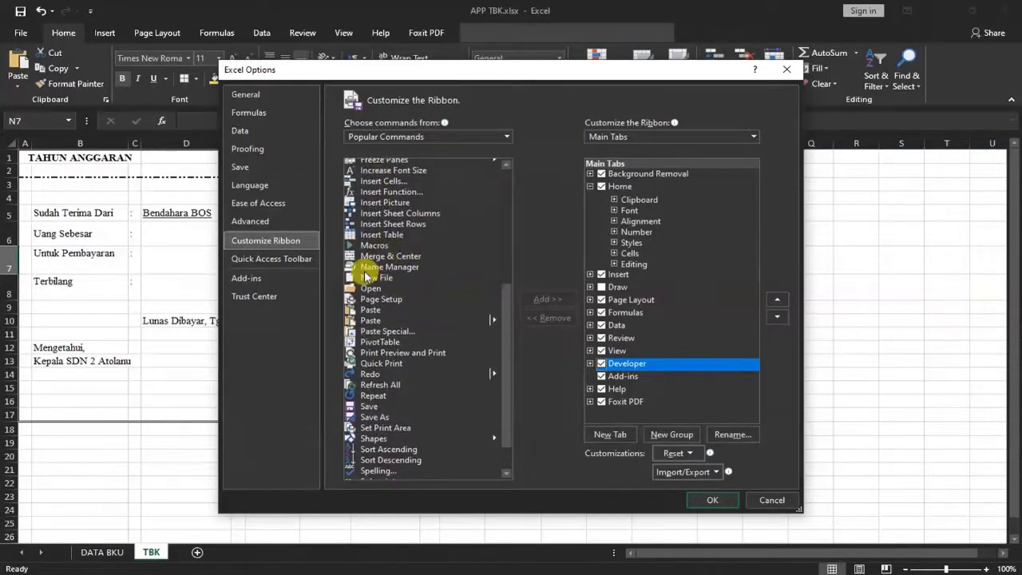
left_click(403, 288)
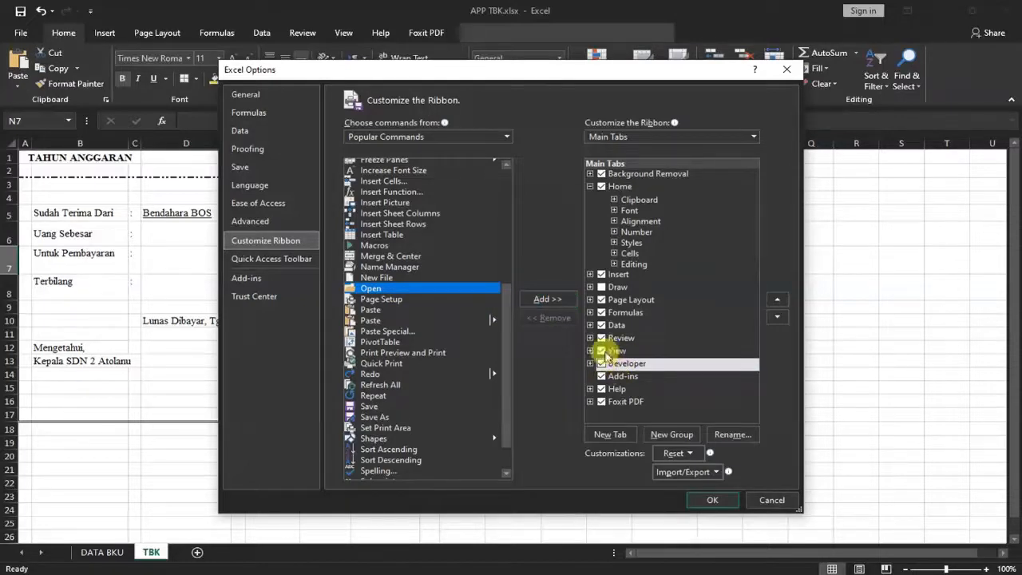
left_click(712, 501)
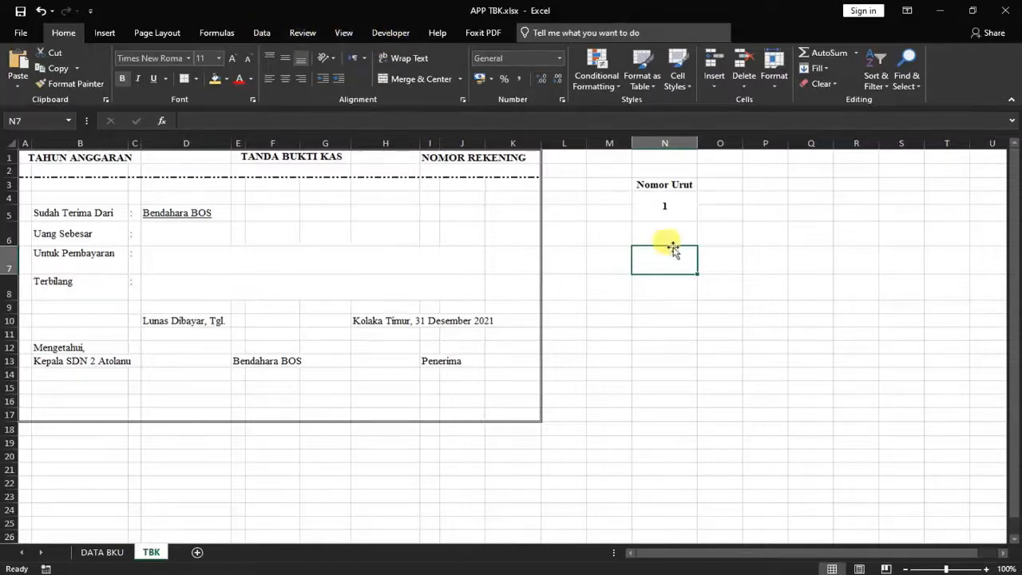
Insert a spinner form control in column M, sized to the column width, directly beside the Nomor Urut label and number
left_click(783, 248)
left_click(607, 285)
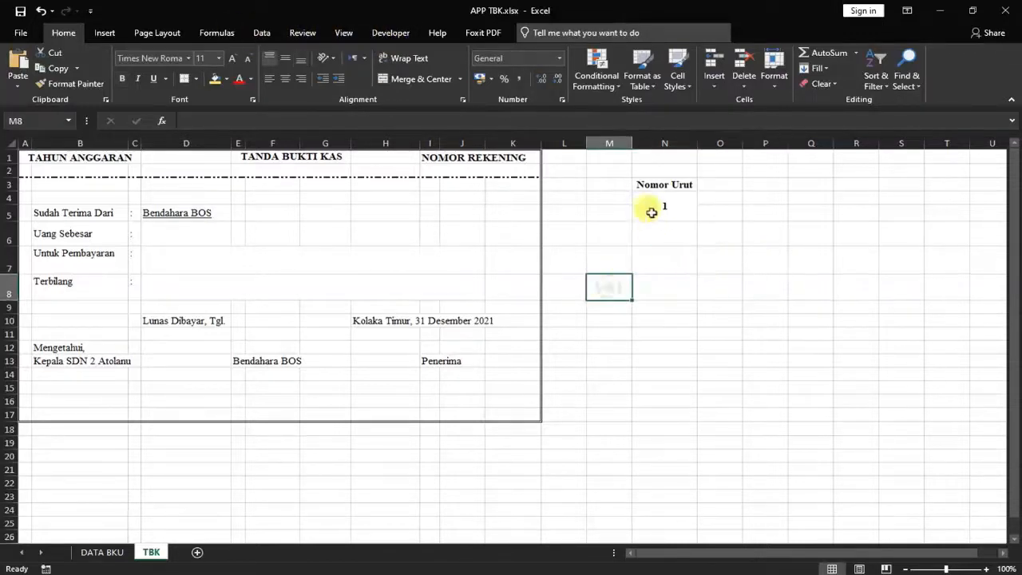
left_click(609, 198)
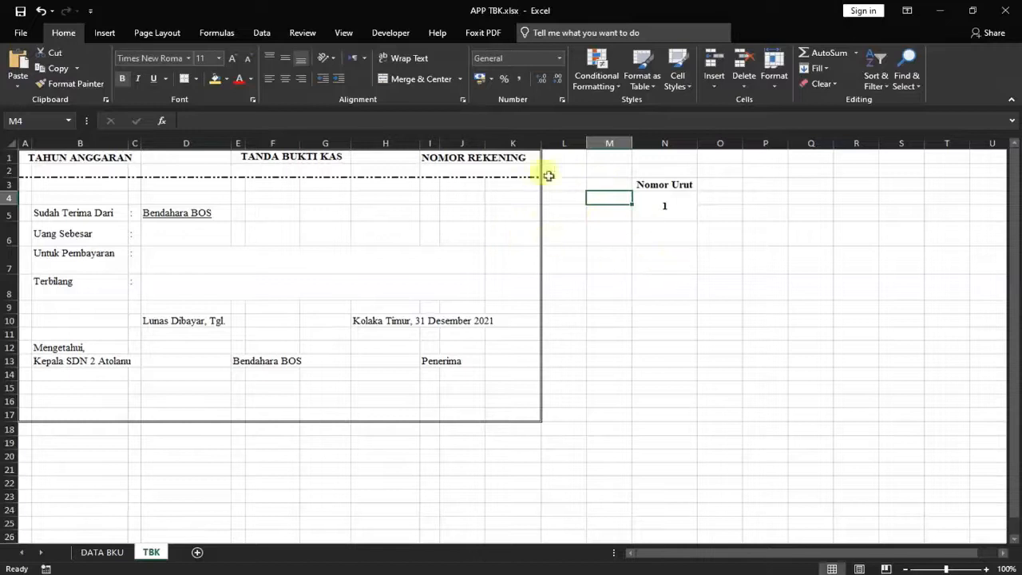
left_click(391, 33)
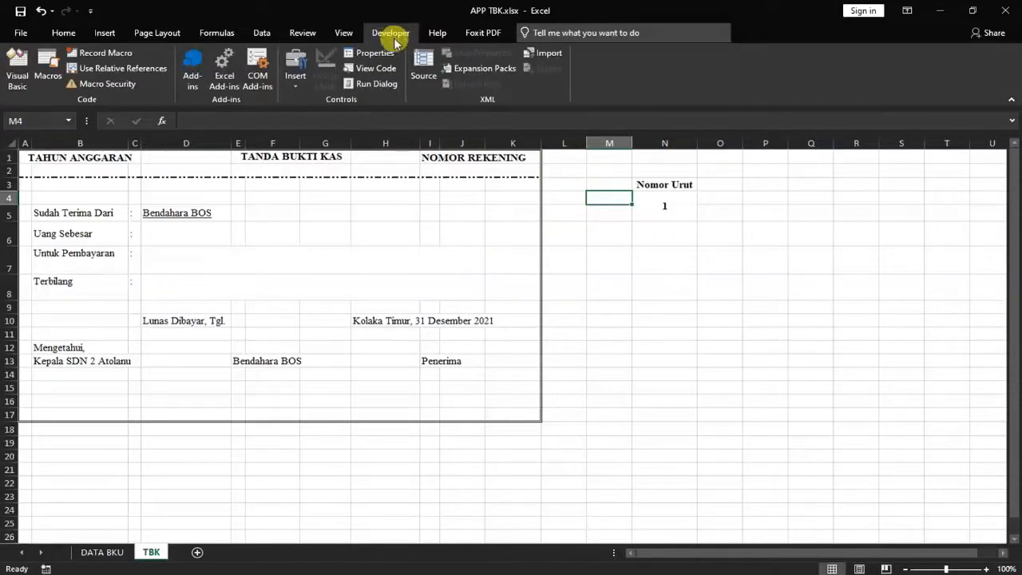
left_click(296, 80)
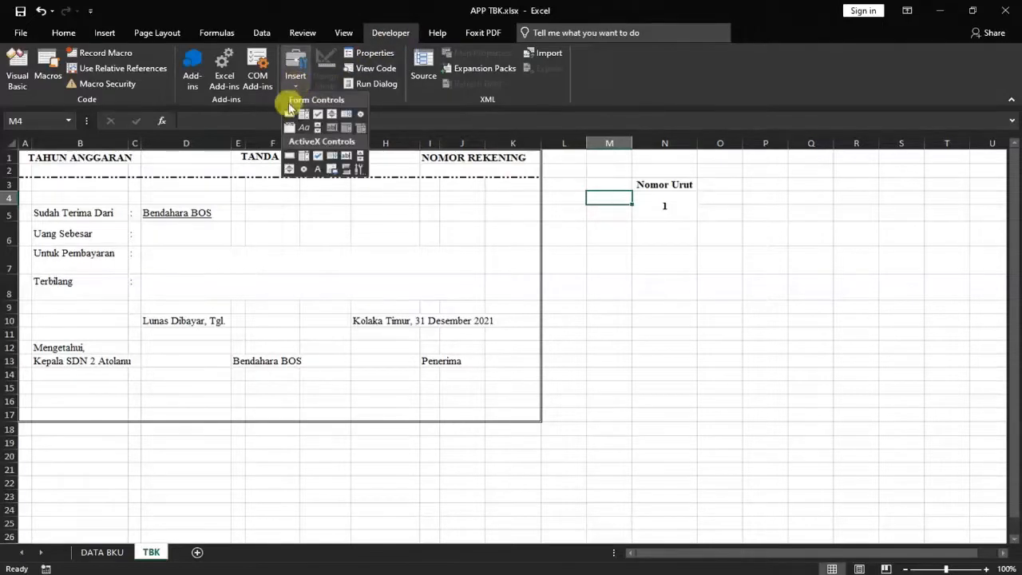
left_click(332, 117)
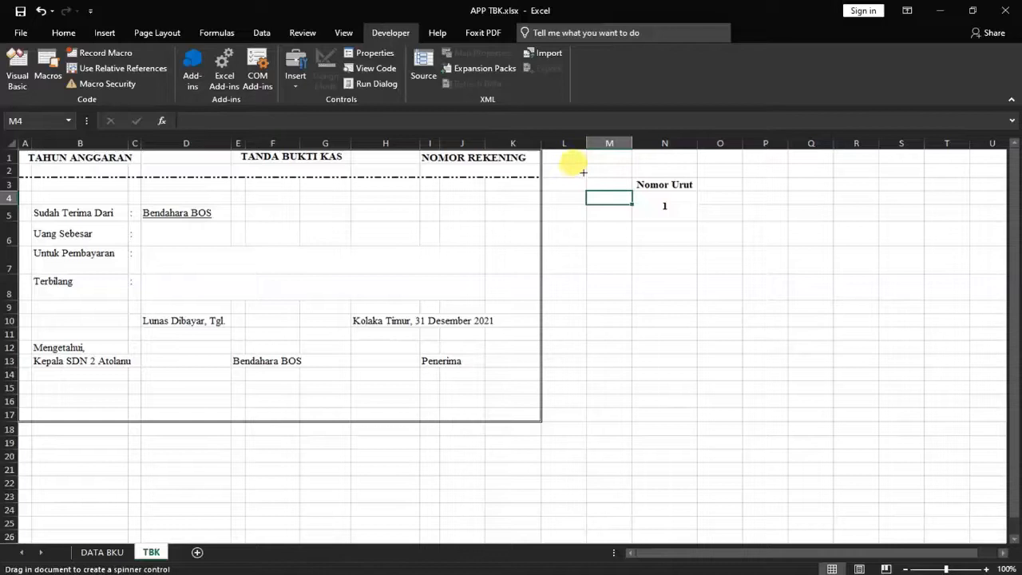
left_click_drag(588, 190, 630, 239)
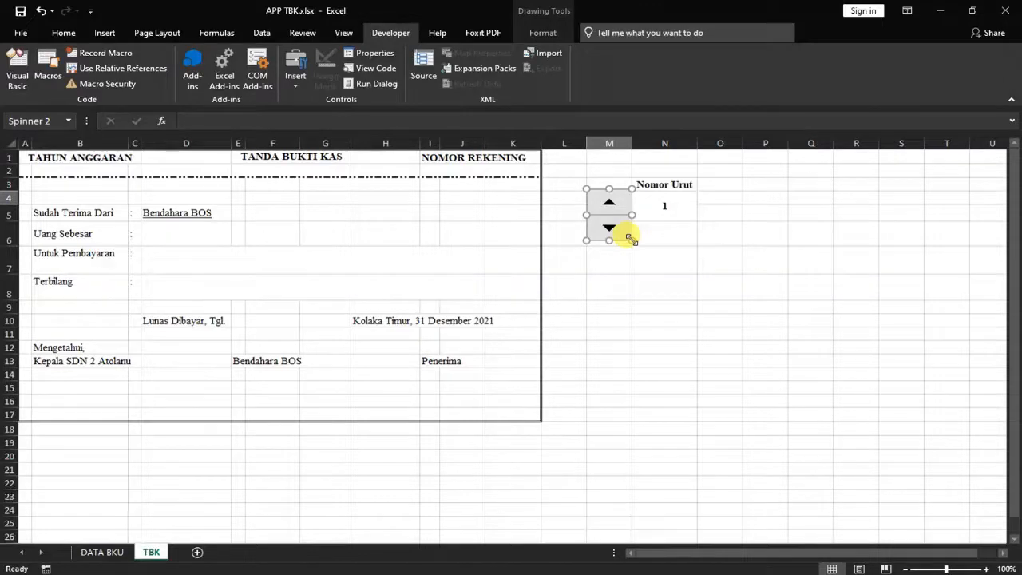
left_click_drag(613, 217, 612, 211)
left_click(647, 258)
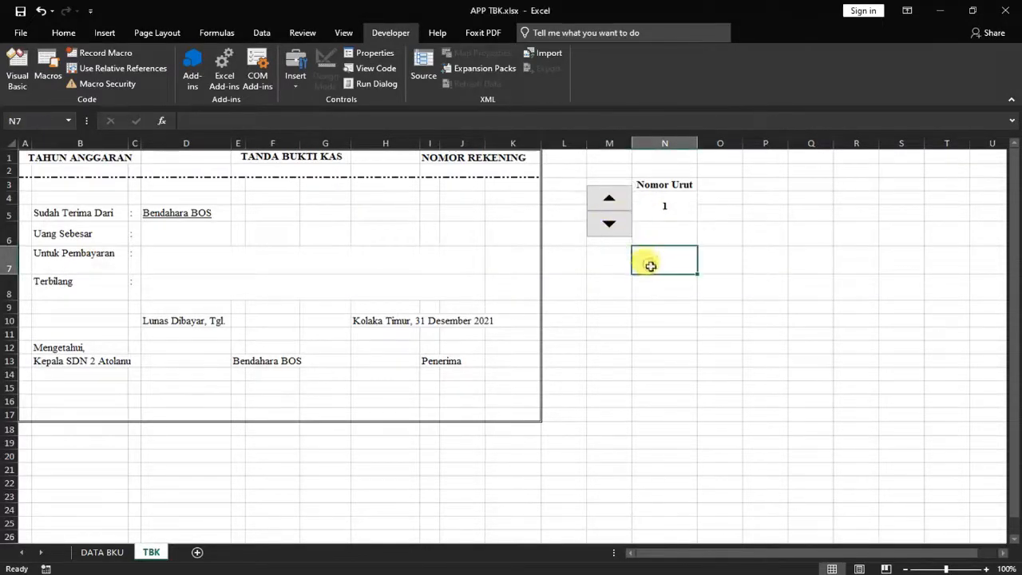
Try the new spinner's up and down arrows and check the number in N4
left_click(611, 280)
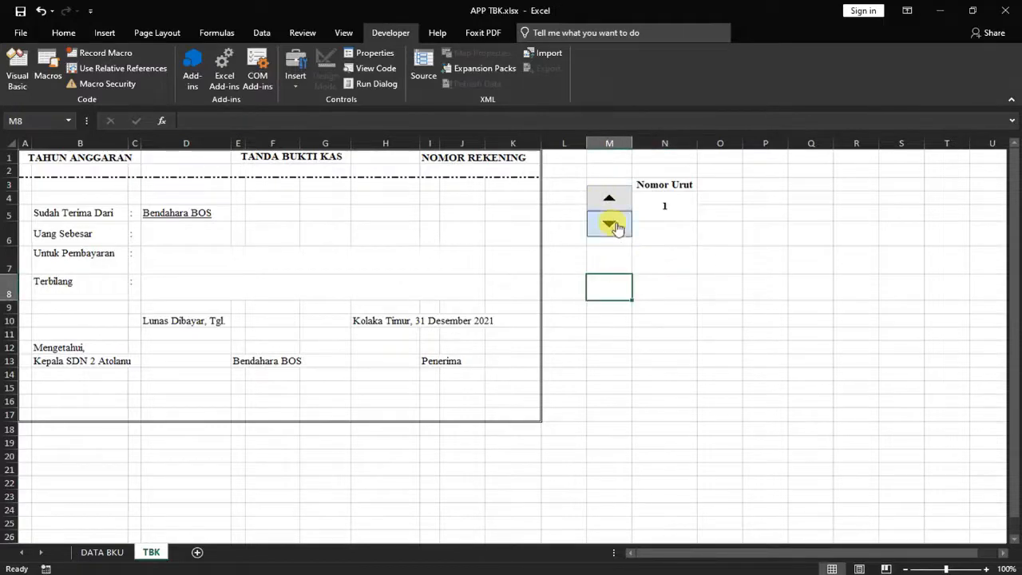
left_click(611, 204)
left_click(612, 225)
left_click(678, 218)
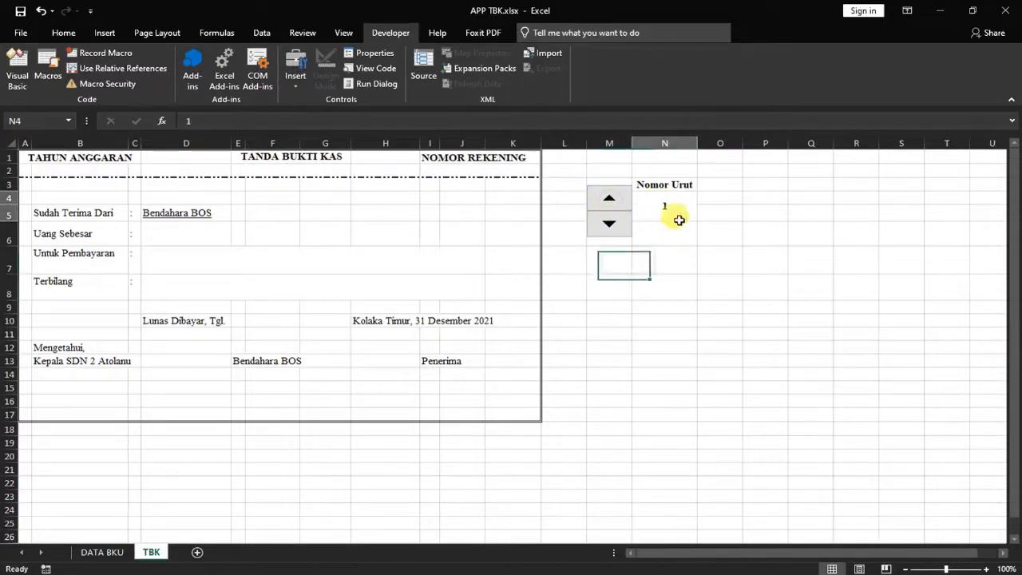
Format the spinner control with minimum value 1, maximum value 50 and a cell link to $N$4
right_click(609, 202)
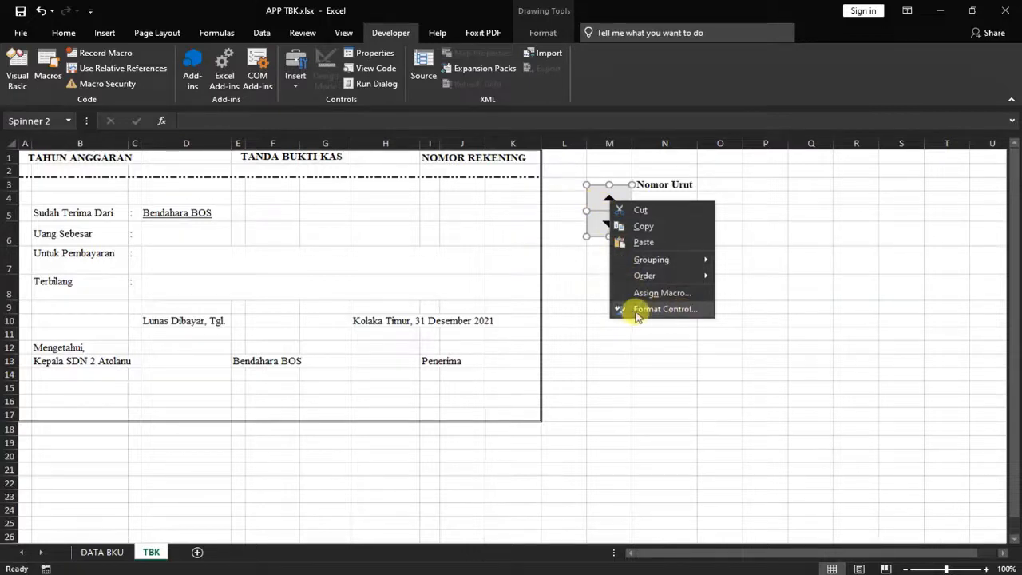
left_click(666, 310)
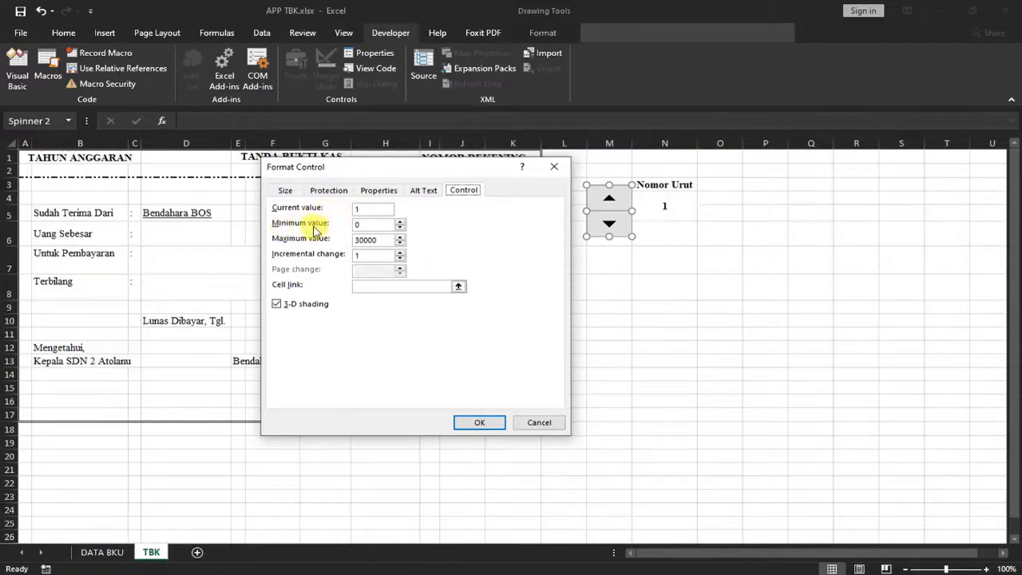
left_click(366, 226)
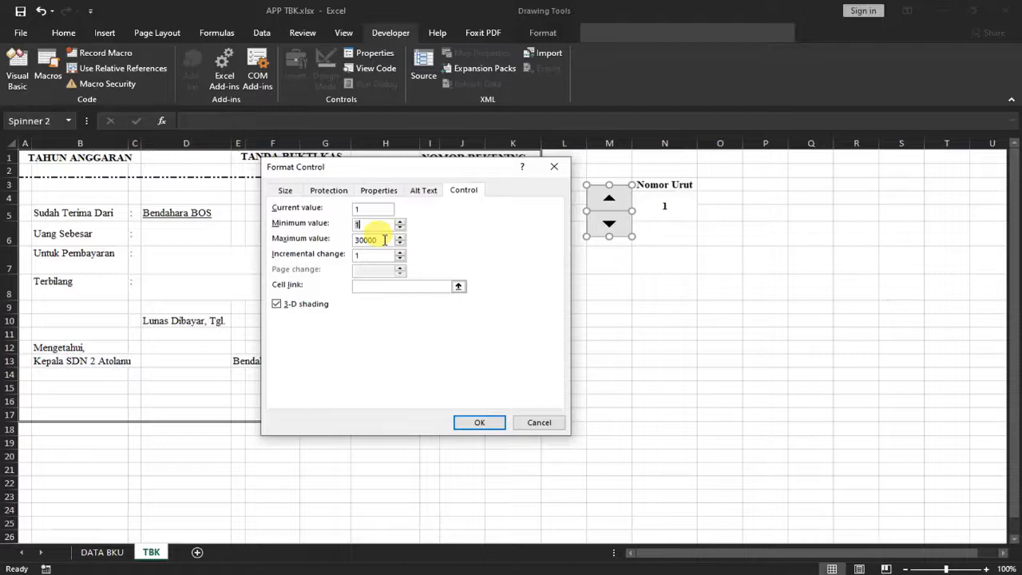
left_click(385, 242)
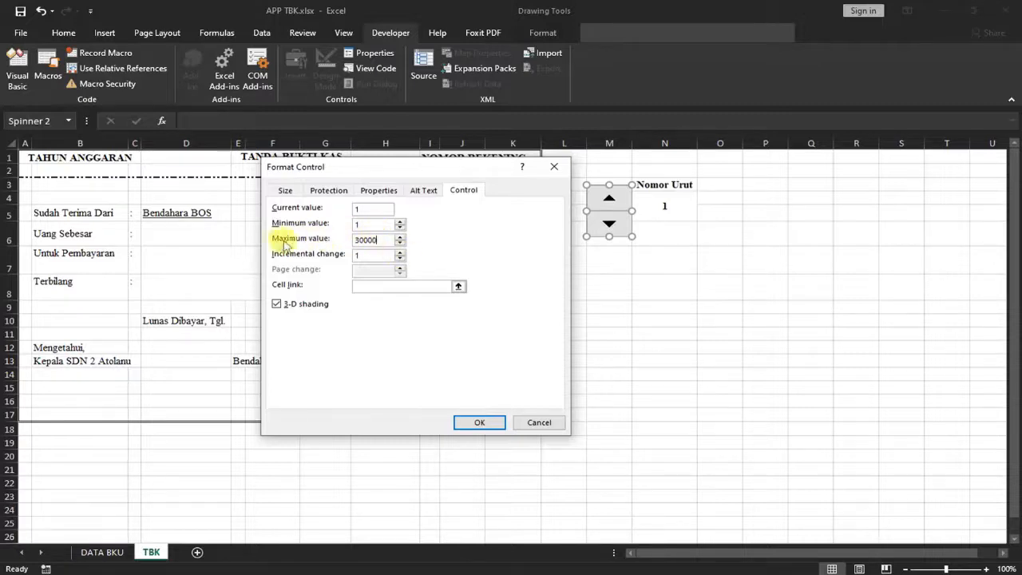
left_click_drag(377, 240, 348, 244)
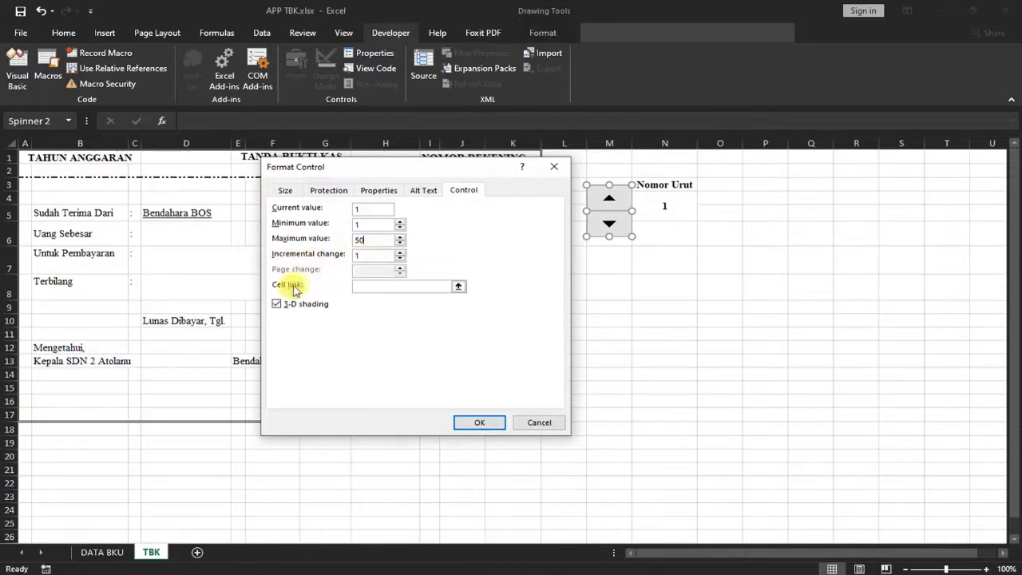
left_click(458, 287)
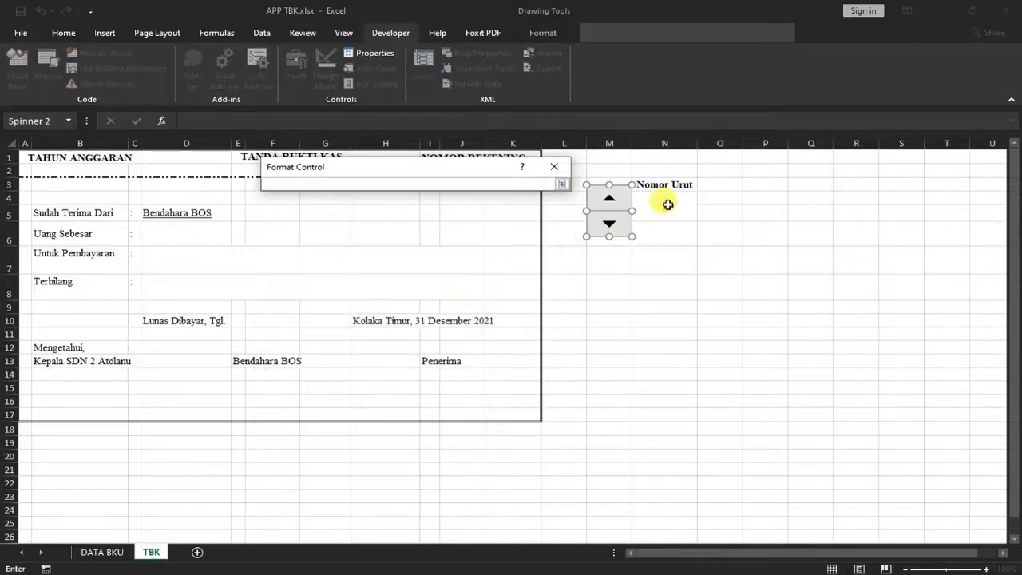
left_click(663, 207)
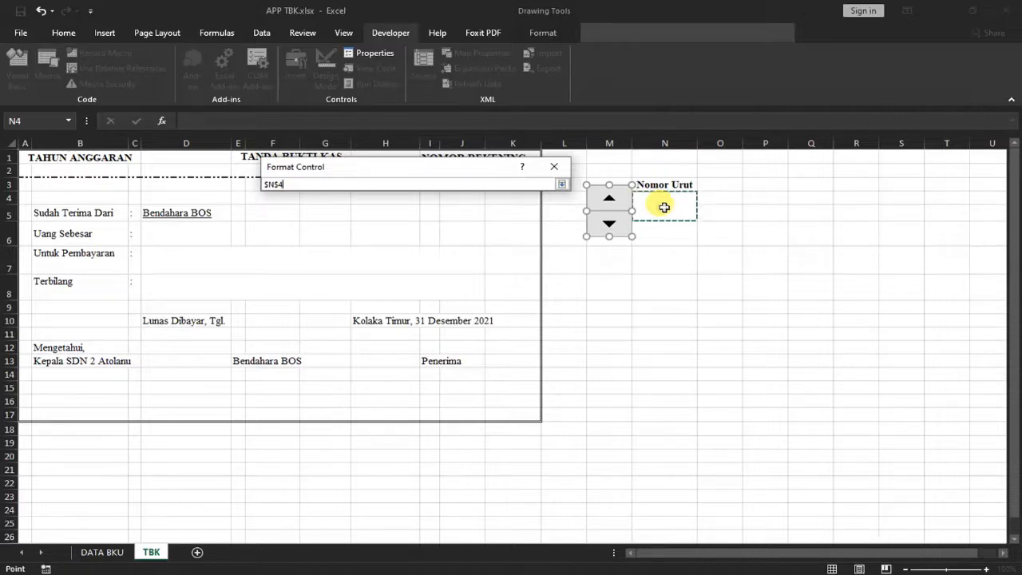
left_click(562, 185)
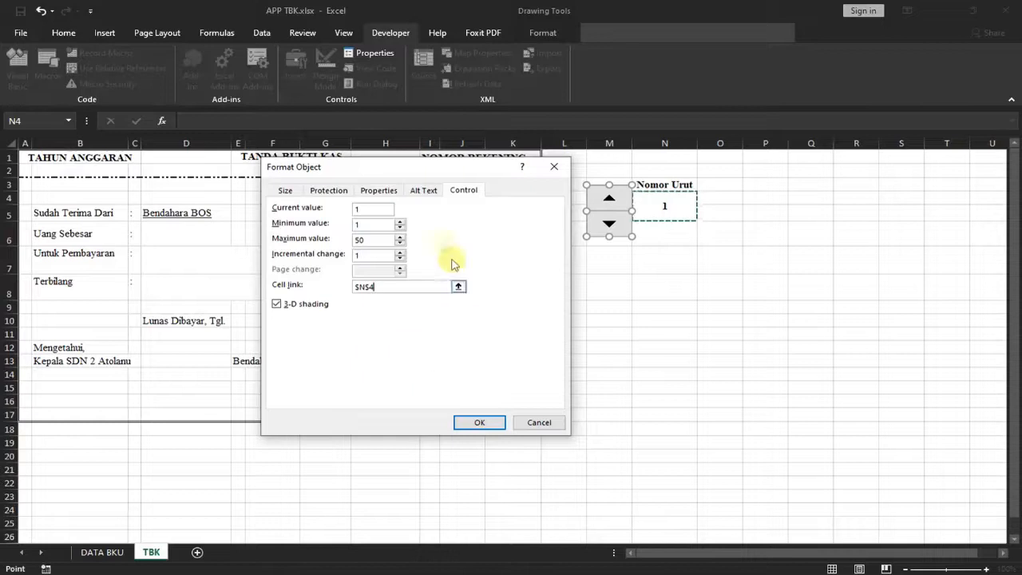
left_click(473, 423)
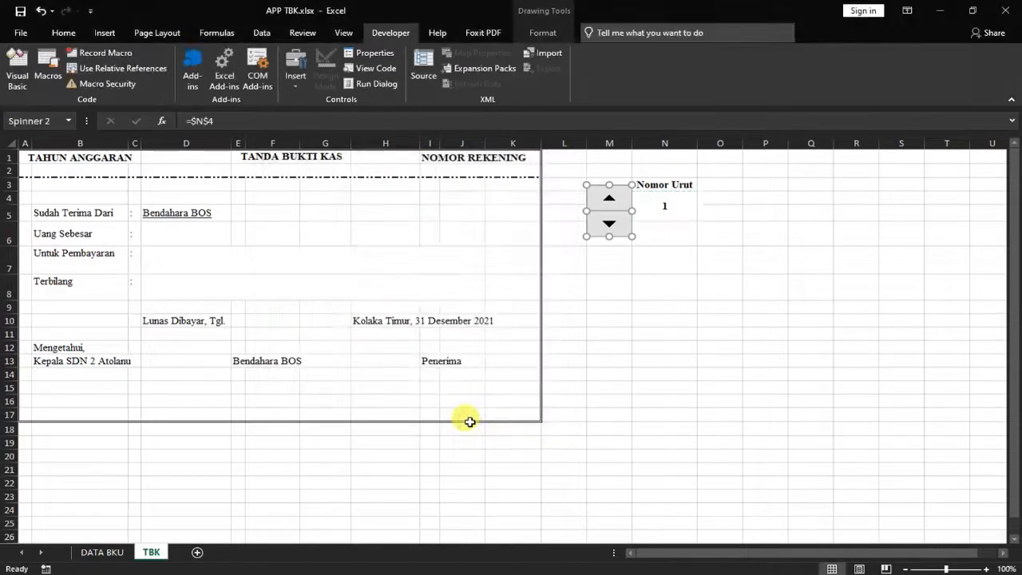
Test the linked spinner by stepping the Nomor Urut number up and down, and enter 50 directly in N4
left_click(657, 253)
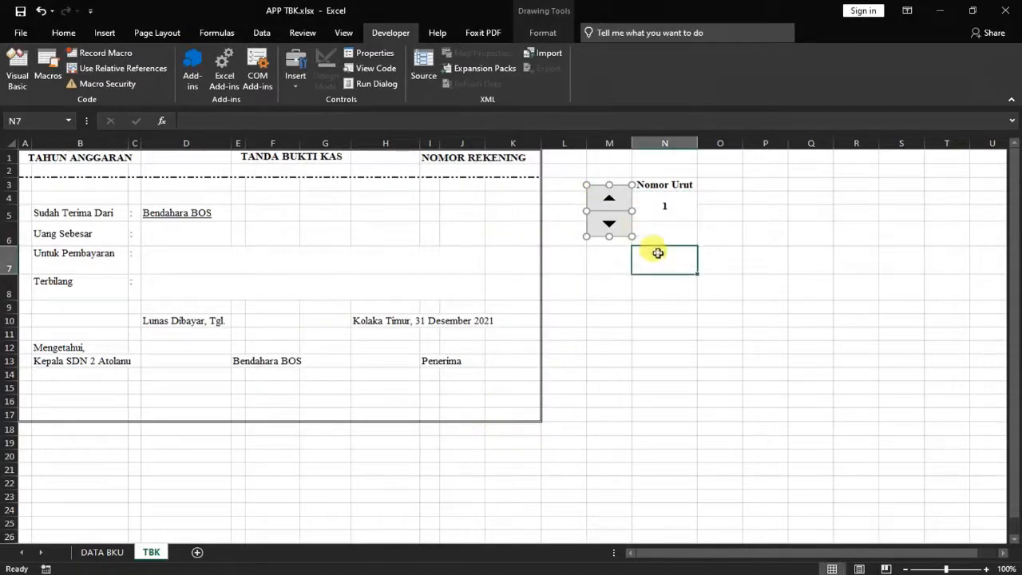
left_click(606, 203)
left_click(606, 203)
left_click(607, 203)
left_click(616, 227)
left_click(616, 226)
left_click(616, 227)
left_click(605, 201)
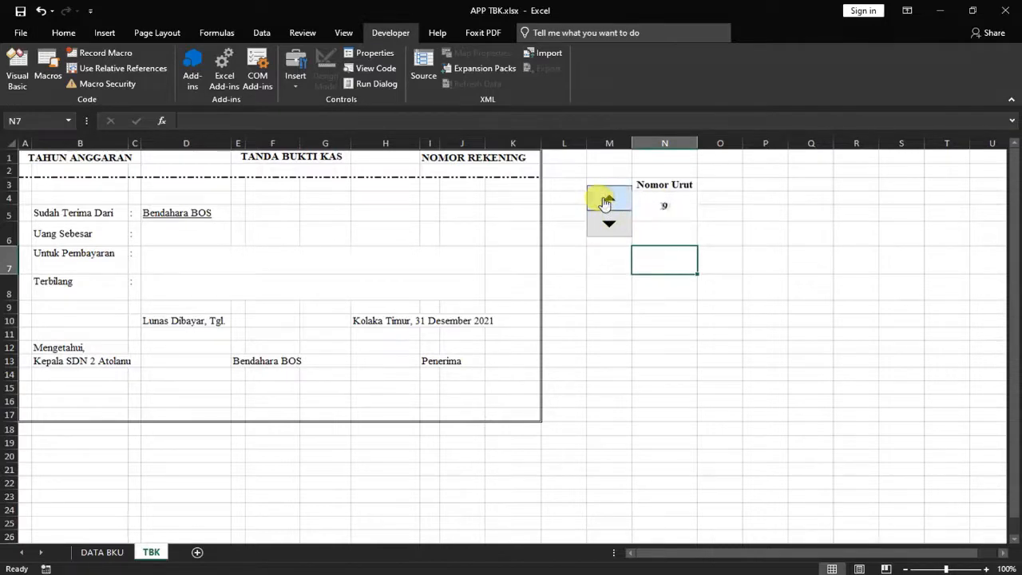
left_click(605, 201)
left_click(675, 210)
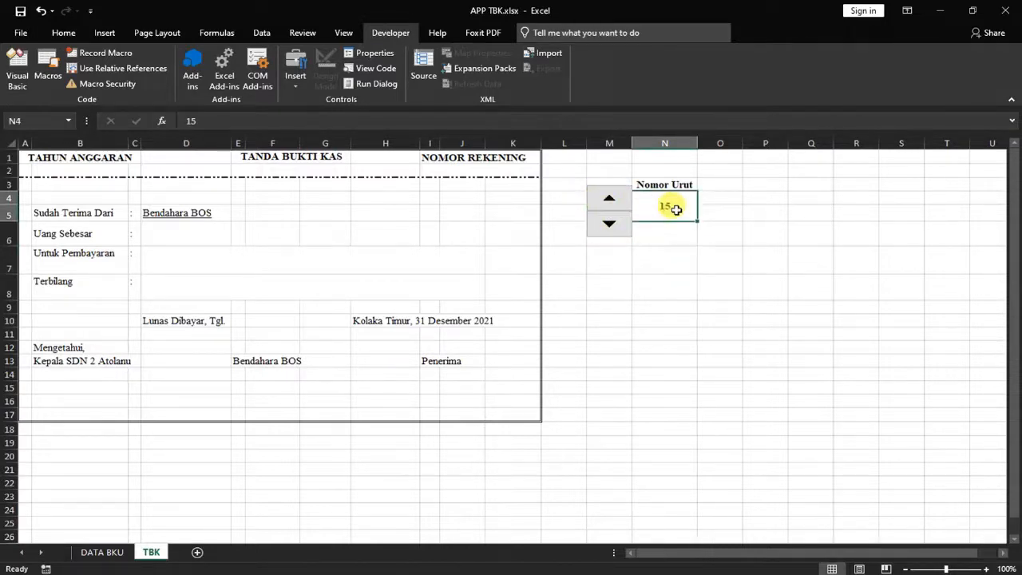
type("50")
left_click(683, 335)
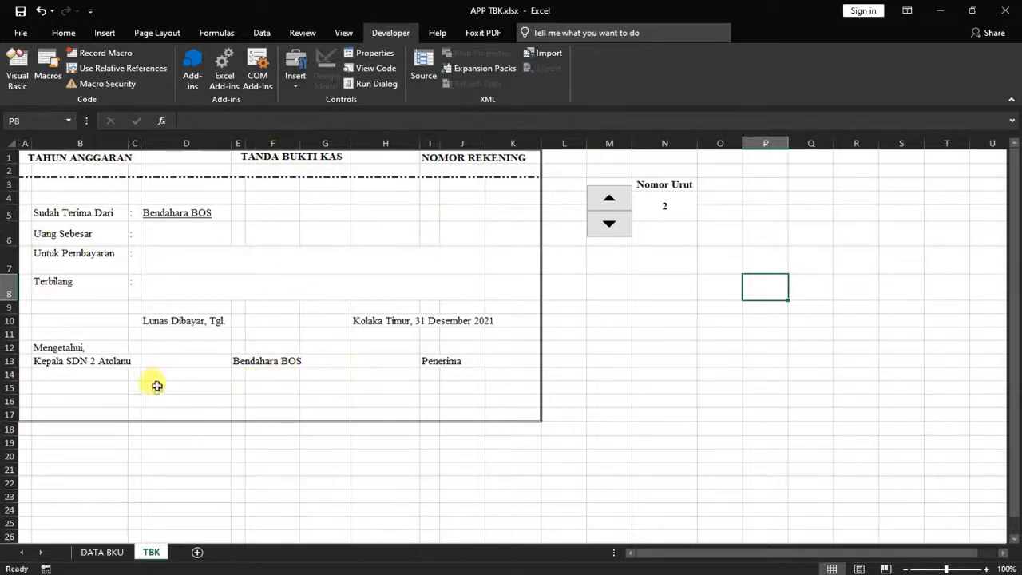
Link cell B2 under TAHUN ANGGARAN on the TBK sheet to the Tahun Anggaran value in DATA BKU cell C6
left_click(74, 170)
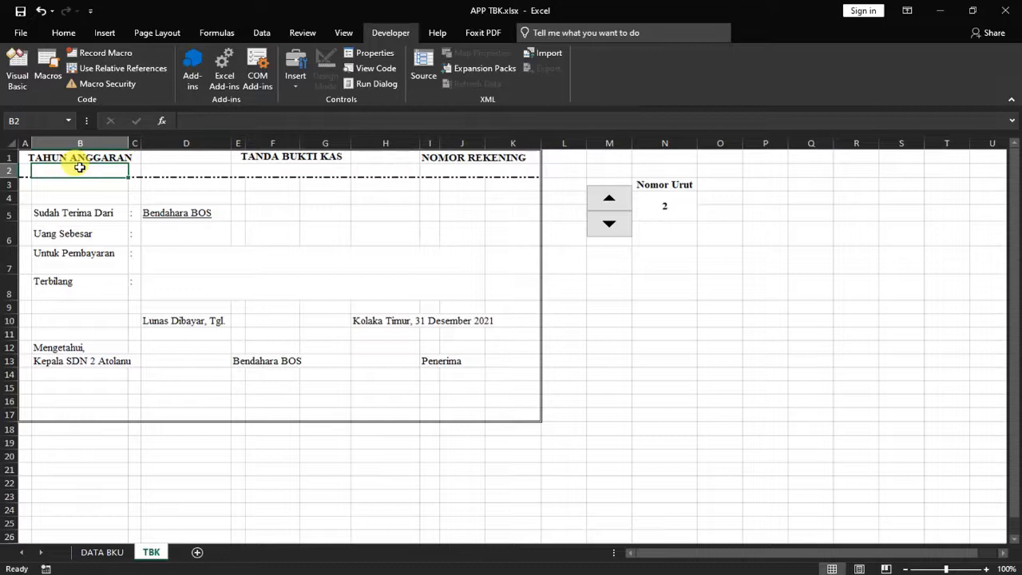
type("=")
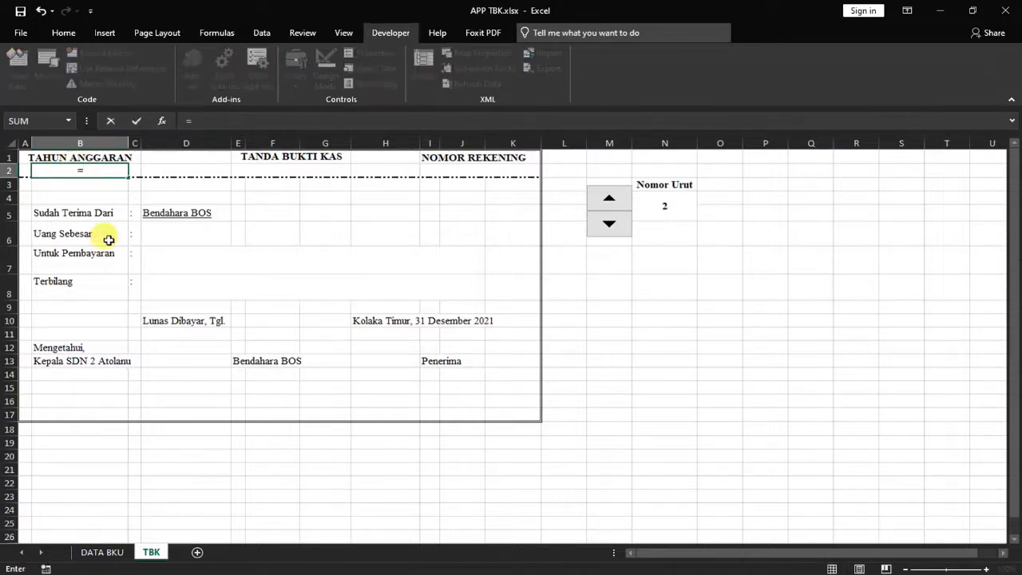
left_click(106, 551)
scroll(216, 351, "up", 3)
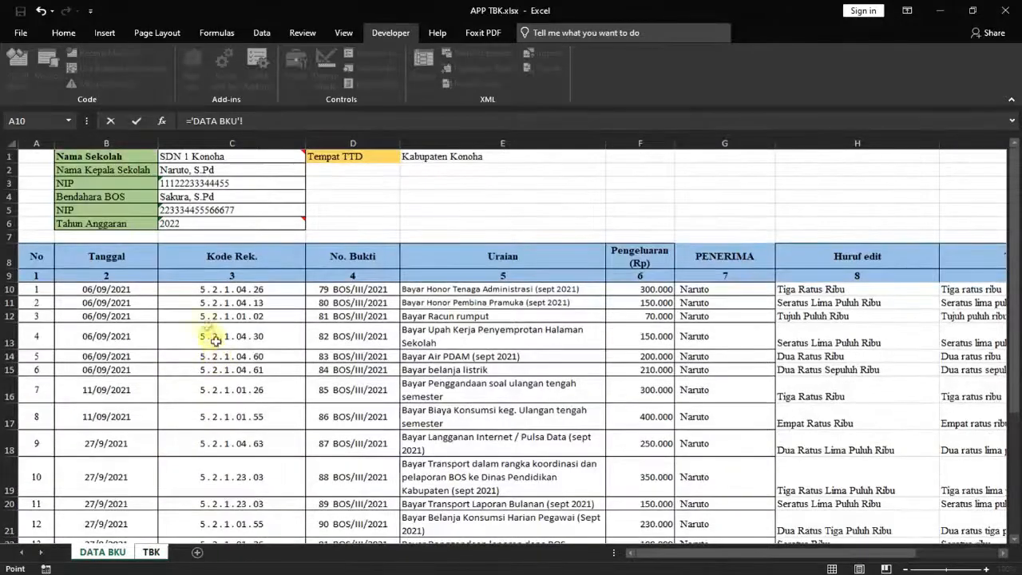
left_click(184, 225)
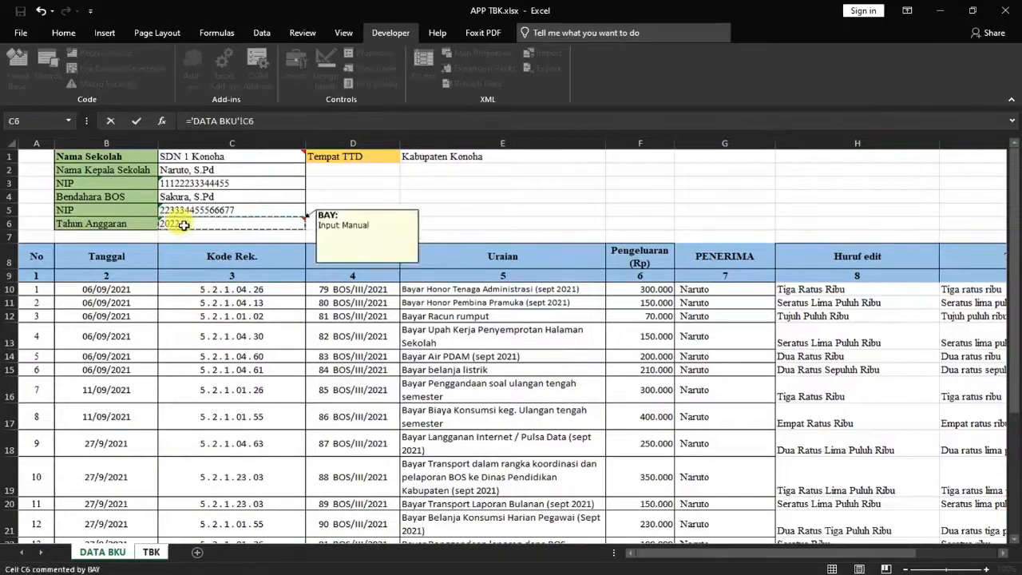
key("Return")
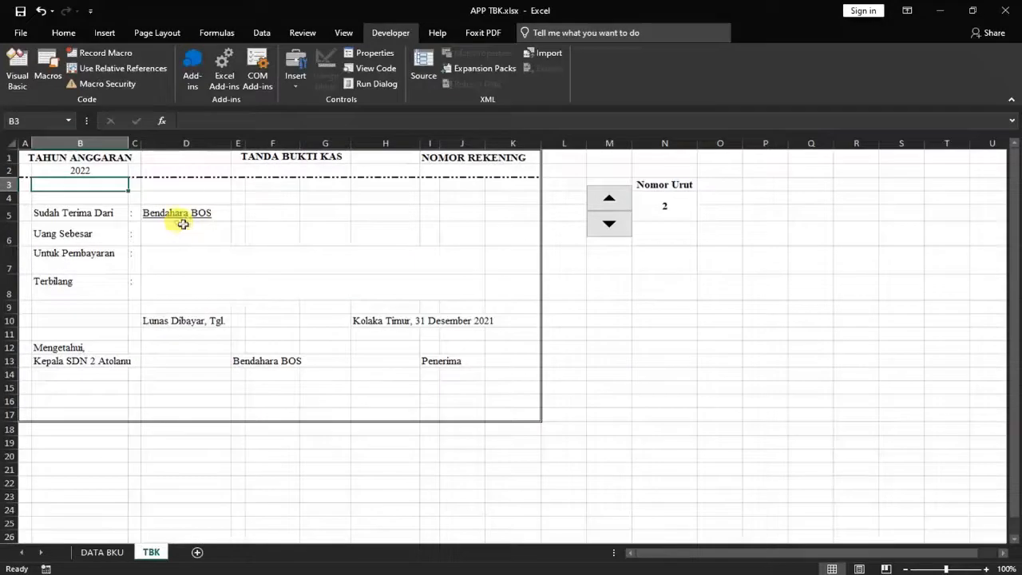
Make the linked budget year in cell B2 bold
left_click(104, 169)
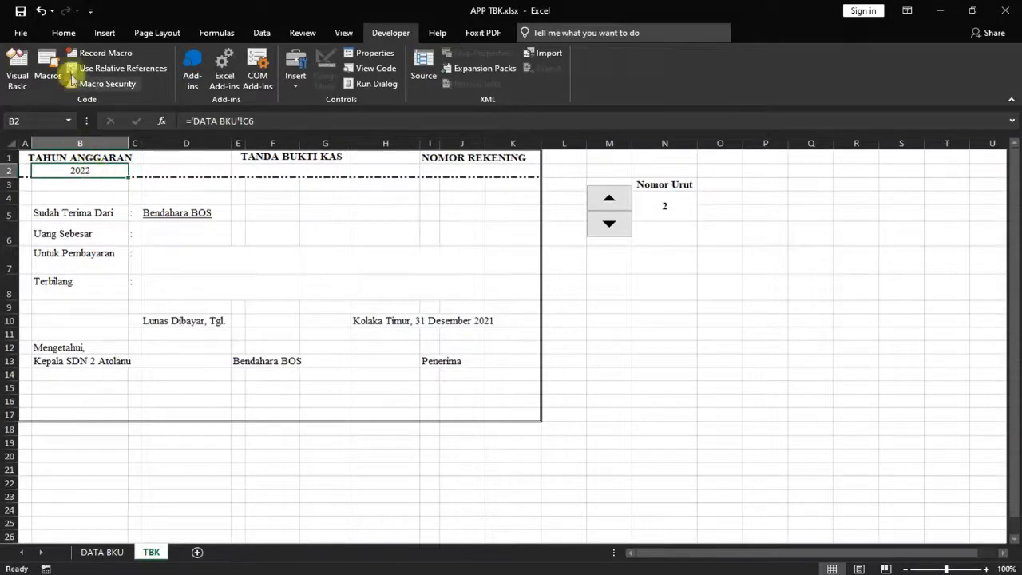
left_click(58, 32)
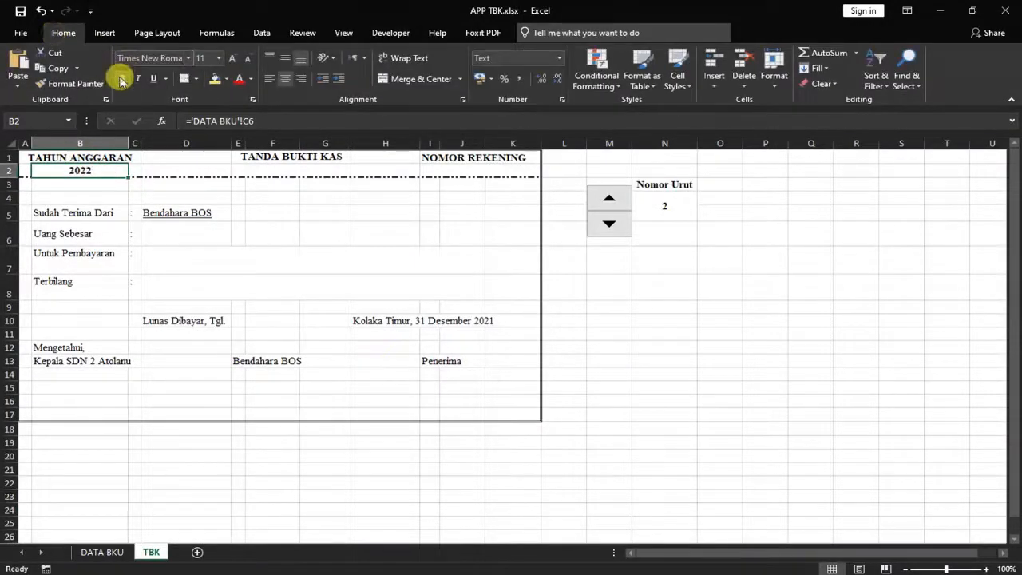
left_click(97, 212)
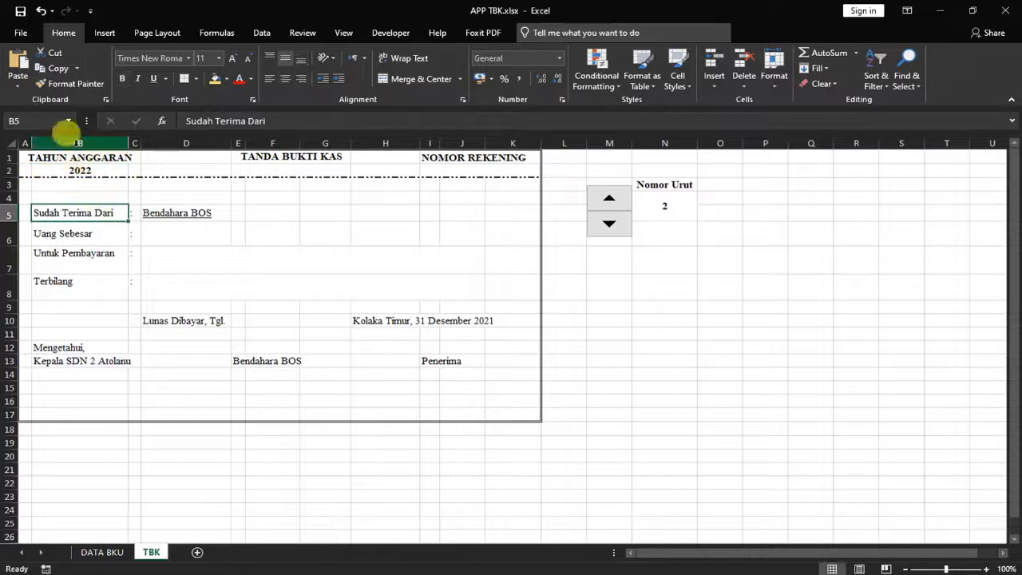
Start a VLOOKUP formula in merged cell E2 under TANDA BUKTI KAS, using the Nomor Urut cell N4 as lookup value
left_click(274, 166)
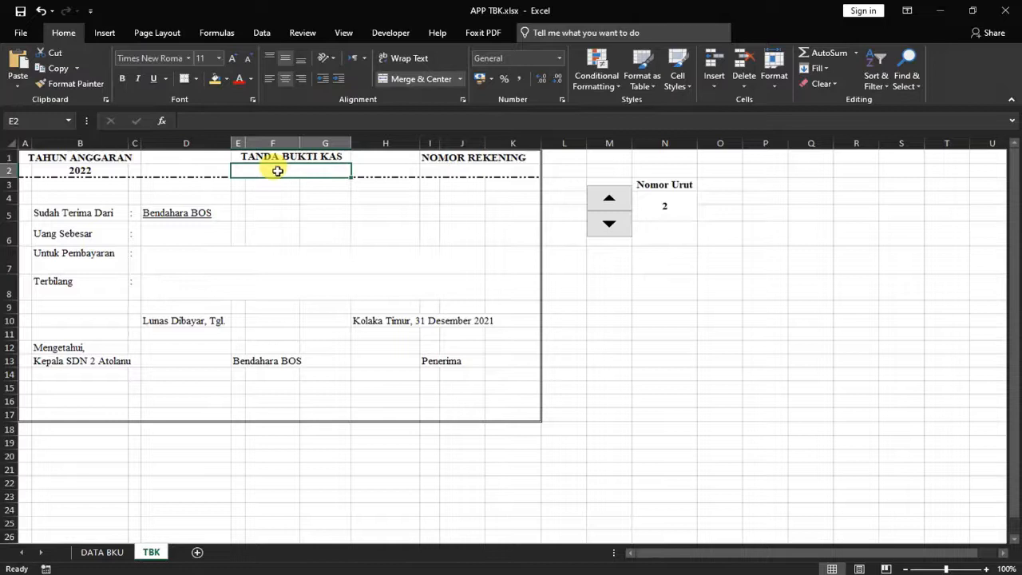
left_click(97, 552)
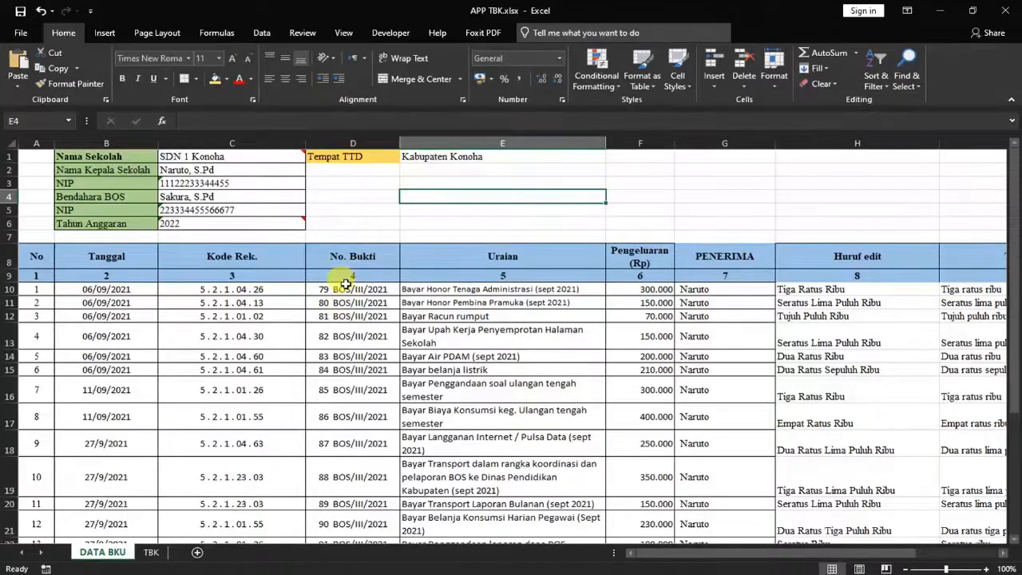
left_click(152, 552)
left_click(319, 253)
left_click(305, 303)
left_click(293, 173)
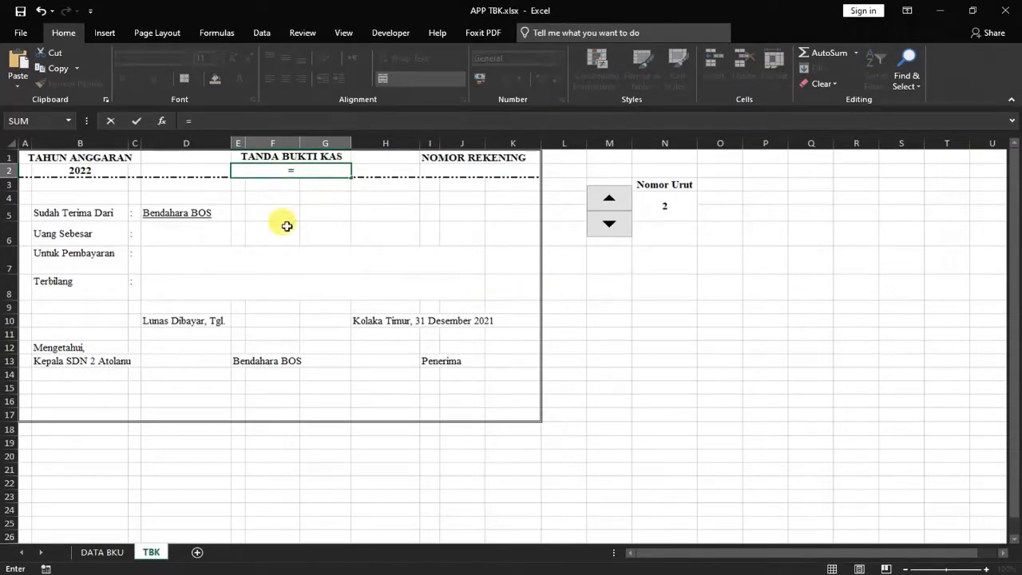
type("vloo")
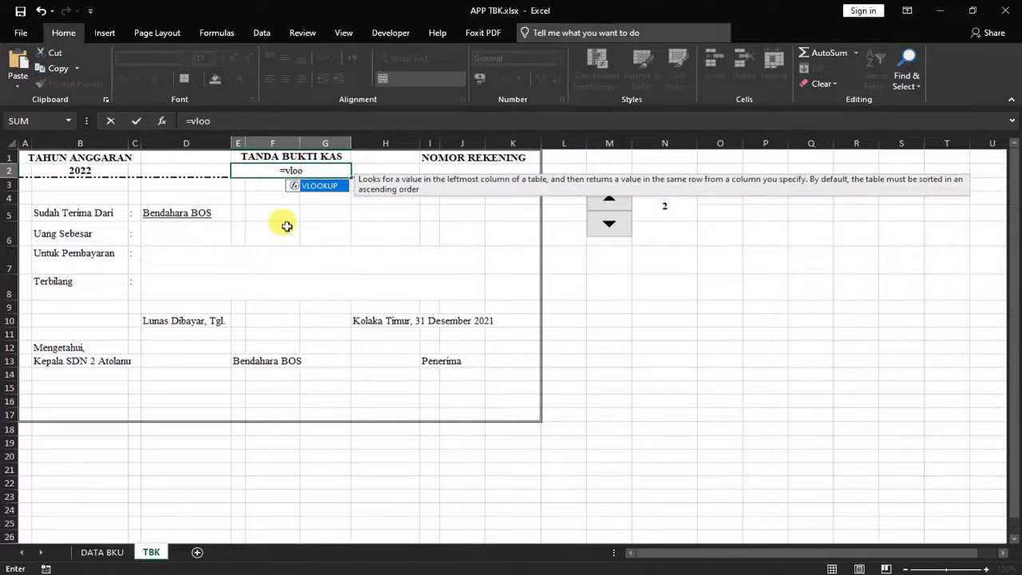
double_click(329, 189)
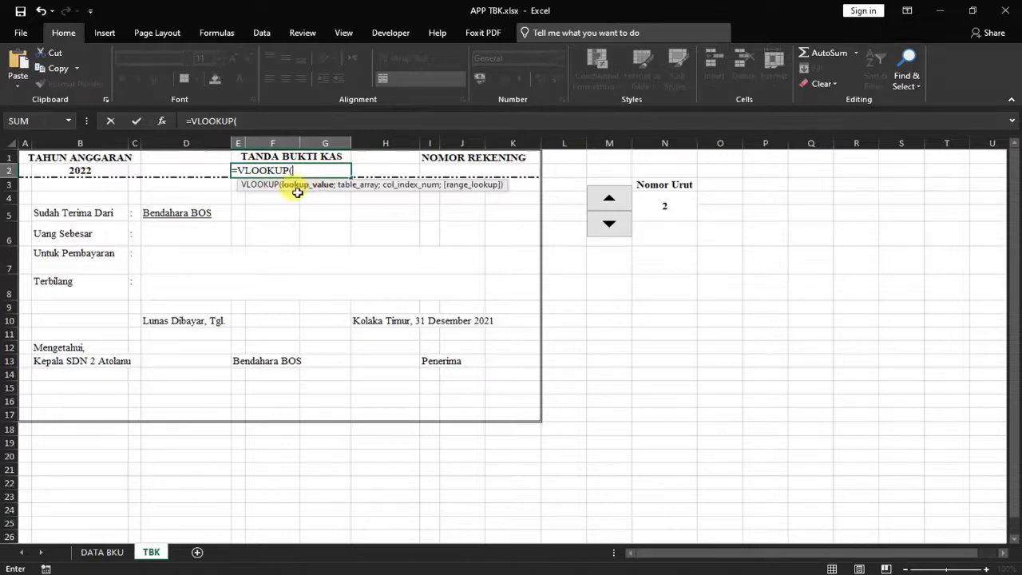
left_click(673, 209)
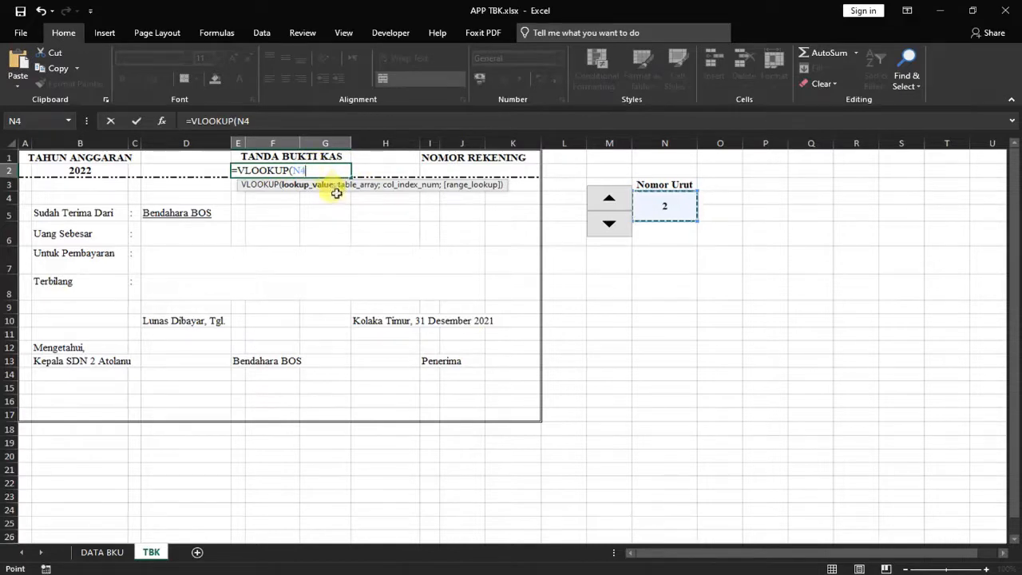
type(";")
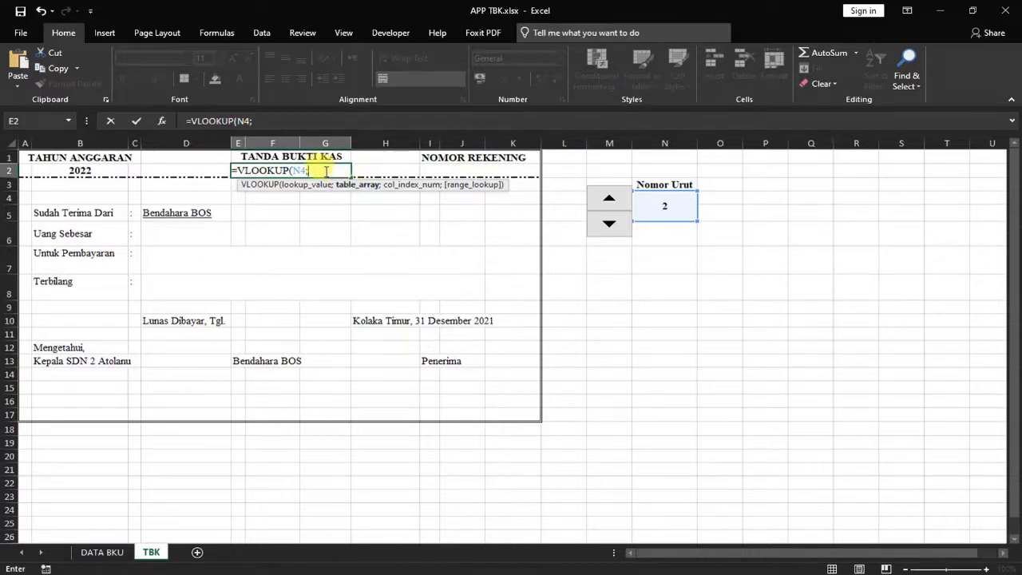
Set the VLOOKUP table array to the DATA BKU entries from No to Terbilang as absolute range $A$10:$I$32
left_click(103, 554)
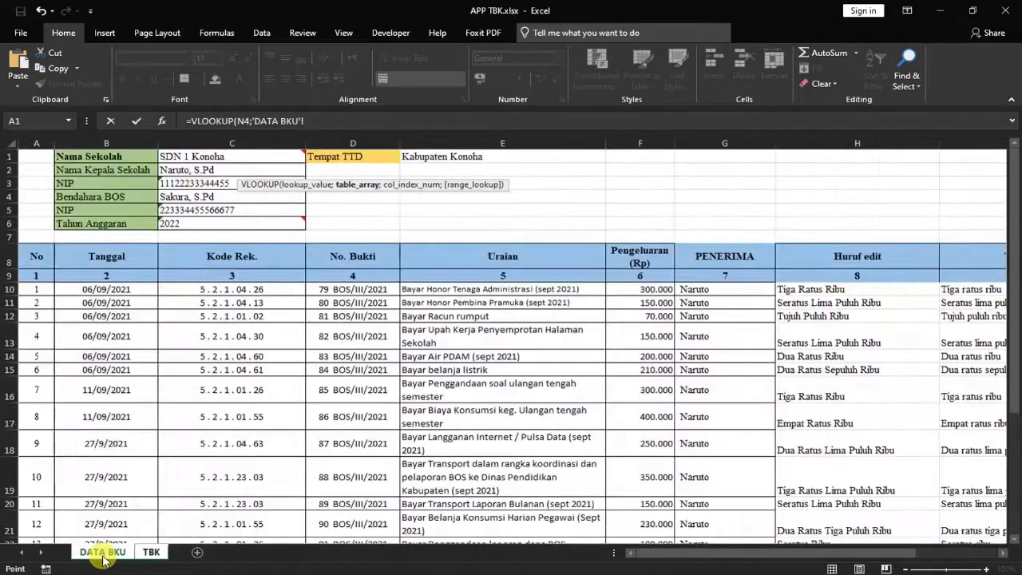
scroll(386, 389, "down", 2)
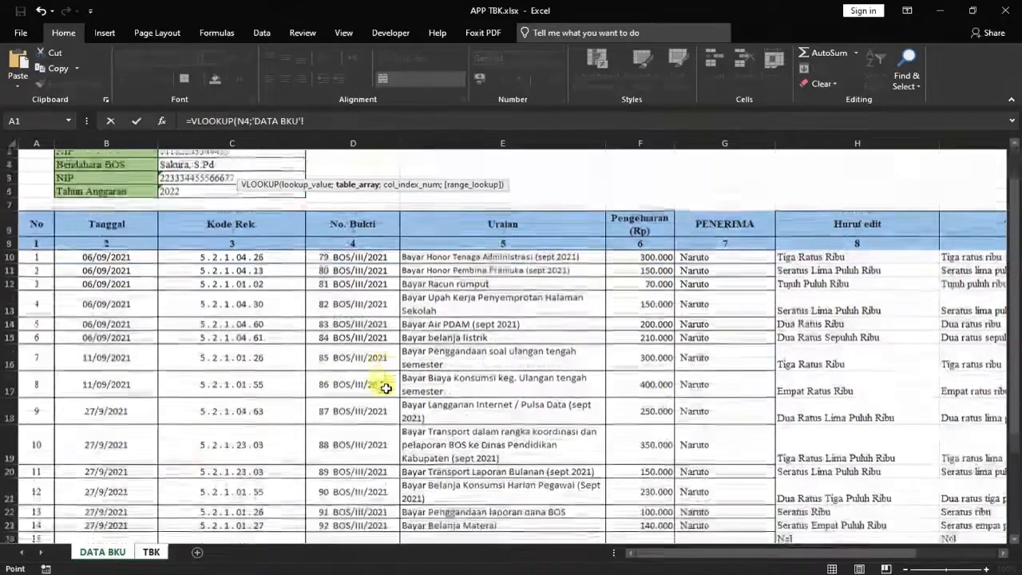
scroll(383, 383, "up", 2)
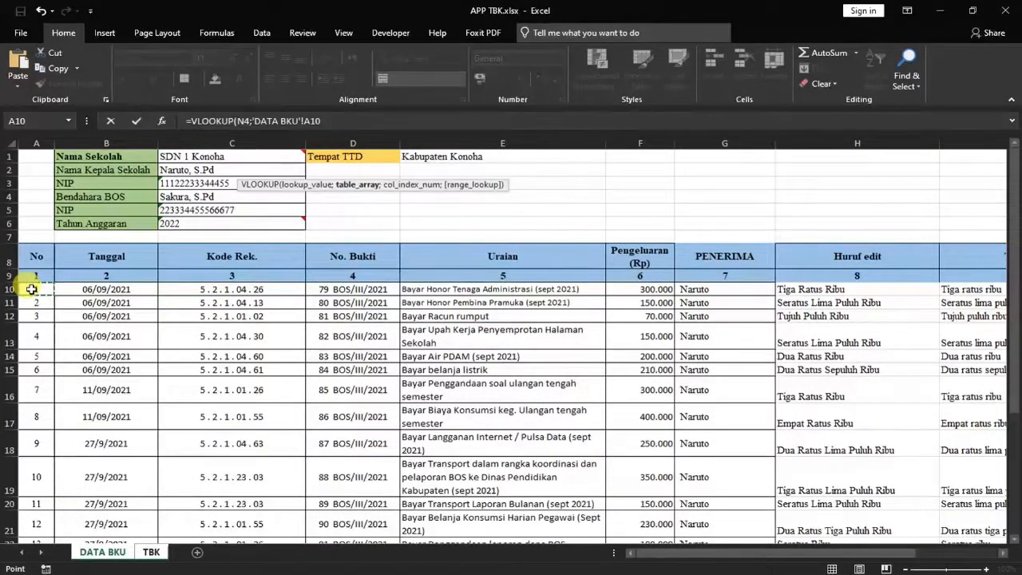
key("shift+Right")
key("shift+Right")
key("shift+Right")
key("shift+Right")
key("shift+Right")
key("shift+Right")
key("shift+Right")
key("shift+Right")
key("shift+Right")
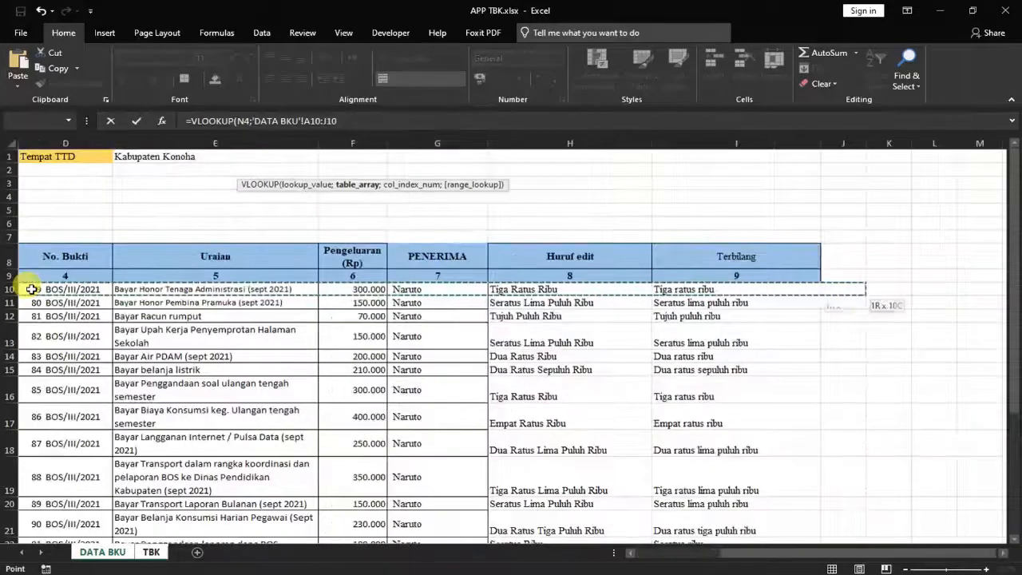
key("shift+Left")
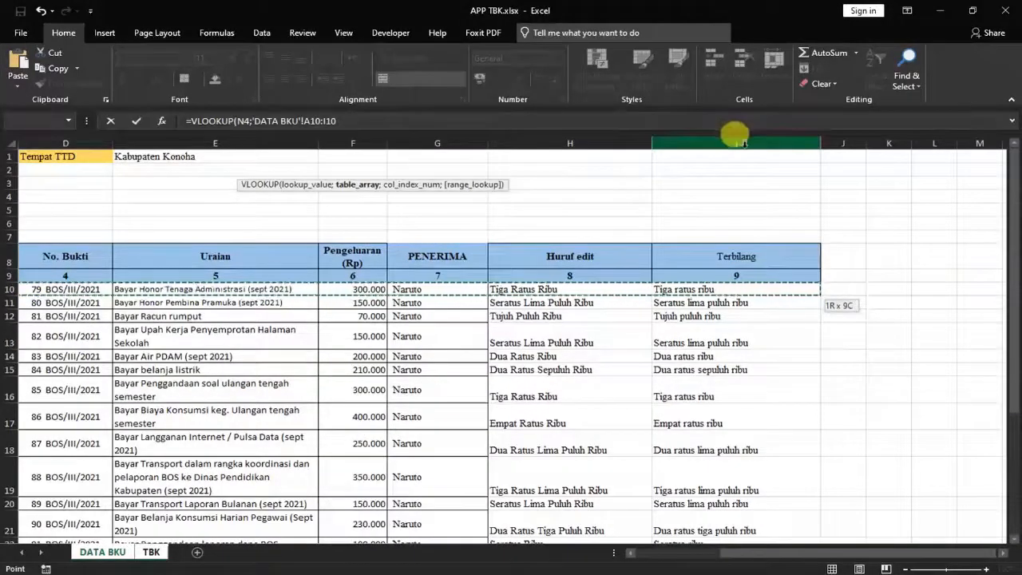
key("shift+Down")
key("shift+Down")
key("shift+Down")
key("shift+Down")
key("shift+Down")
key("shift+Down")
key("shift+Down")
key("shift+Down")
key("shift+Down")
key("shift+Down")
key("shift+Down")
key("shift+Down")
key("shift+Down")
key("shift+Down")
key("shift+Down")
key("shift+Down")
key("shift+Down")
key("shift+Down")
key("shift+Down")
key("shift+Down")
key("shift+Down")
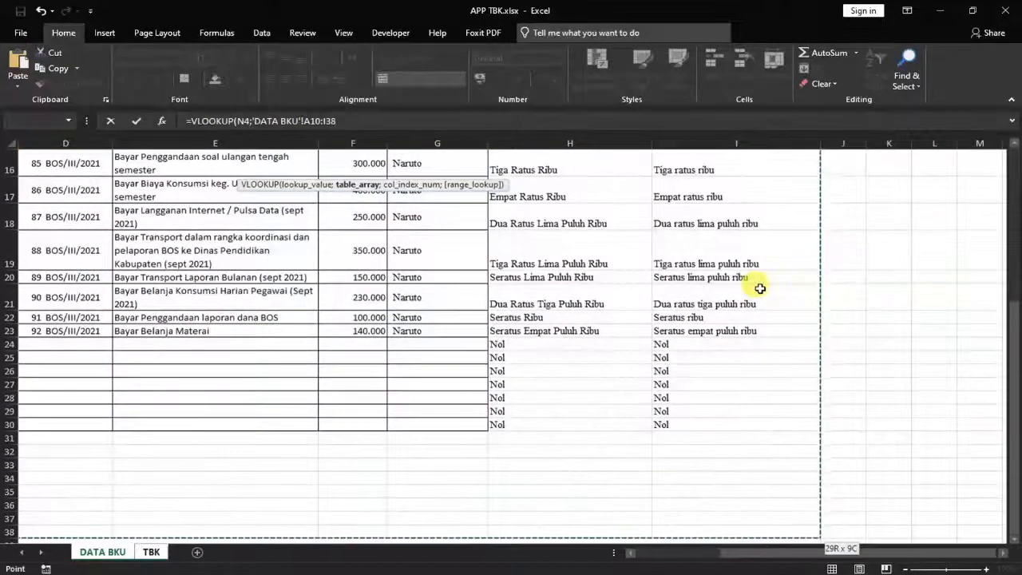
key("shift+Up")
key("shift+Up")
key("shift+Up")
key("shift+Up")
key("shift+Up")
key("shift+Up")
key("shift+Up")
key("shift+Up")
key("shift+Down")
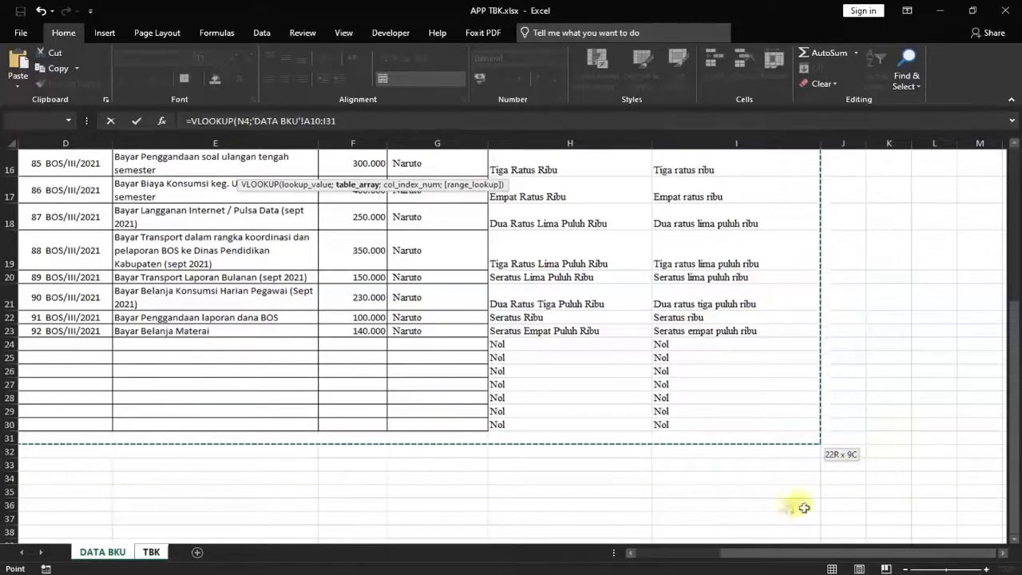
left_click_drag(750, 553, 645, 553)
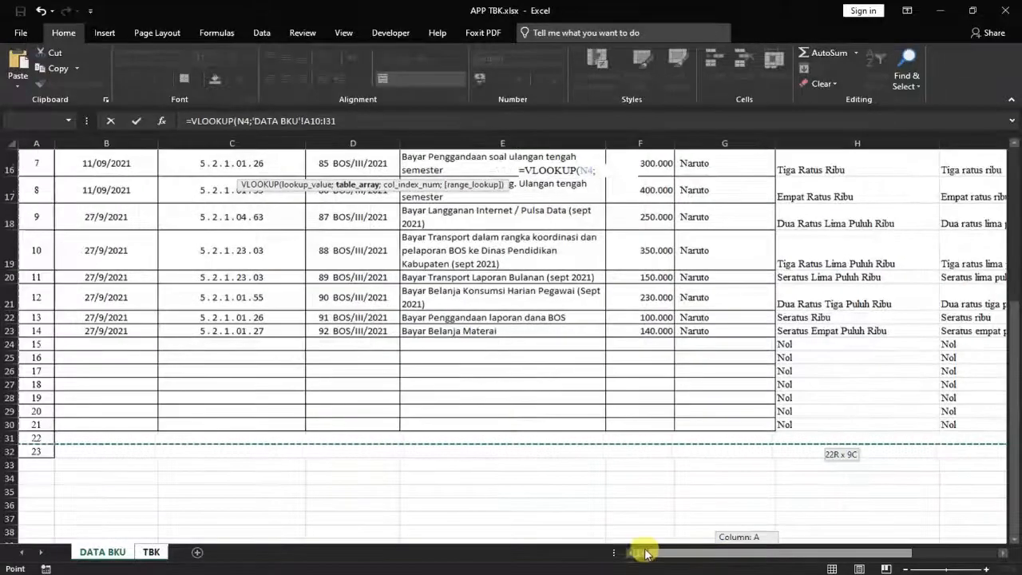
key("shift+Down")
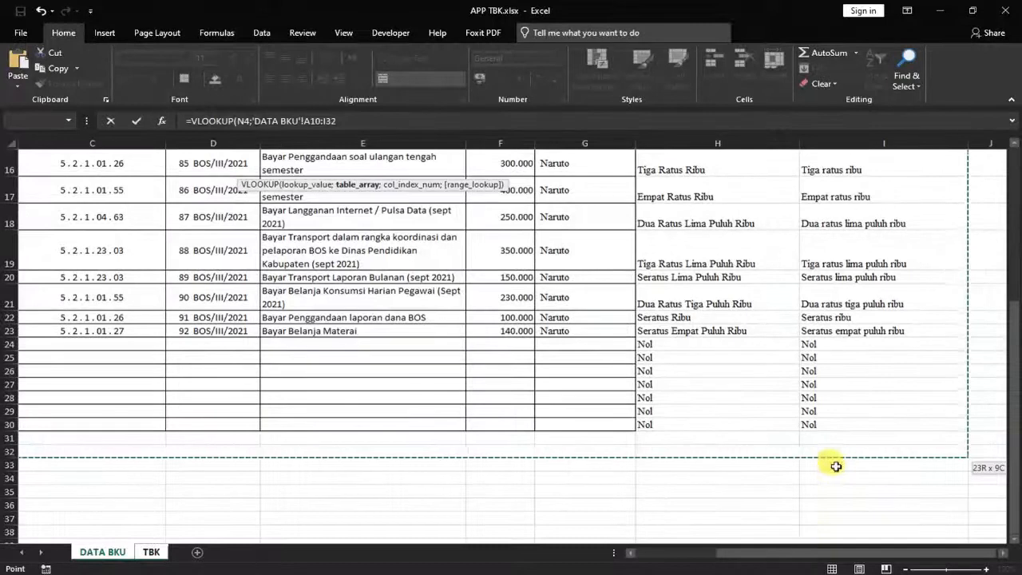
left_click_drag(775, 552, 671, 551)
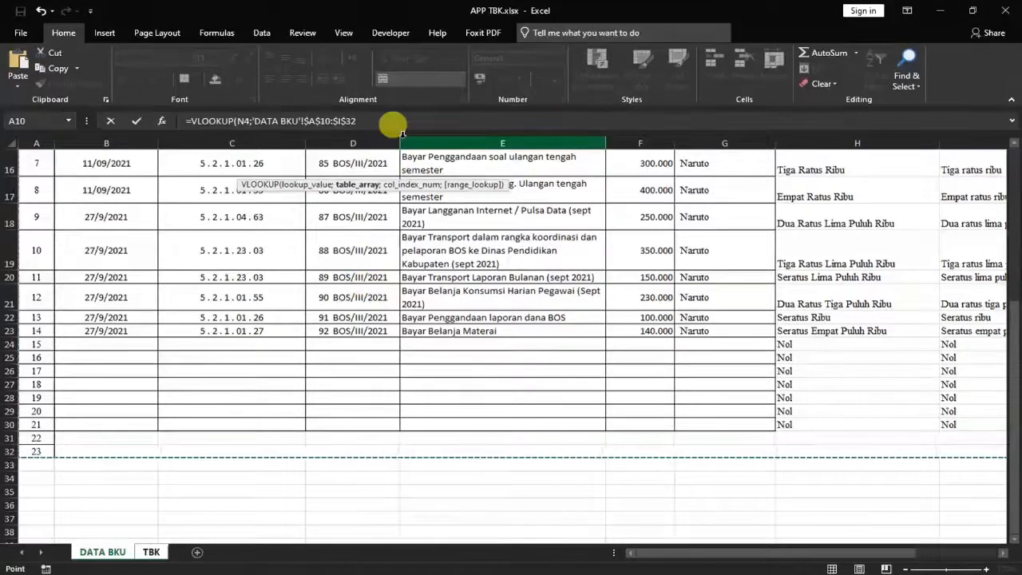
scroll(415, 194, "up", 5)
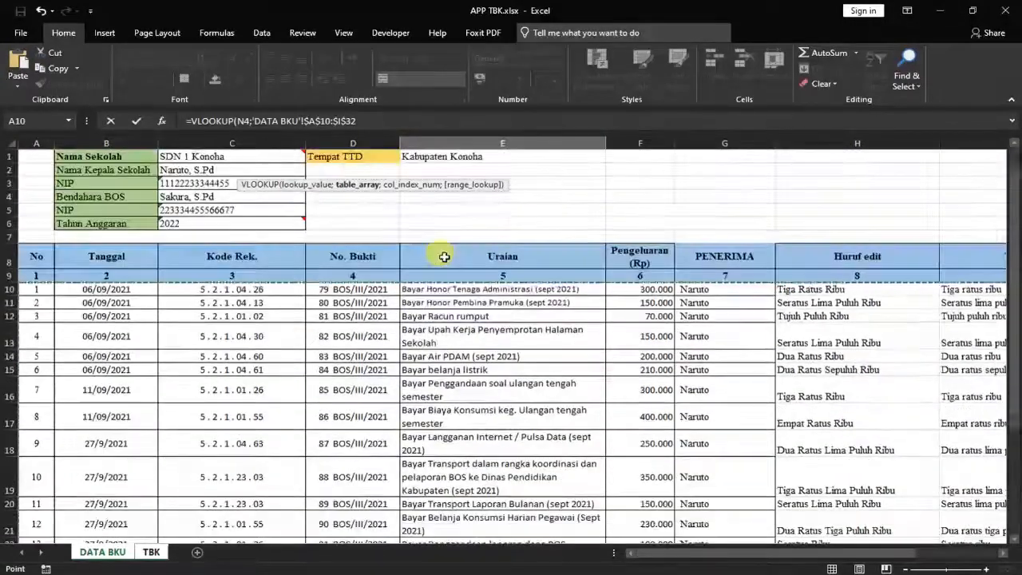
Complete the E2 formula as =VLOOKUP(N4;'DATA BKU'!$A$10:$I$32;4;0) to return the No. Bukti
left_click(391, 119)
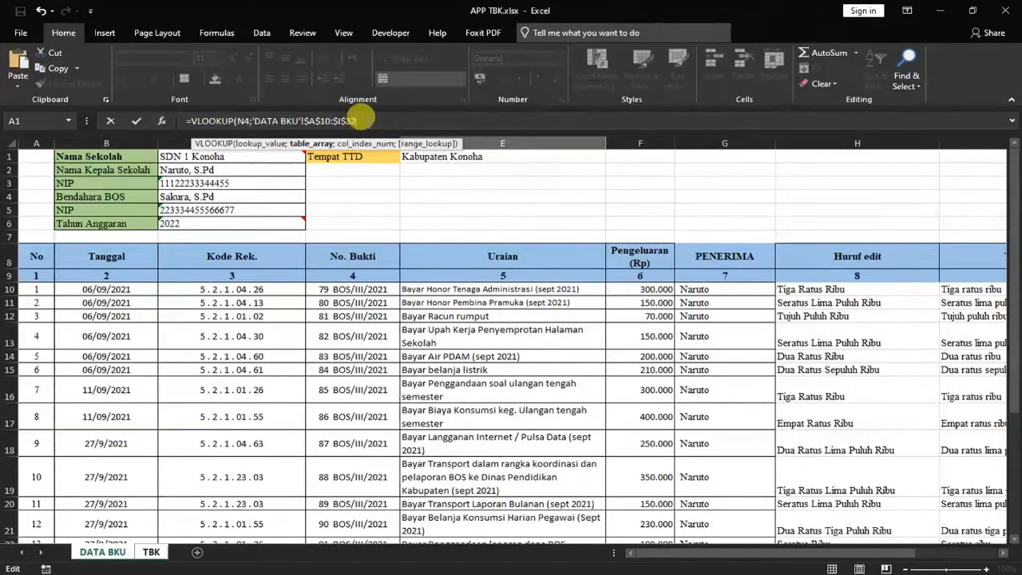
type(";4")
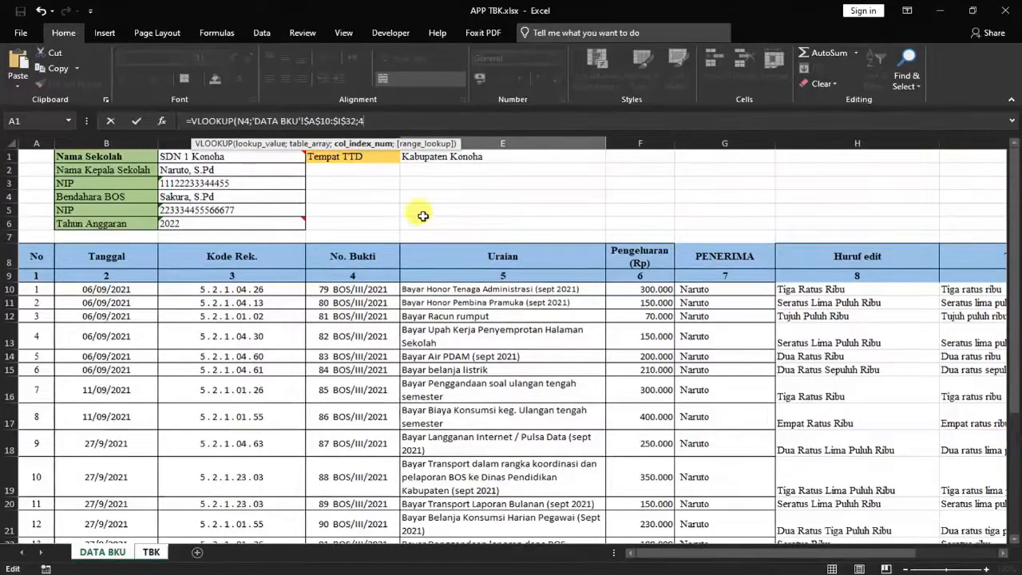
type(";0")
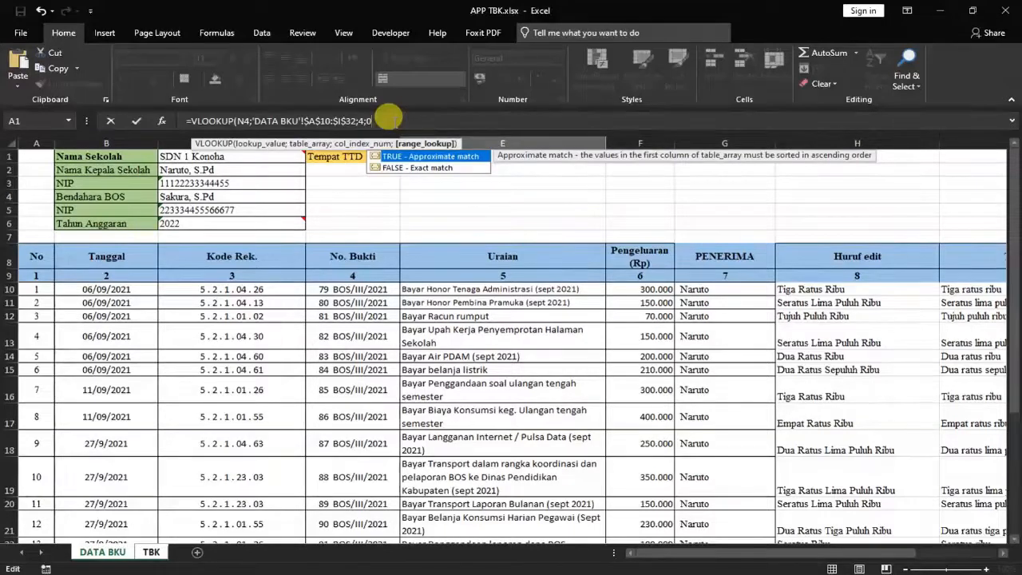
type(")")
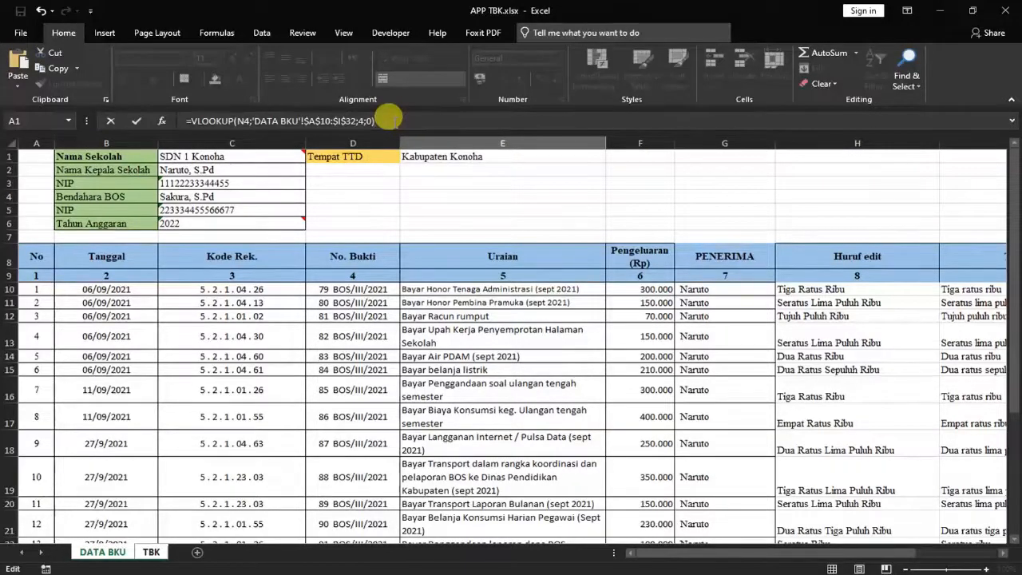
key("Return")
left_click(317, 230)
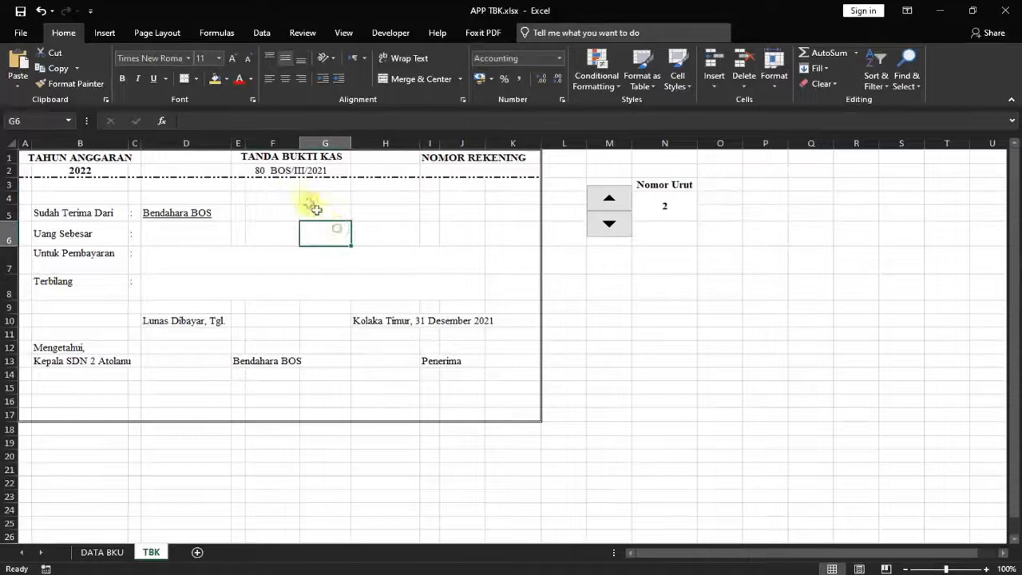
Test the E2 lookup by stepping Nomor Urut up to 3 and down to 1, and compare it with No. Bukti in DATA BKU
left_click(275, 170)
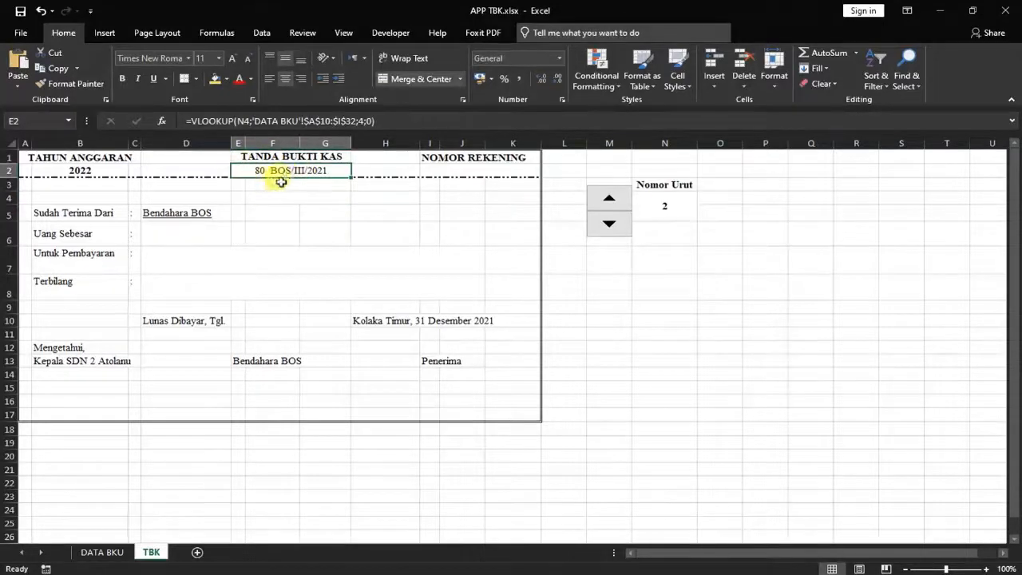
left_click(610, 226)
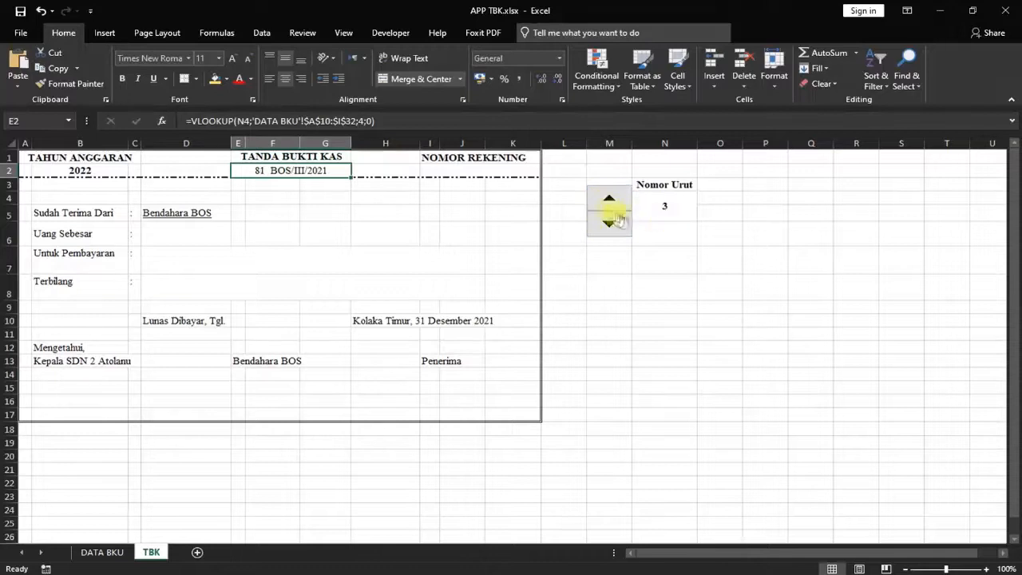
double_click(618, 228)
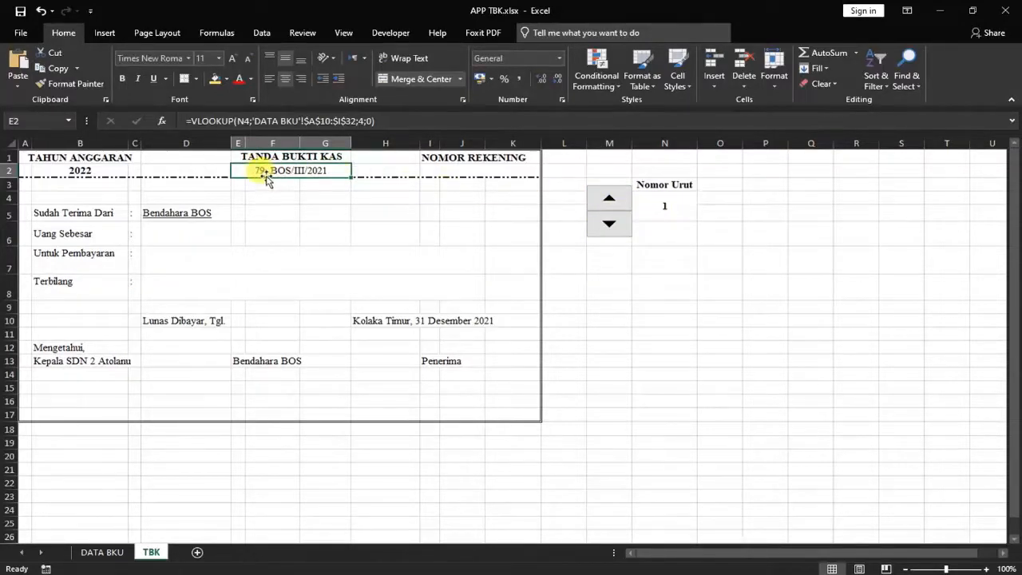
left_click(103, 551)
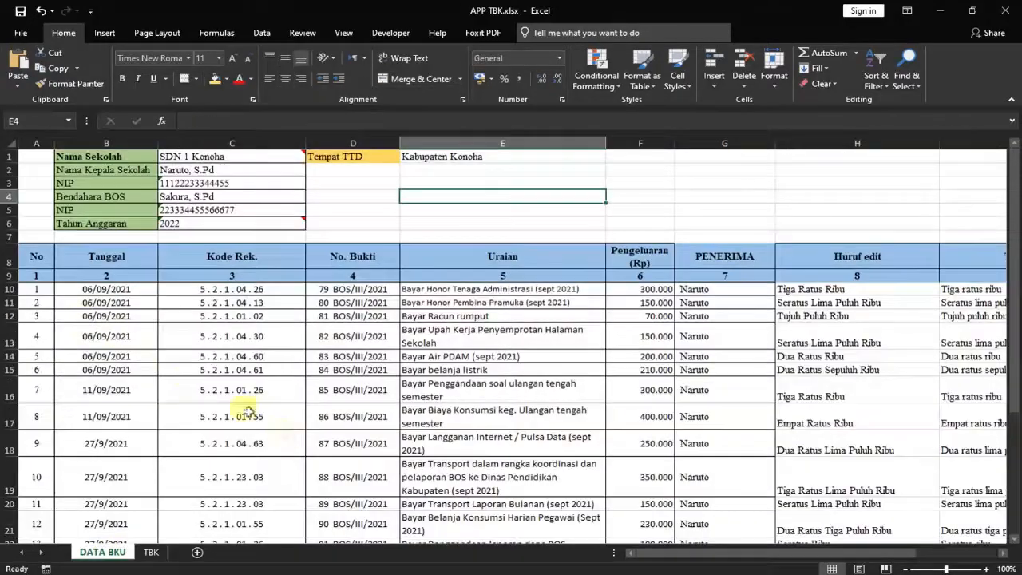
Check the lookup against the first entry row in DATA BKU by stepping Nomor Urut up to 2 and back to 1
left_click(42, 291)
left_click(11, 289)
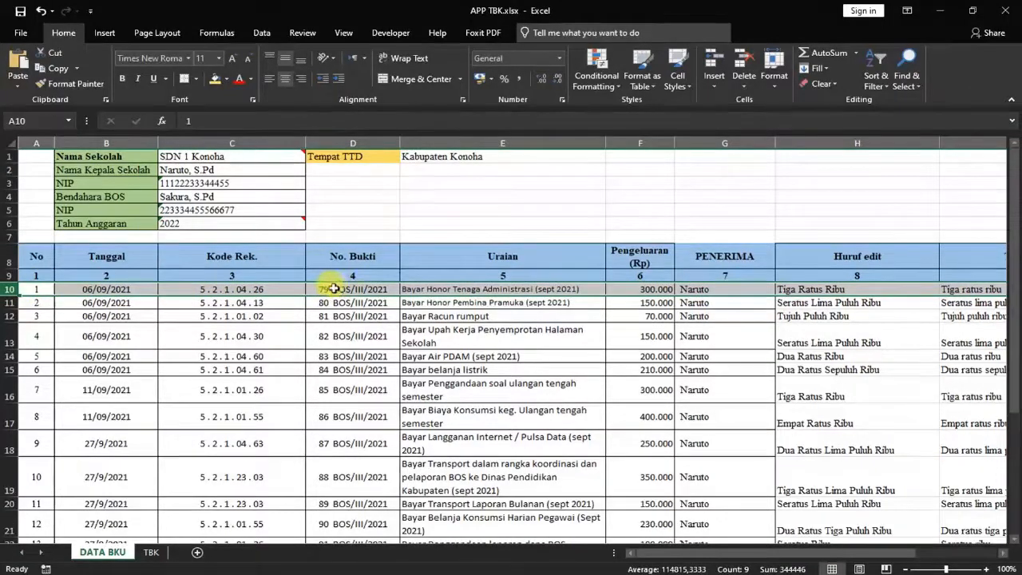
left_click(151, 551)
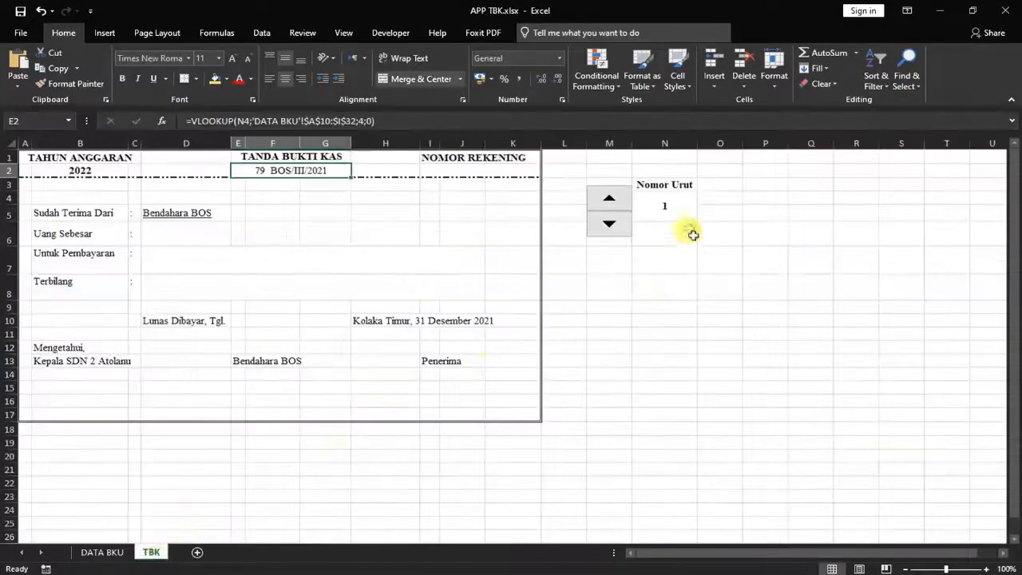
left_click(662, 205)
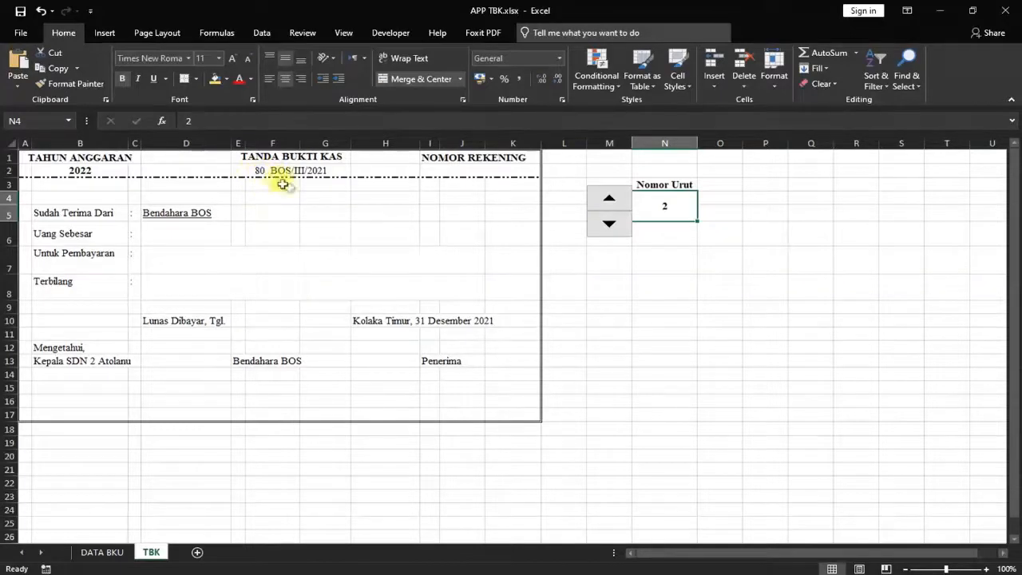
left_click(608, 202)
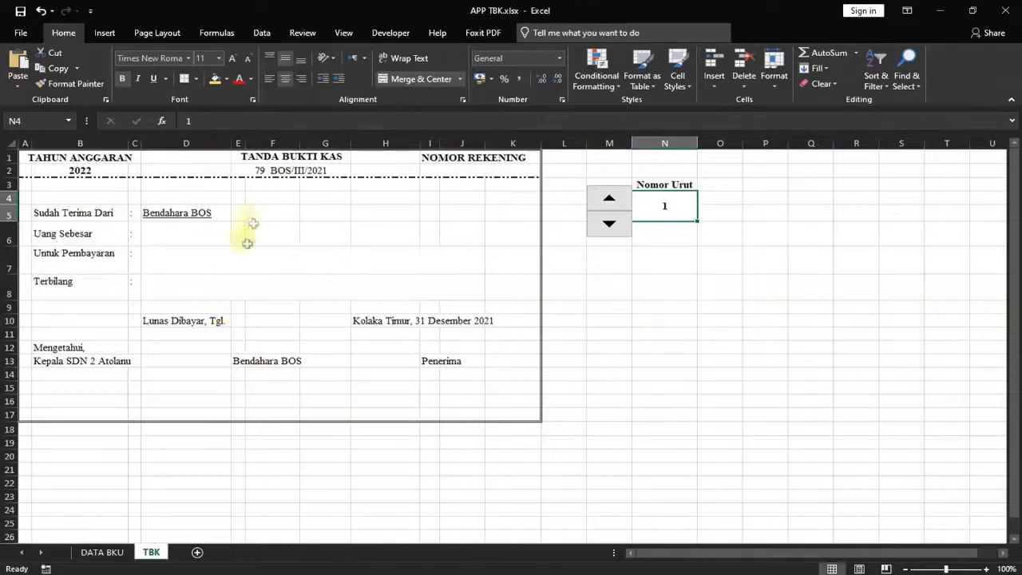
Make the lookup value in the E2 formula absolute, giving =VLOOKUP($N$4;'DATA BKU'!$A$10:$I$32;4;0)
left_click(273, 172)
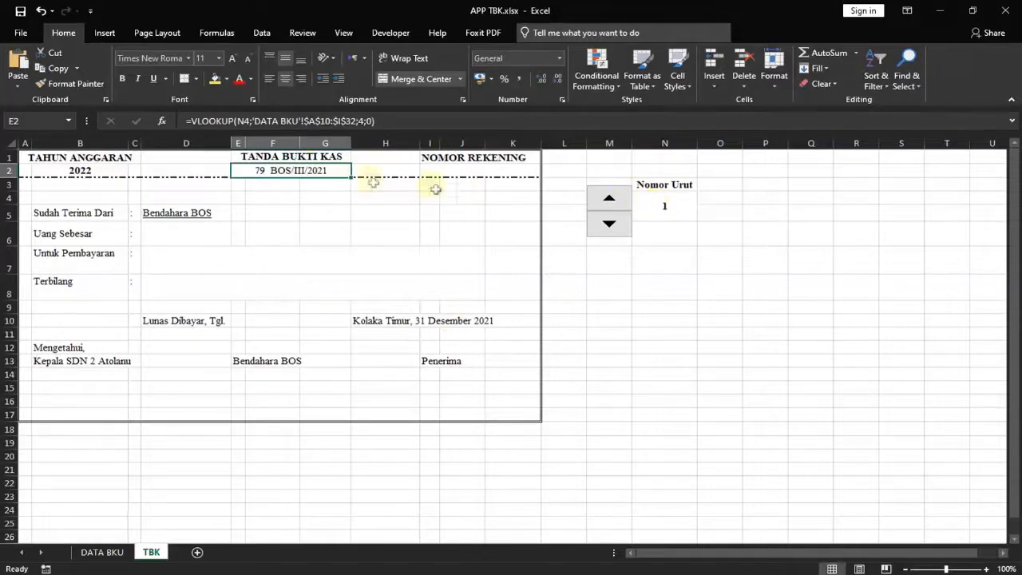
left_click(243, 120)
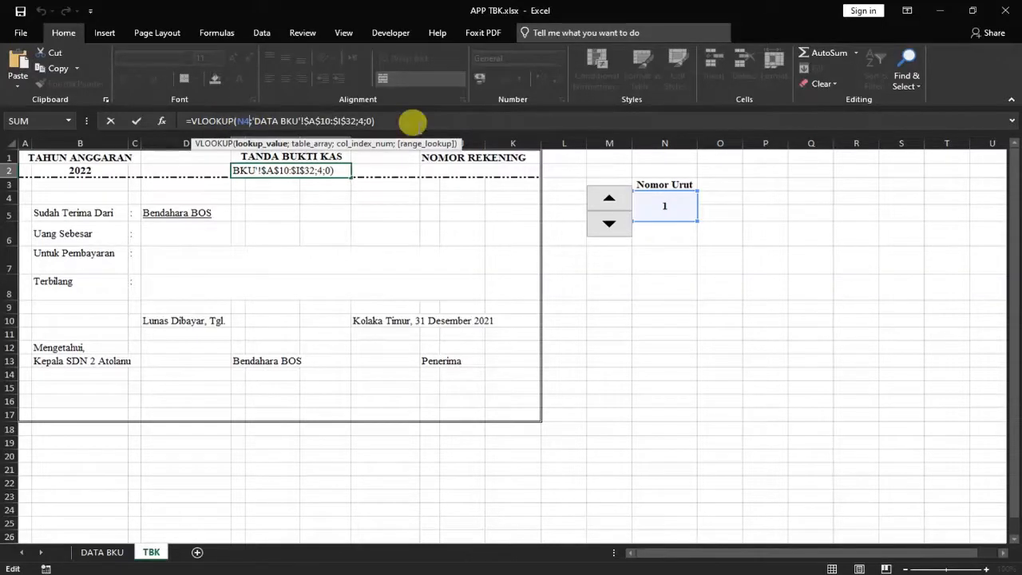
key("F4")
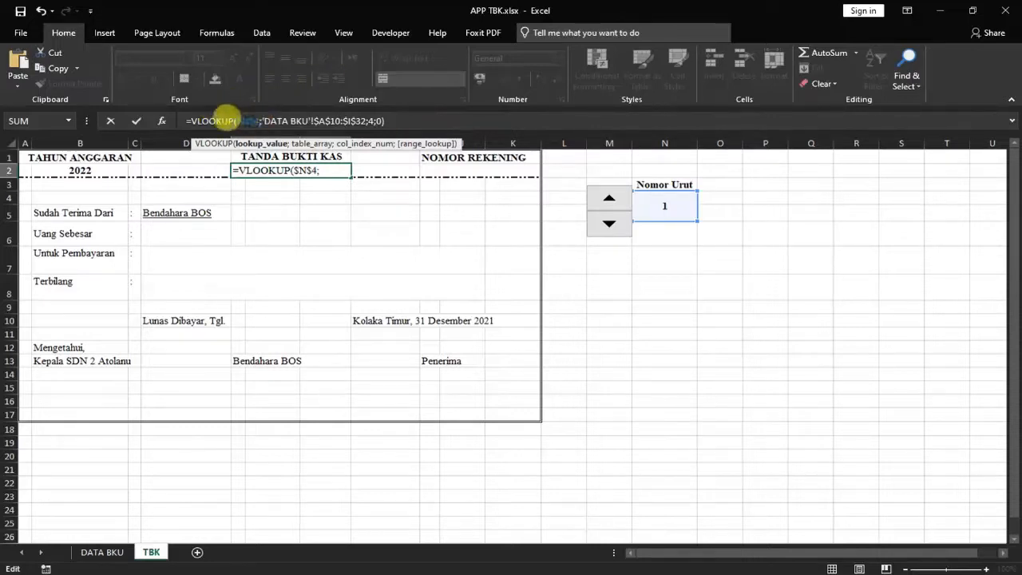
left_click(391, 119)
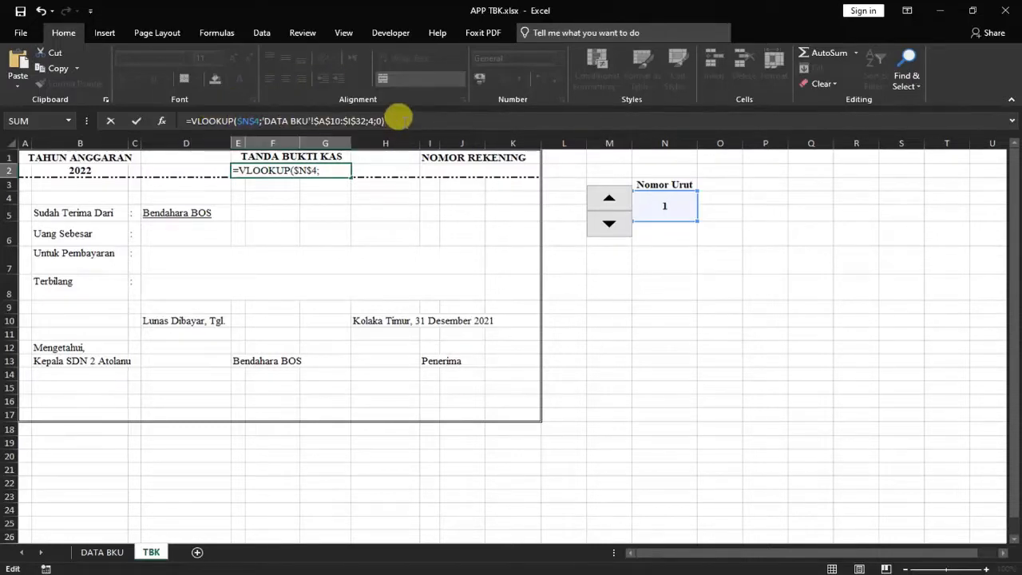
key("Return")
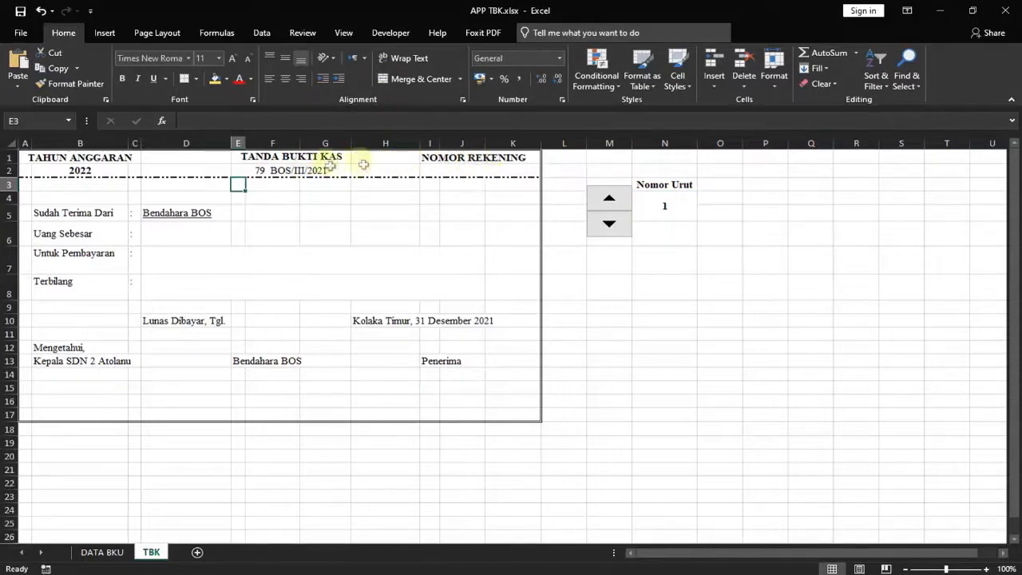
Copy the E2 VLOOKUP formula text into merged cell I2 under NOMOR REKENING
left_click(299, 171)
left_click(412, 120)
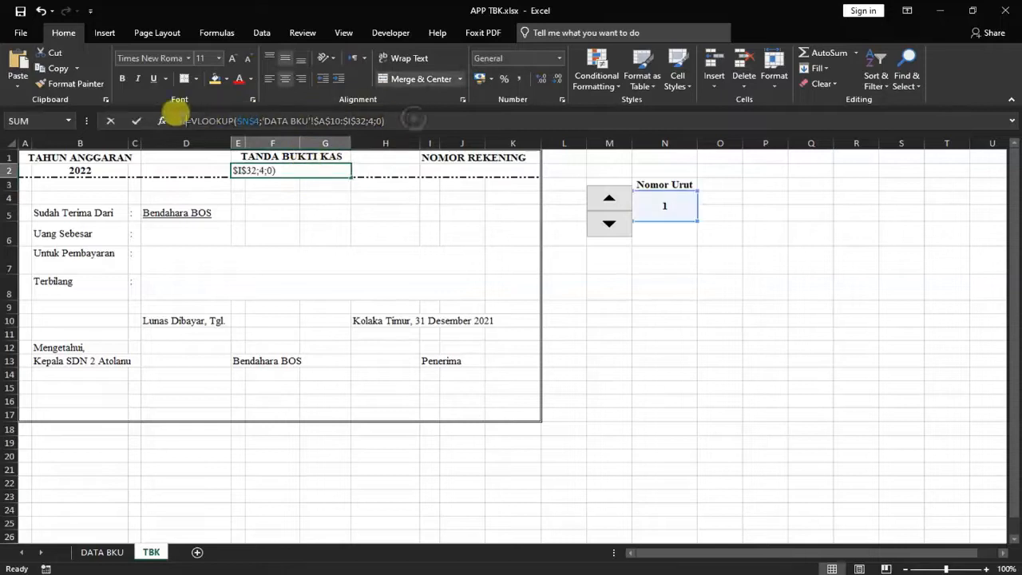
key("ctrl+c")
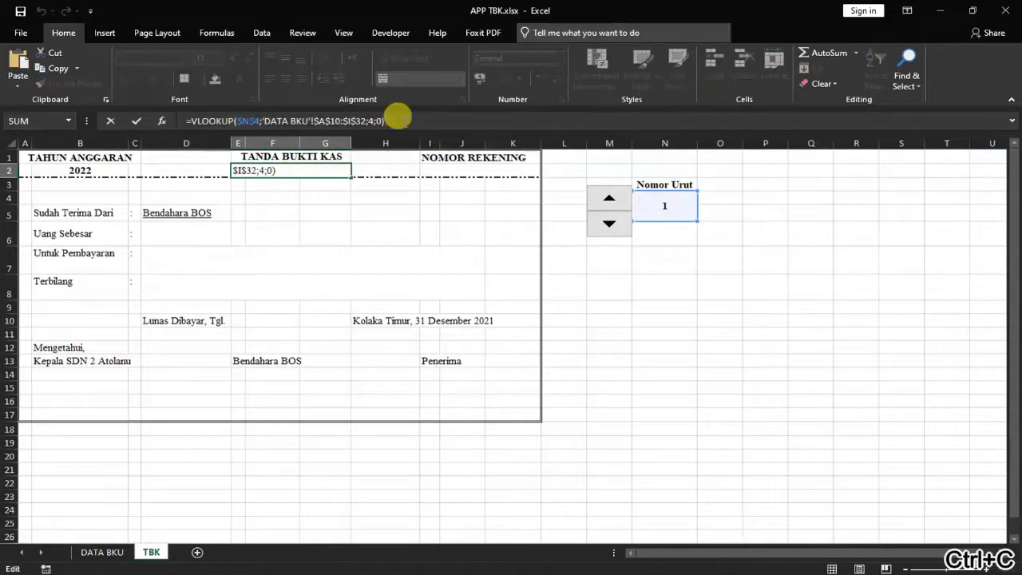
key("Return")
left_click(469, 169)
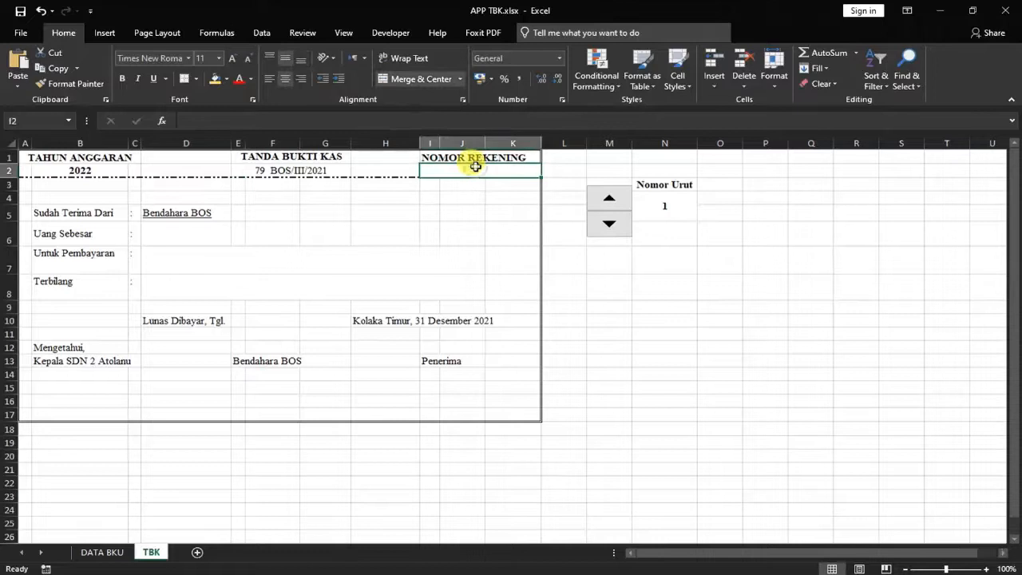
key("F2")
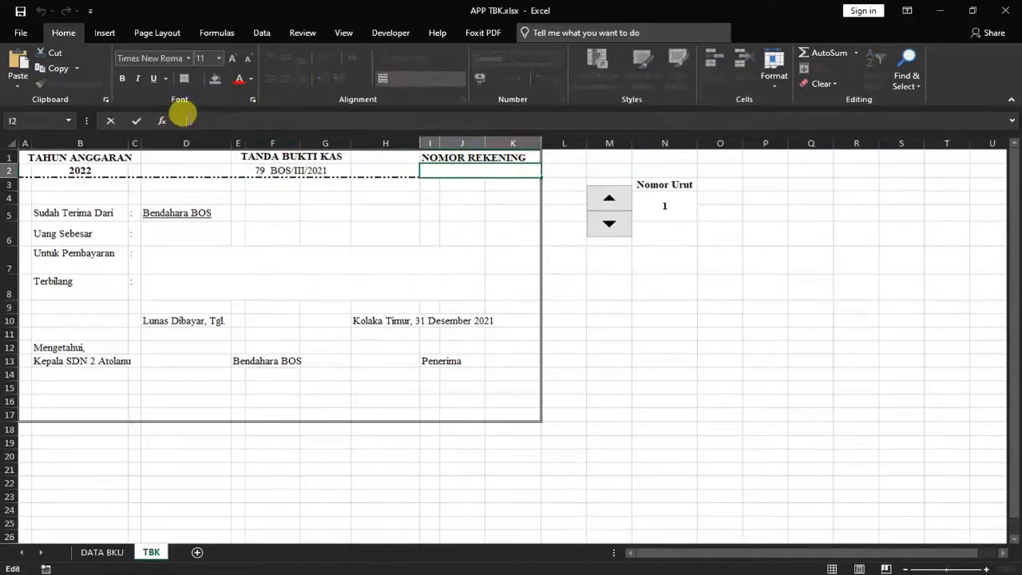
key("ctrl+v")
left_click(471, 237)
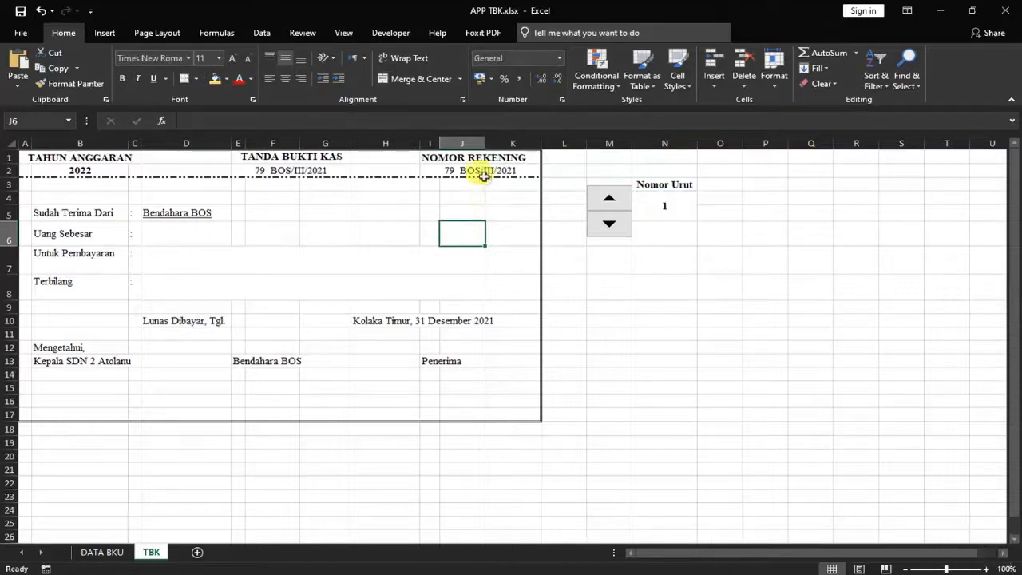
Set the I2 formula's column index to 3, the Kode Rek. column in DATA BKU, and test it with Nomor Urut 2
left_click(479, 173)
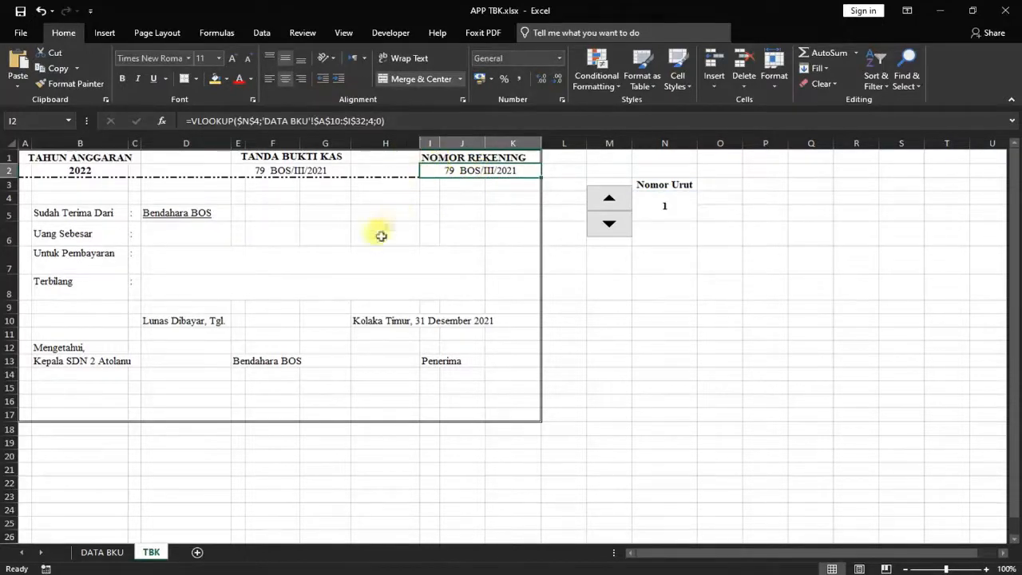
left_click(104, 551)
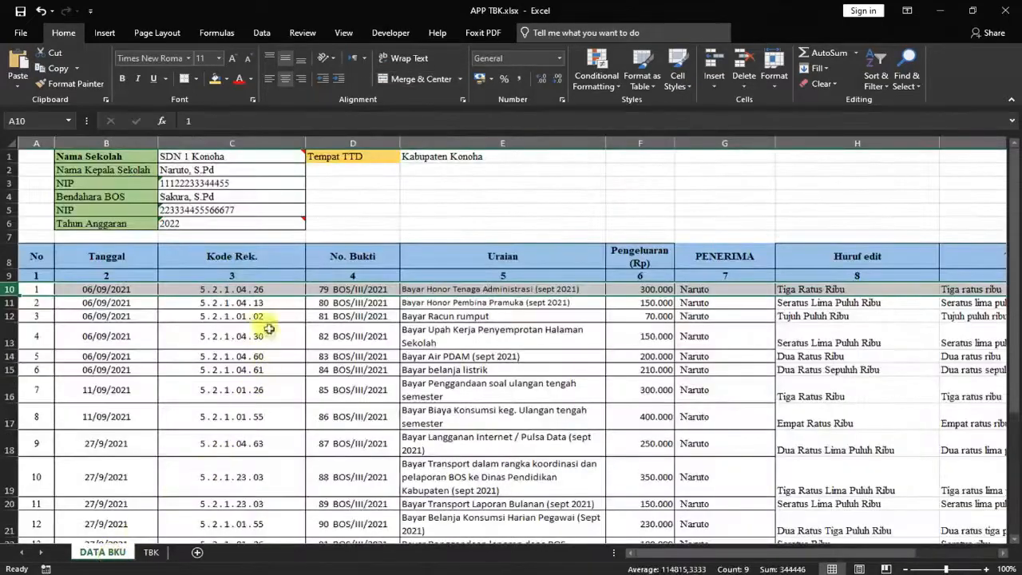
left_click(239, 277)
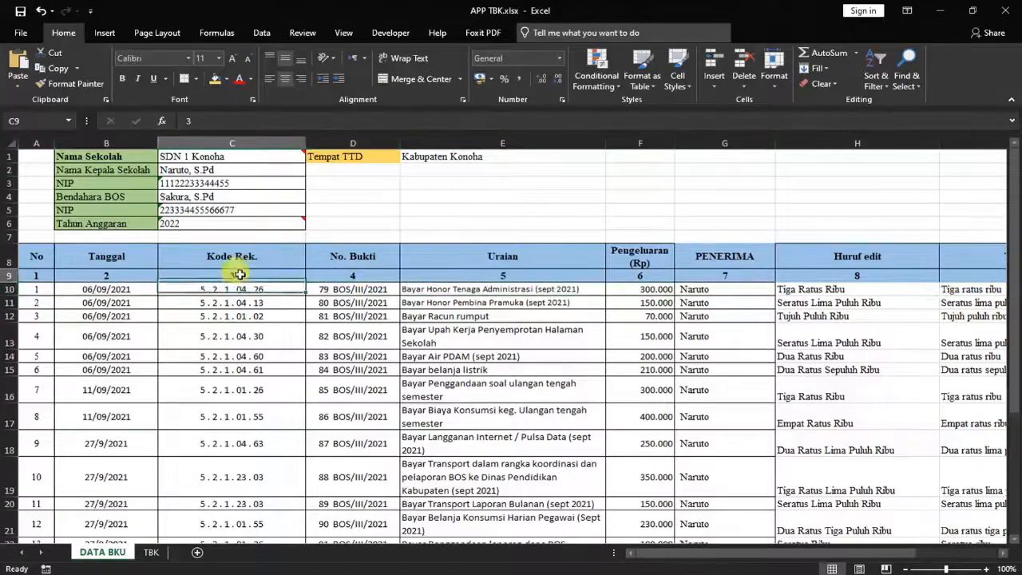
left_click(151, 552)
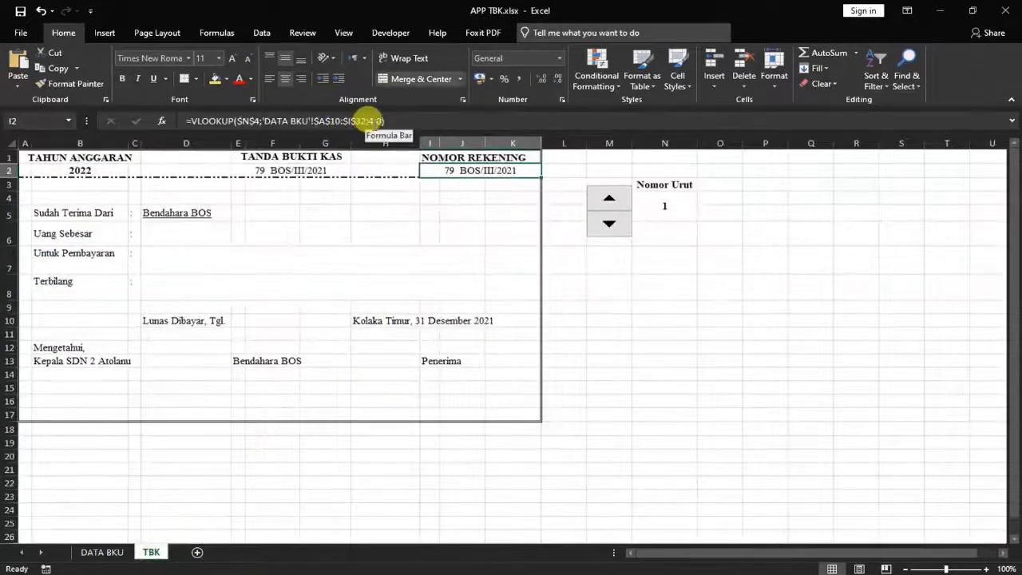
left_click(372, 120)
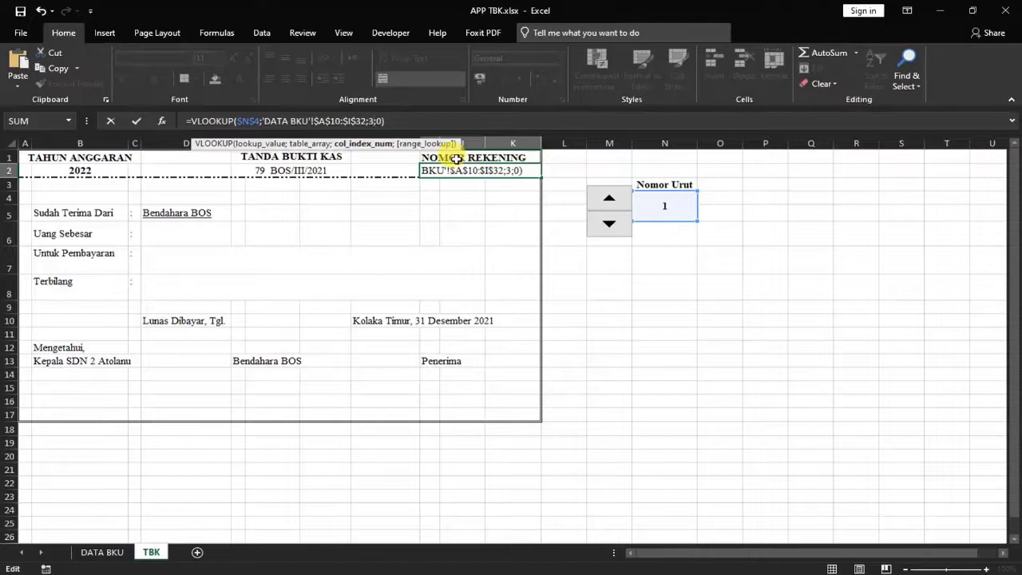
key("Right")
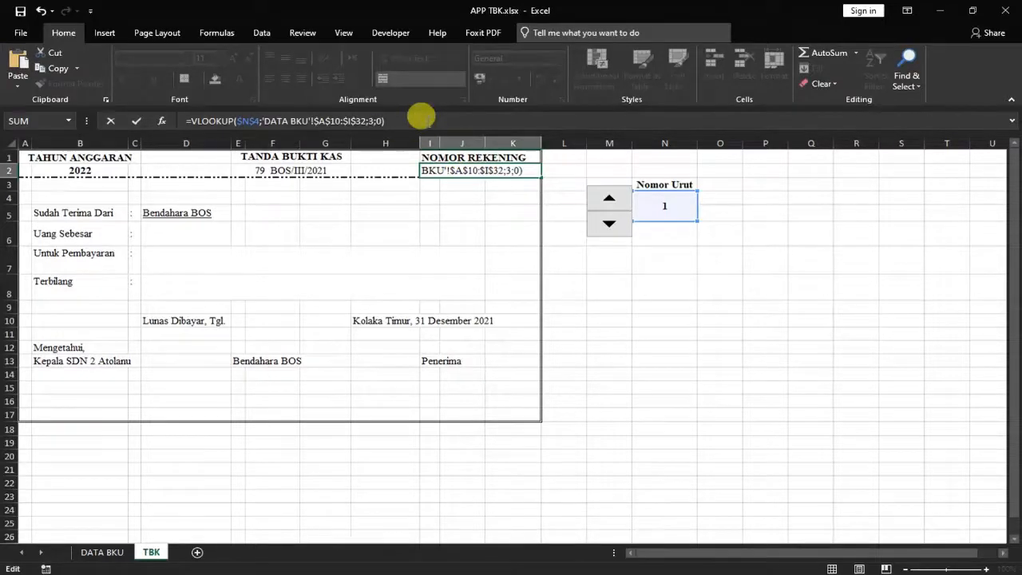
key("Return")
left_click(565, 322)
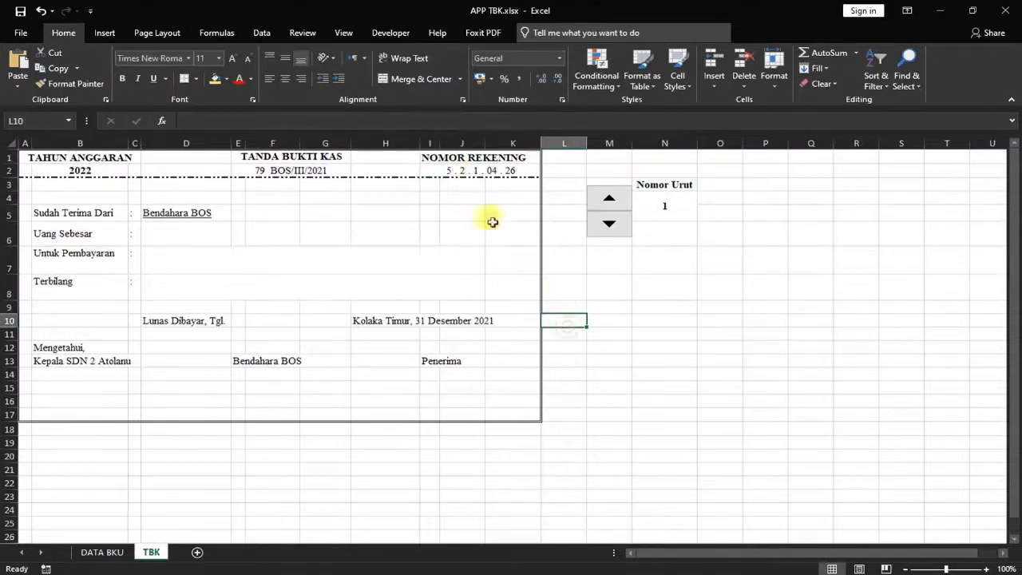
left_click(616, 205)
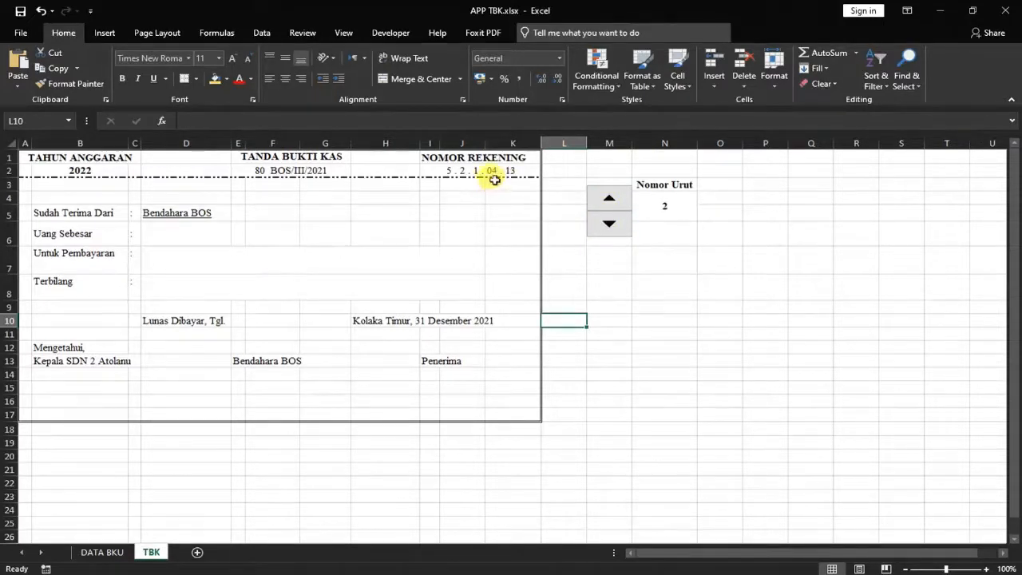
Change the heading in I1 to KODE REKENING
left_click(462, 158)
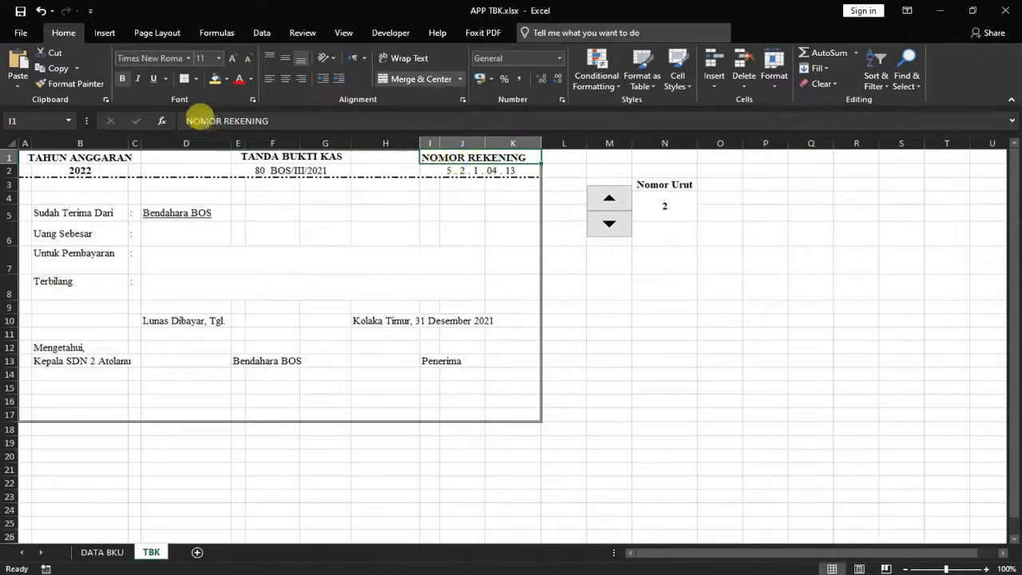
double_click(198, 120)
type("KO")
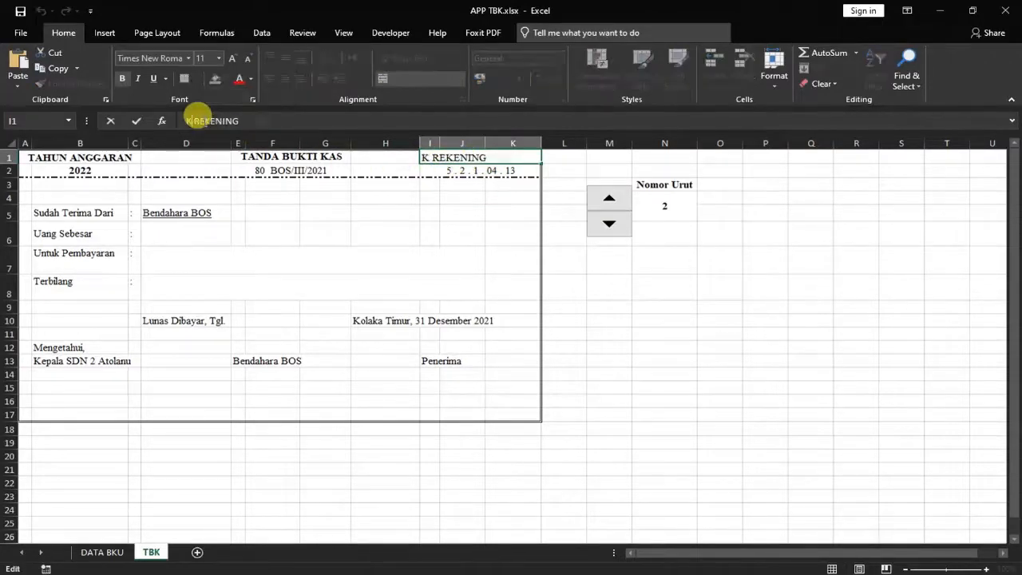
type("DE")
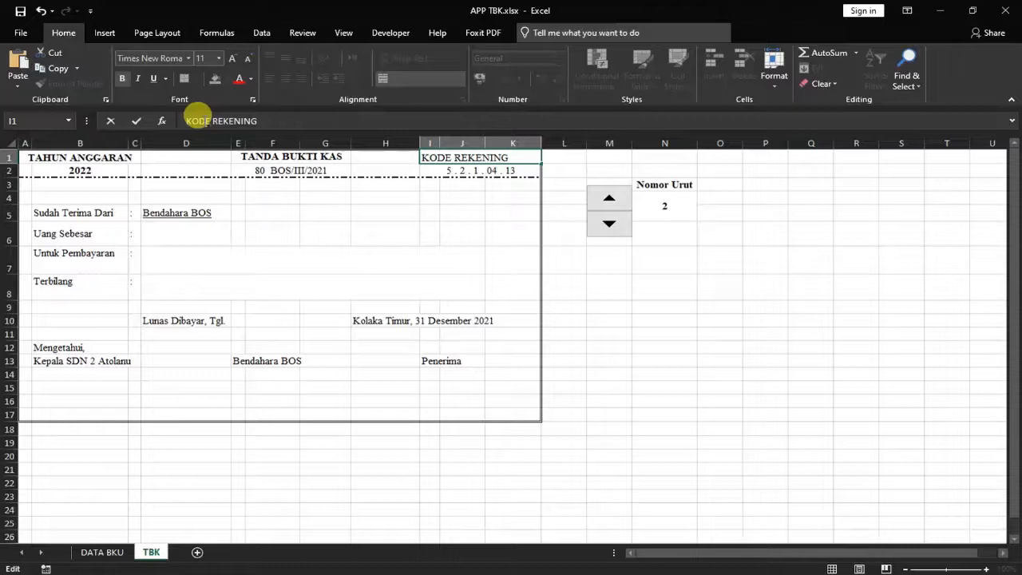
key("Return")
left_click(385, 236)
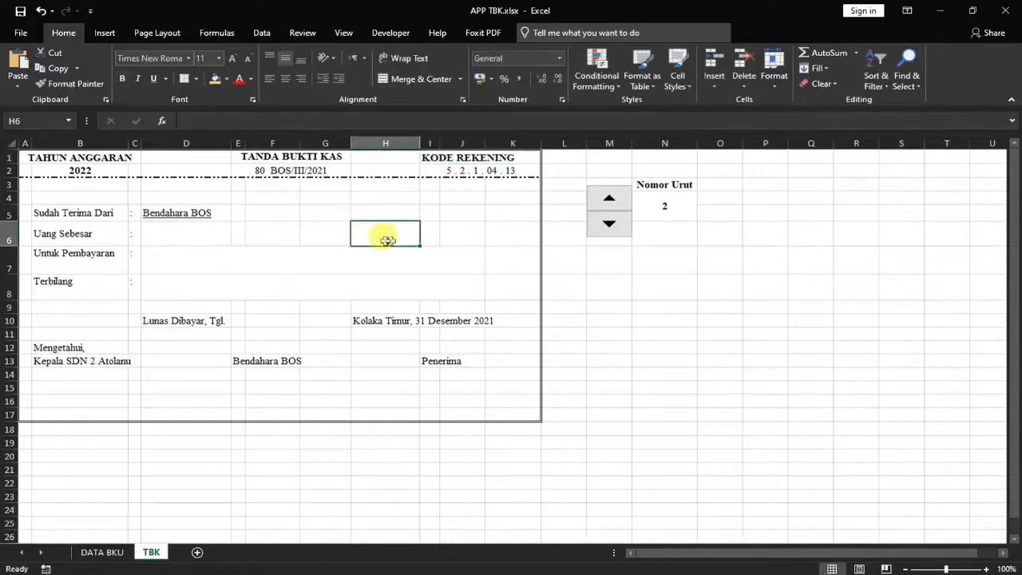
Centre the KODE REKENING heading in I1 horizontally and vertically
left_click(489, 172)
left_click(481, 200)
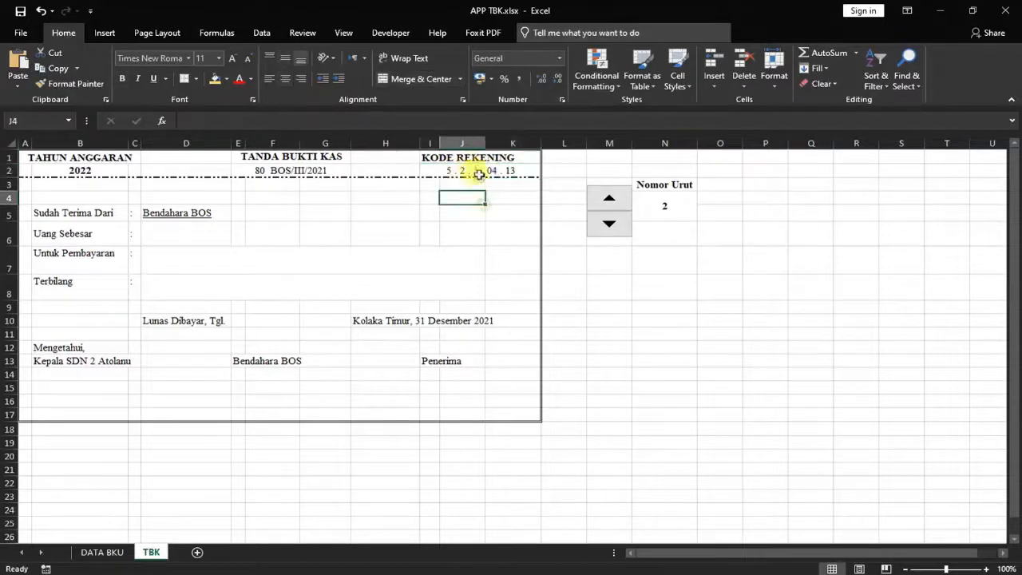
left_click(469, 158)
left_click(287, 81)
left_click(287, 58)
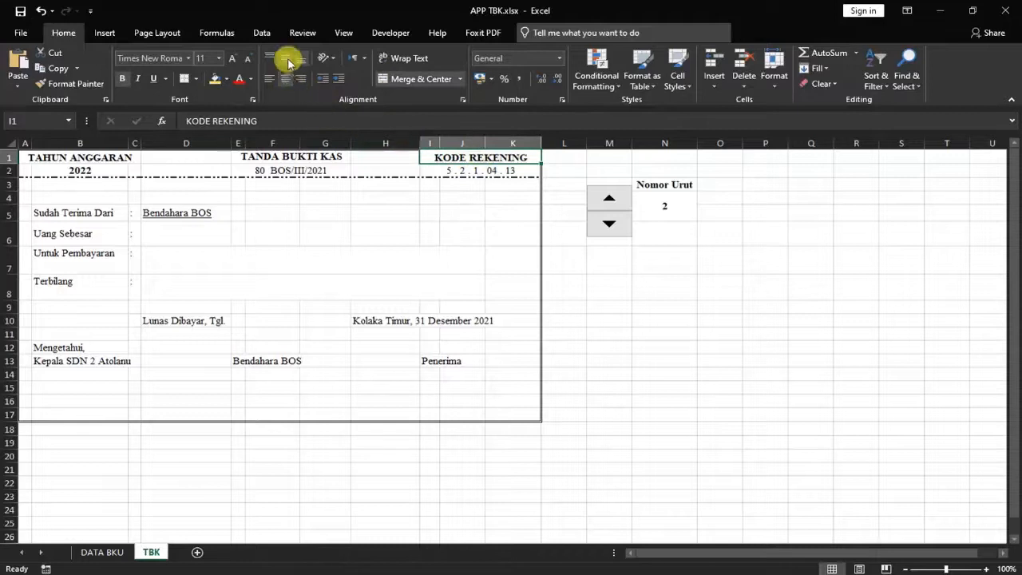
left_click(662, 321)
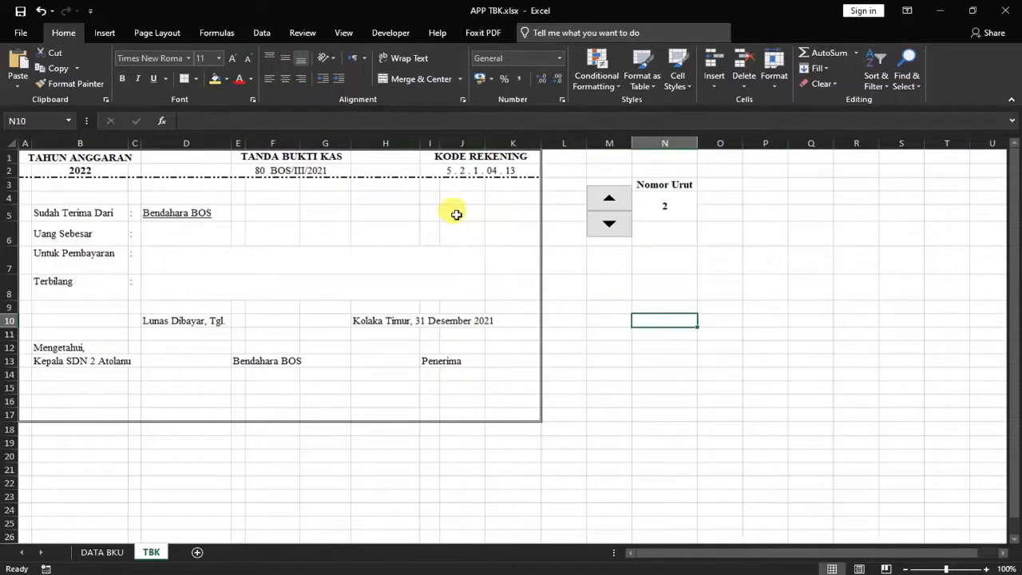
Copy the E2 formula =VLOOKUP($N$4;'DATA BKU'!$A$10:$I$32;4;0) into cell D6 for Uang Sebesar
left_click(159, 233)
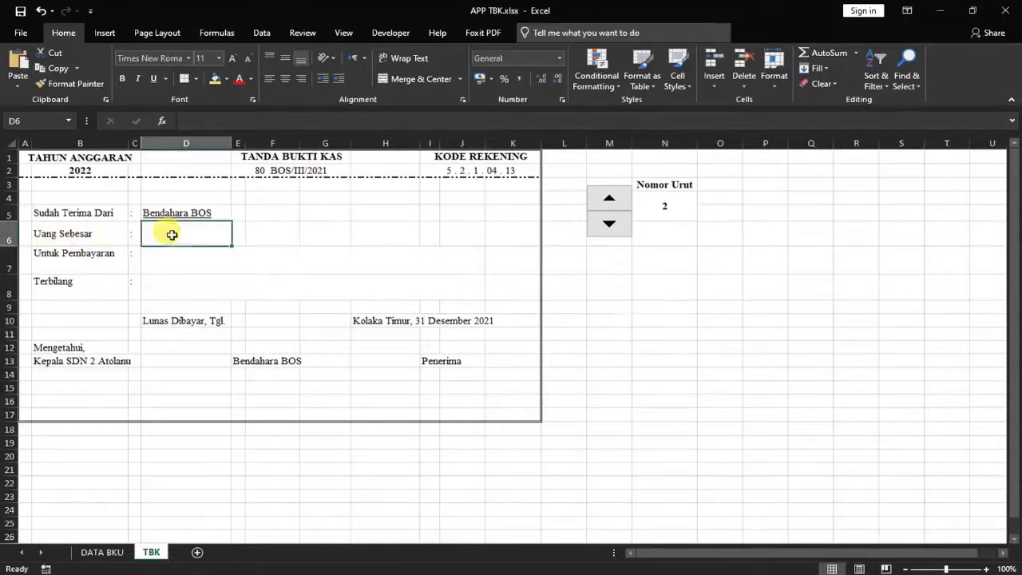
left_click(321, 170)
left_click(391, 120)
left_click_drag(391, 119, 165, 119)
key("ctrl+c")
left_click(407, 114)
key("Return")
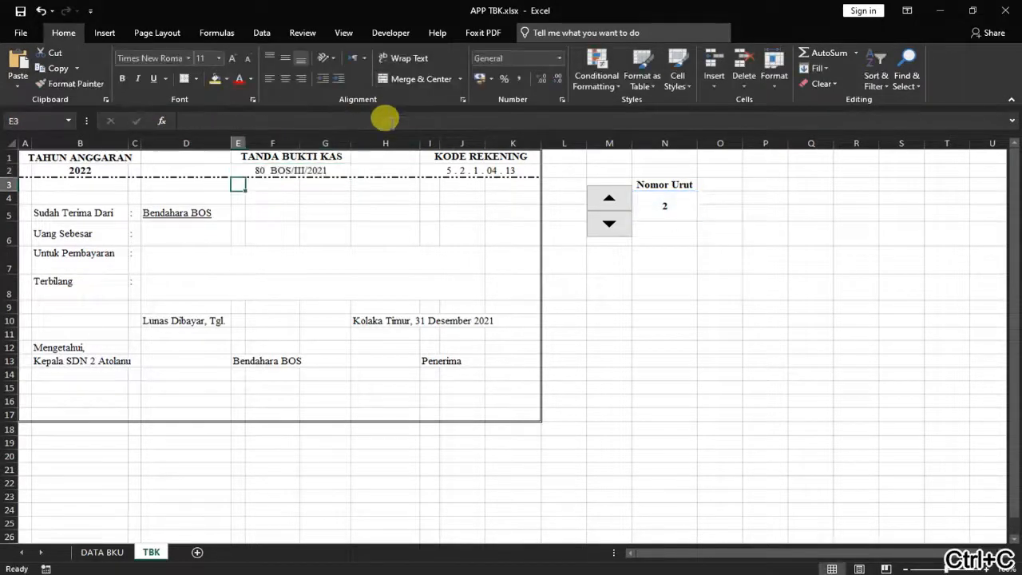
left_click(152, 233)
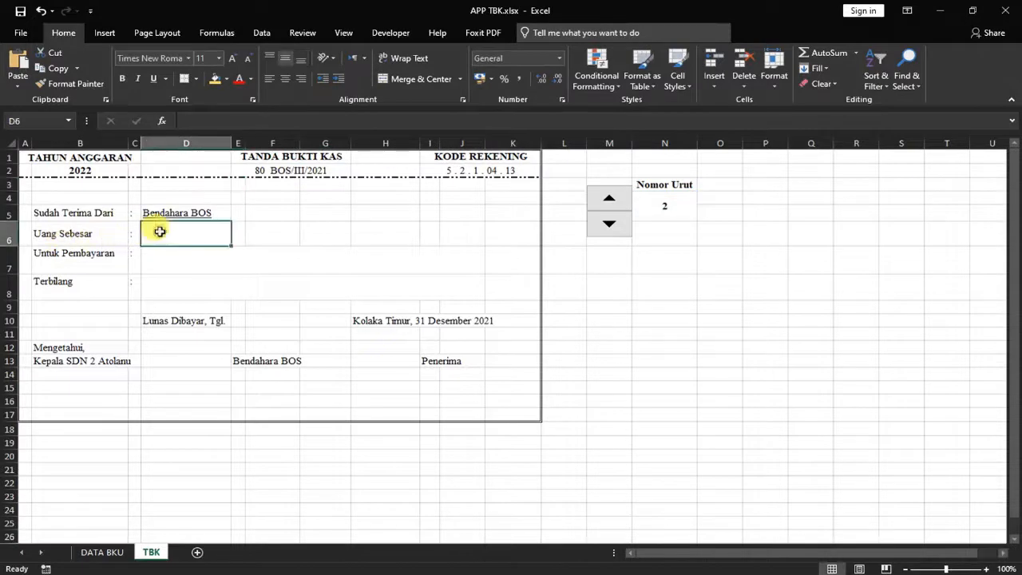
left_click(209, 118)
key("ctrl+v")
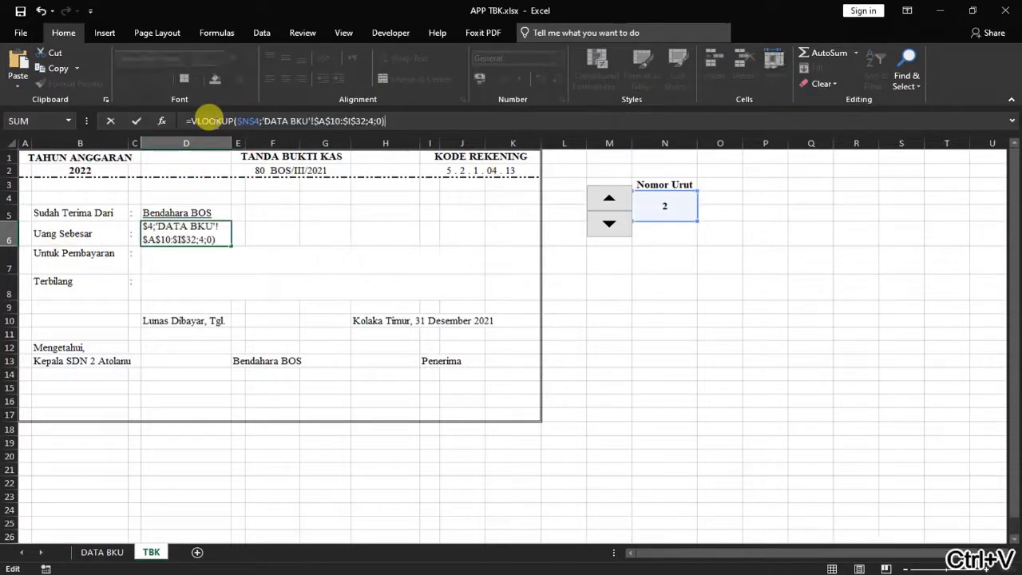
key("Return")
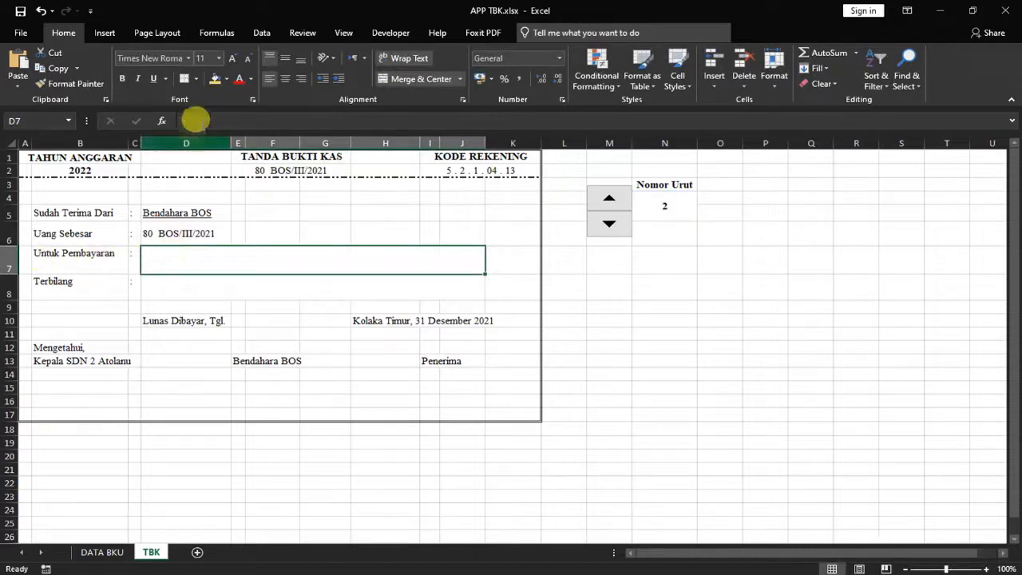
Paste the same VLOOKUP formula into merged cell D7 for Untuk Pembayaran
left_click(196, 117)
key("ctrl+v")
key("Return")
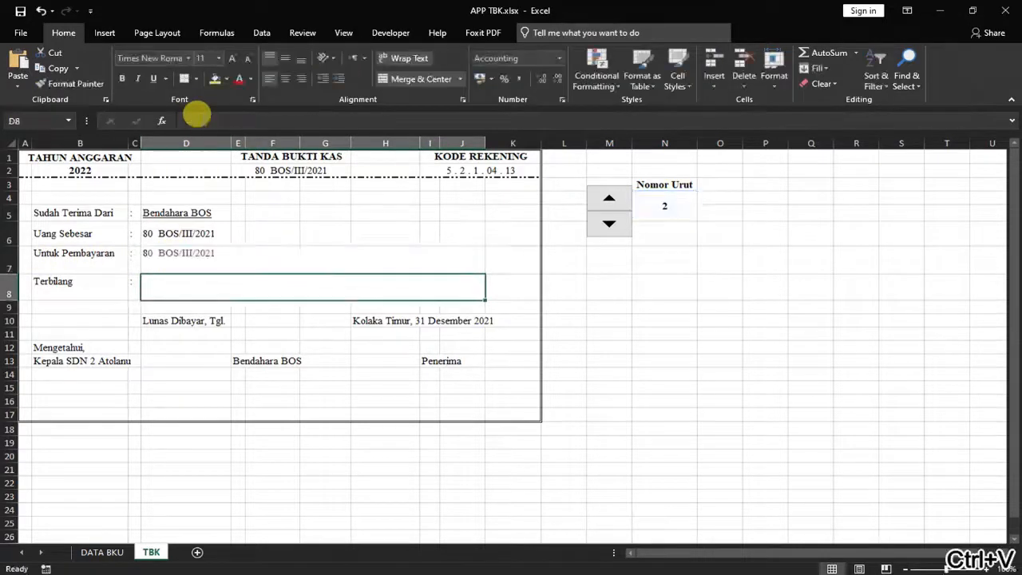
Paste the VLOOKUP formula =VLOOKUP($N$4;'DATA BKU'!$A$10:$I$32;4;0) into merged cell D8 for Terbilang
left_click(239, 114)
key("ctrl+v")
key("Return")
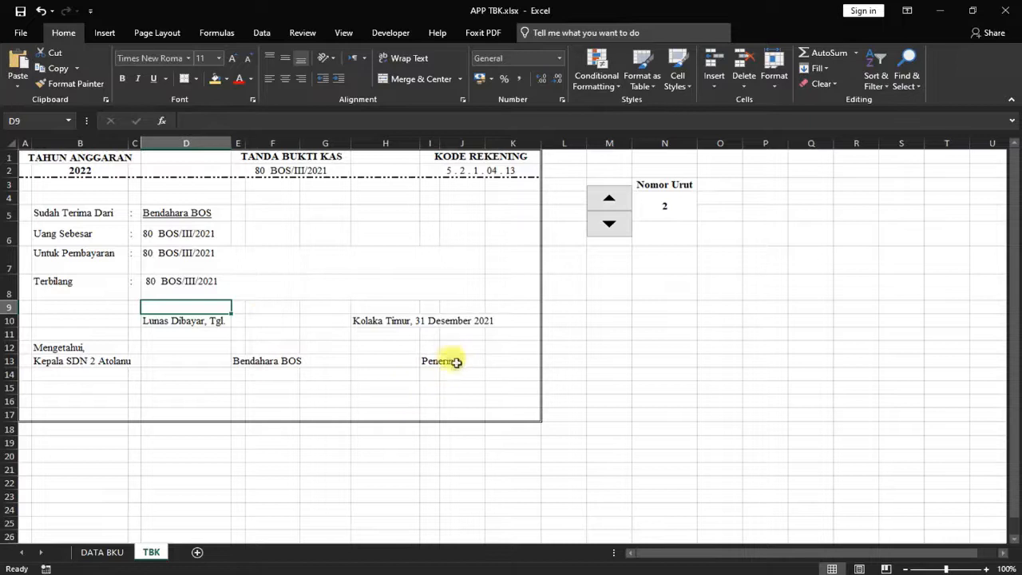
Merge and centre I16:K16 under Penerima and paste the same VLOOKUP formula into it
left_click(429, 400)
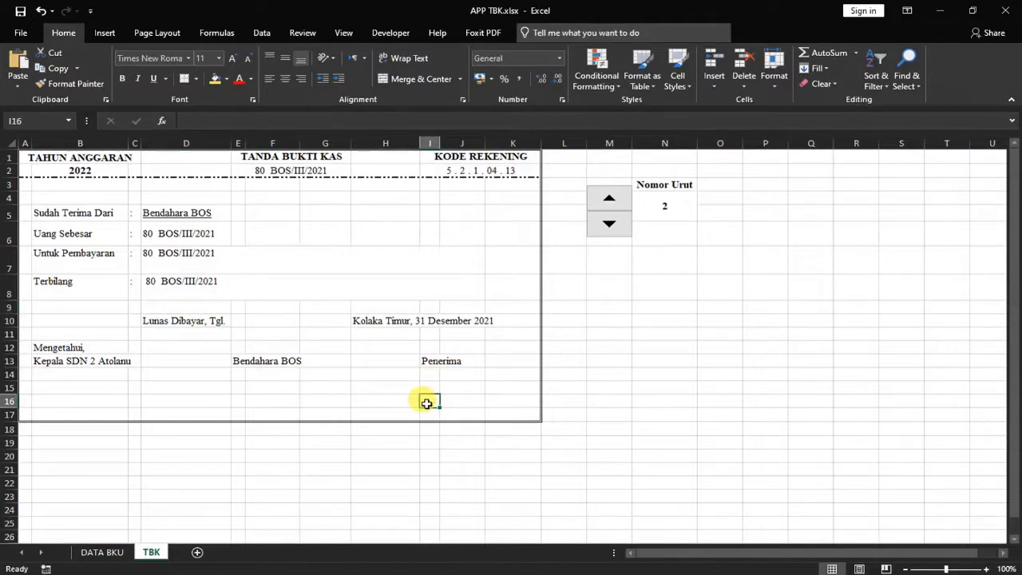
left_click_drag(428, 402, 487, 396)
left_click(408, 80)
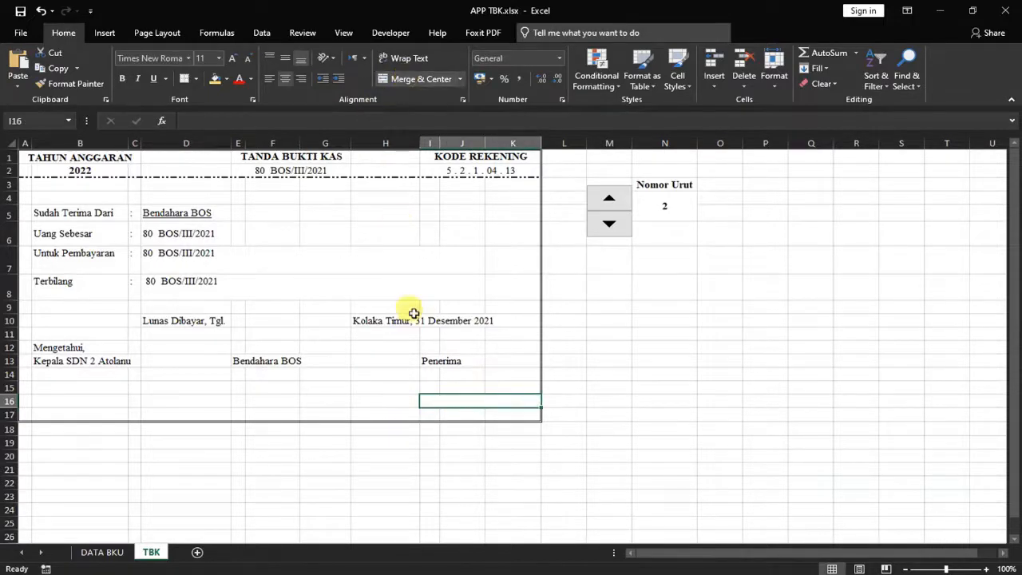
left_click(326, 112)
key("ctrl+v")
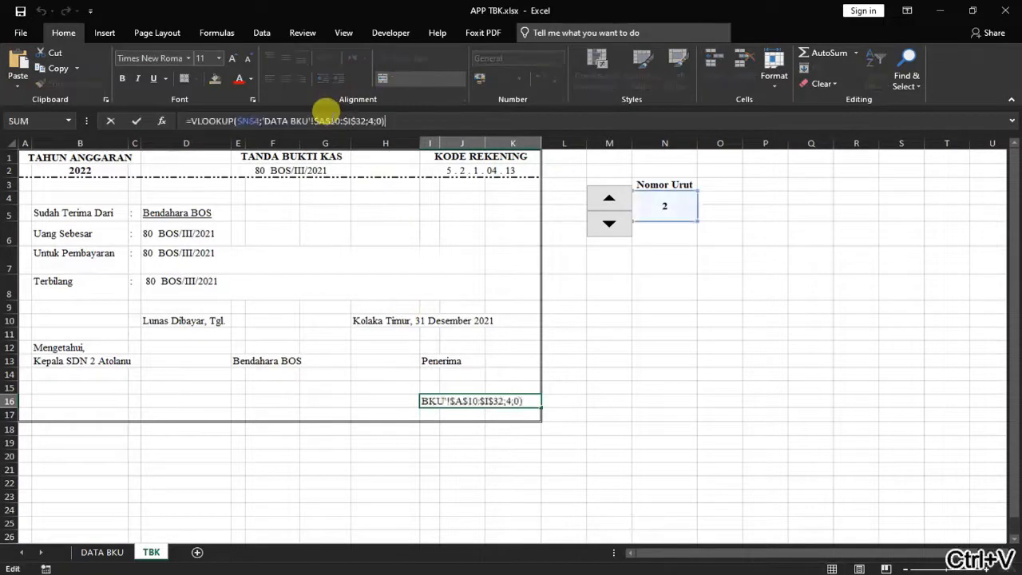
left_click(599, 357)
left_click(467, 401)
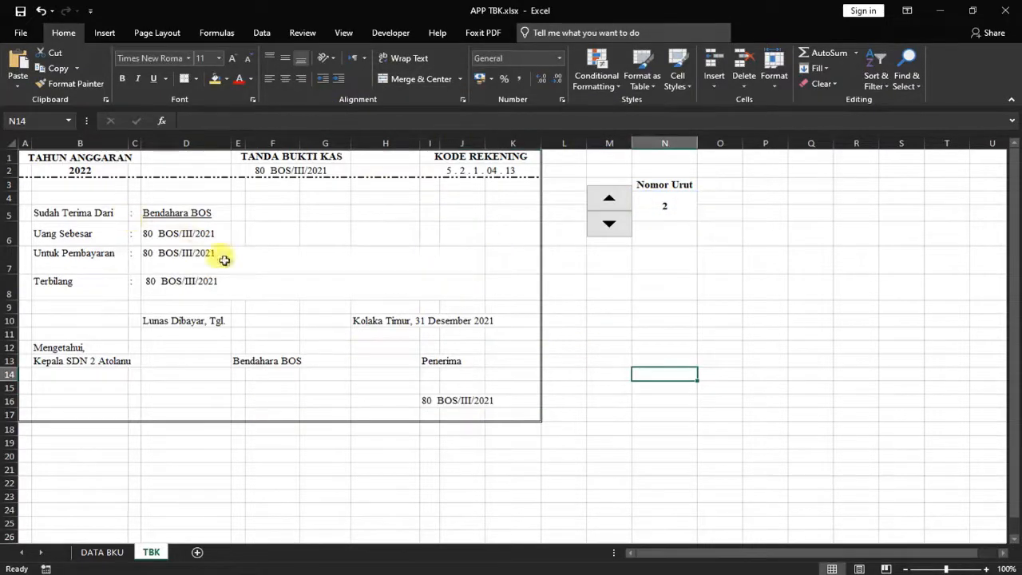
Change the VLOOKUP column index in D6 to 6 so Uang Sebesar takes the Pengeluaran amount from DATA BKU
left_click(177, 235)
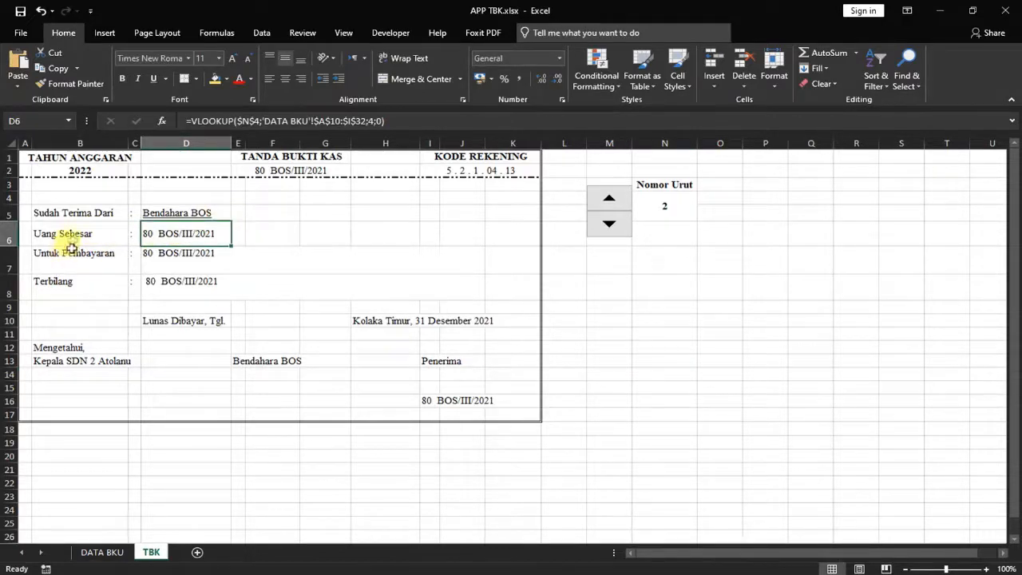
left_click(93, 552)
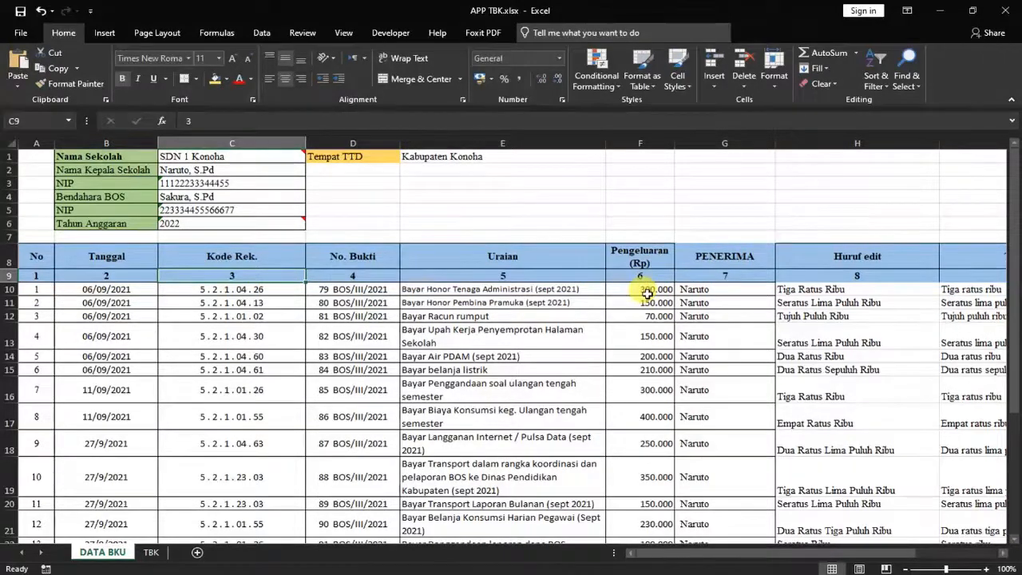
left_click(151, 552)
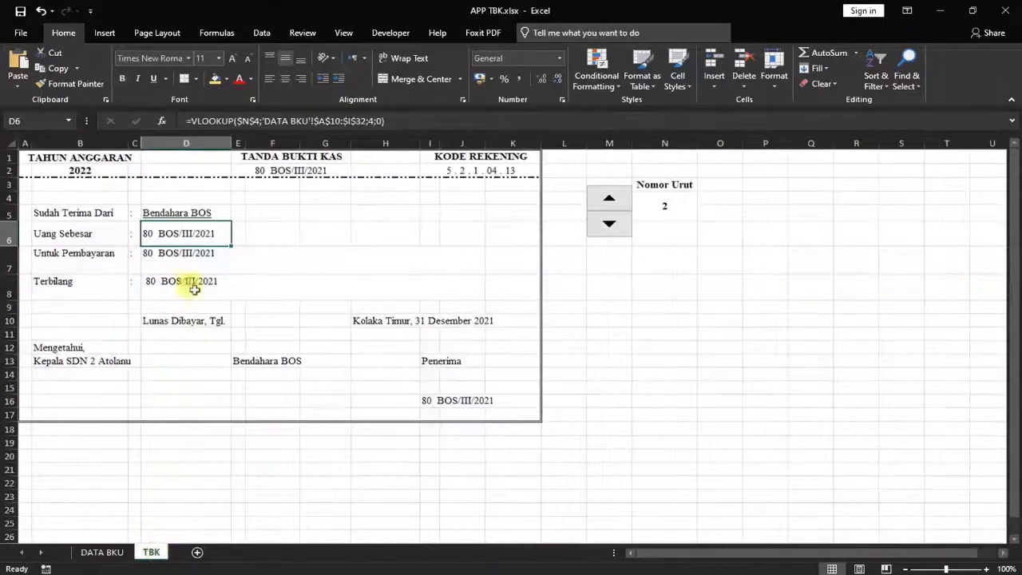
left_click(374, 120)
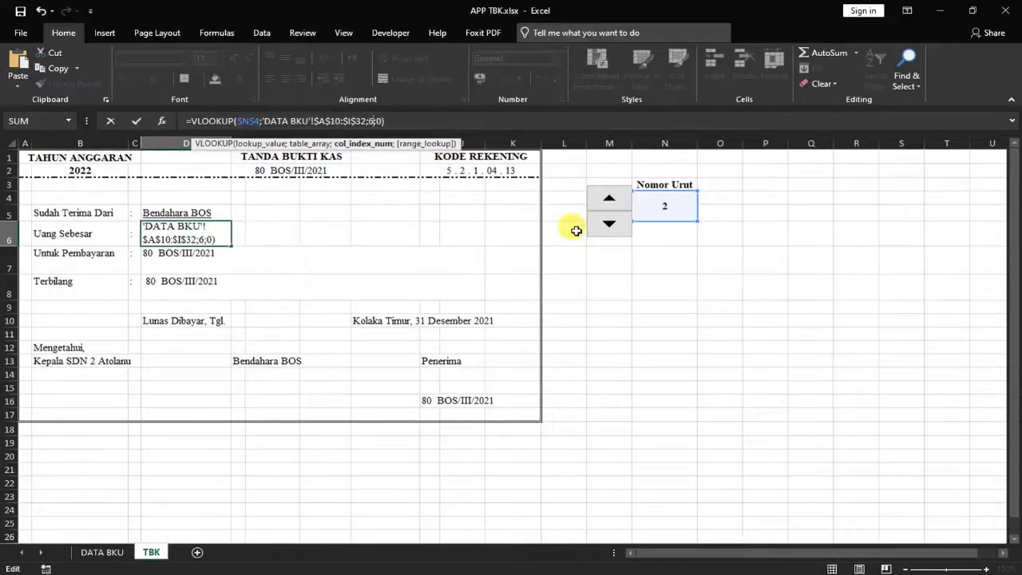
key("Right")
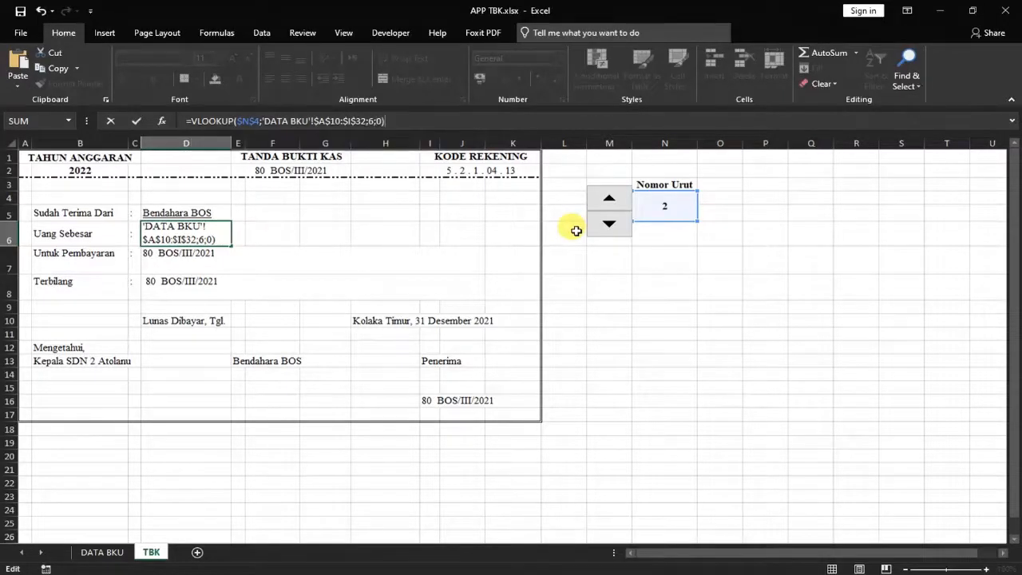
key("Return")
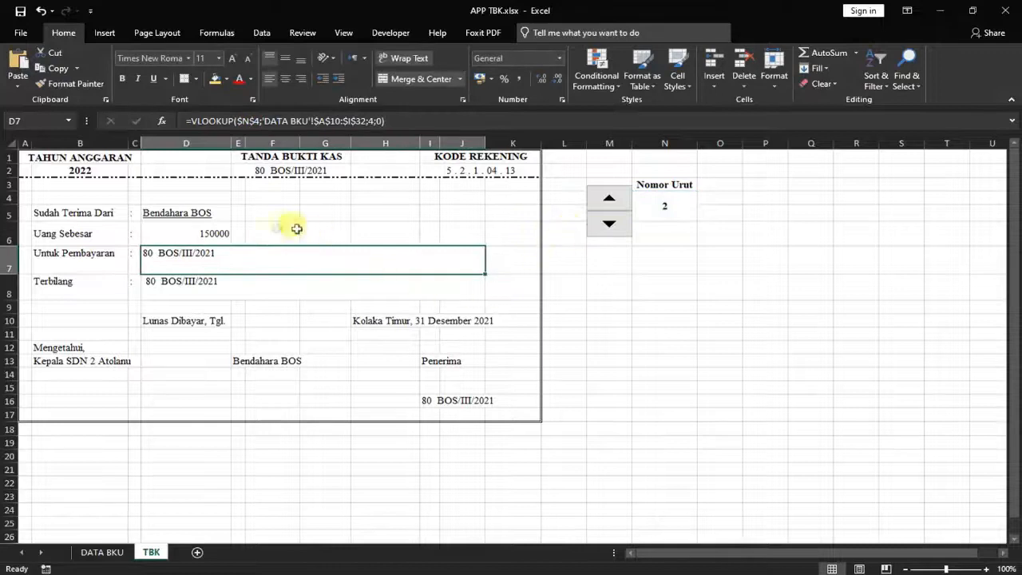
Format the Uang Sebesar amount in D6 as Rp accounting currency without decimals
left_click(204, 232)
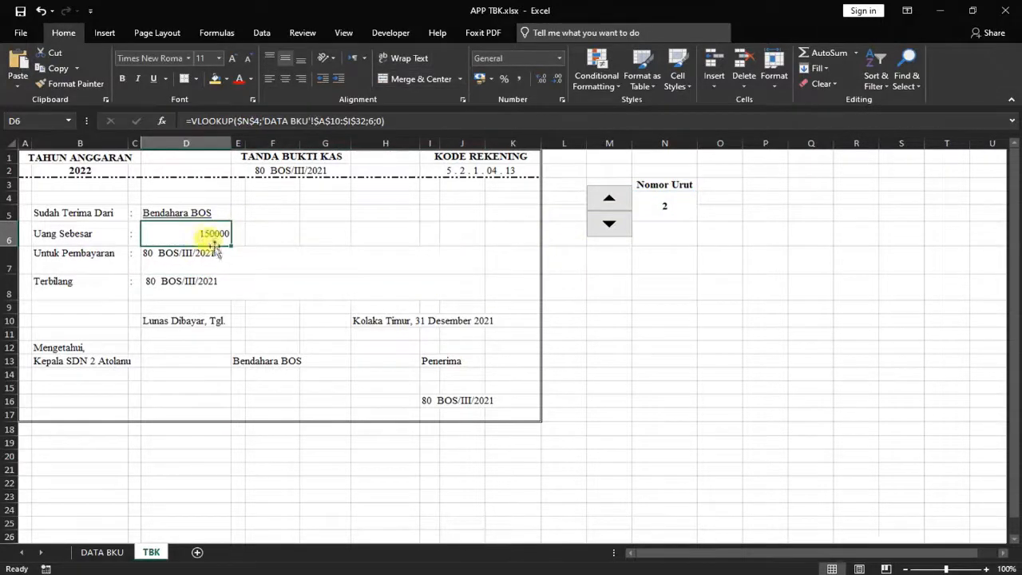
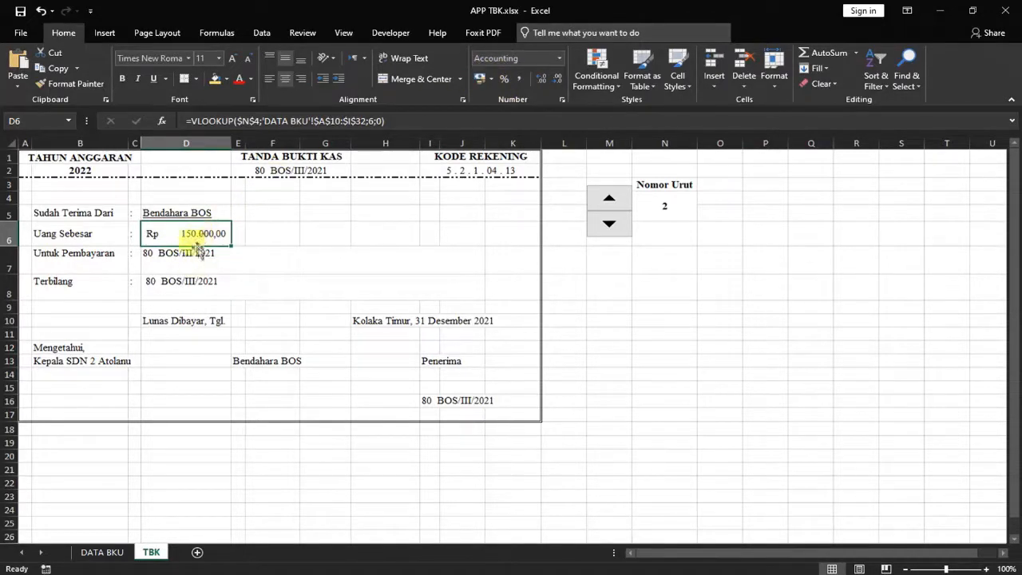
left_click(552, 80)
left_click(553, 80)
left_click(552, 80)
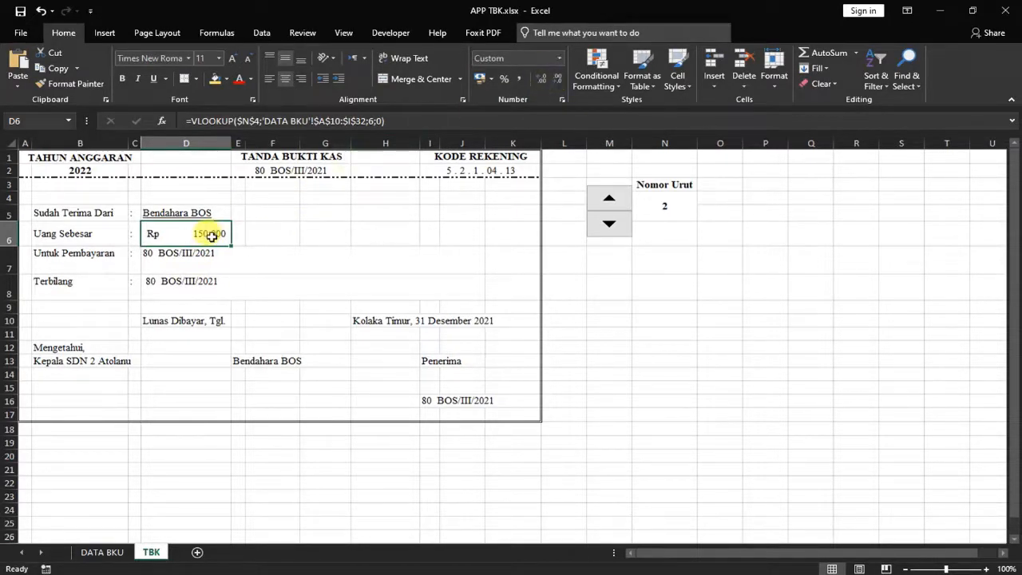
left_click(228, 283)
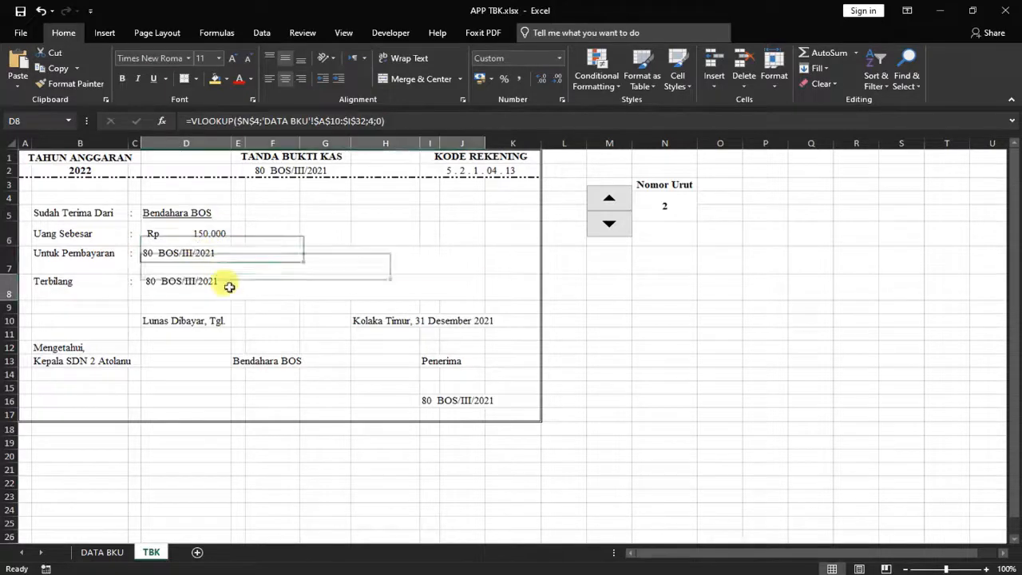
left_click(194, 238)
left_click(200, 263)
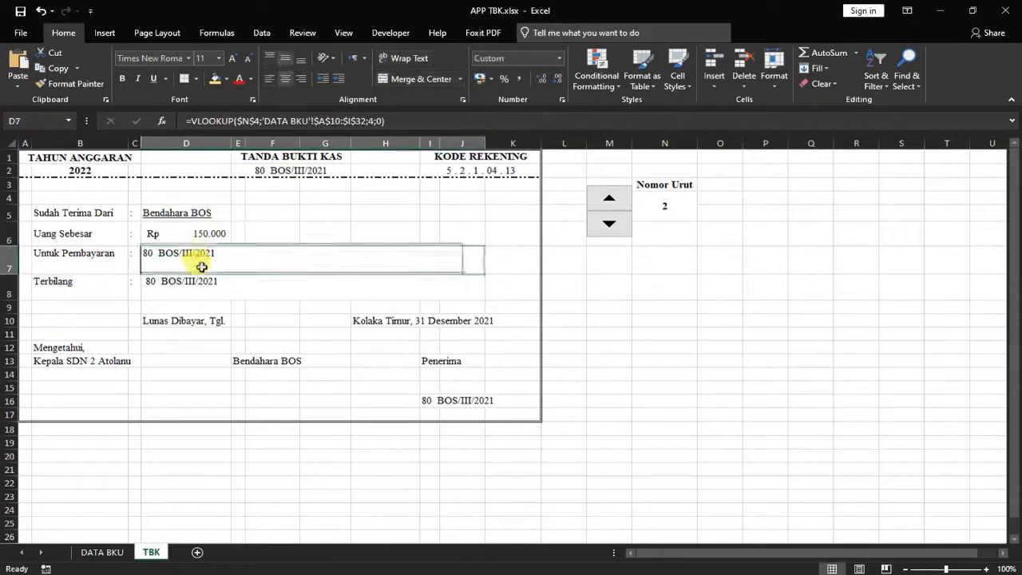
left_click(182, 229)
left_click(213, 254)
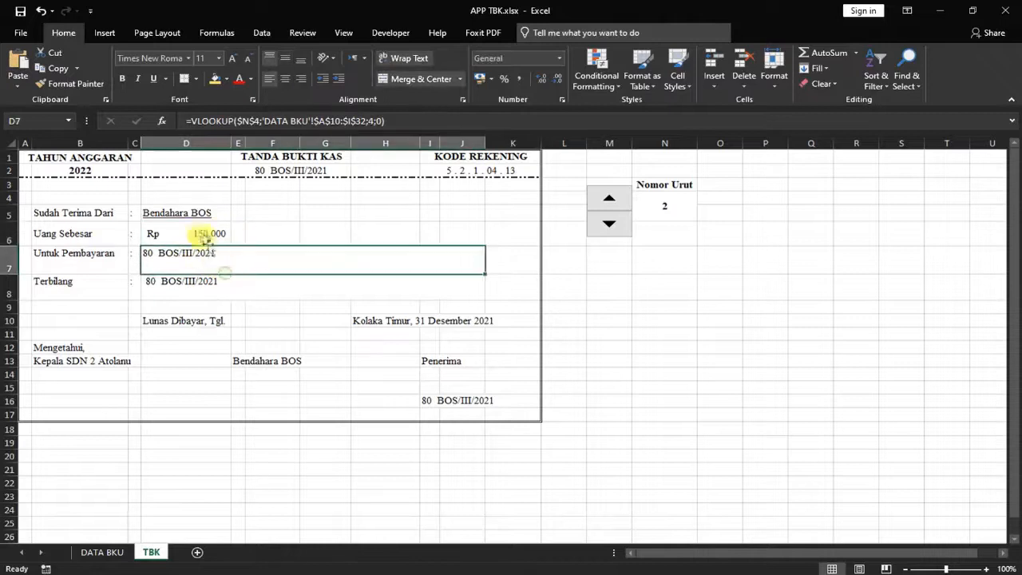
left_click(202, 235)
left_click(199, 284)
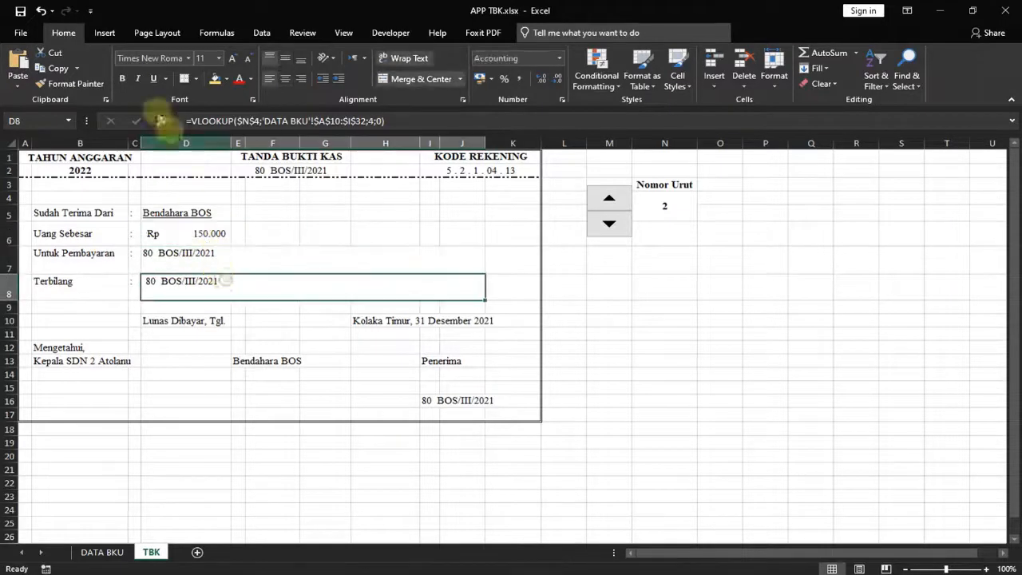
Draw a rectangle with snipped diagonal corners around the Uang Sebesar amount in D6:F6, with no fill and a thin black outline
left_click(103, 33)
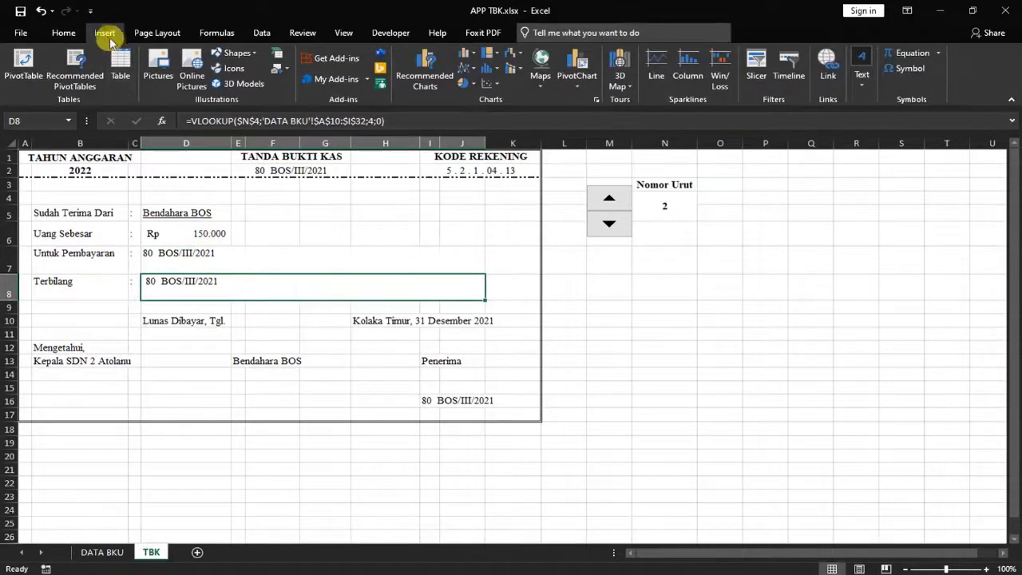
left_click(249, 56)
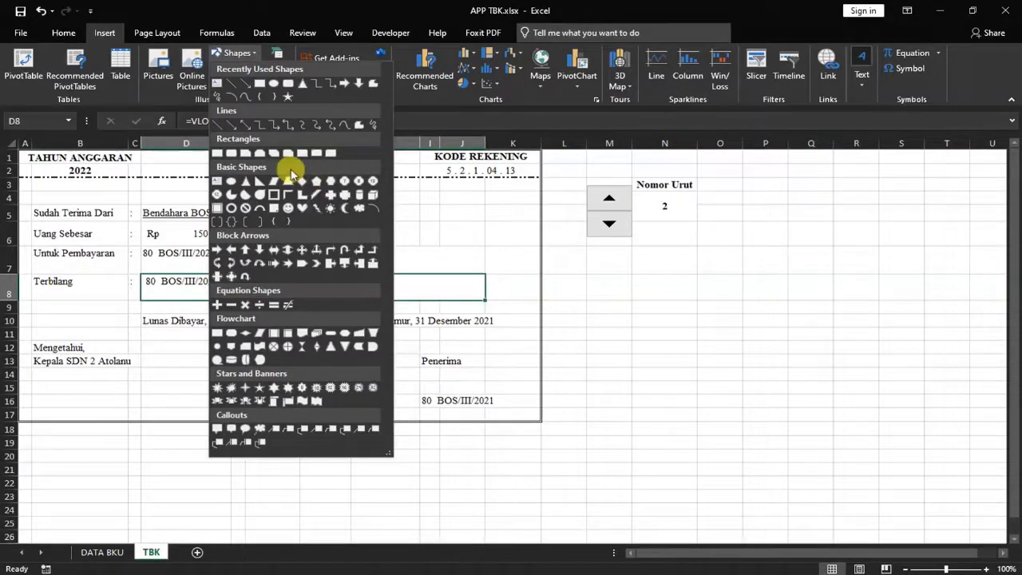
left_click(271, 153)
left_click_drag(139, 221, 284, 246)
left_click(364, 54)
left_click(344, 185)
left_click(300, 81)
left_click(196, 98)
left_click(365, 54)
left_click(344, 185)
left_click(344, 284)
left_click(600, 360)
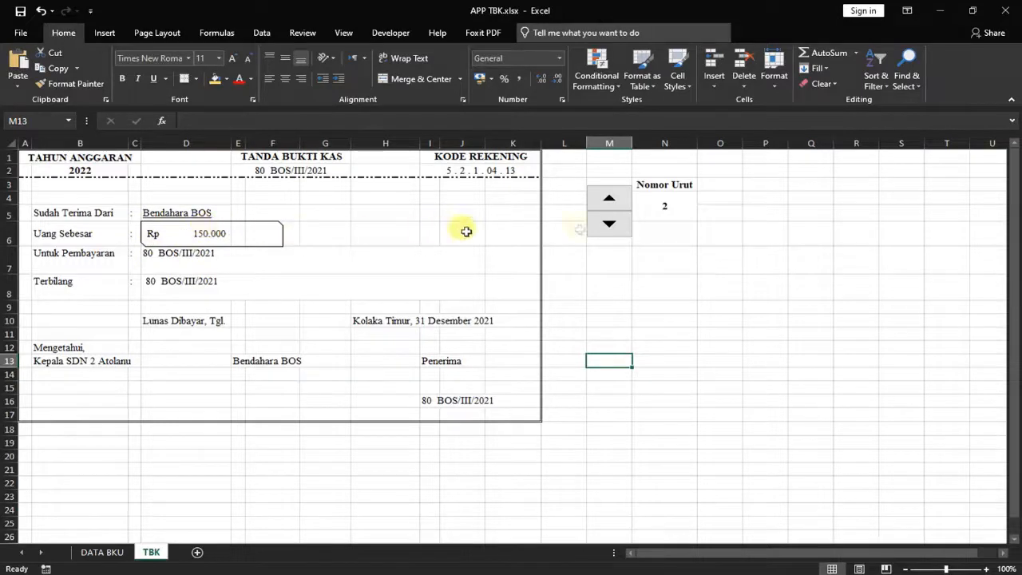
Test the receipt by stepping the Nomor Urut spinner four records one way and four back
left_click(614, 202)
left_click(614, 202)
left_click(614, 202)
left_click(614, 202)
left_click(603, 225)
left_click(603, 225)
left_click(609, 229)
left_click(609, 228)
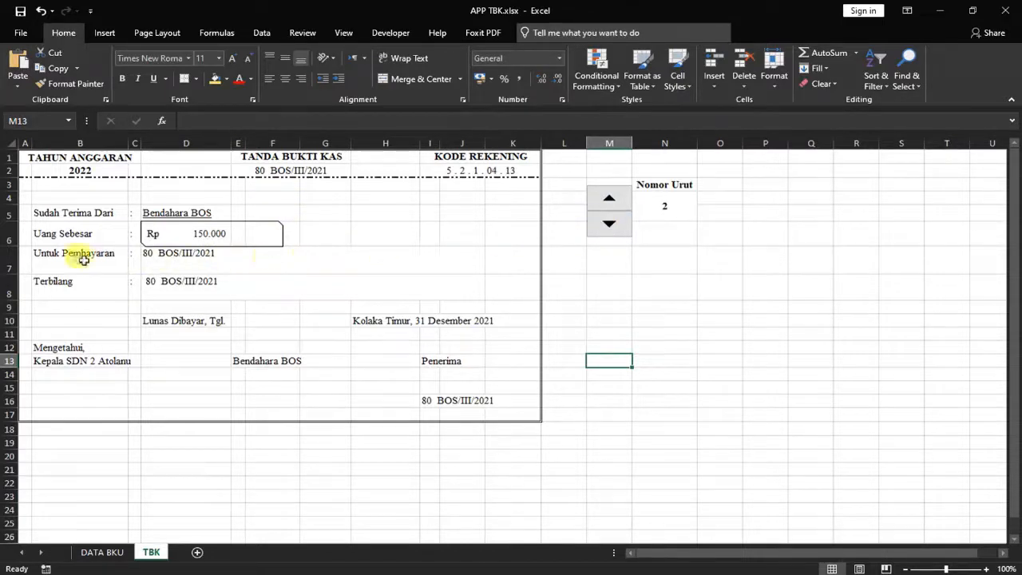
Change the VLOOKUP column index in D7 to 5 so Untuk Pembayaran takes the Uraian text from DATA BKU
left_click(160, 255)
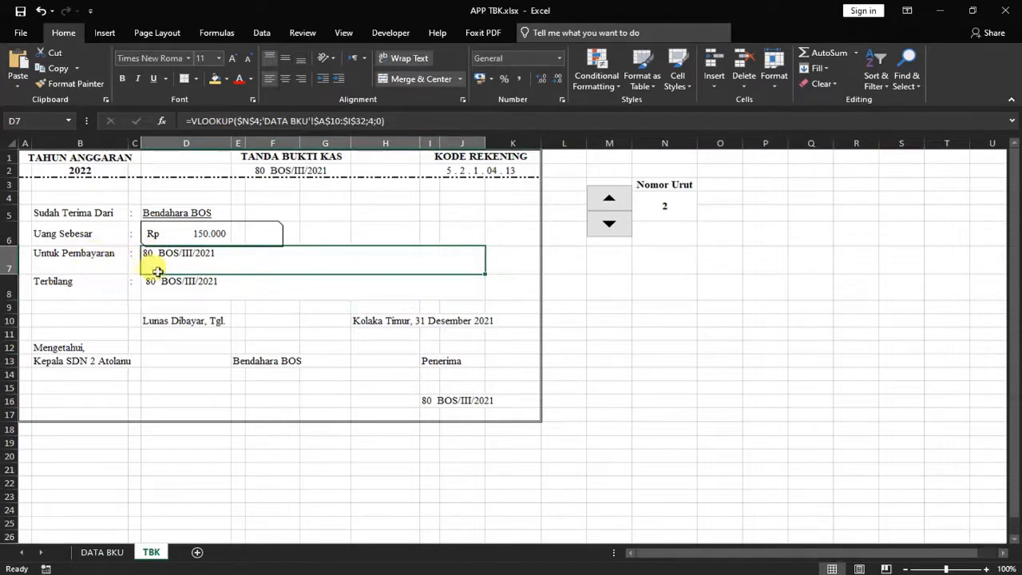
left_click(103, 552)
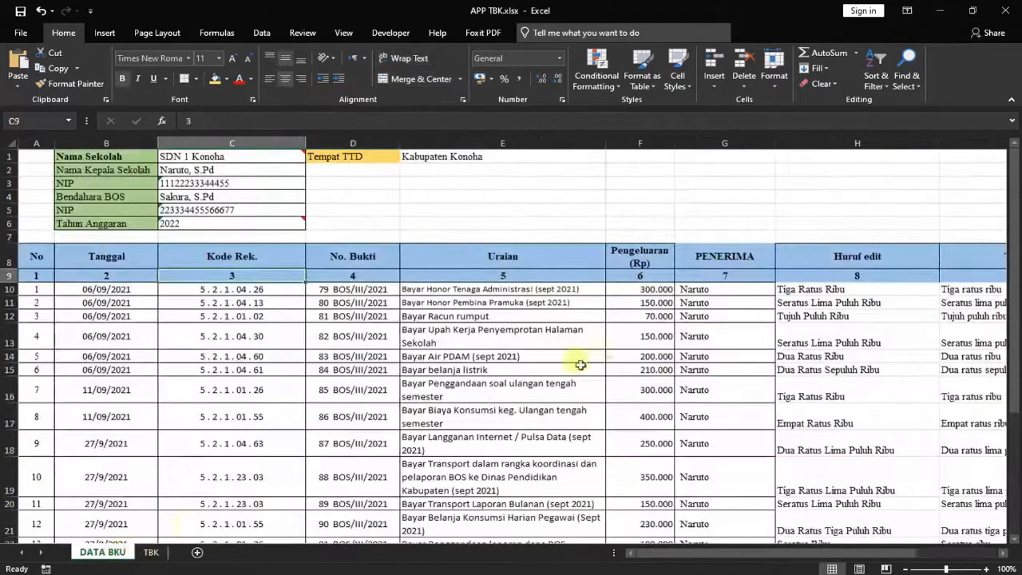
left_click(511, 257)
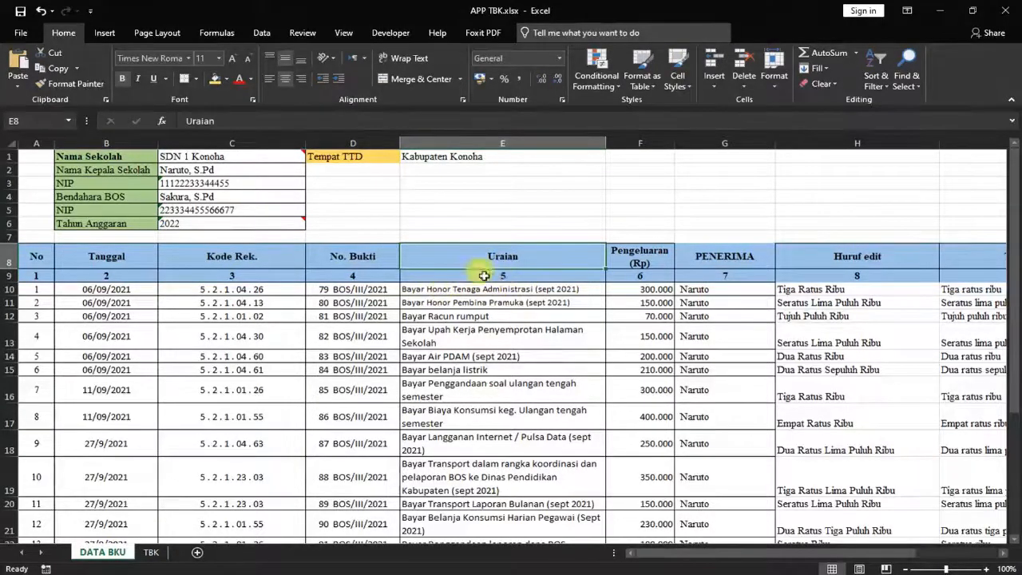
left_click(149, 552)
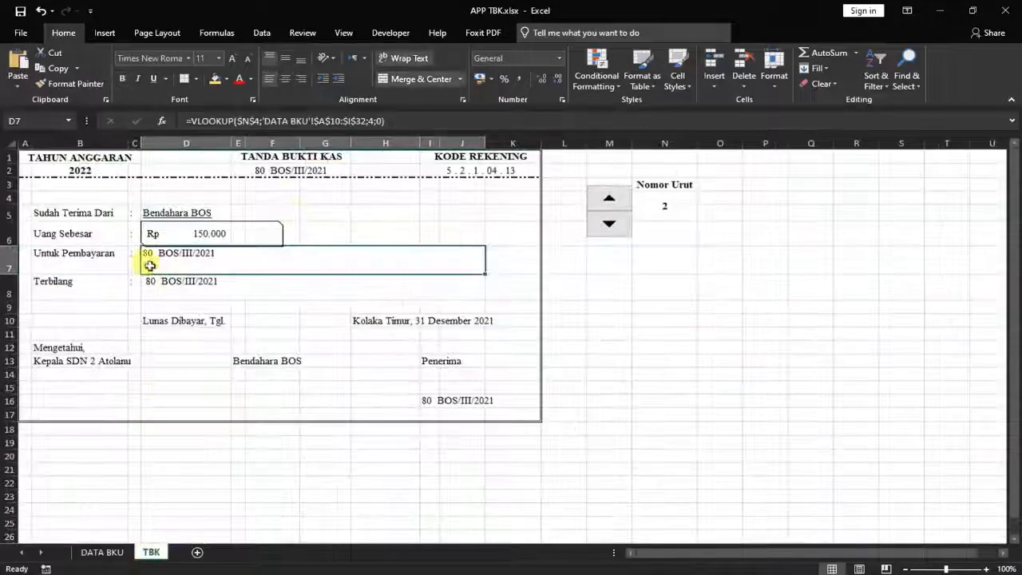
left_click(369, 120)
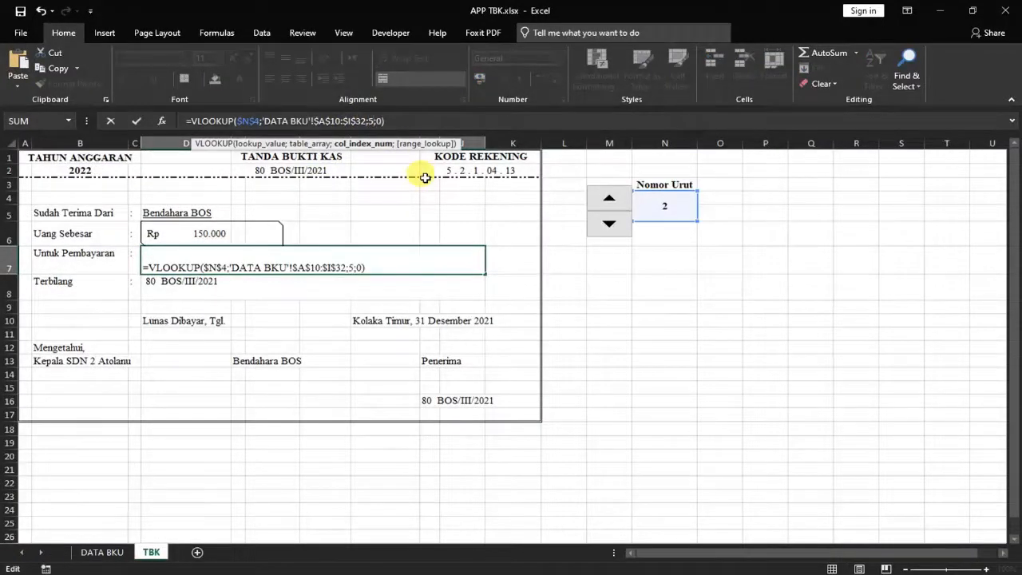
key("End")
key("Return")
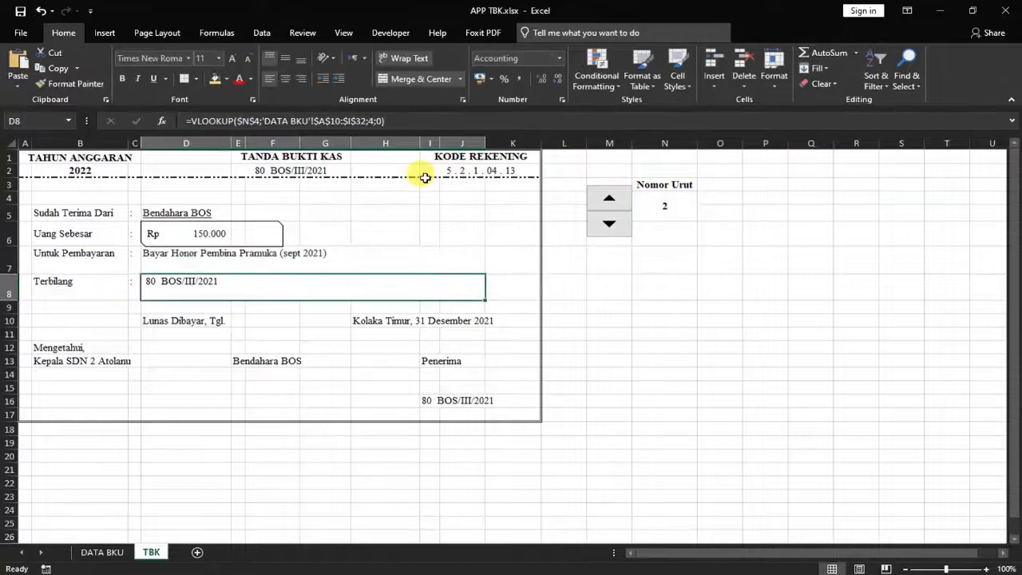
left_click(270, 260)
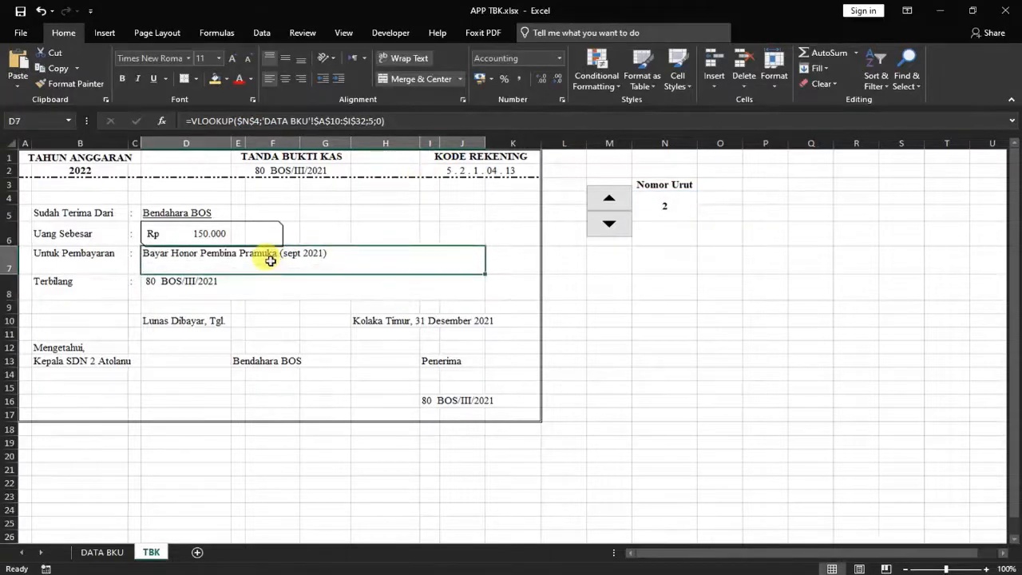
Change the VLOOKUP column index in D8 to 8 so Terbilang takes the Huruf edit text from DATA BKU
left_click(158, 285)
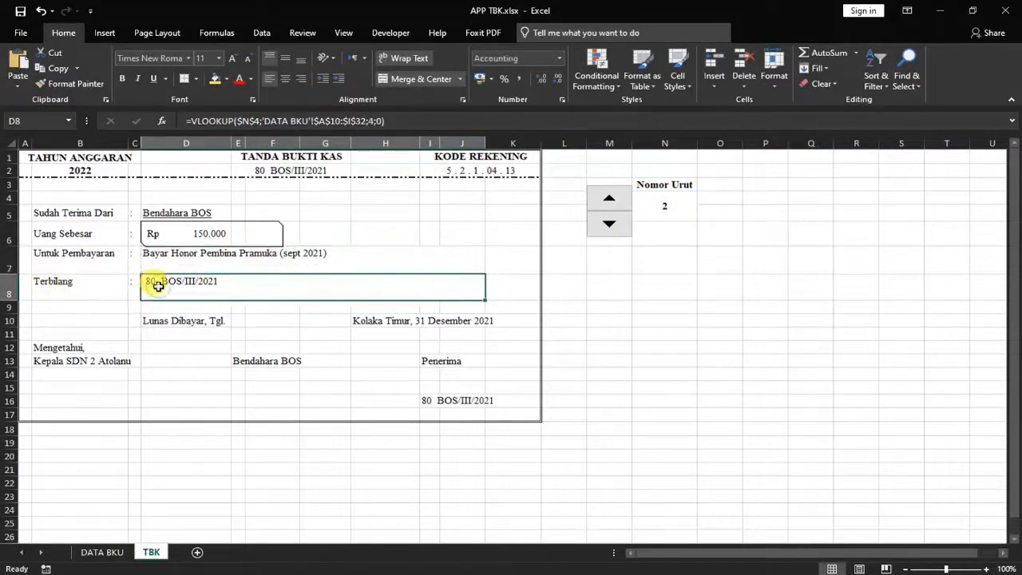
left_click(102, 552)
left_click(850, 259)
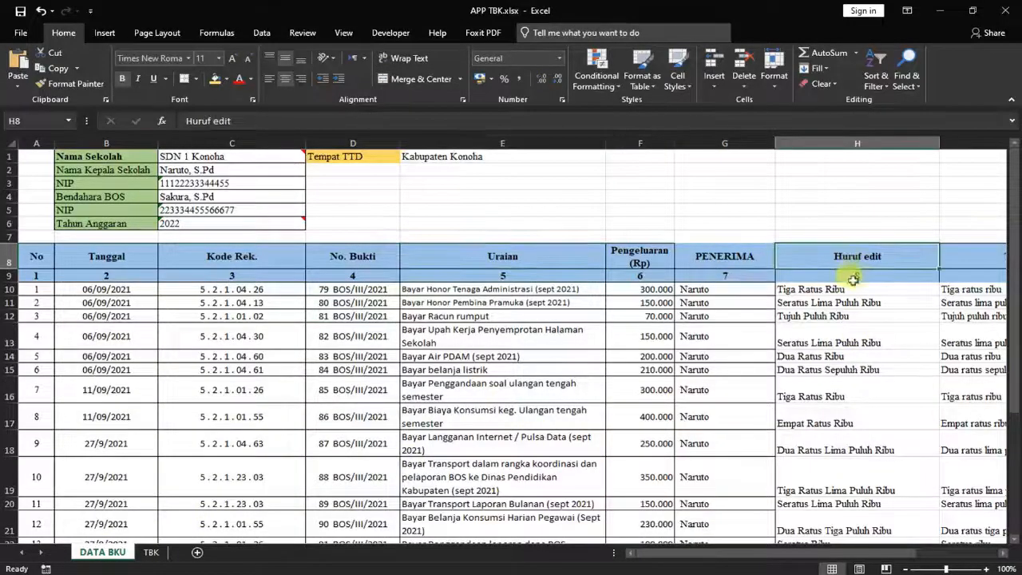
left_click(151, 552)
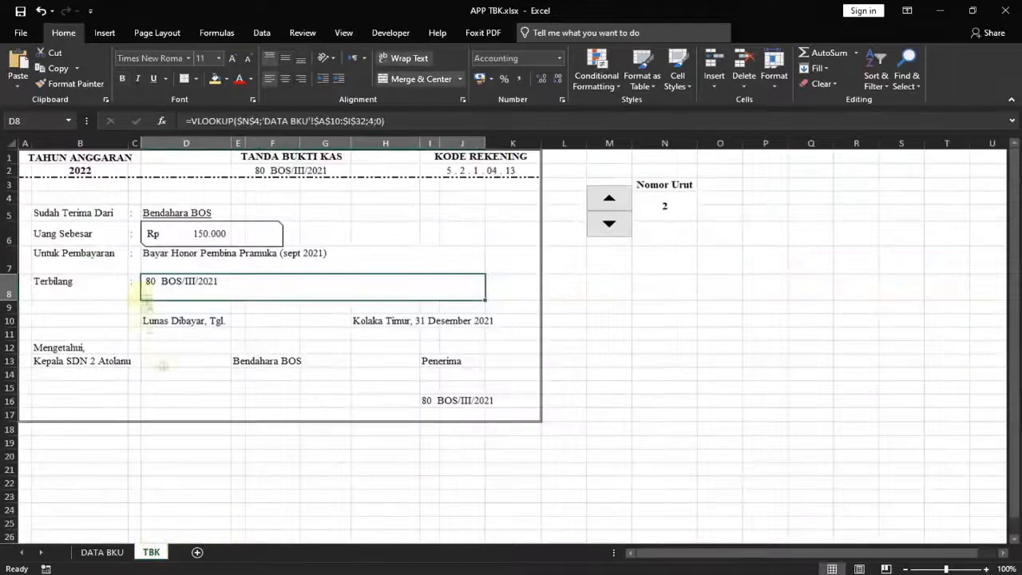
left_click(373, 121)
key("BackSpace")
type("8")
key("Return")
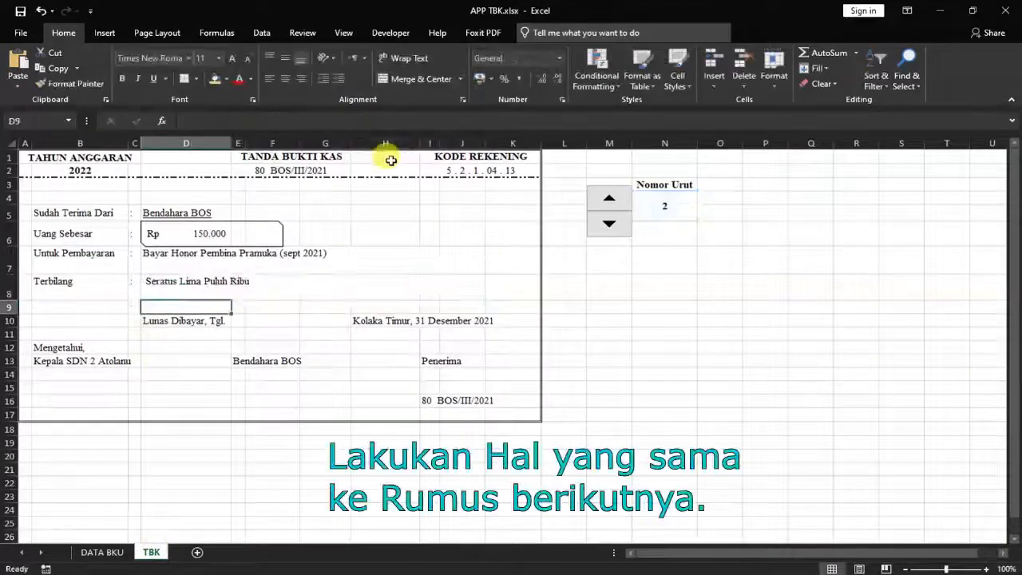
Fill the Lunas Dibayar date in merged E10:G10 with the DATA BKU VLOOKUP using column index 2, formatted as a date
left_click(159, 321)
left_click(252, 324)
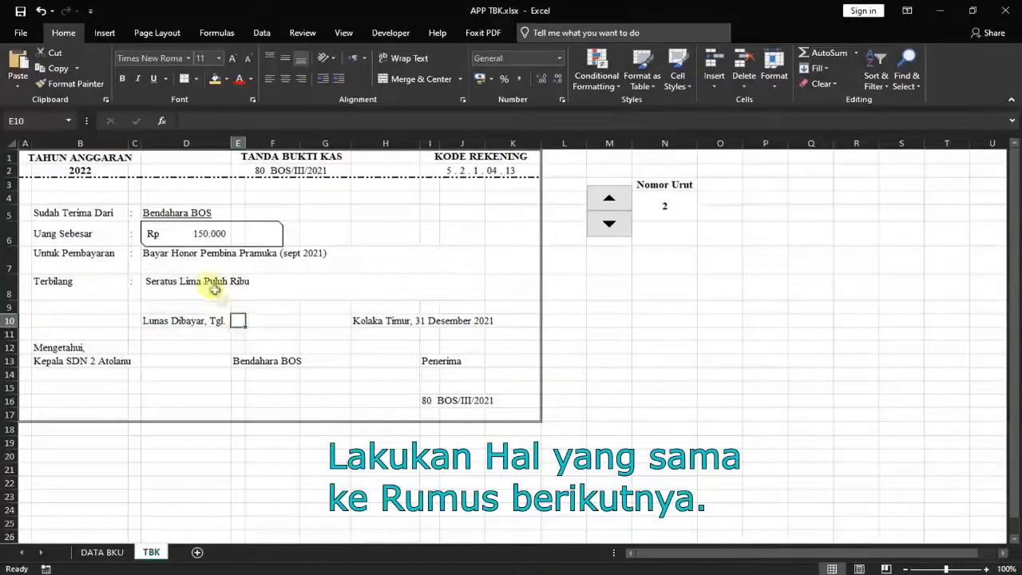
double_click(205, 289)
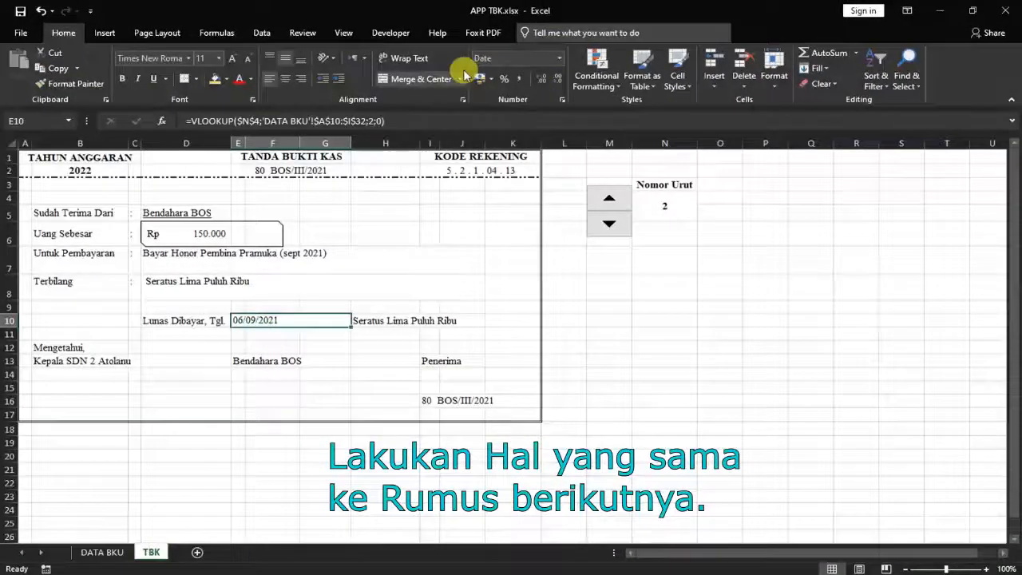
Test the payment date lookup by stepping the Nomor Urut spinner up and down, ending on record 8
left_click(337, 373)
left_click(601, 230)
left_click(607, 203)
left_click(604, 227)
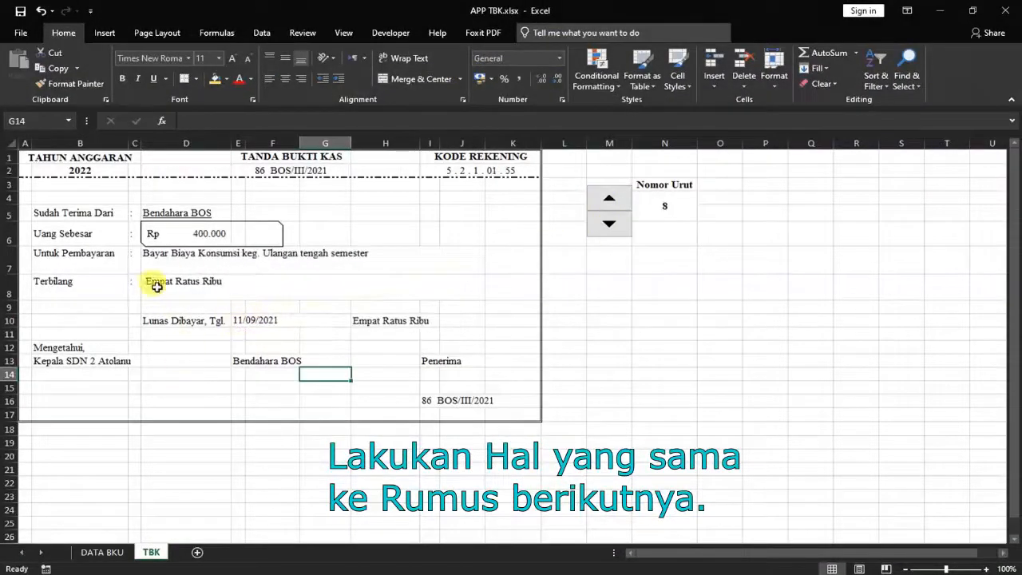
left_click(238, 374)
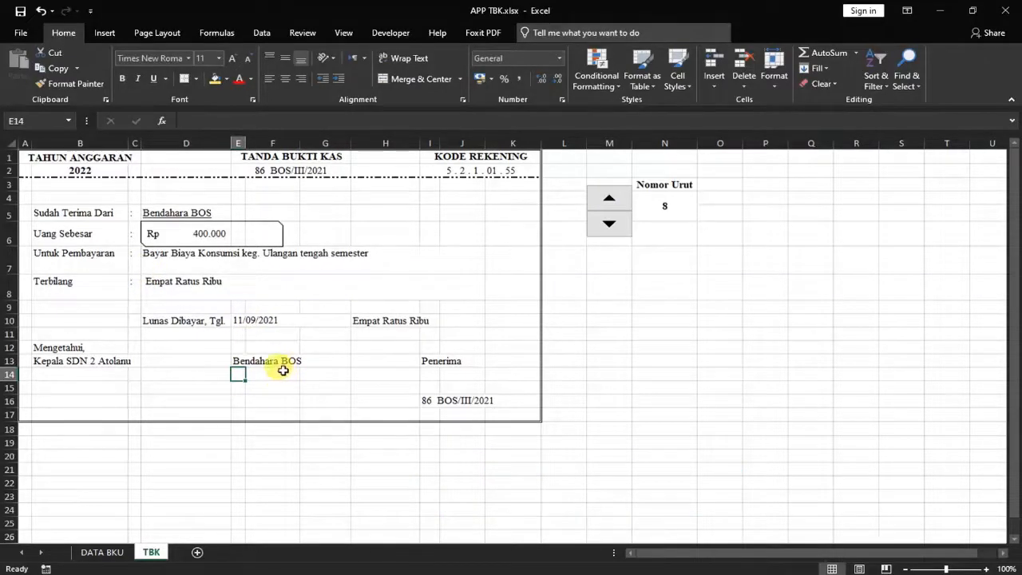
Link B16 under Kepala SDN 2 Atolanu to the school principal's name in DATA BKU cell C2
left_click(60, 363)
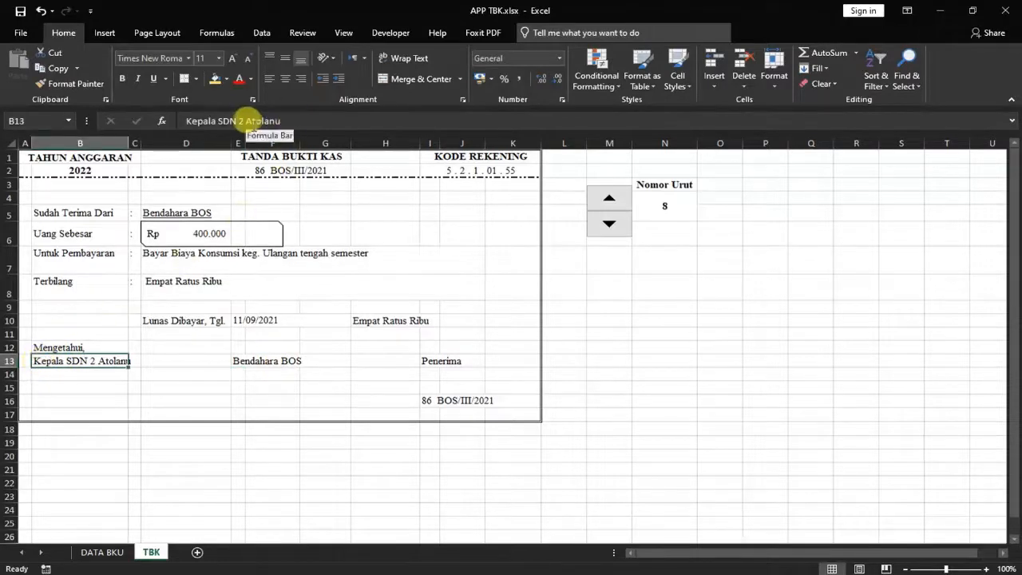
left_click(102, 401)
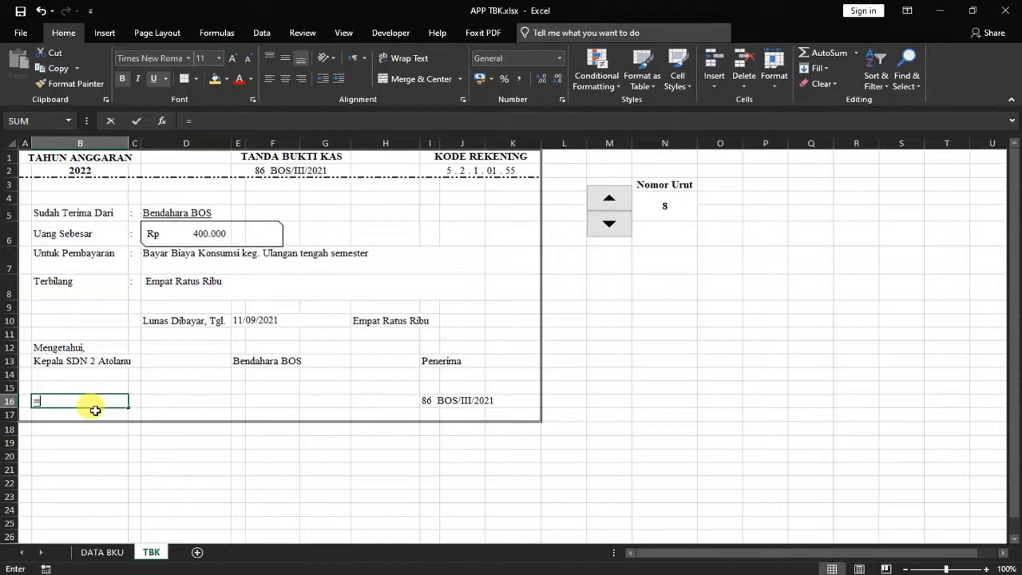
left_click(97, 555)
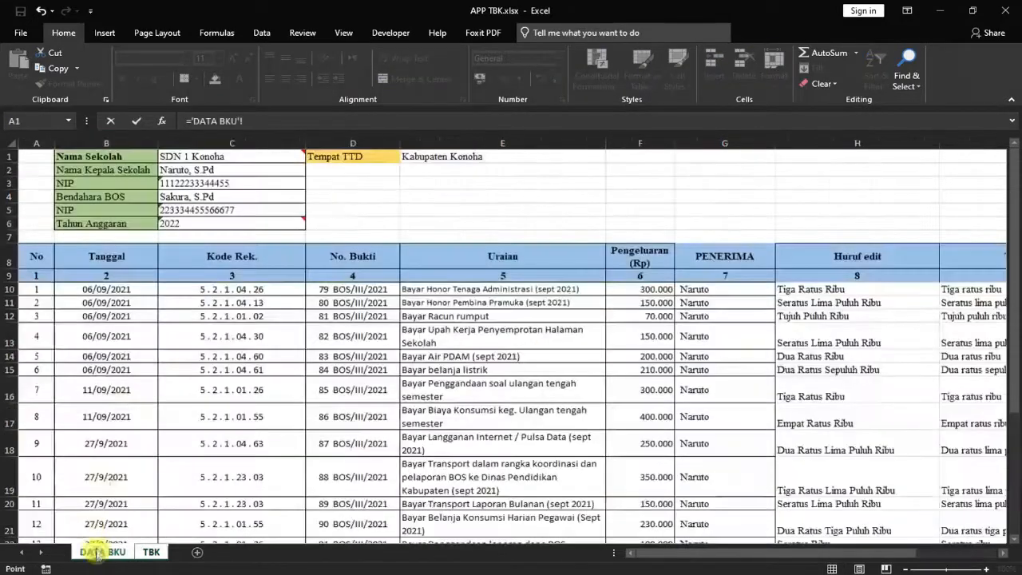
left_click(185, 170)
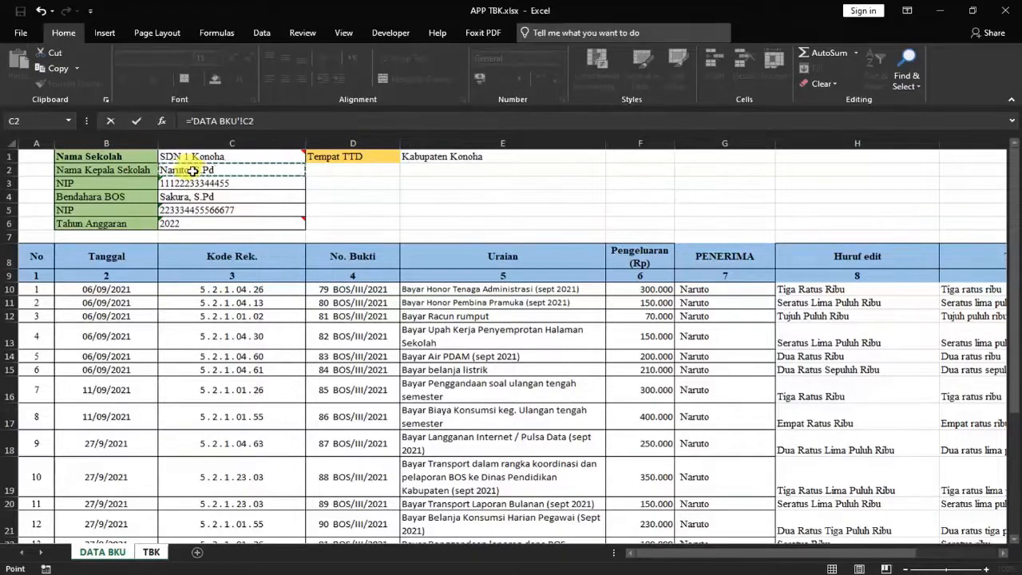
key("Return")
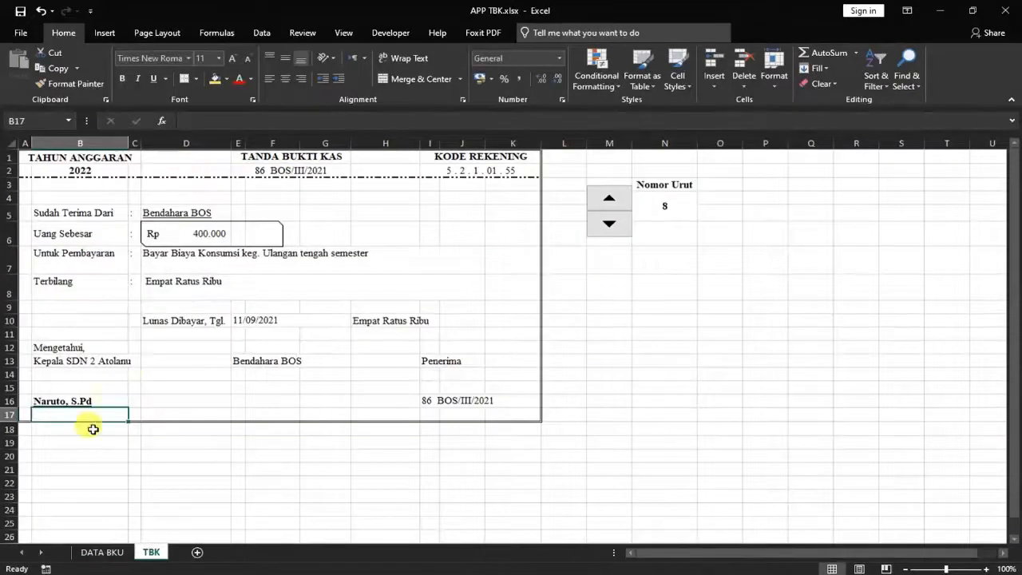
Link B17 below the principal's name to the principal's NIP in DATA BKU cell C3
type("=")
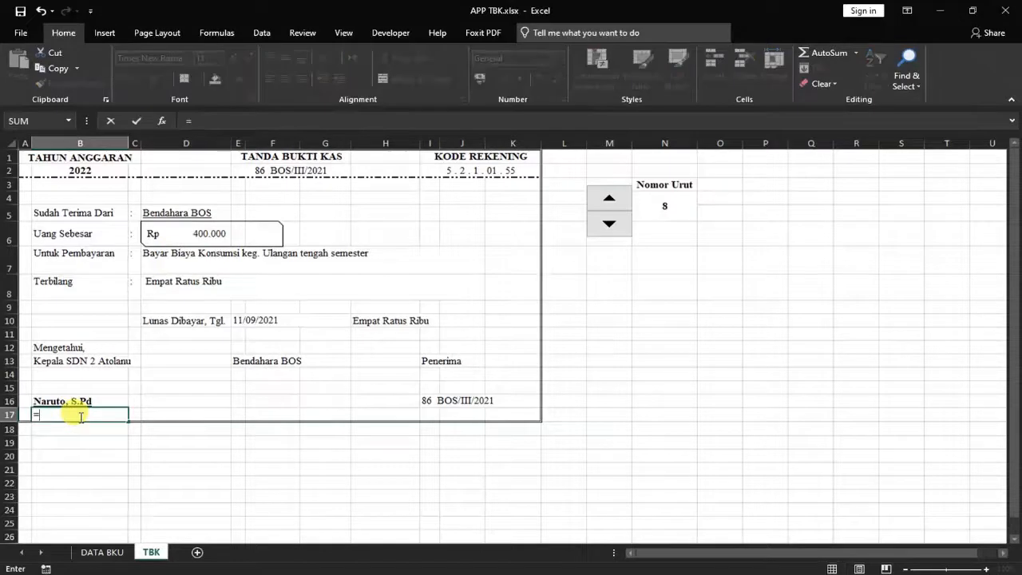
left_click(100, 551)
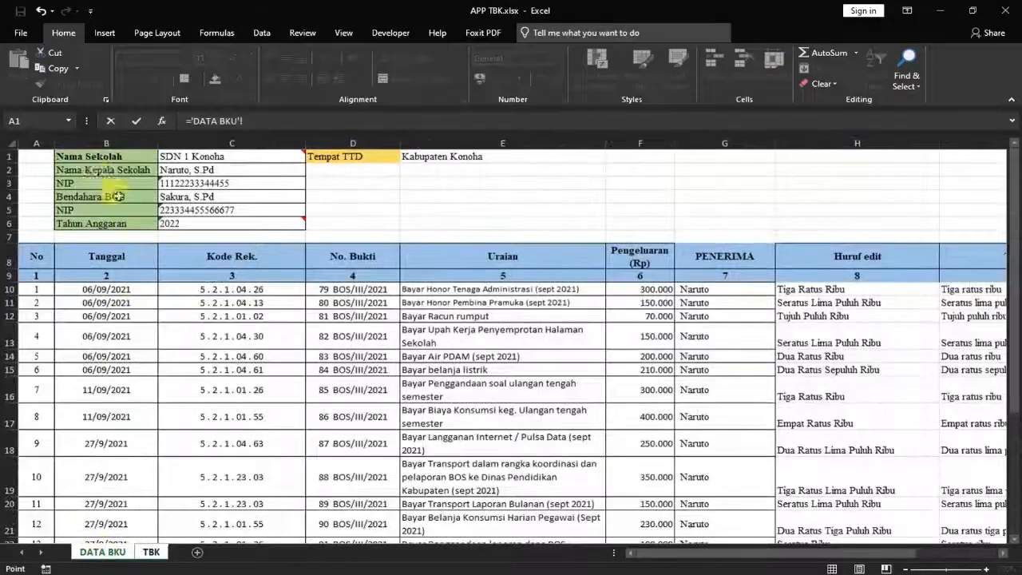
left_click(197, 182)
key("Return")
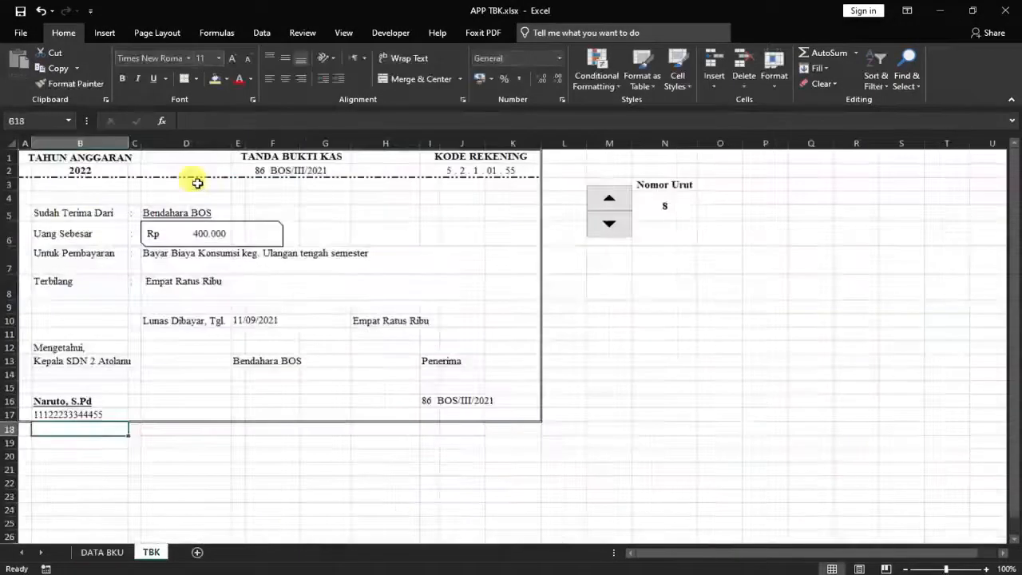
left_click(185, 482)
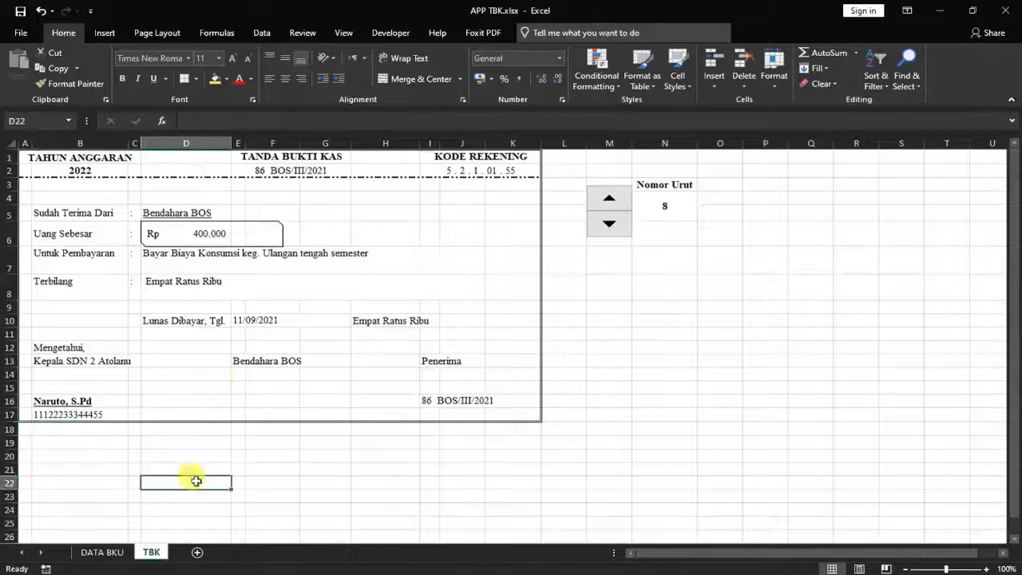
Link E16 under Bendahara BOS to the treasurer's name in DATA BKU cell C4
left_click(242, 399)
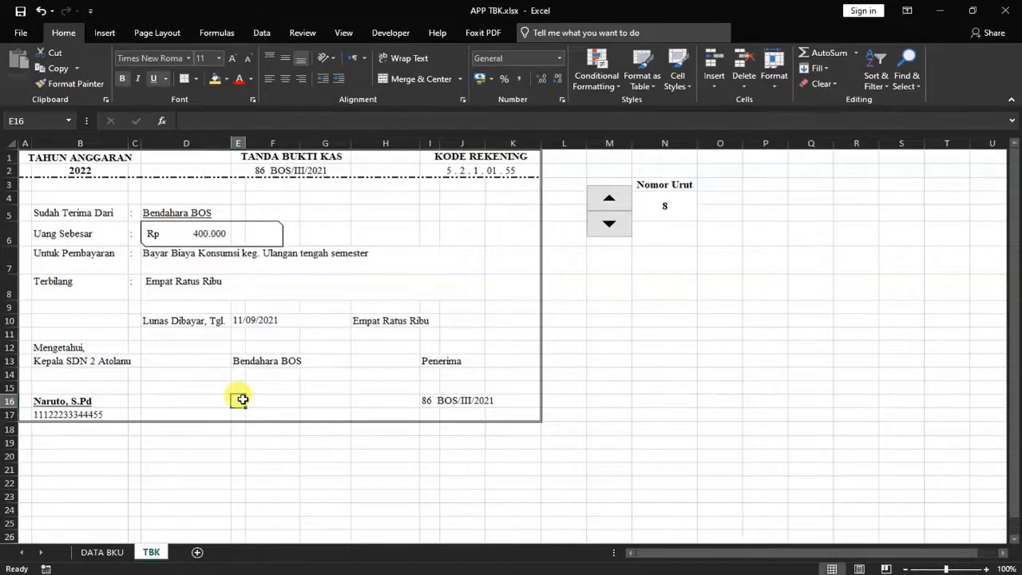
type("=")
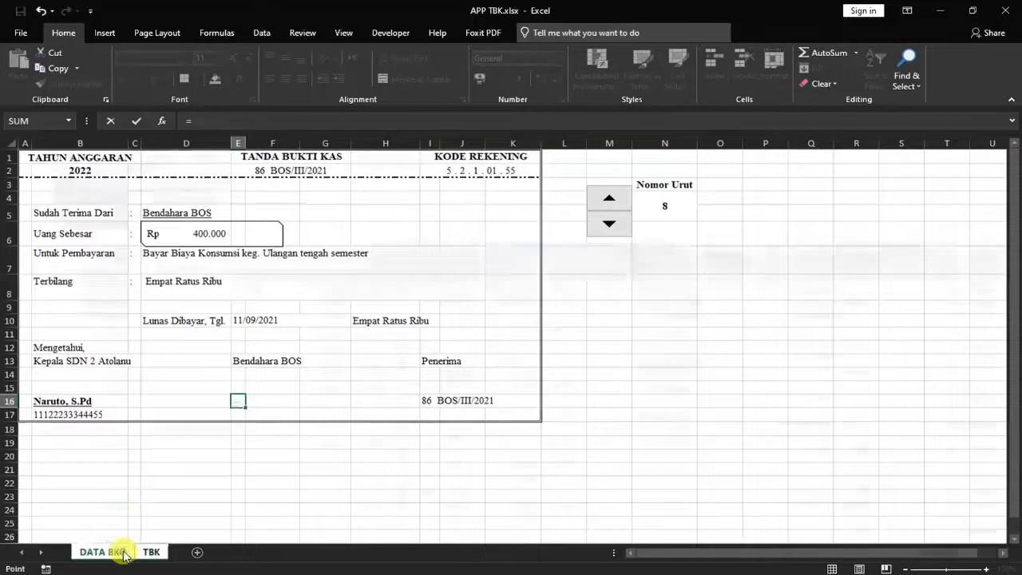
left_click(96, 552)
left_click(172, 197)
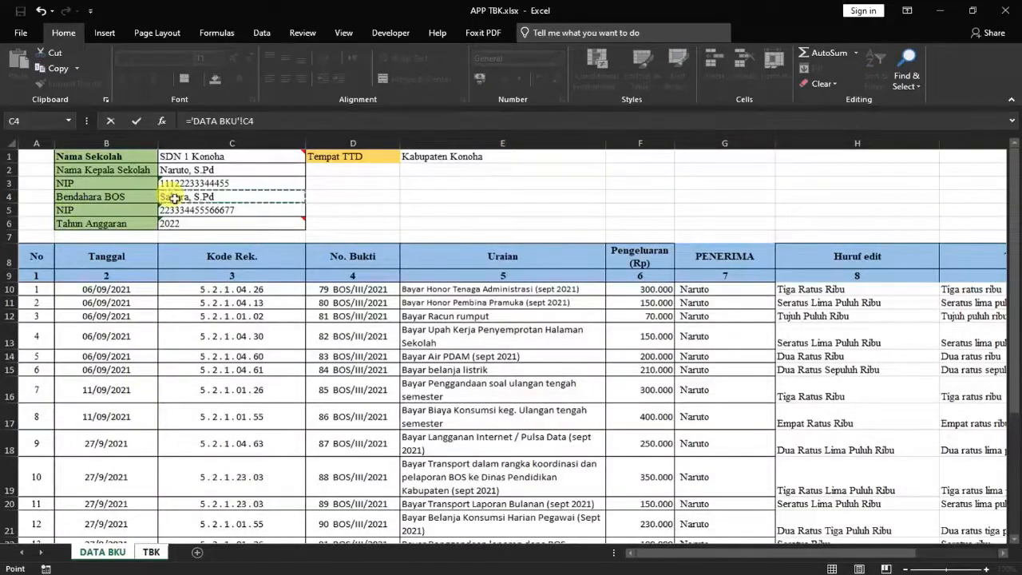
key("Return")
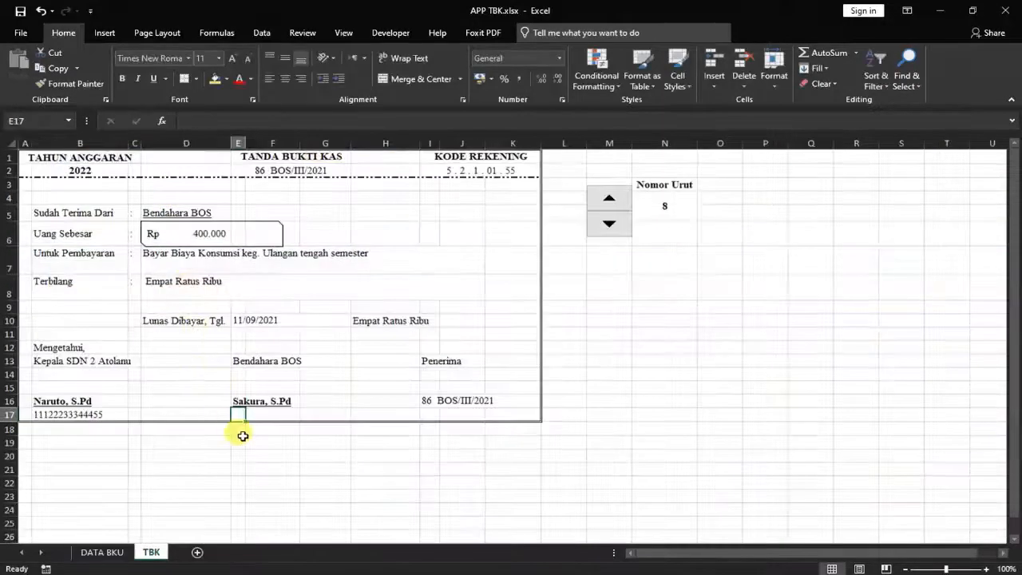
Link E17 below the treasurer's name to the treasurer's NIP in DATA BKU cell C5
type("=")
left_click(96, 551)
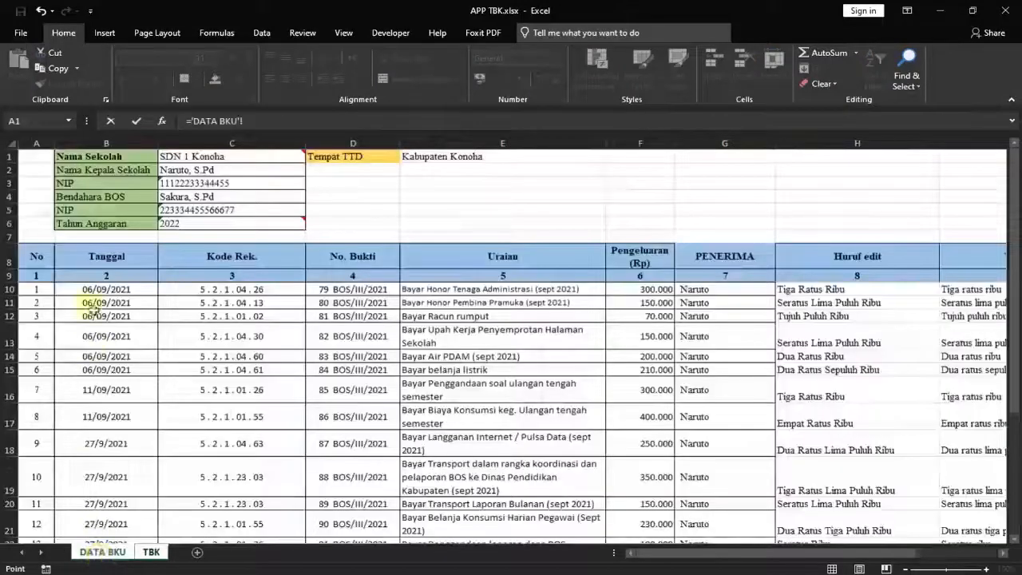
left_click(187, 210)
key("Return")
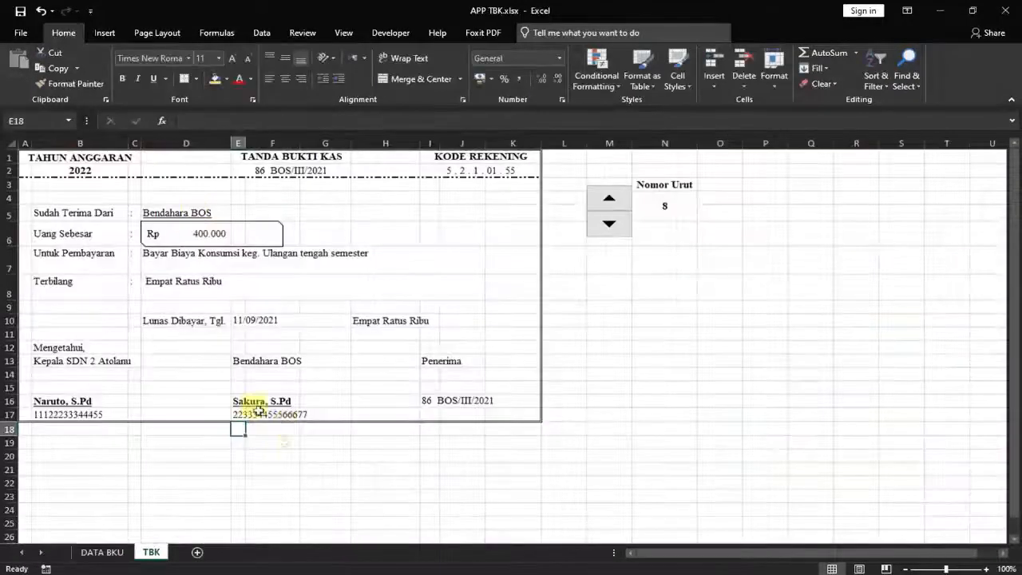
left_click(293, 457)
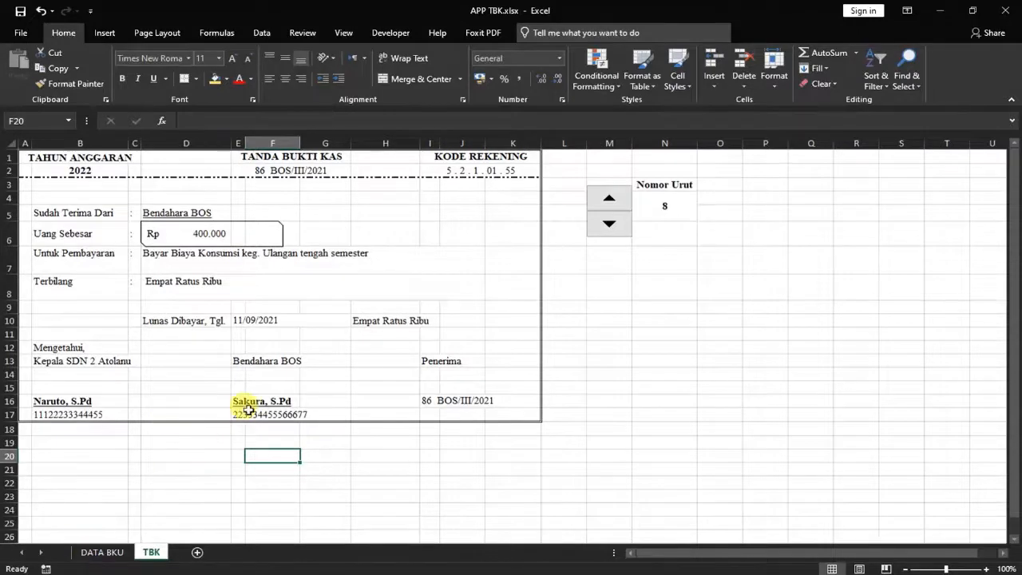
Change the VLOOKUP column index in I16 to 7 so Penerima takes the PENERIMA name from DATA BKU
left_click(423, 401)
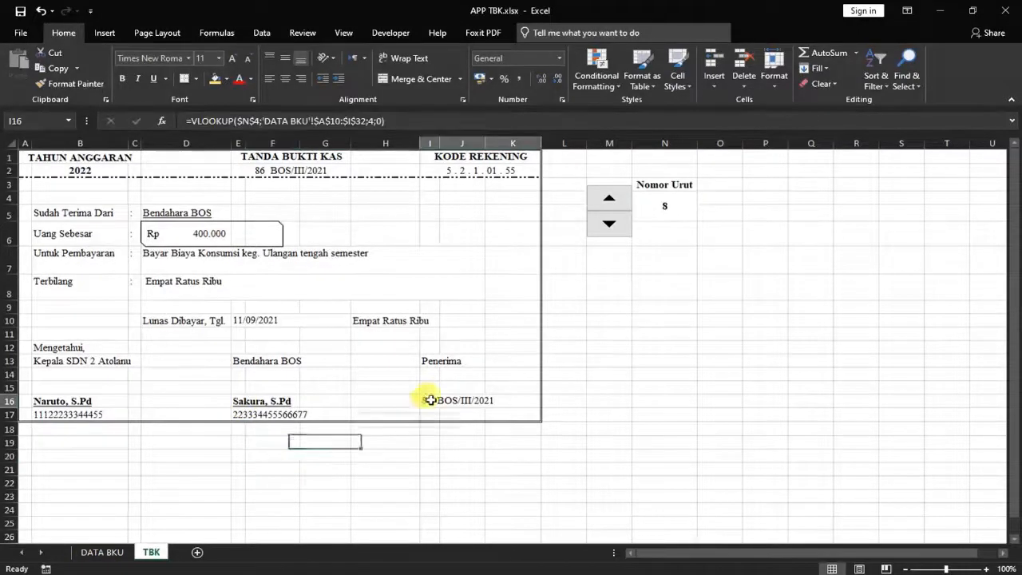
left_click(102, 551)
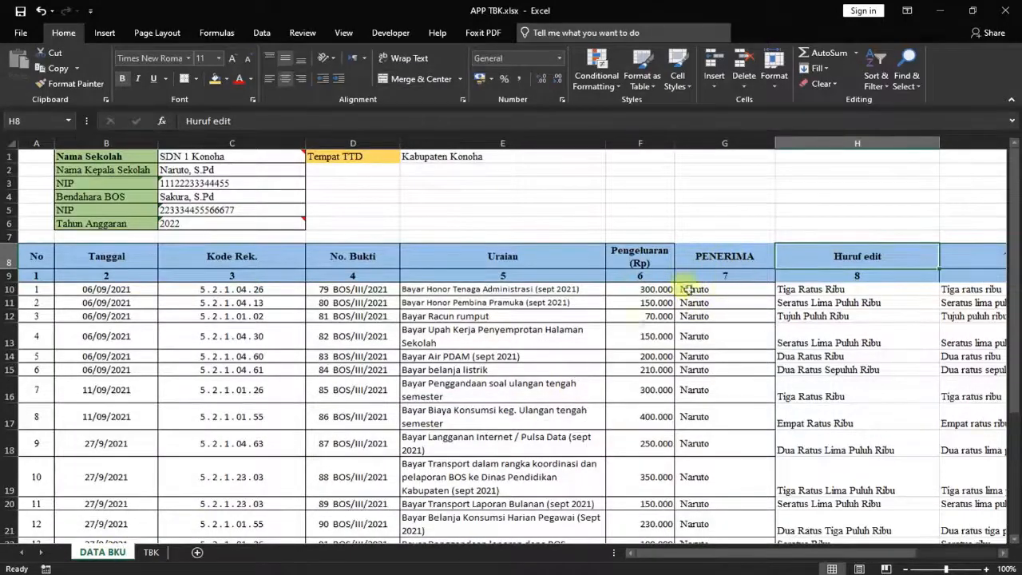
left_click(151, 551)
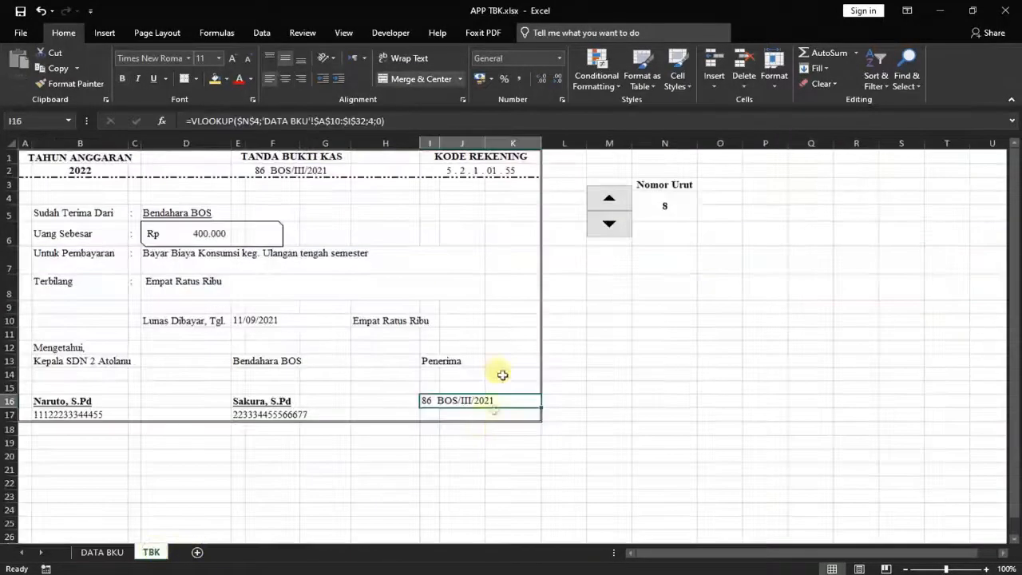
left_click(372, 118)
left_click(372, 120)
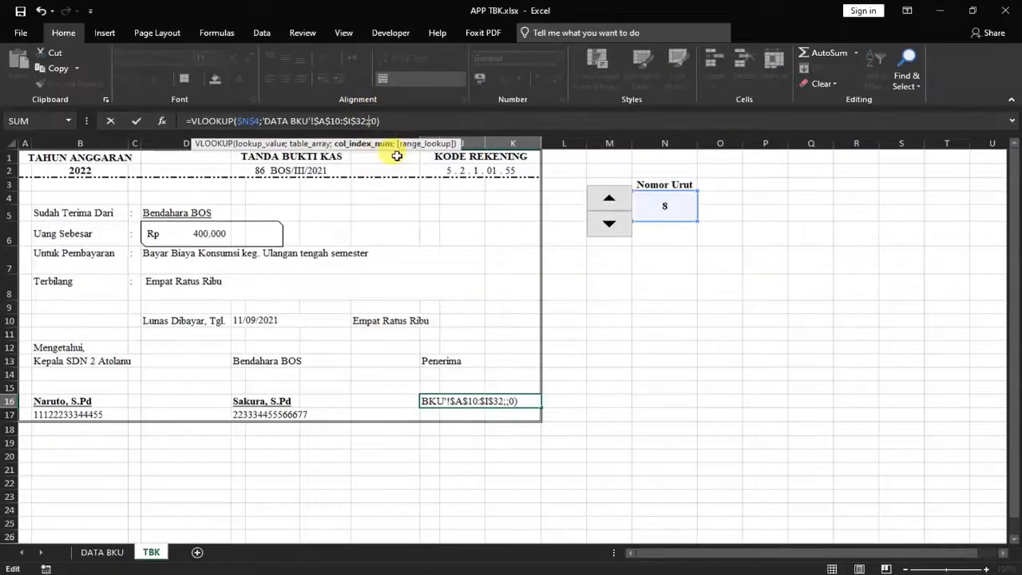
type("7")
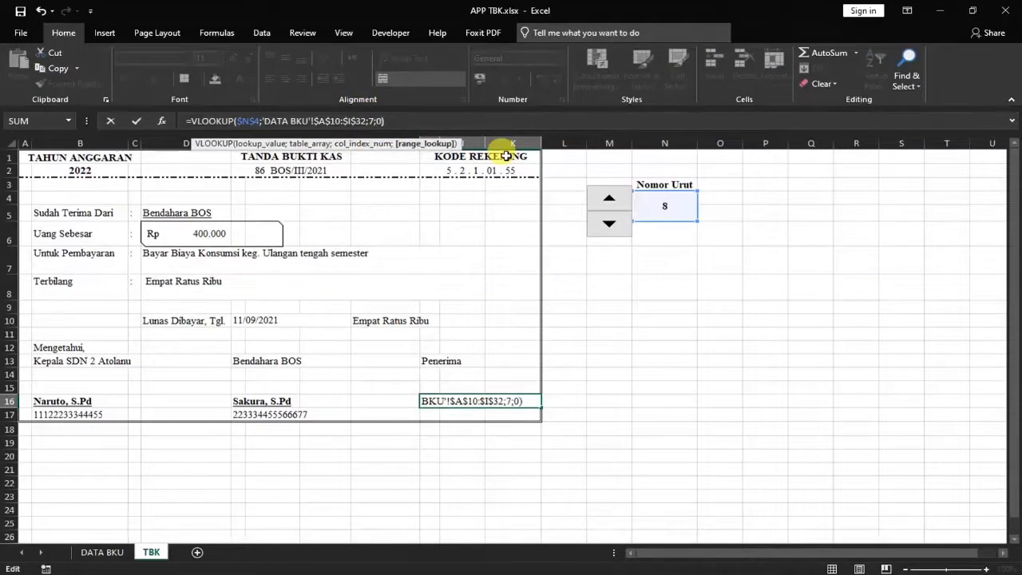
key("Return")
left_click(771, 414)
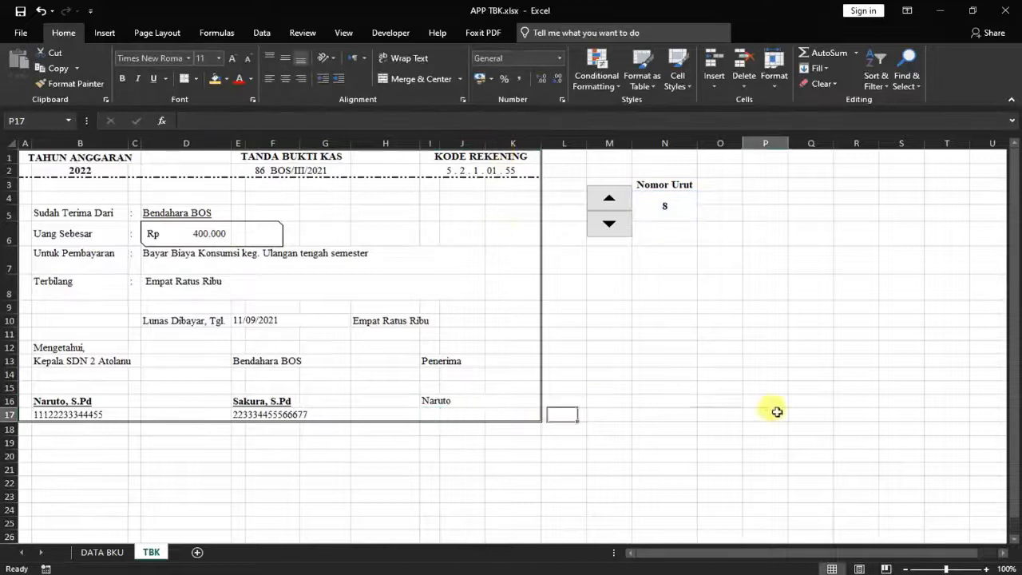
Test the completed signature block by stepping the Nomor Urut spinner both ways, ending on record 10
double_click(609, 200)
double_click(611, 222)
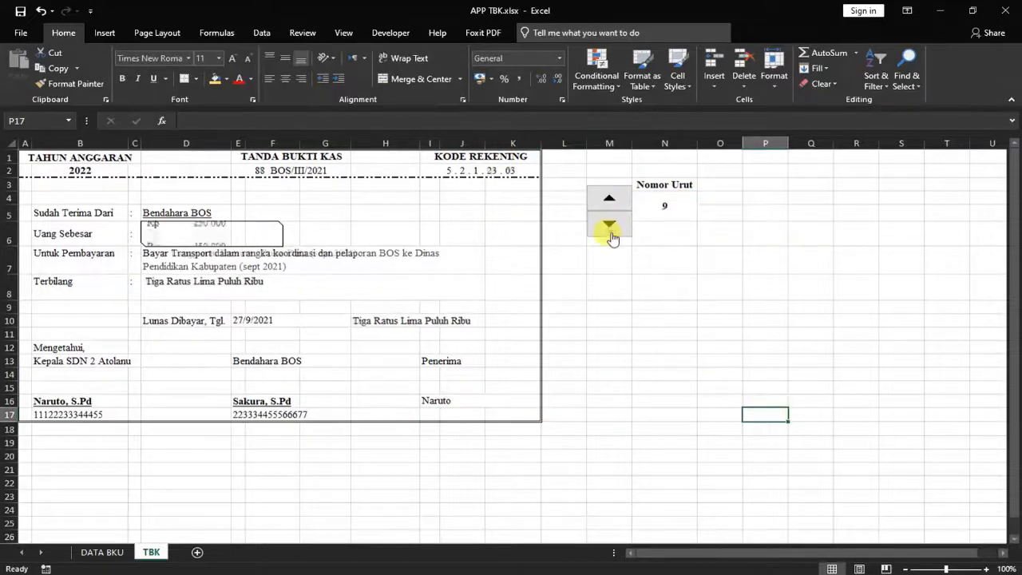
double_click(609, 200)
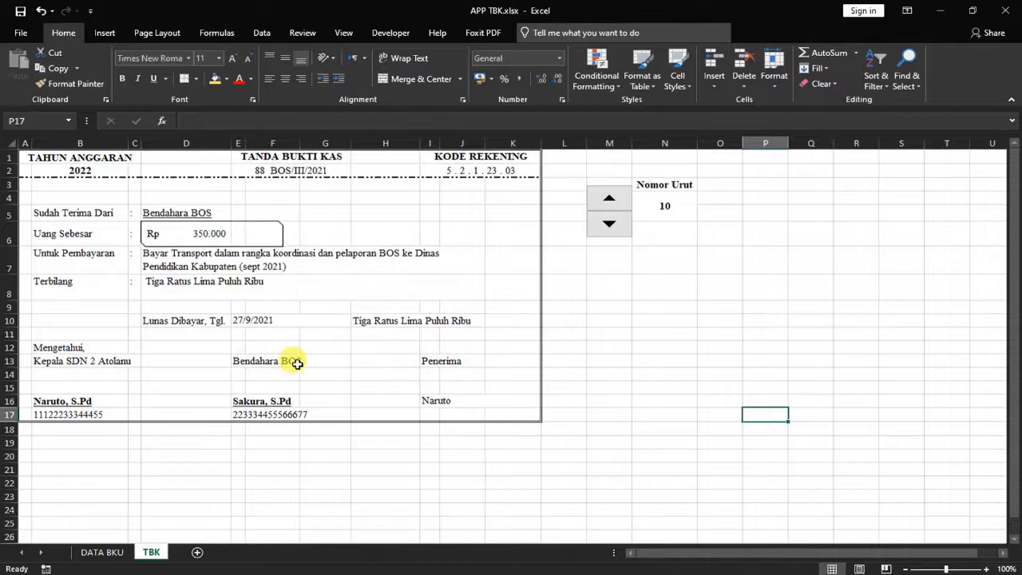
Delete the stray amount-in-words VLOOKUP formula from H10, where the signing place and date belong
left_click(359, 320)
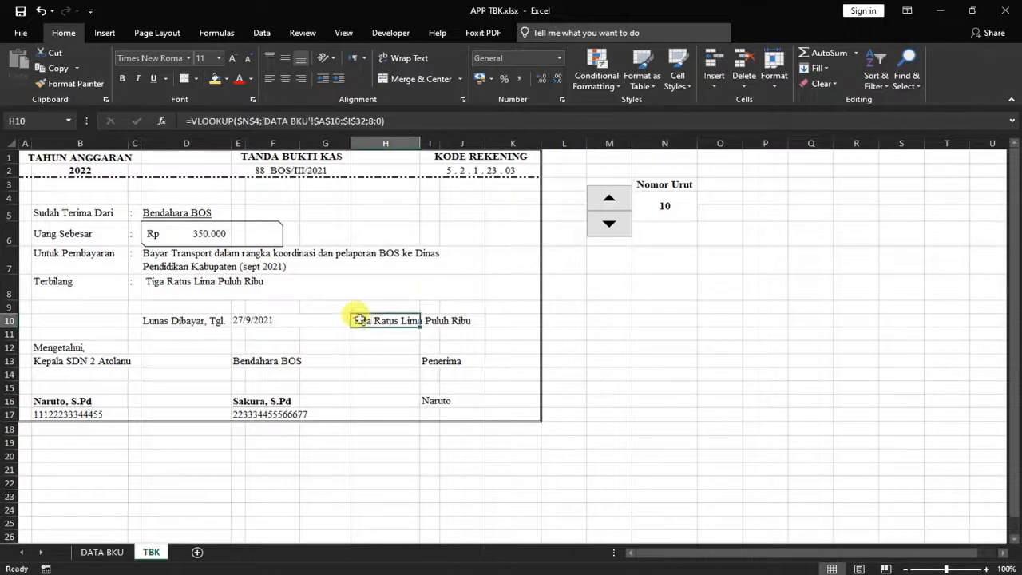
left_click(369, 375)
left_click(362, 321)
key("Delete")
left_click(428, 333)
left_click(412, 322)
left_click(431, 321)
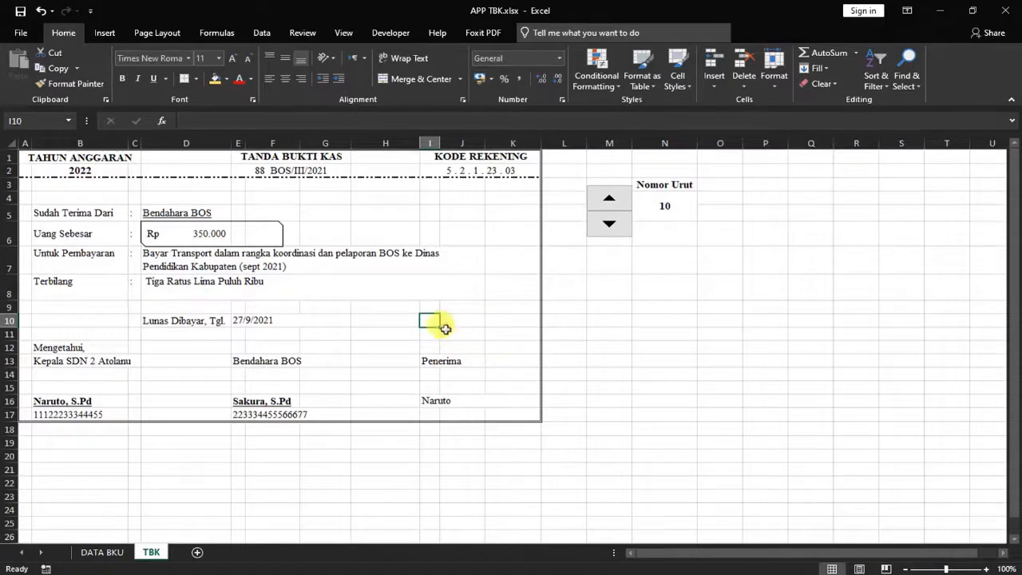
Add the label Tanggal TTD in D2 of DATA BKU, below Tempat TTD, and review the transaction rows
left_click(102, 552)
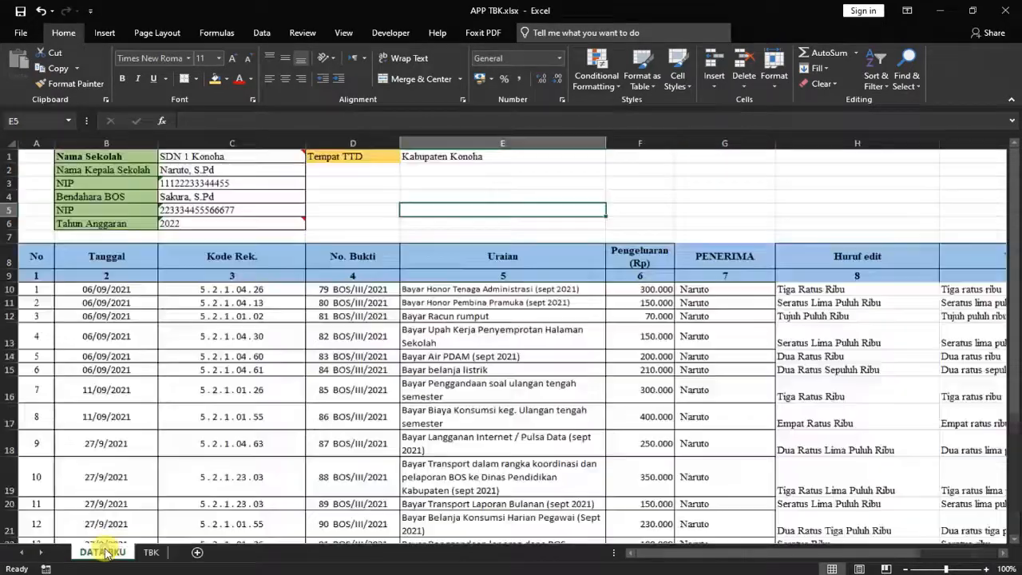
left_click(361, 173)
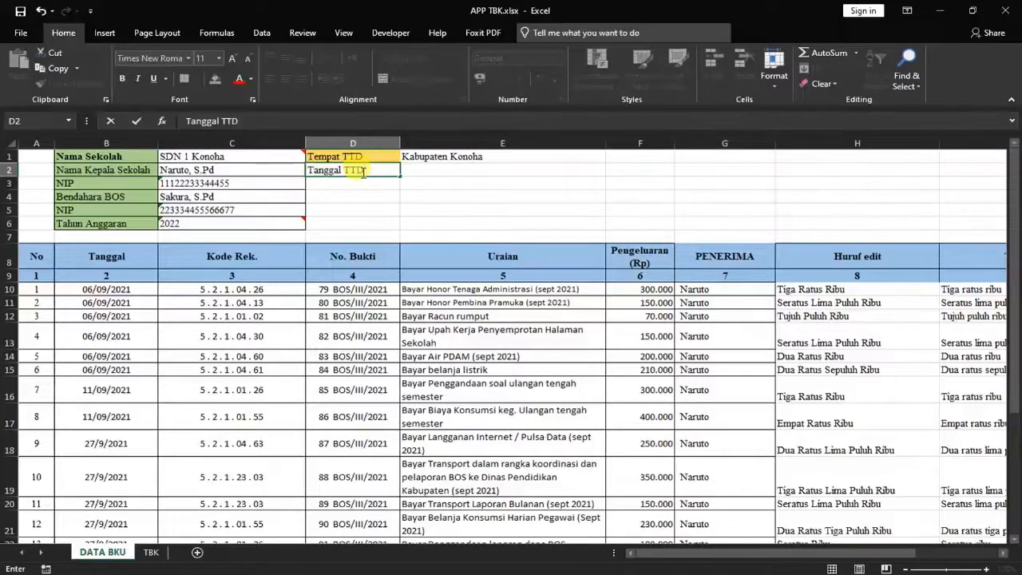
key("Tab")
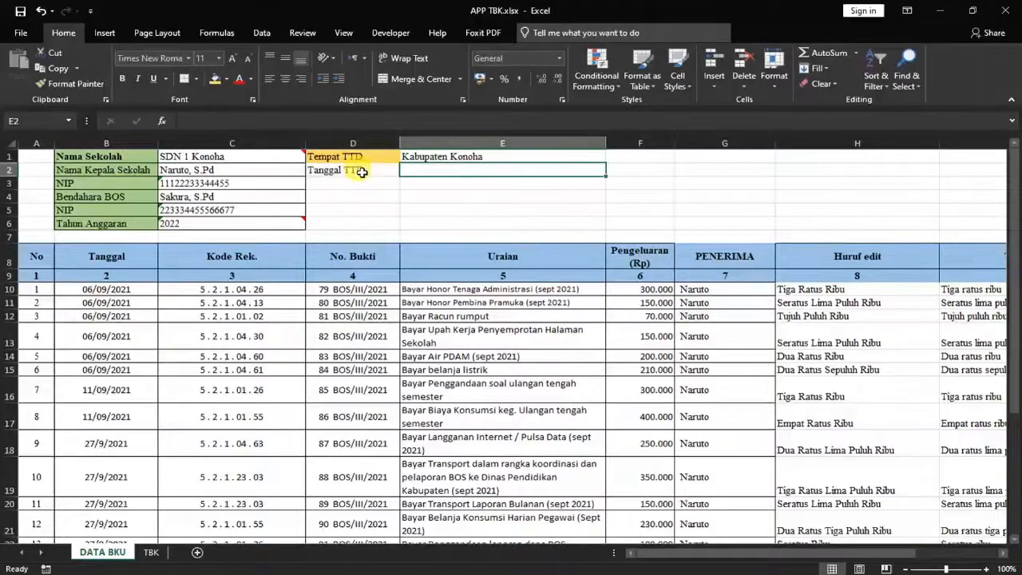
scroll(256, 338, "down", 6)
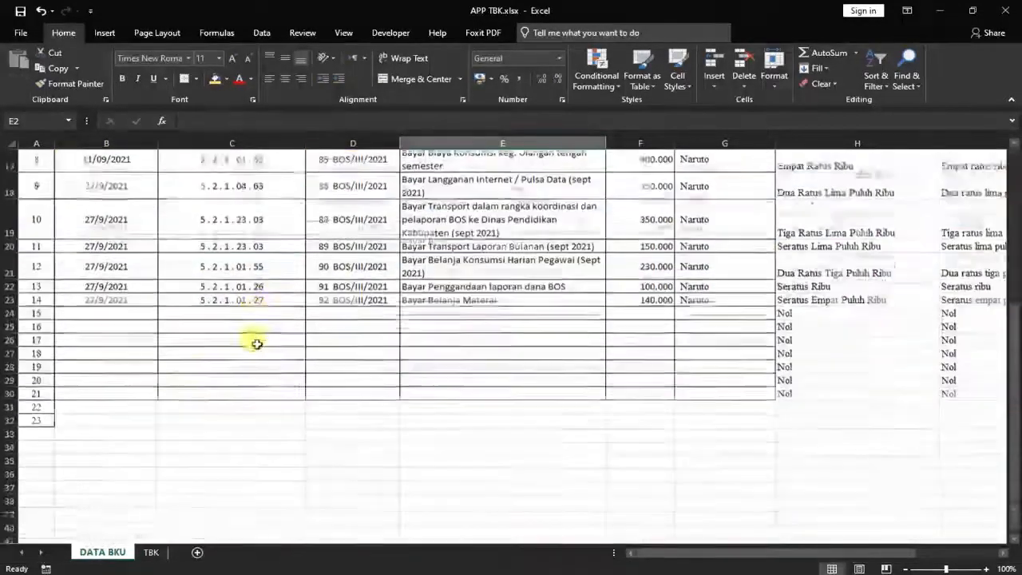
scroll(85, 278, "up", 2)
scroll(411, 280, "up", 4)
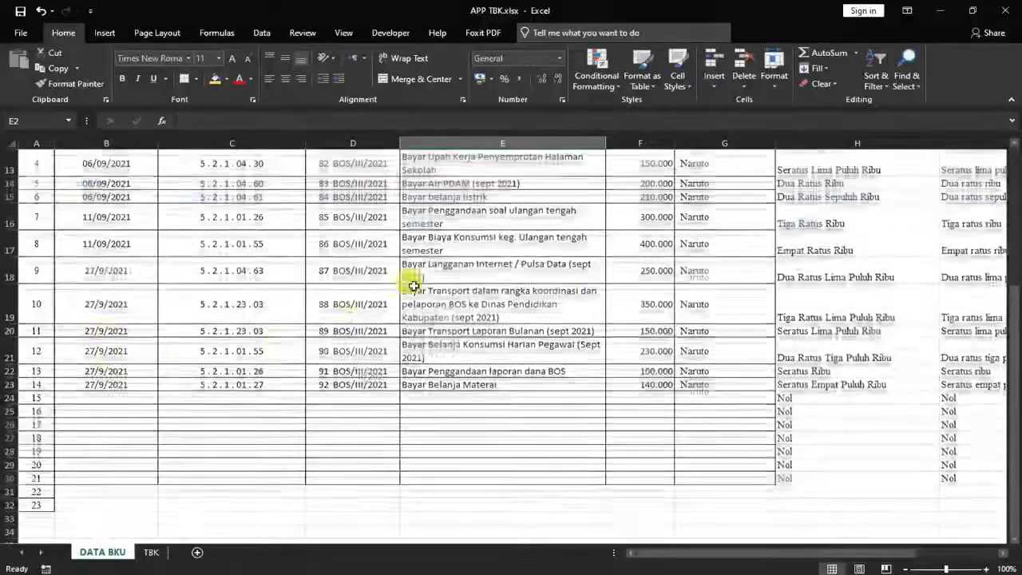
Enter the signing date 27/09/2022 in E2 of DATA BKU, beside Tanggal TTD, and left-align it
type("2")
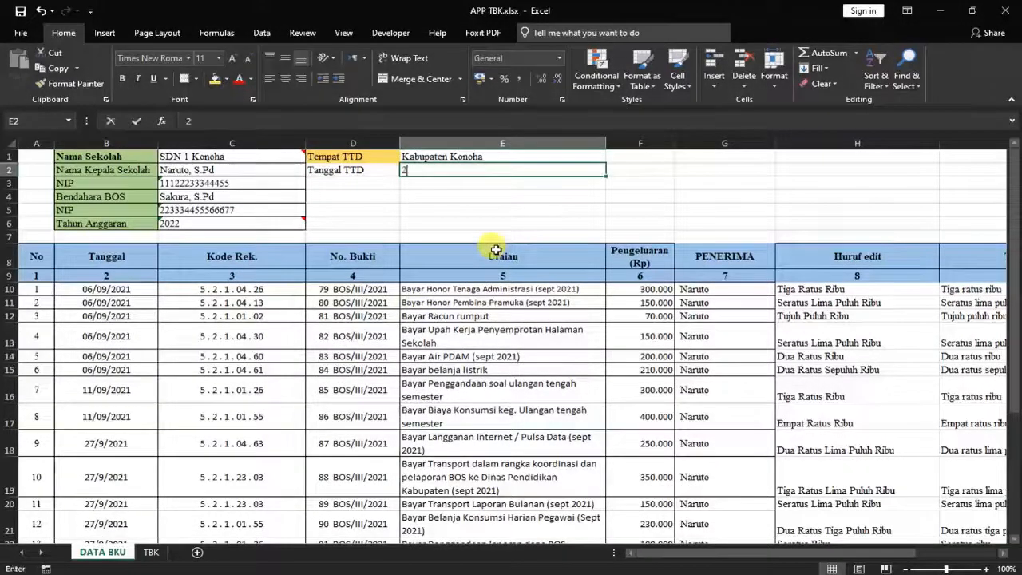
type("7/09/2022")
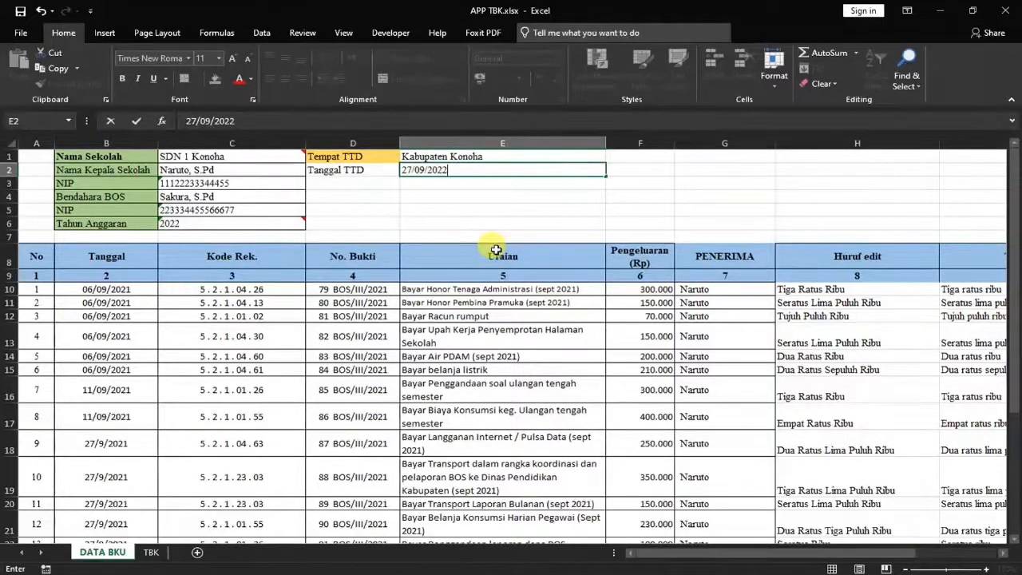
key("Return")
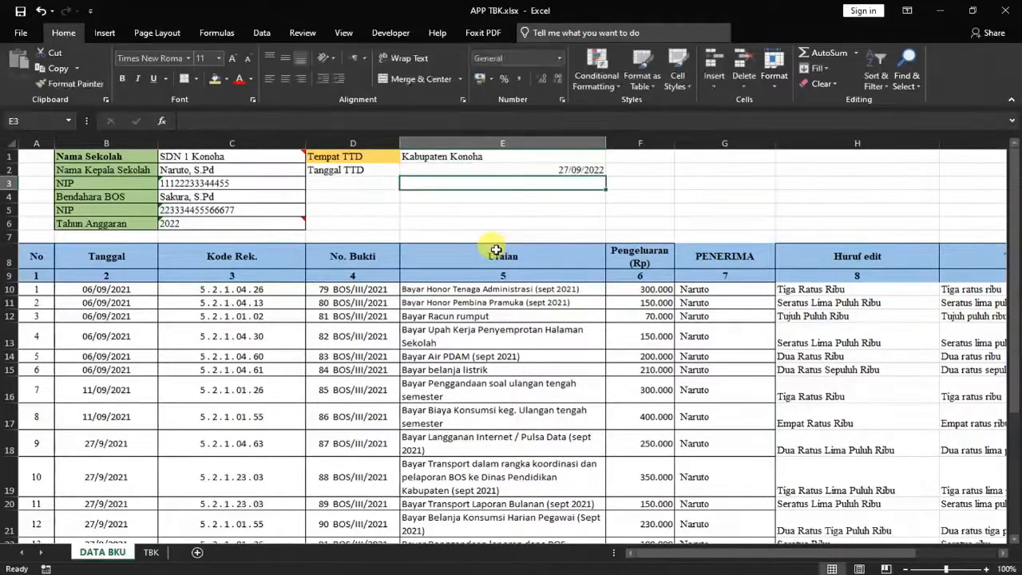
left_click(456, 169)
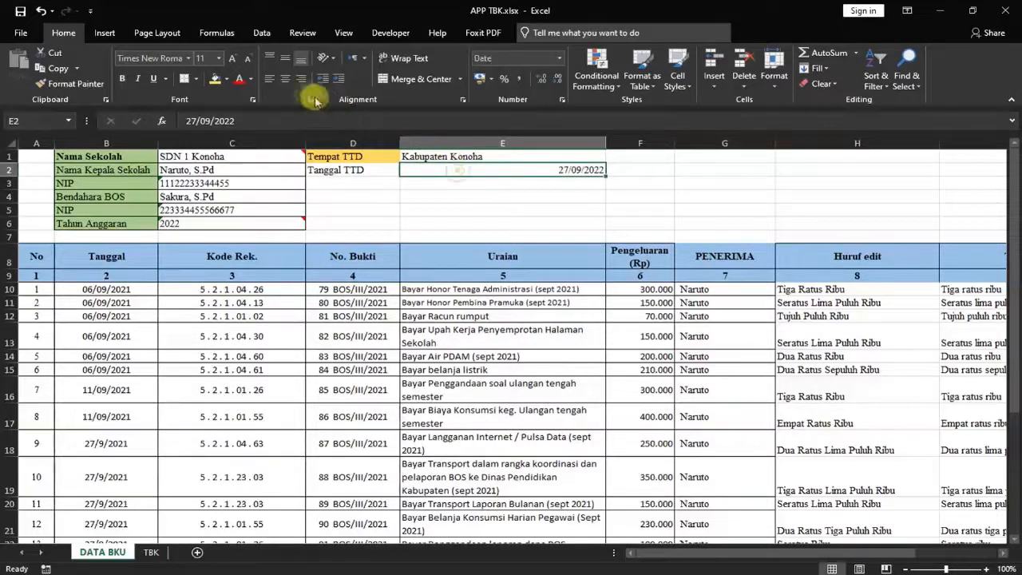
left_click(285, 78)
left_click(269, 78)
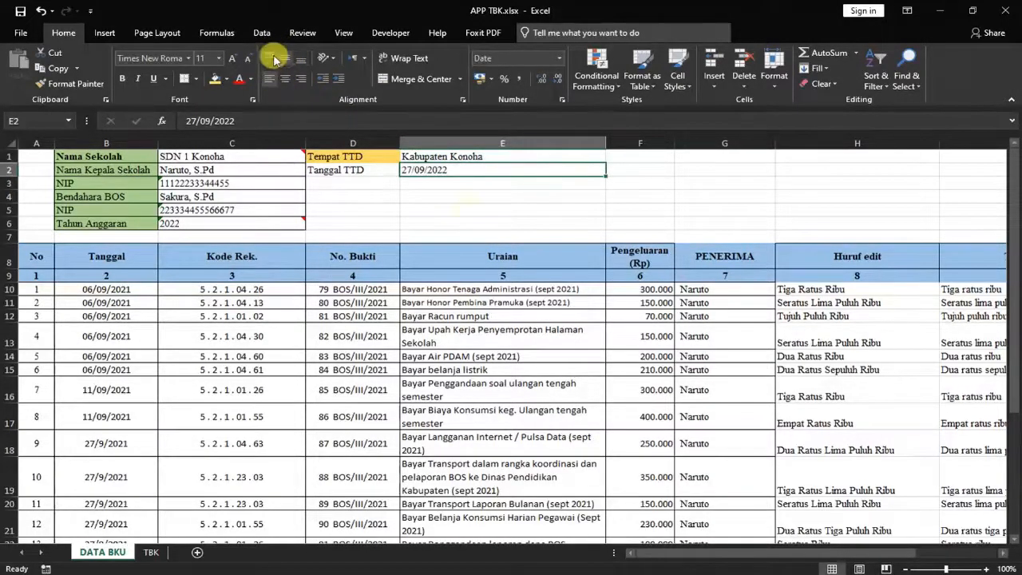
left_click(517, 215)
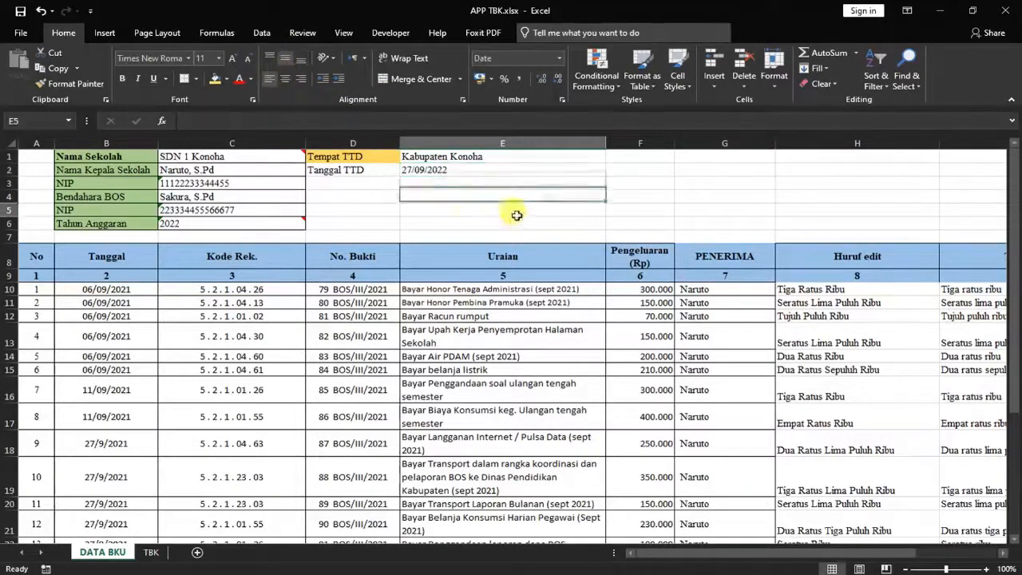
Fill the Tanggal TTD label cell D2 with the same orange-yellow as the Tempat TTD label
left_click(339, 172)
left_click(214, 79)
left_click(402, 224)
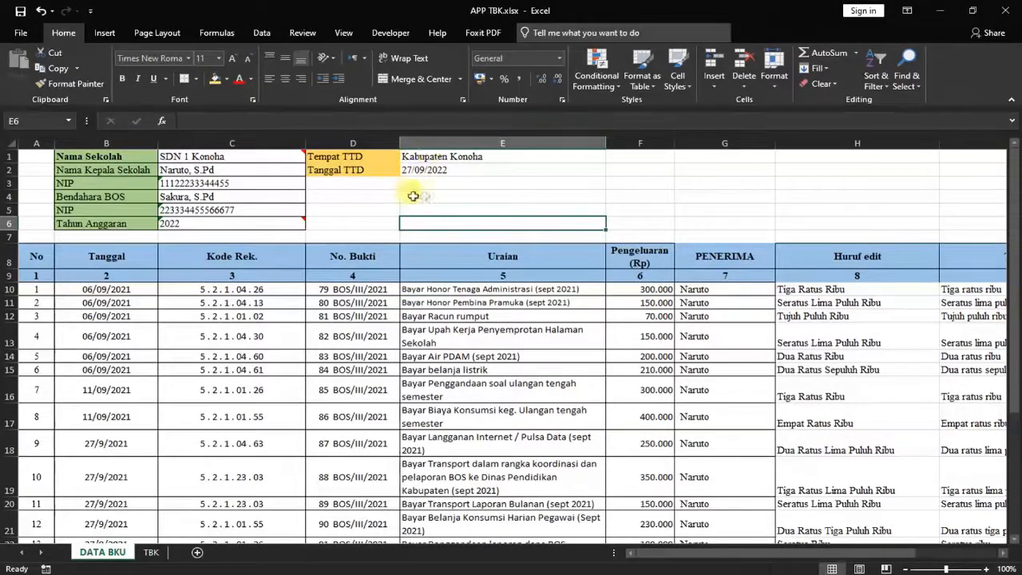
Join the signing place and date in I10 of TBK with the formula ='DATA BKU'!E1&'DATA BKU'!E2
left_click(151, 552)
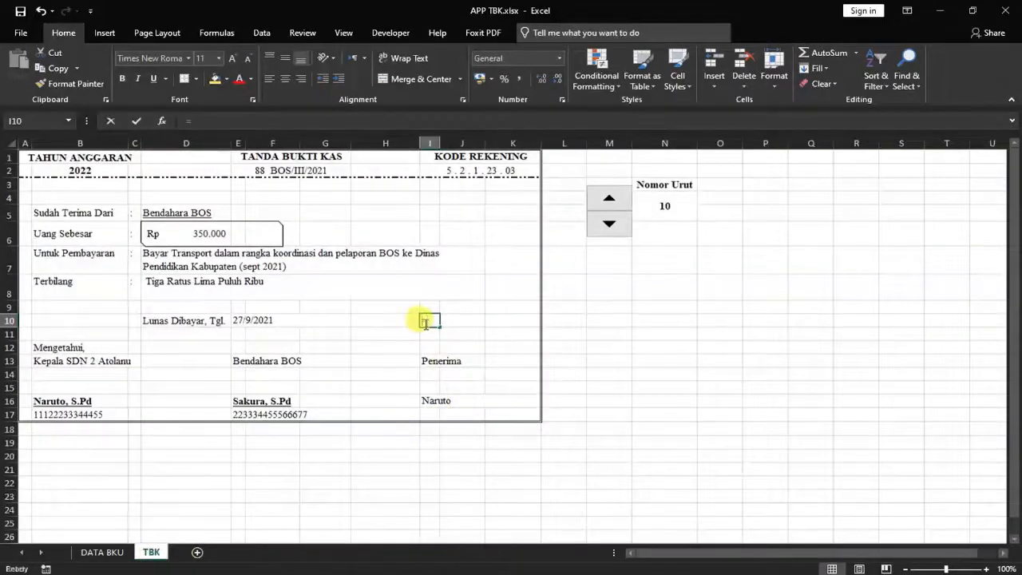
type("=")
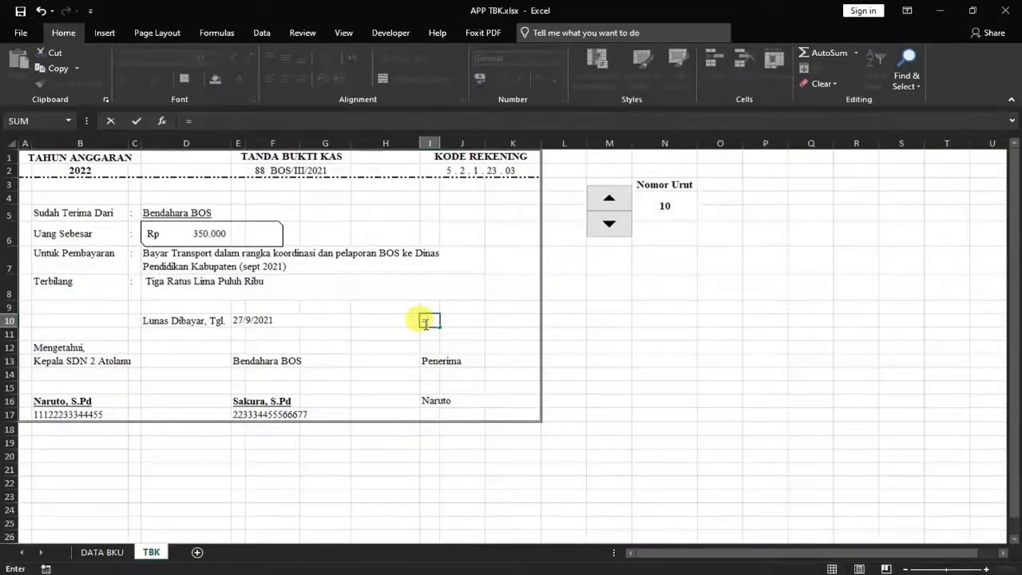
left_click(109, 555)
left_click(433, 158)
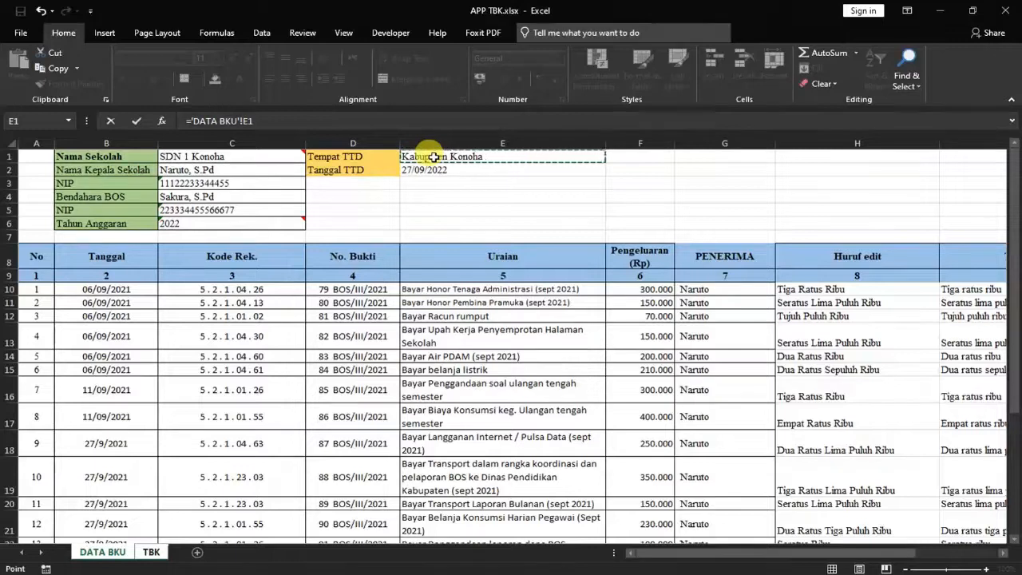
type("&")
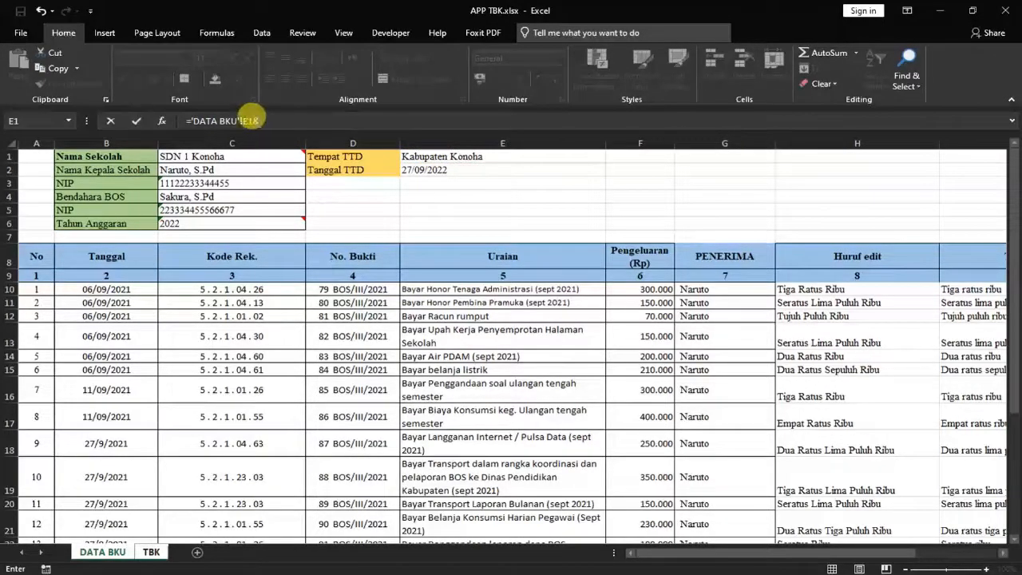
left_click(427, 170)
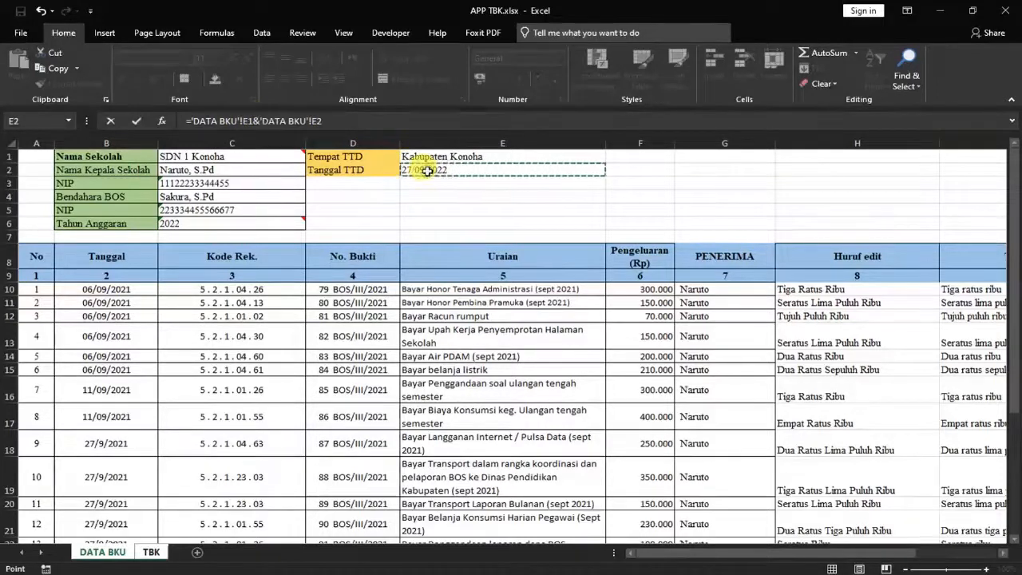
key("Return")
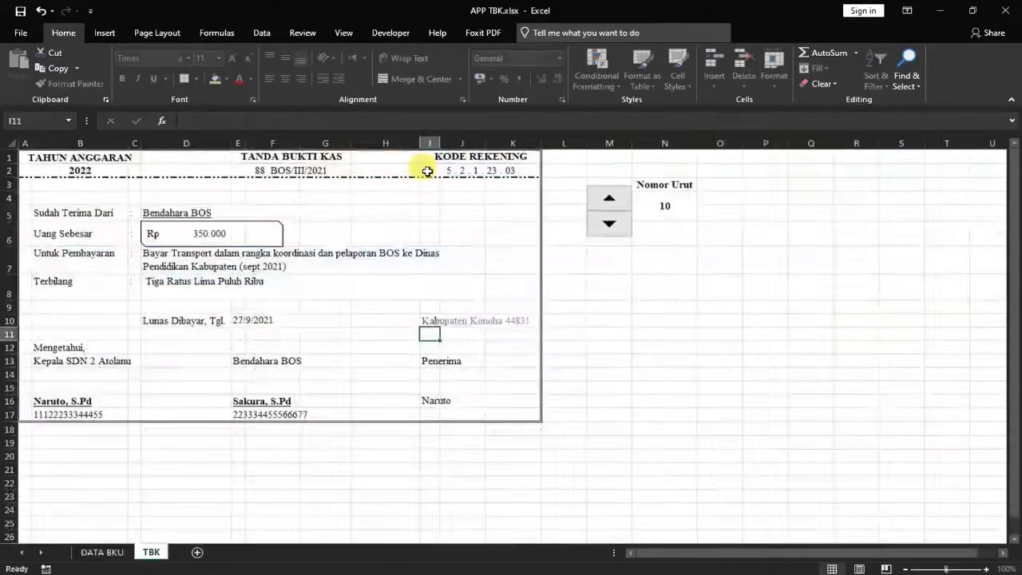
Format E2 of DATA BKU as Text, re-enter the date 27/09/2022, and check the place and date line on TBK
key("ctrl+Page_Up")
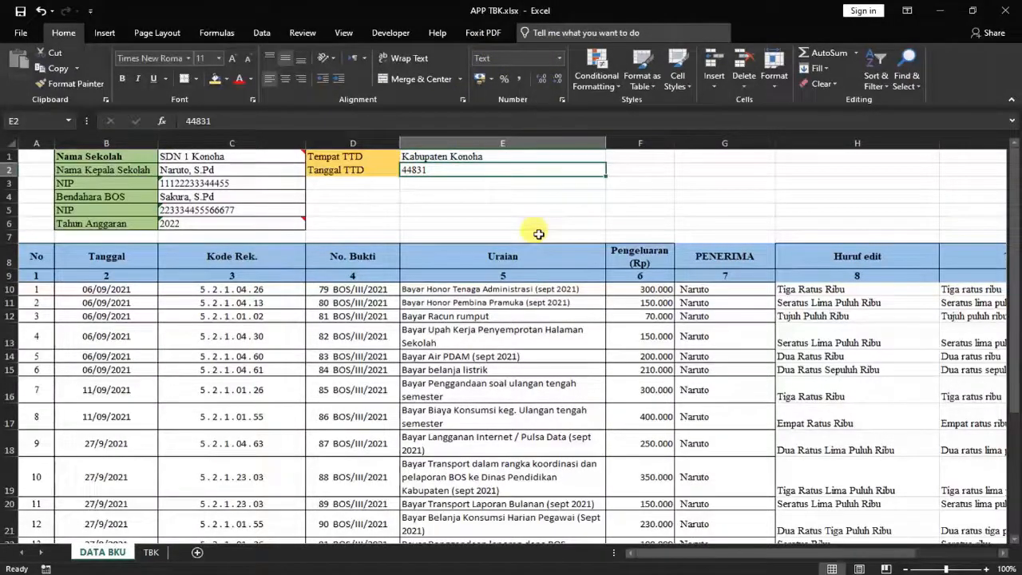
type("27/09/2022")
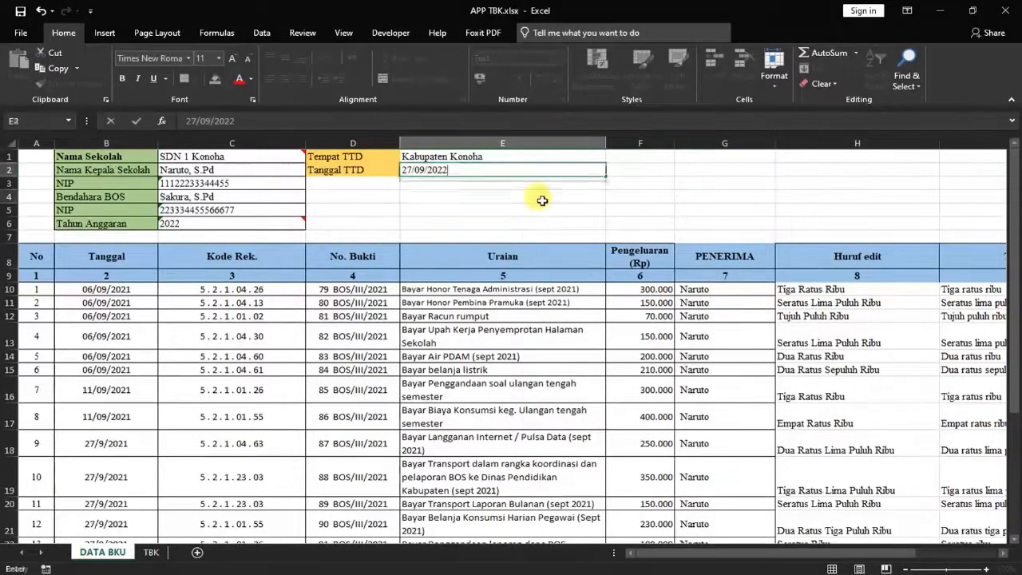
left_click(537, 197)
left_click(151, 551)
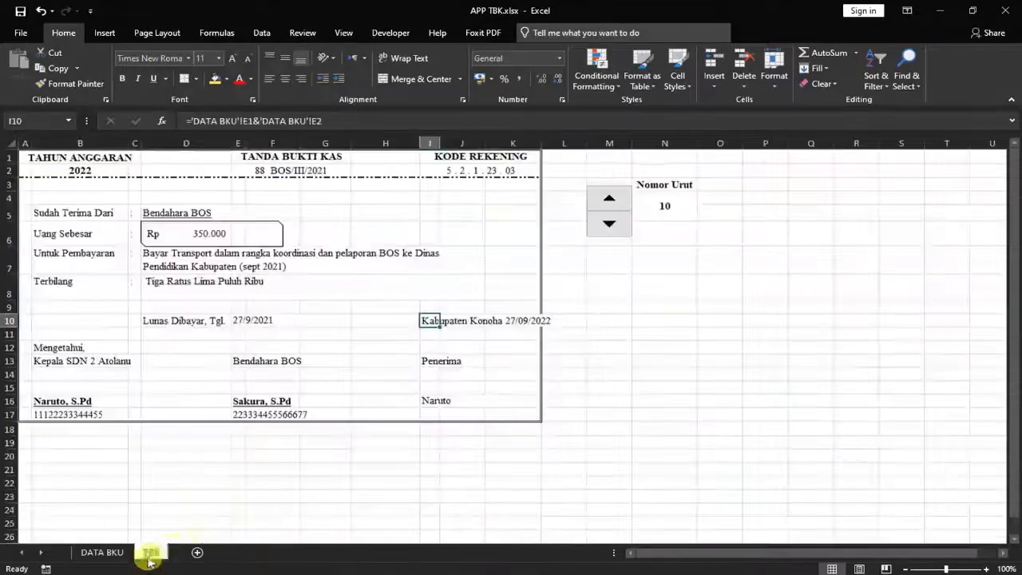
left_click(547, 361)
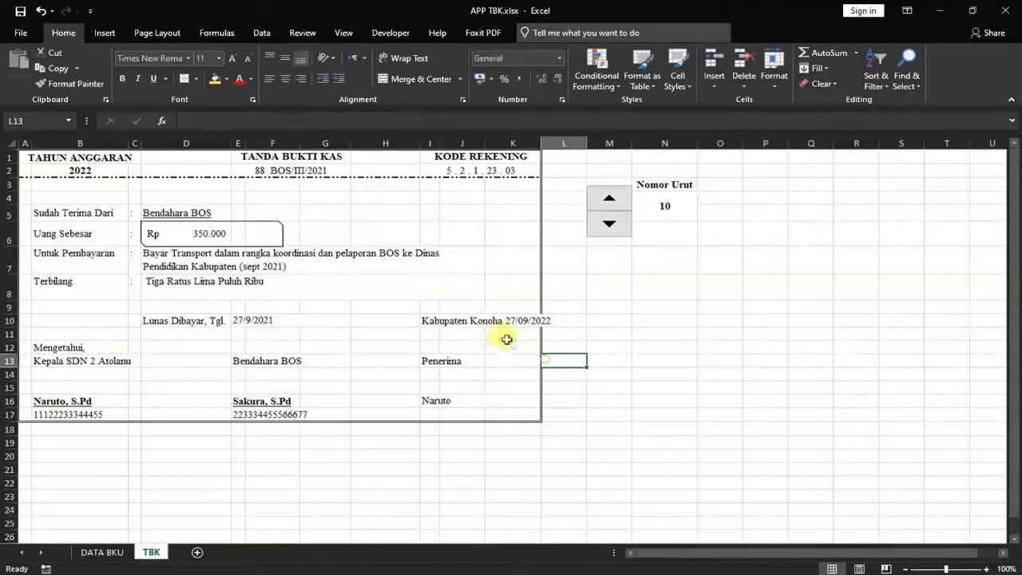
left_click(429, 321)
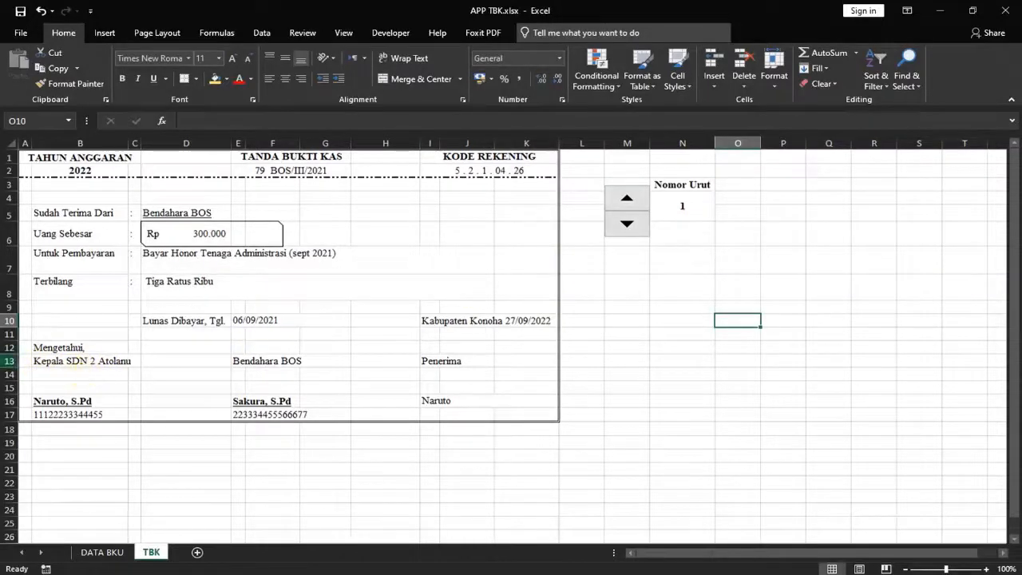
Replace the fixed heading in B13 of TBK with the formula ="Kepala "&'DATA BKU'!C1 to link it to the school name
left_click(49, 363)
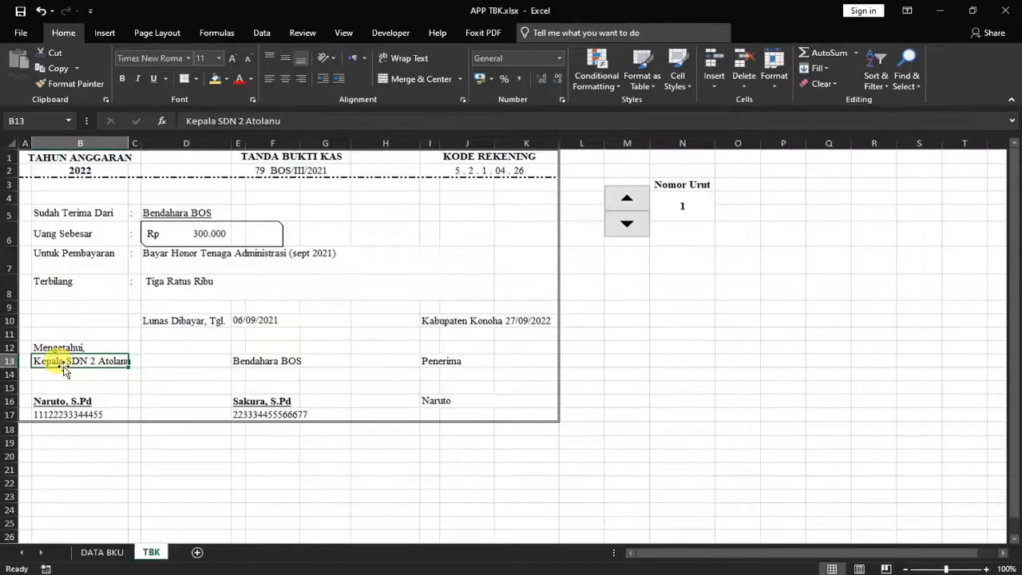
type("=\"Kepala \"&")
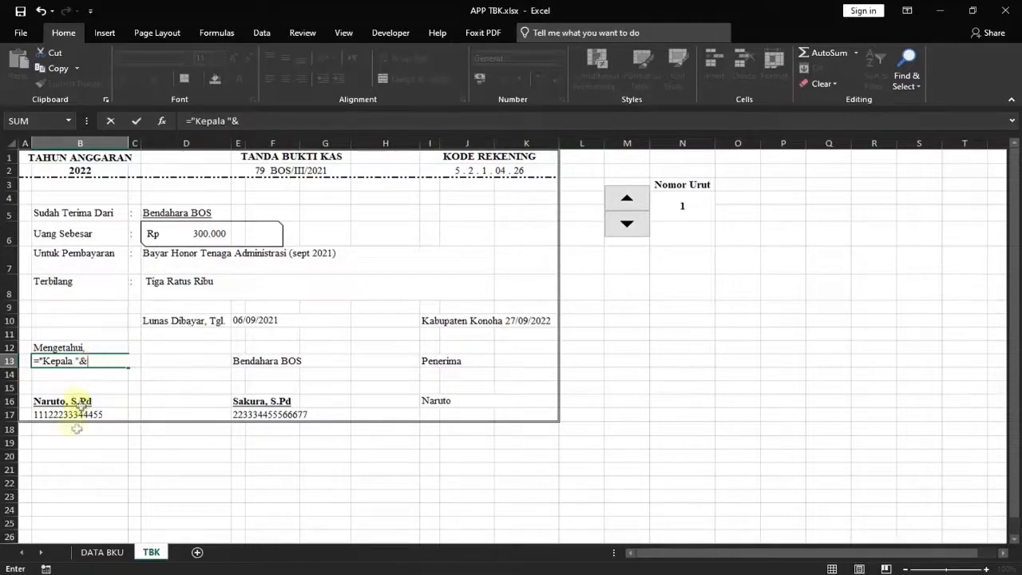
left_click(97, 557)
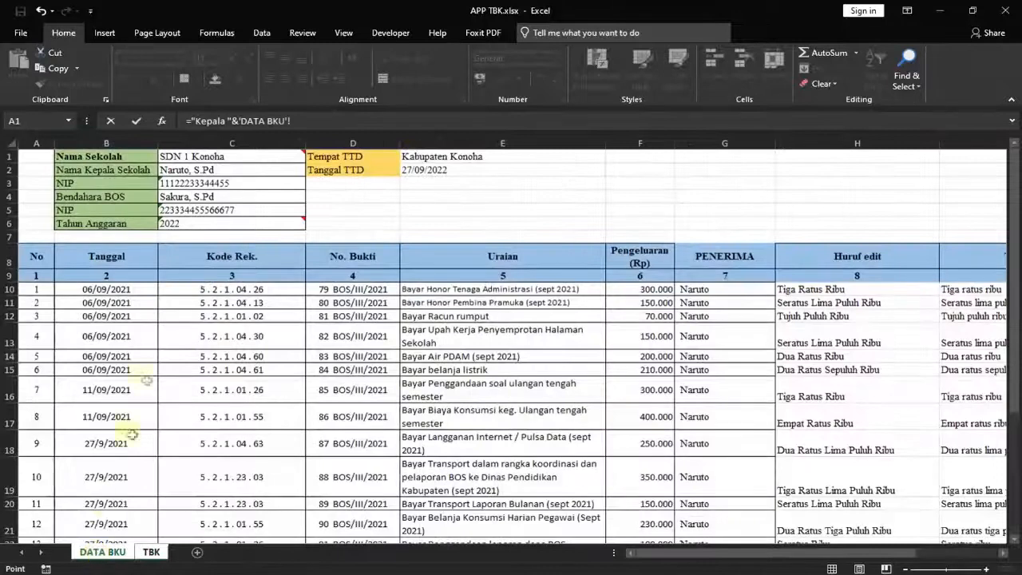
left_click(166, 155)
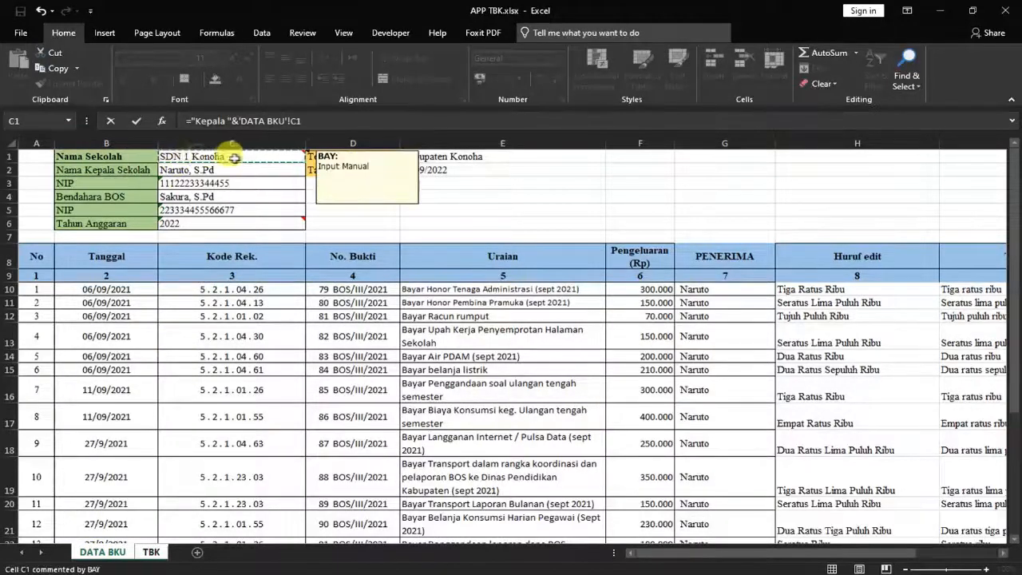
key("Return")
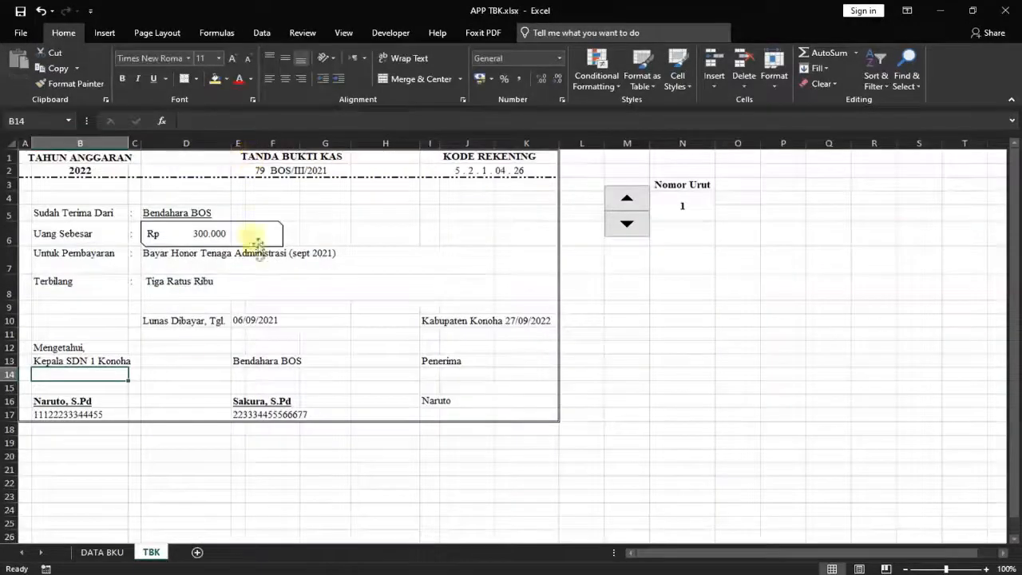
left_click(165, 511)
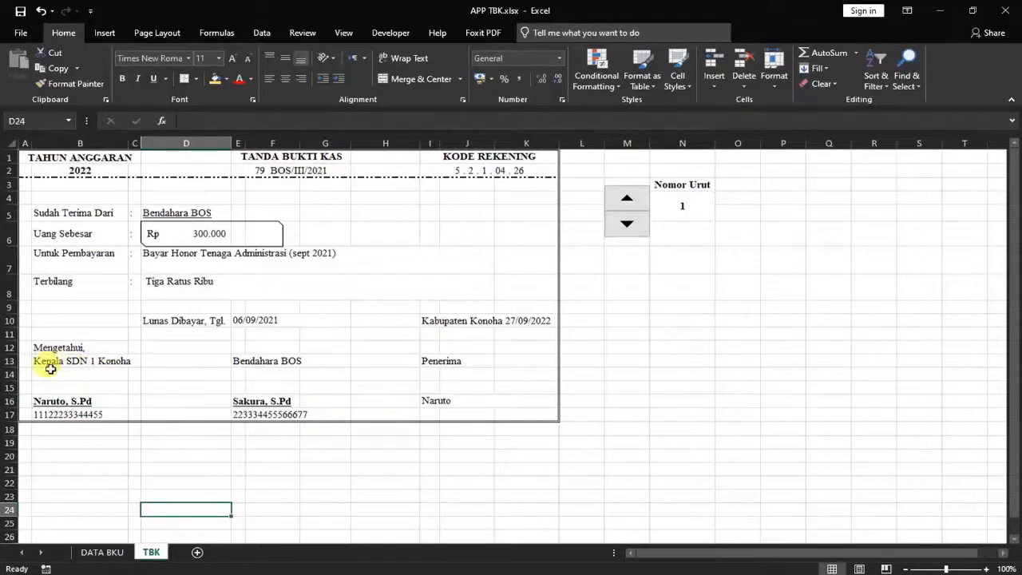
left_click(50, 368)
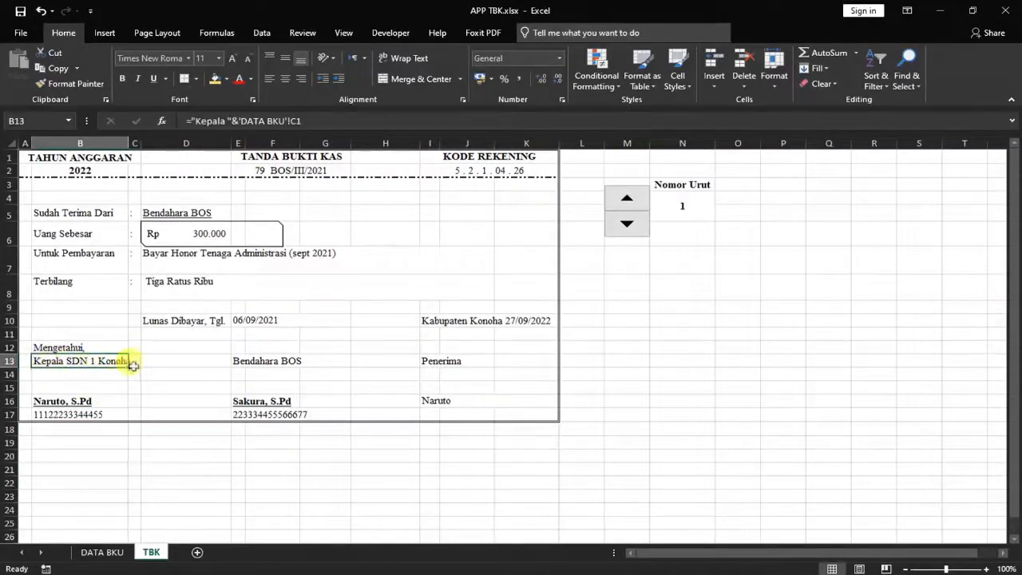
left_click(105, 465)
Test the Kepala heading's link by changing Nama Sekolah in C1 of DATA BKU to SDN 1 Kendari and checking TBK
left_click(44, 359)
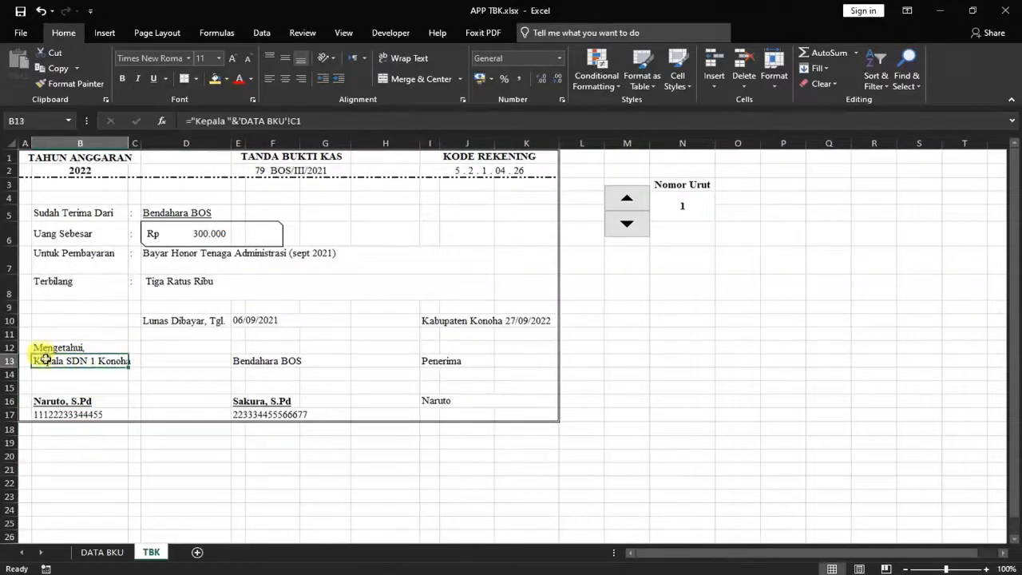
left_click(95, 554)
left_click(190, 157)
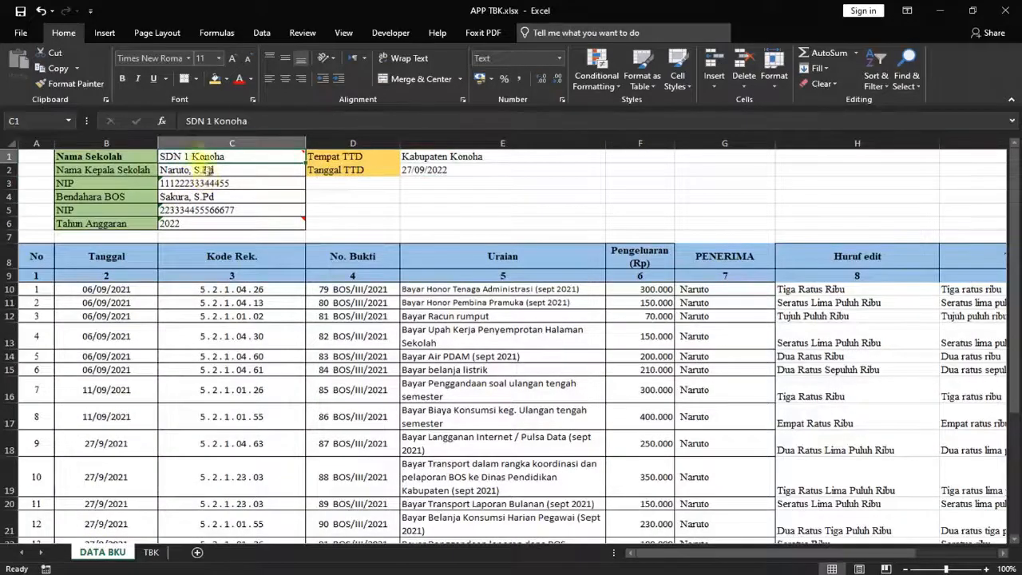
left_click(248, 117)
key("BackSpace")
key("BackSpace")
key("BackSpace")
key("BackSpace")
key("BackSpace")
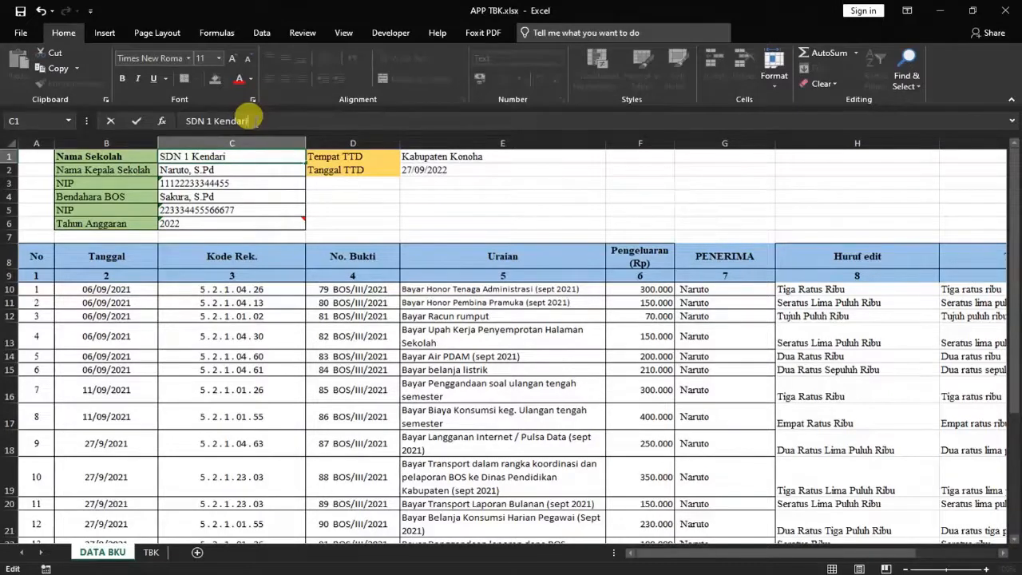
left_click(285, 209)
left_click(152, 557)
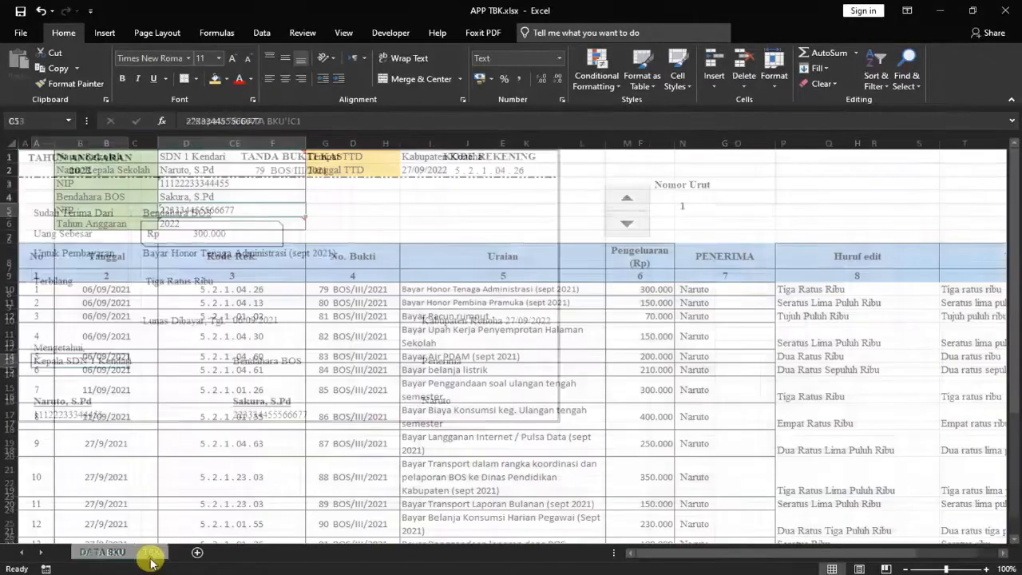
left_click(145, 373)
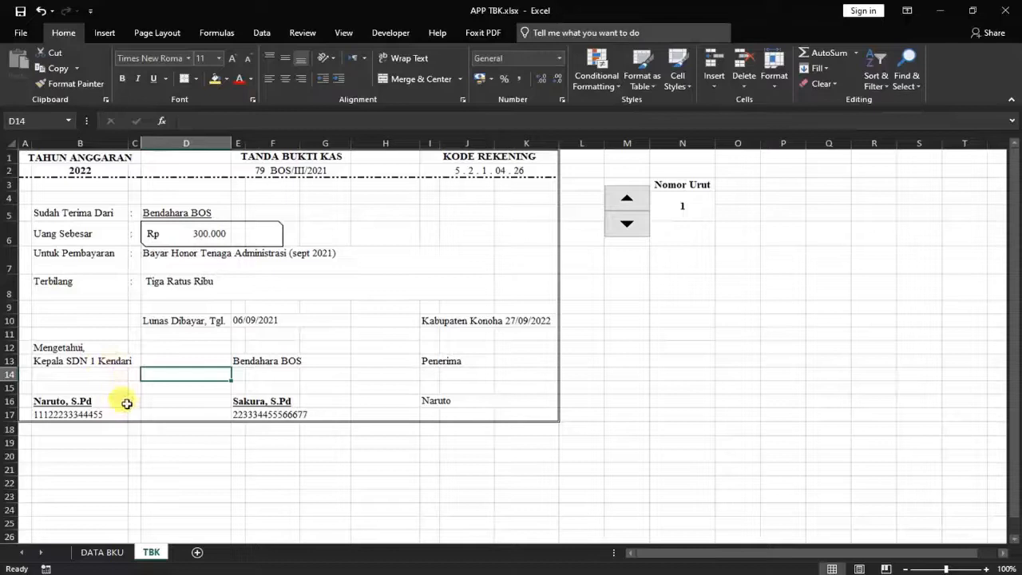
left_click(191, 453)
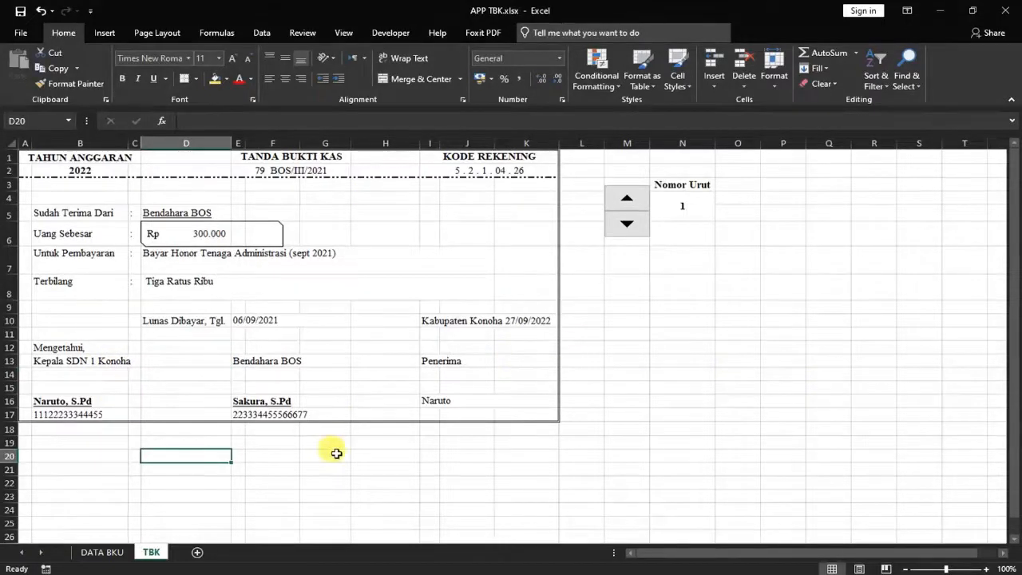
Set the whole receipt form, A1:K17 on TBK, as the print area
left_click(32, 158)
left_click_drag(31, 157, 522, 413)
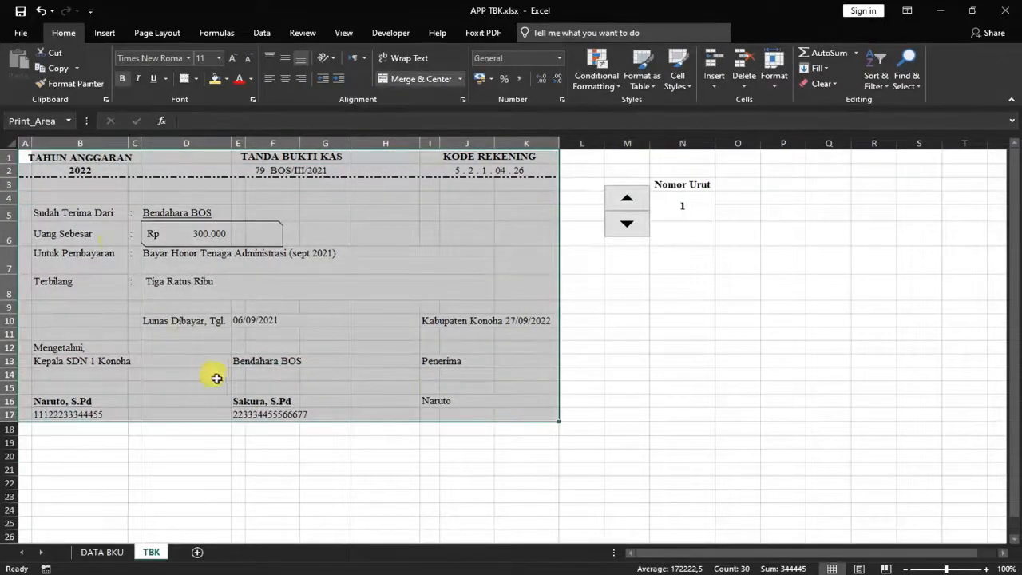
left_click(144, 33)
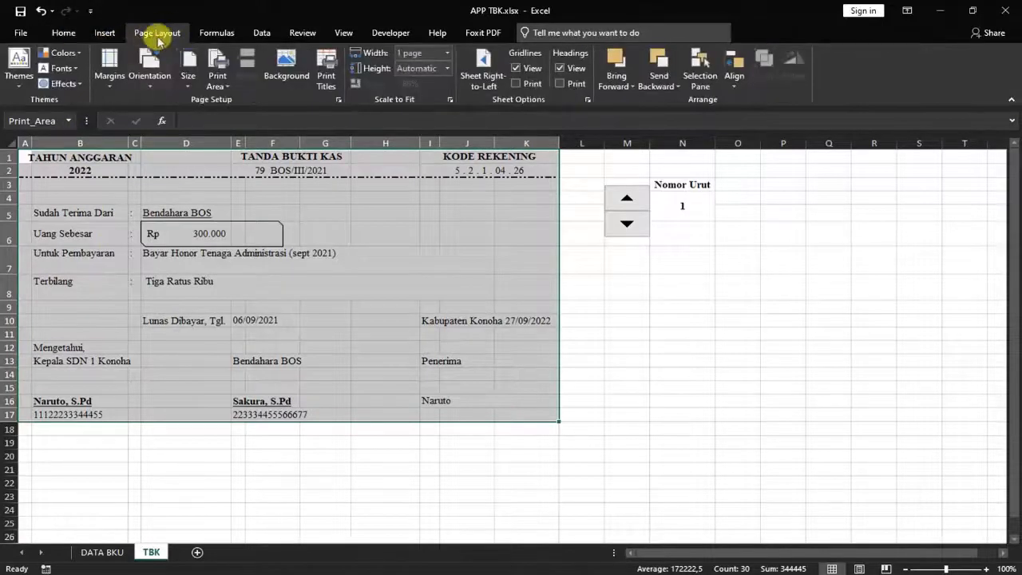
left_click(228, 86)
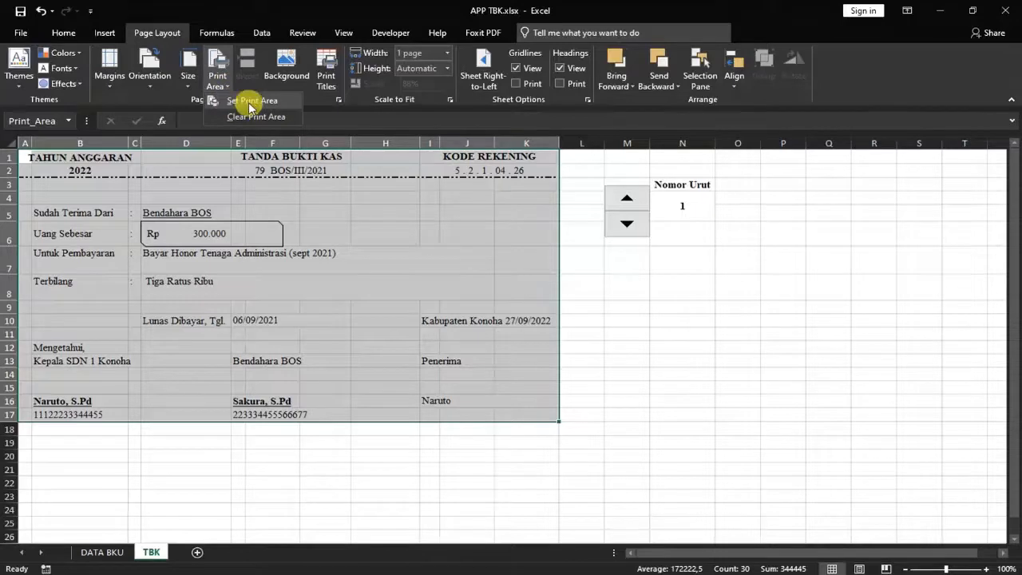
left_click(259, 101)
left_click(454, 280)
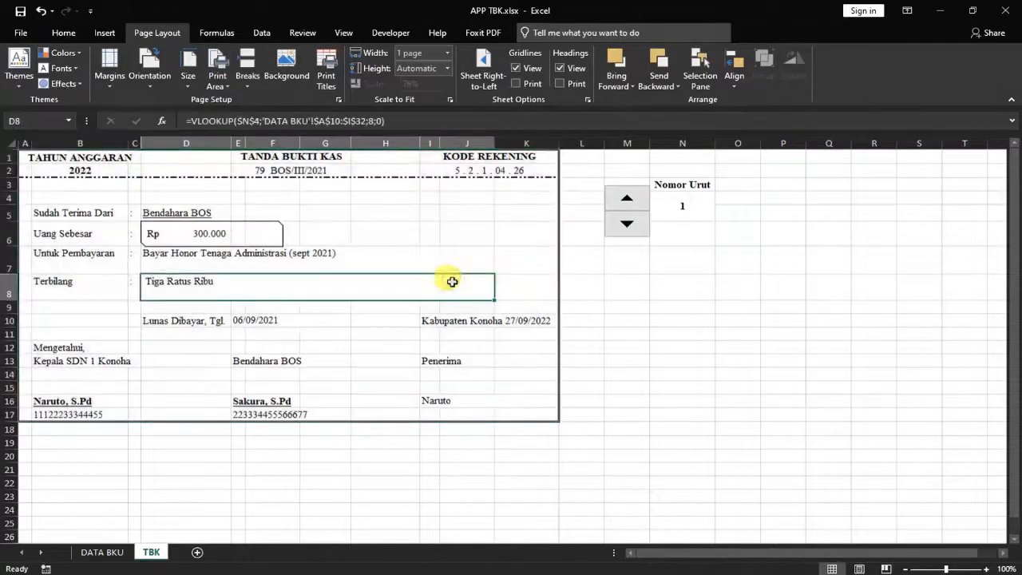
Preview the TBK printout, compare Fit Sheet on One Page with Fit All Columns on One Page scaling, and inspect the receipt enlarged
left_click(375, 329)
scroll(373, 330, "down", 2)
scroll(373, 331, "up", 2)
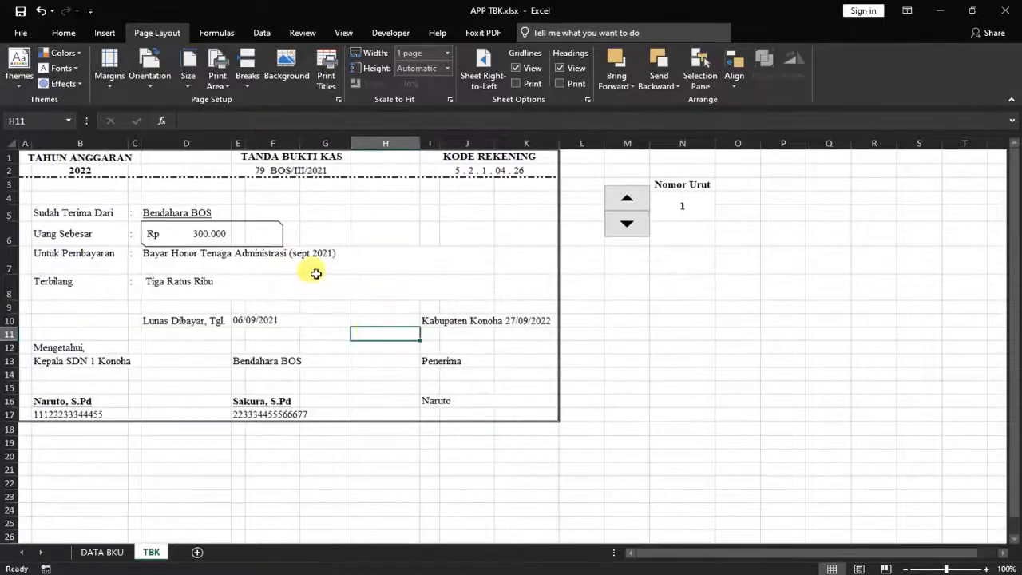
left_click(436, 218)
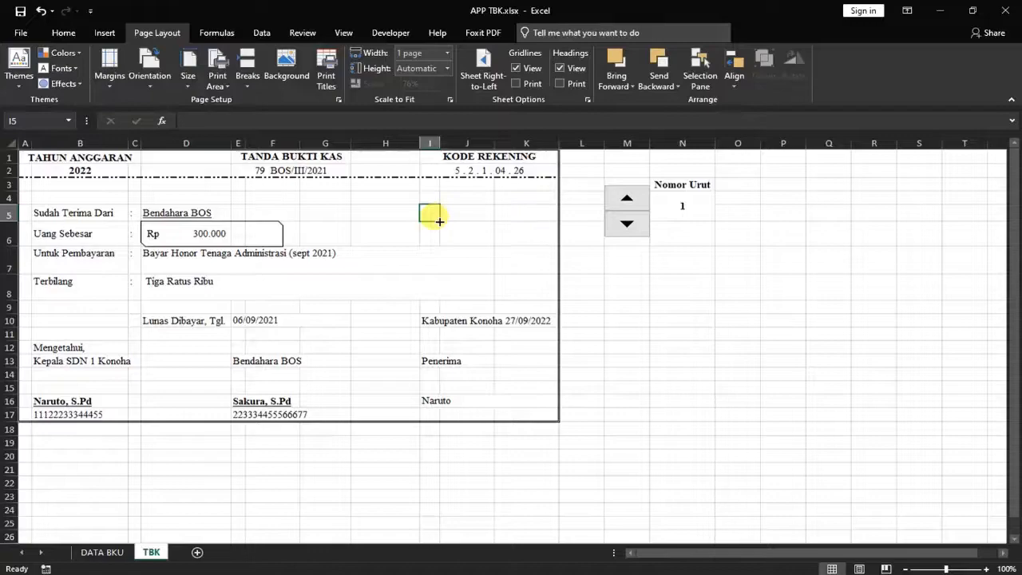
key("ctrl+p")
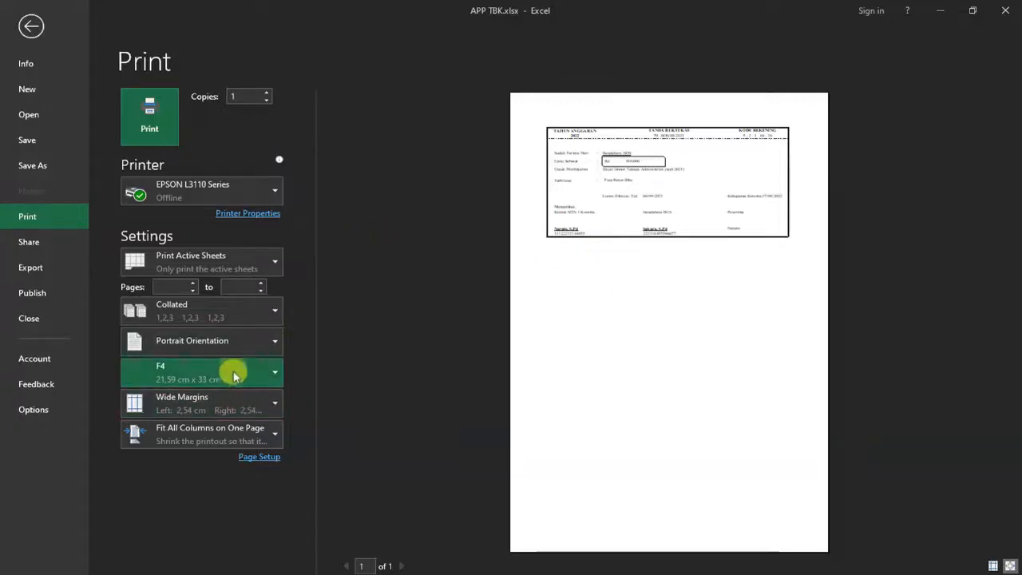
left_click(239, 440)
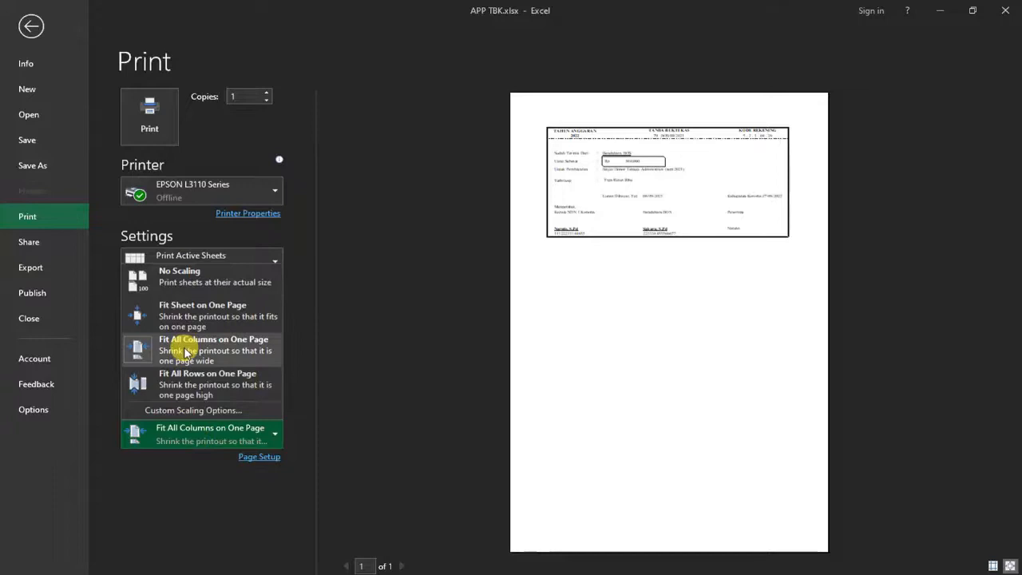
left_click(190, 312)
left_click(194, 437)
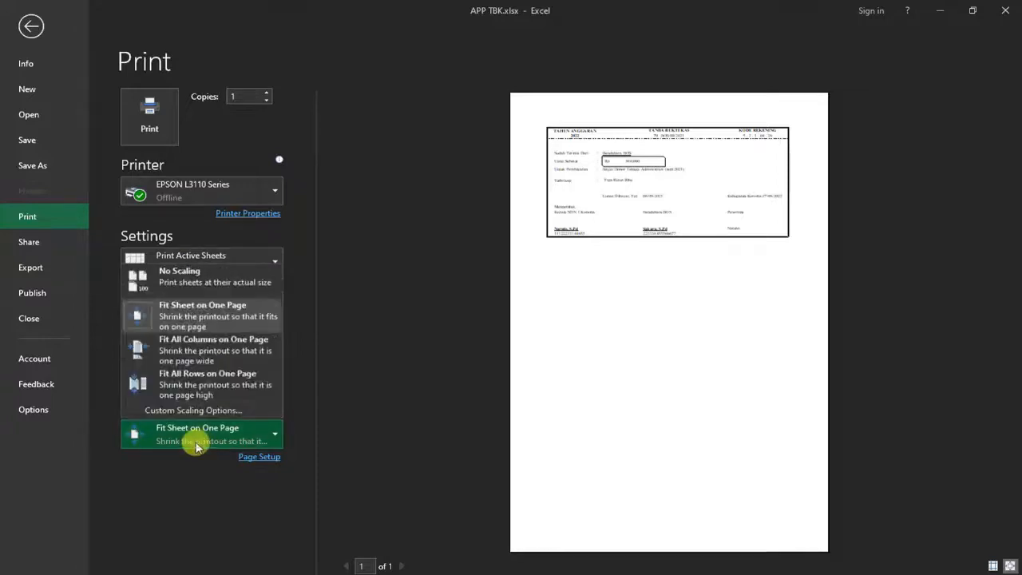
left_click(177, 358)
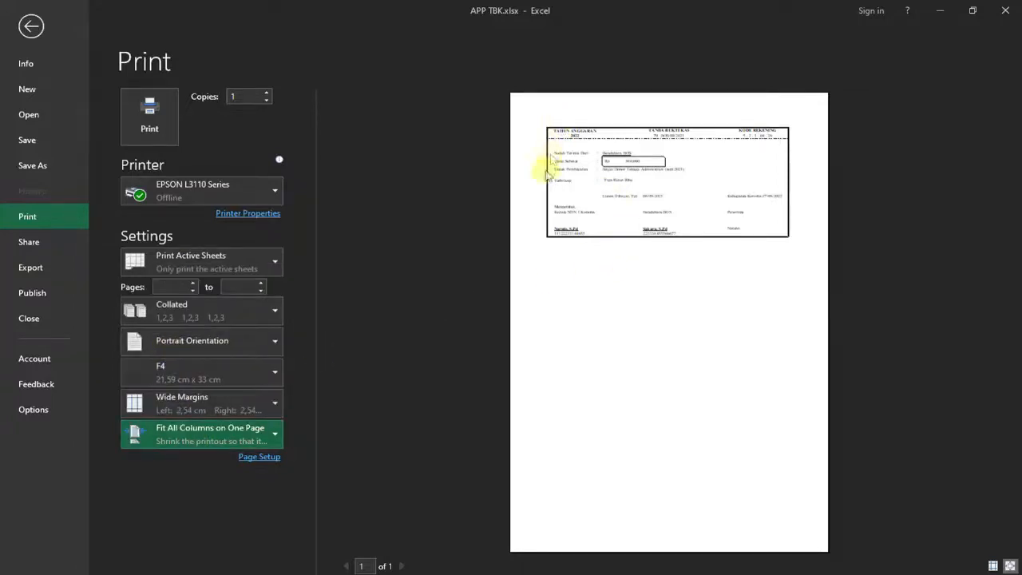
left_click(699, 233)
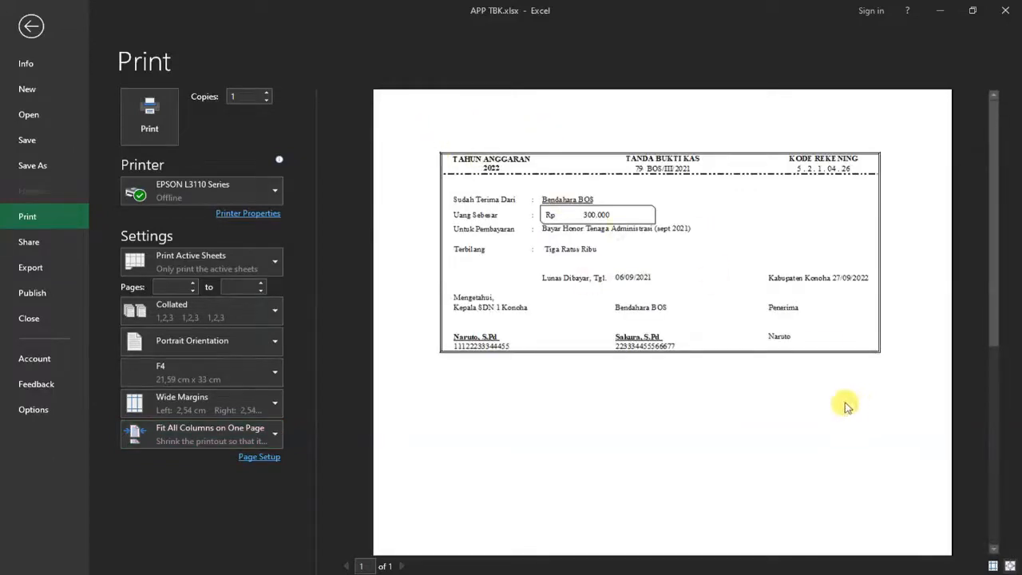
left_click(149, 116)
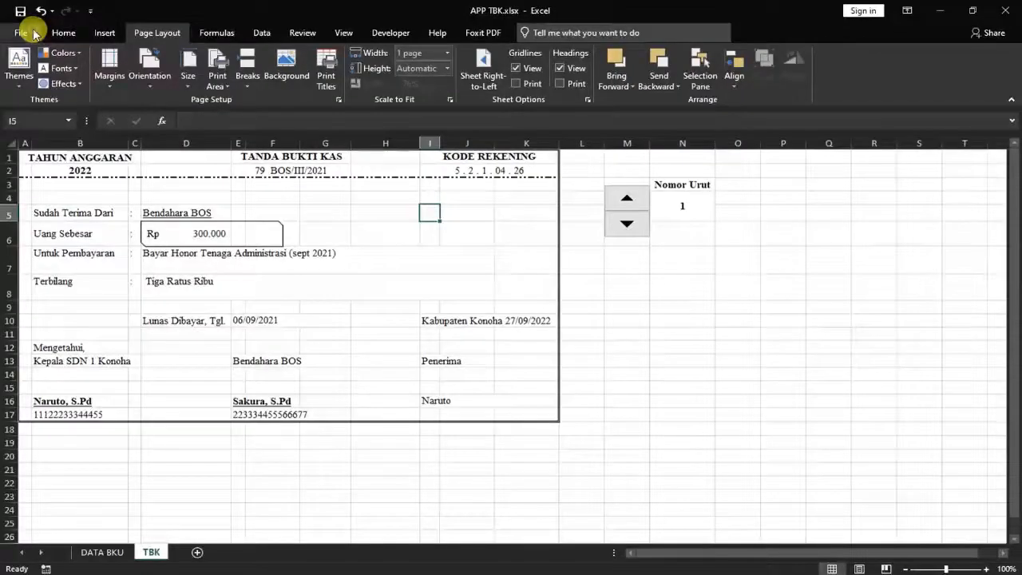
Test the receipt's lookups on TBK by advancing Nomor Urut to 15 with the spinner
left_click(218, 451)
left_click(627, 206)
left_click(626, 206)
left_click(626, 206)
left_click(626, 206)
triple_click(627, 207)
triple_click(627, 207)
triple_click(627, 207)
left_click(626, 208)
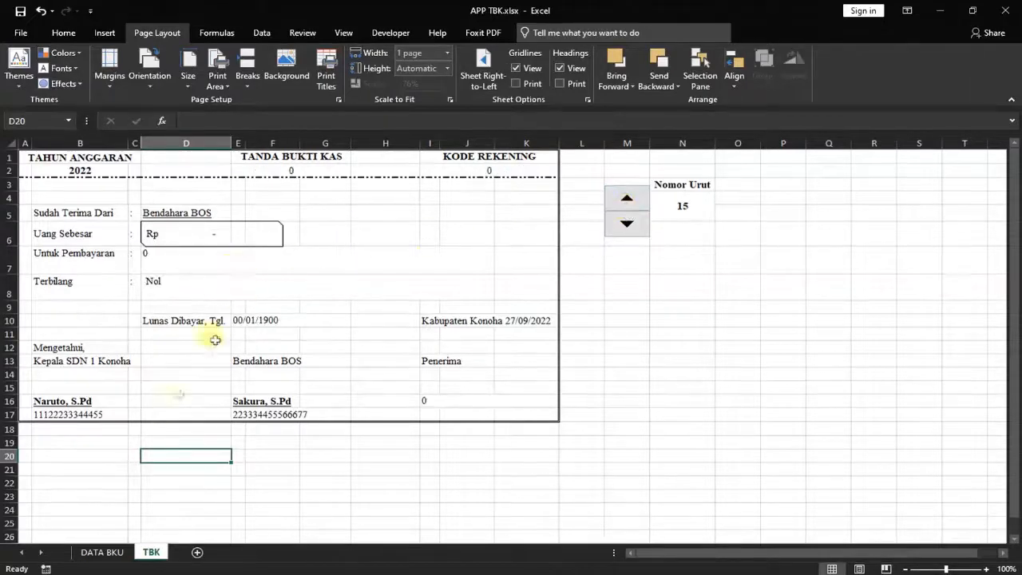
Check the rows around number 15 in DATA BKU and set Nomor Urut on TBK to 14
left_click(96, 553)
scroll(55, 475, "down", 1)
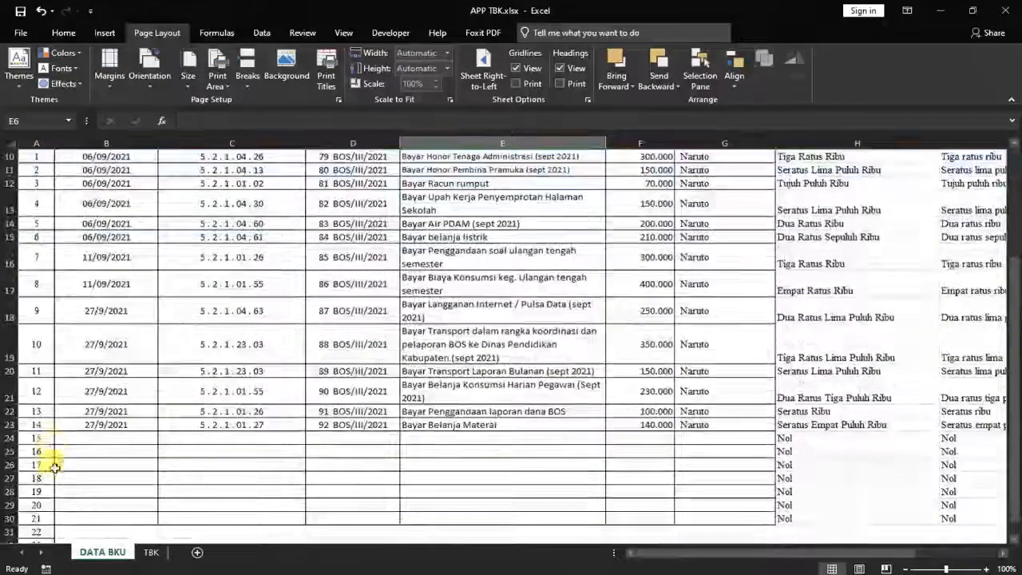
left_click(151, 552)
left_click(627, 224)
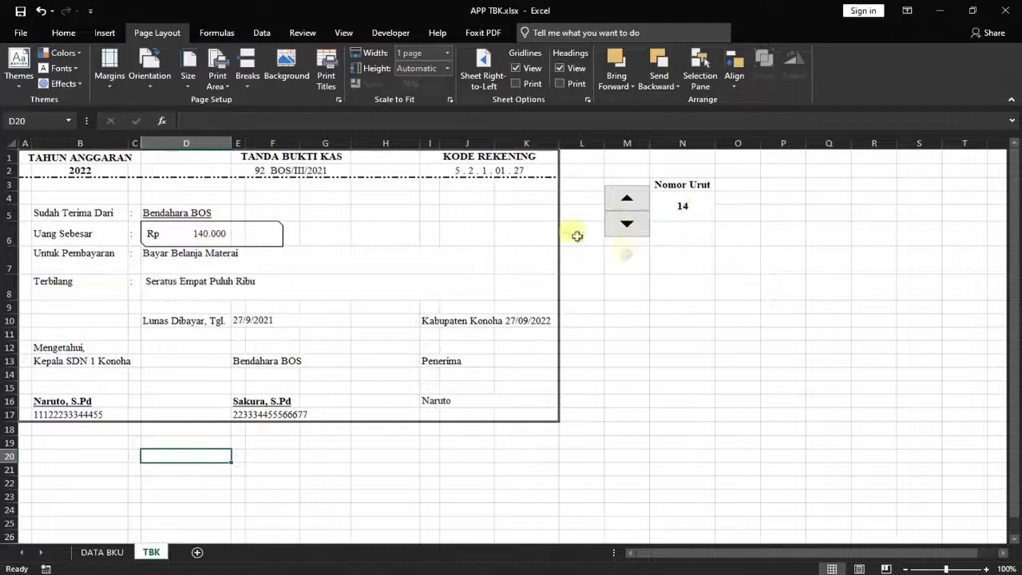
Compare the receipts for Nomor Urut 15 and 14 on TBK, ending on number 14
left_click(626, 199)
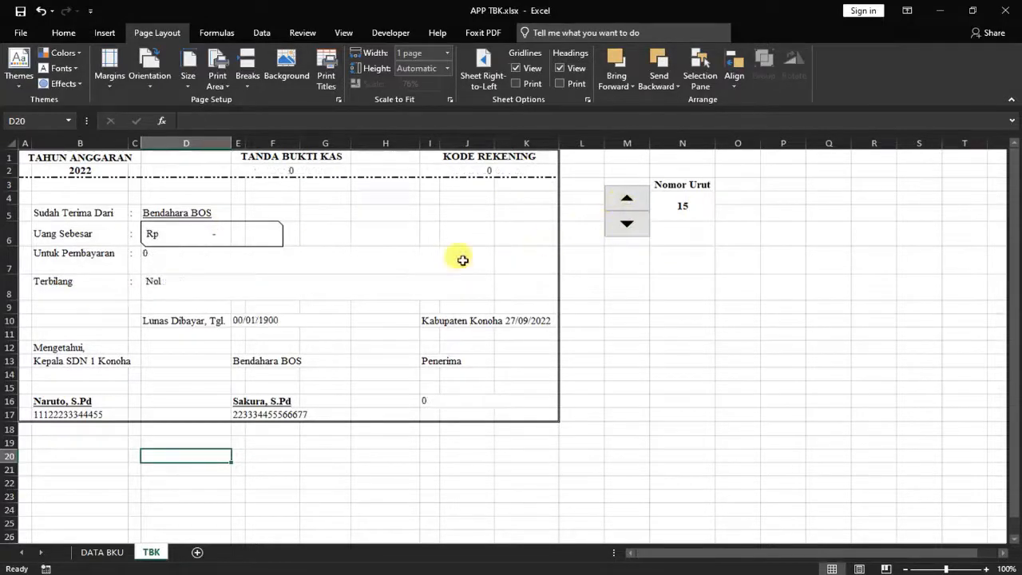
left_click(630, 225)
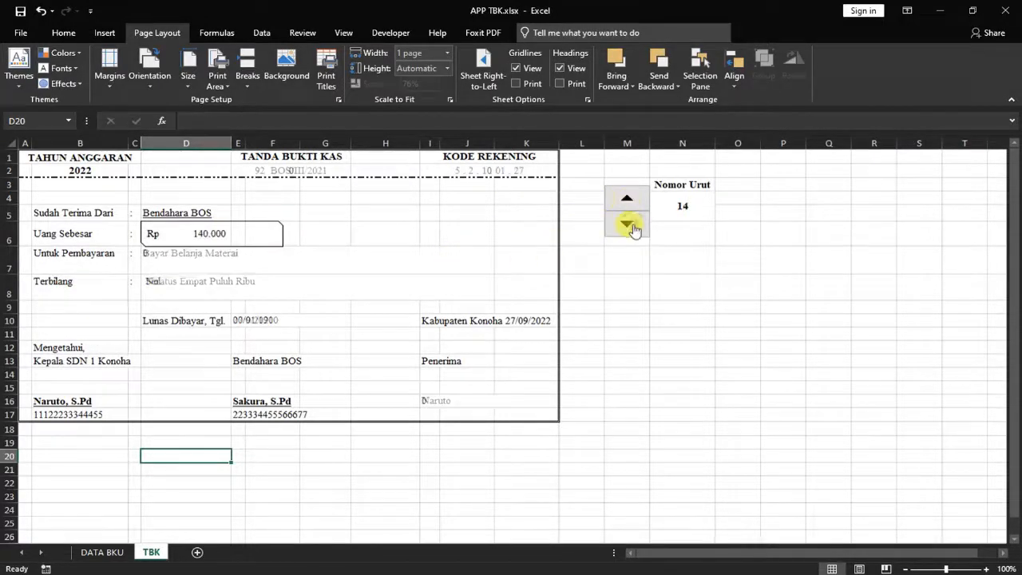
scroll(318, 336, "down", 2)
scroll(317, 337, "up", 2)
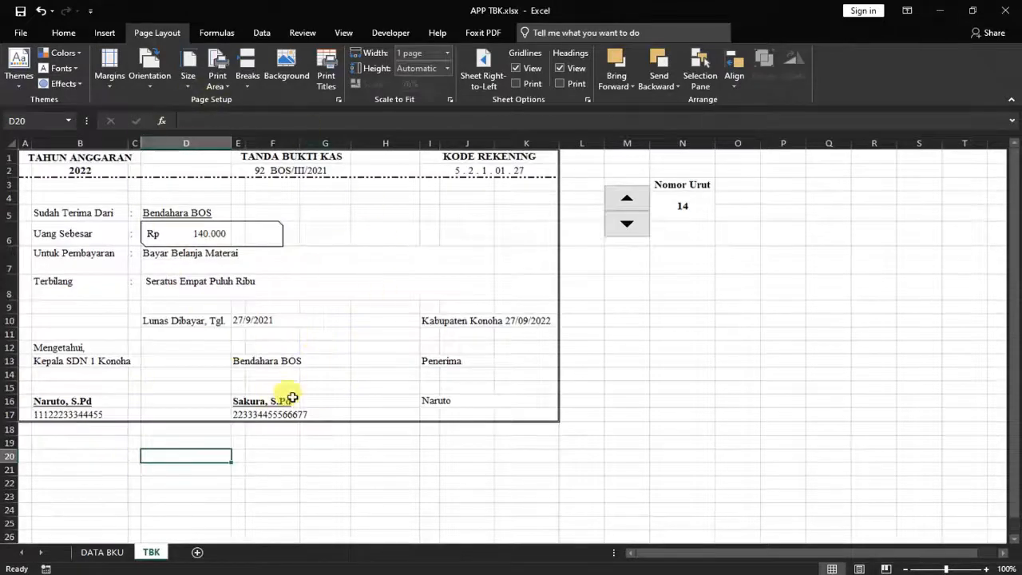